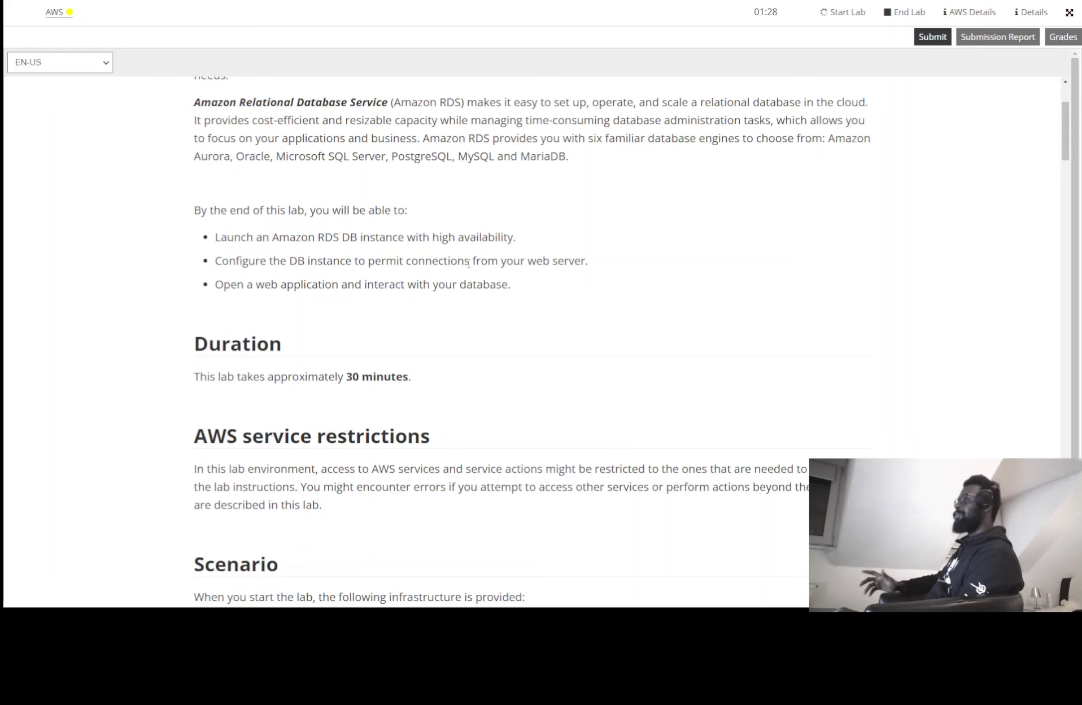
# Open the AWS Management Console in its own window and snap it to the left half
pyautogui.scroll(-12, 591, 270)
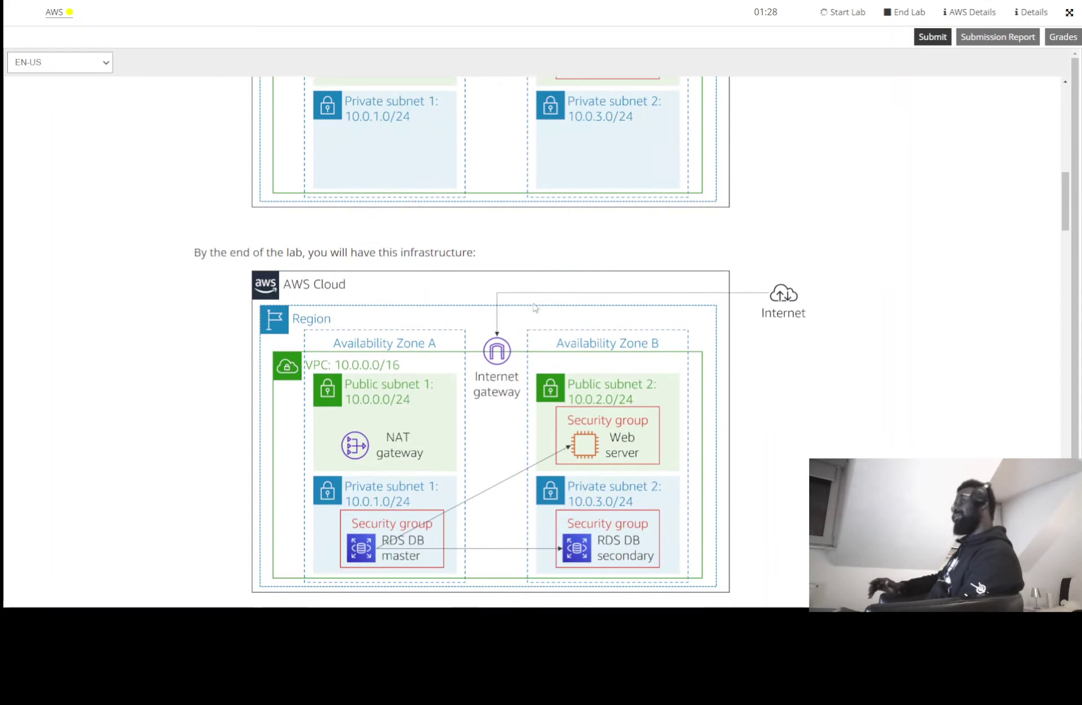
pyautogui.scroll(3, 452, 308)
pyautogui.scroll(-5, 451, 308)
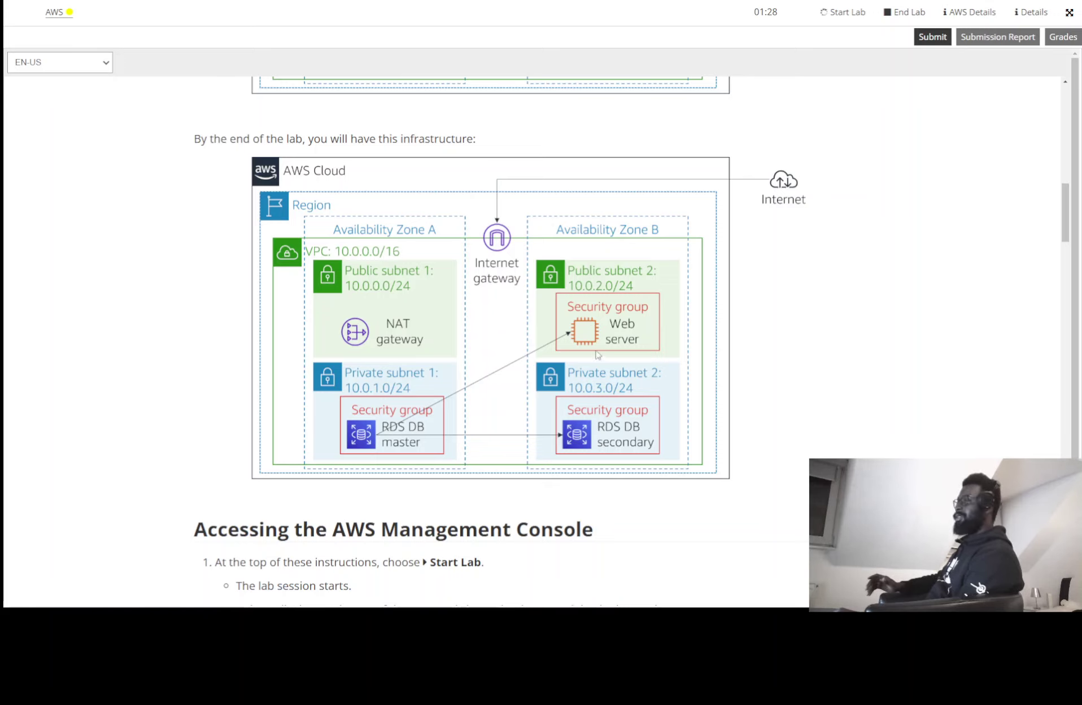
pyautogui.scroll(1, 545, 333)
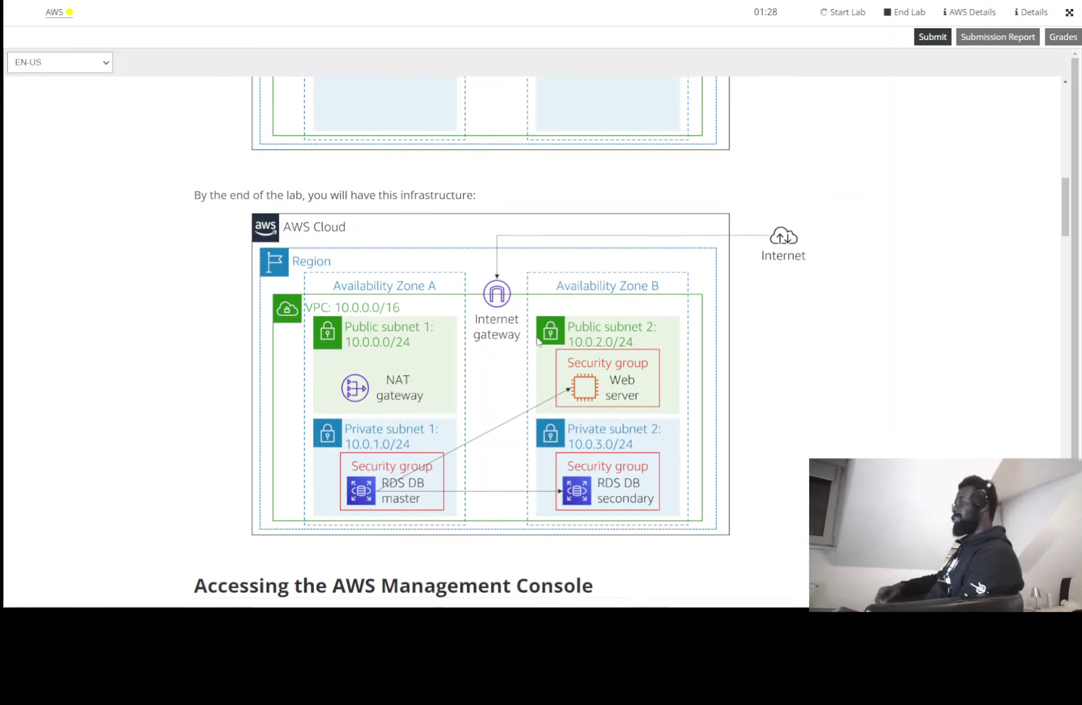
pyautogui.scroll(-4, 556, 328)
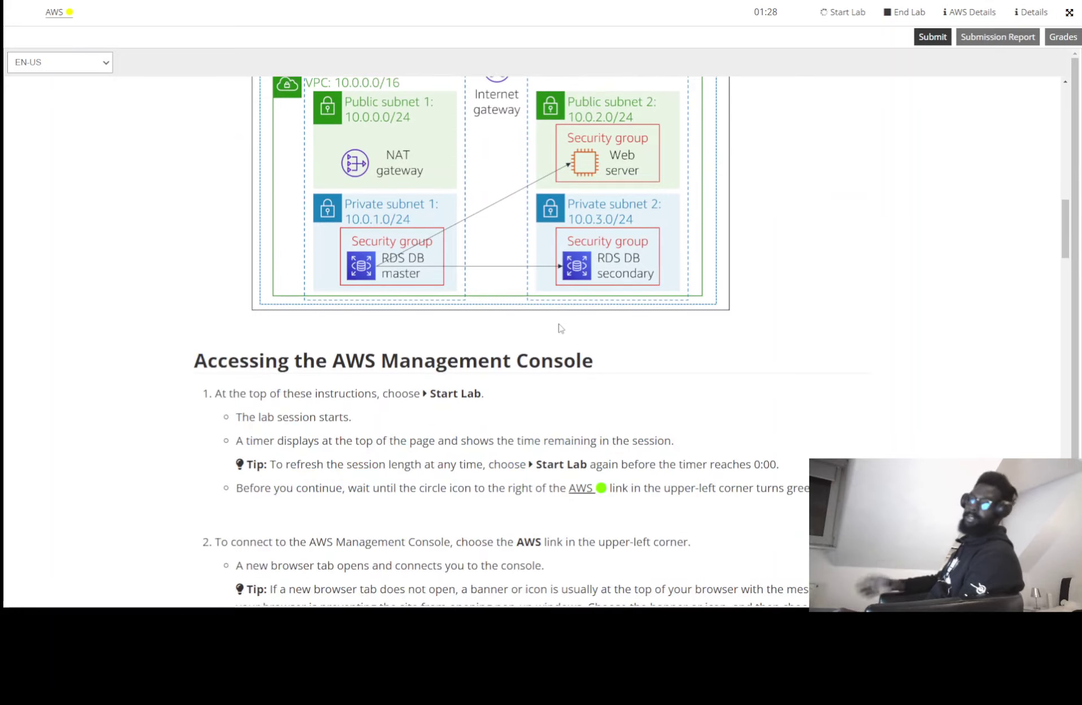
pyautogui.scroll(-6, 301, 325)
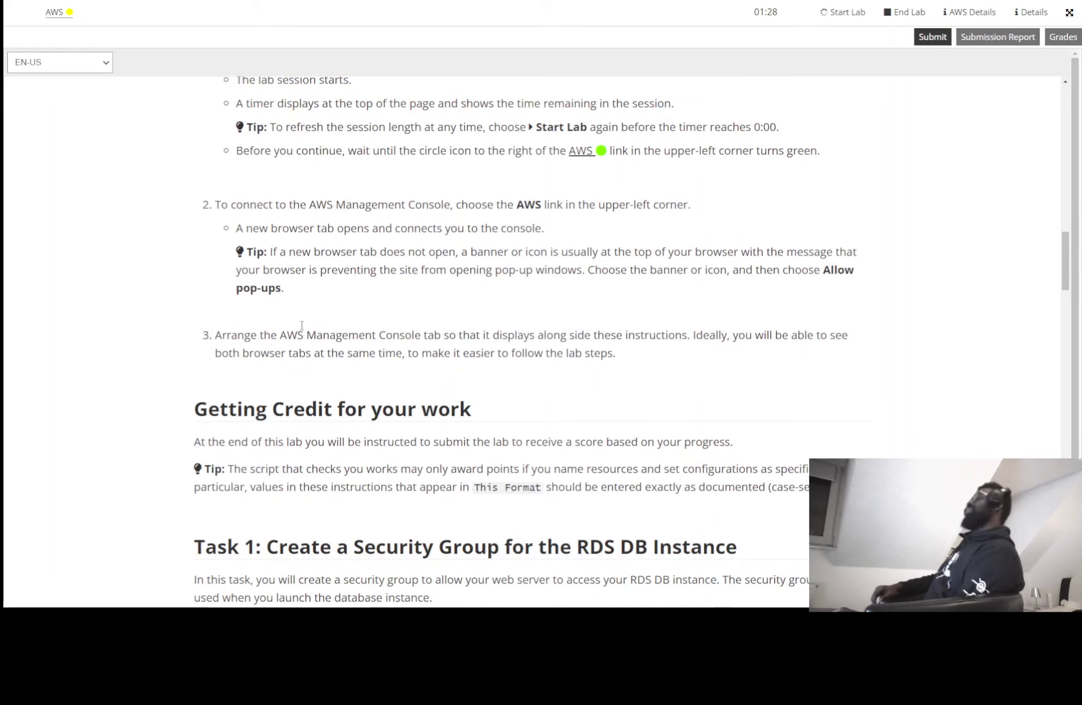
pyautogui.scroll(-7, 354, 327)
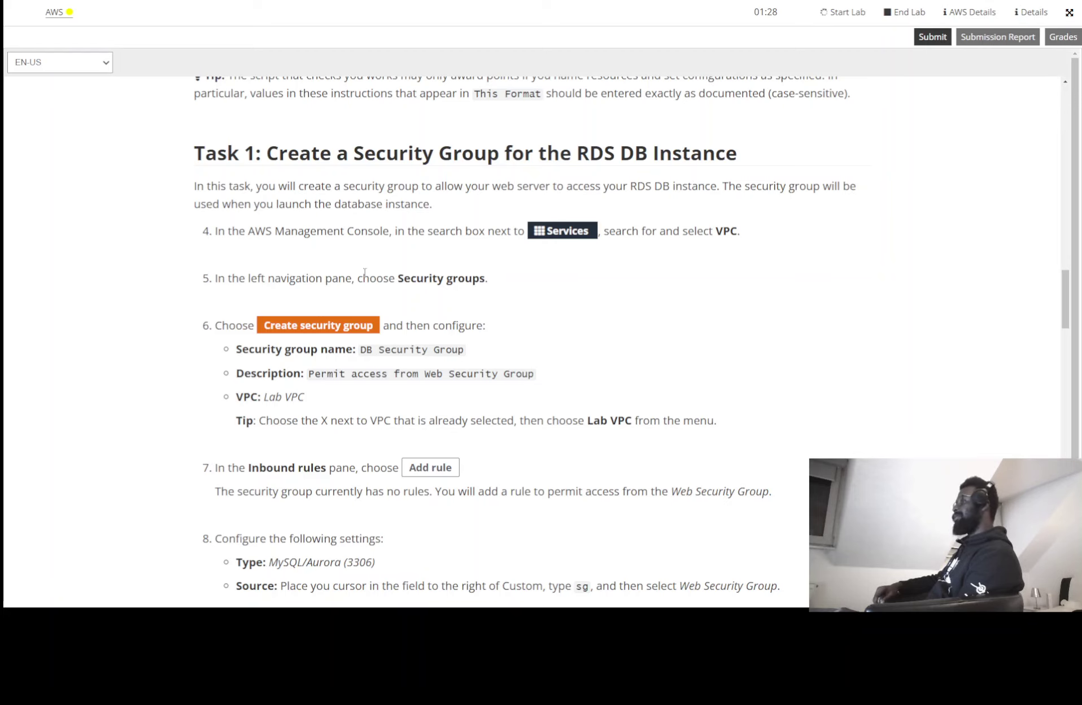
pyautogui.scroll(-20, 389, 308)
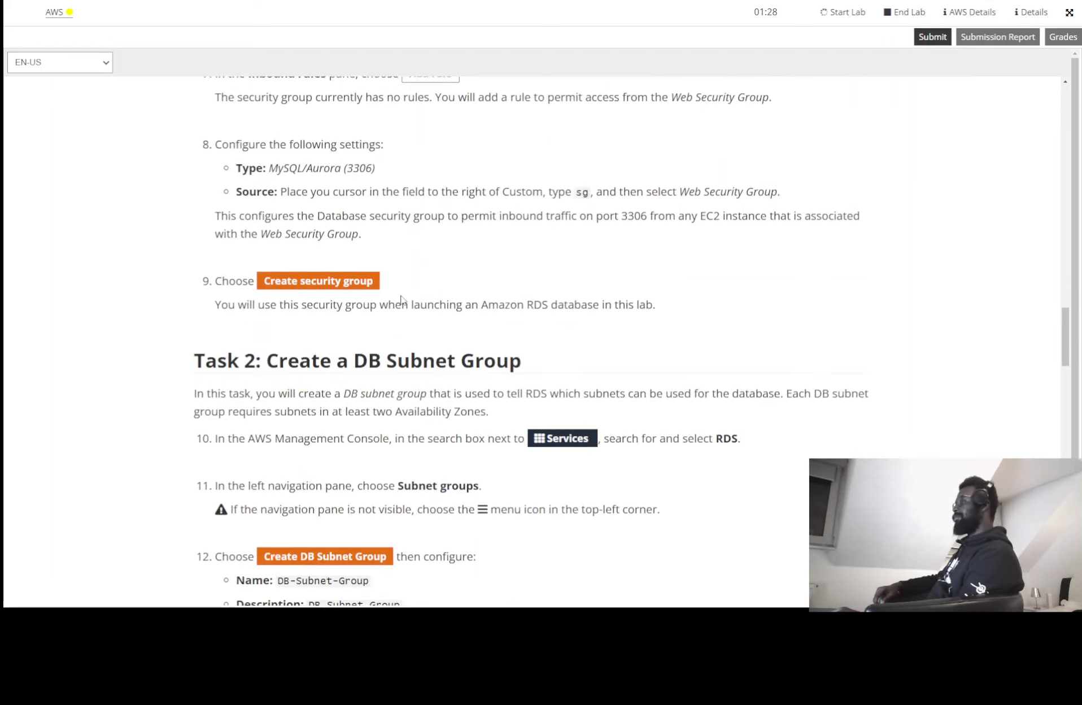
pyautogui.scroll(-20, 403, 300)
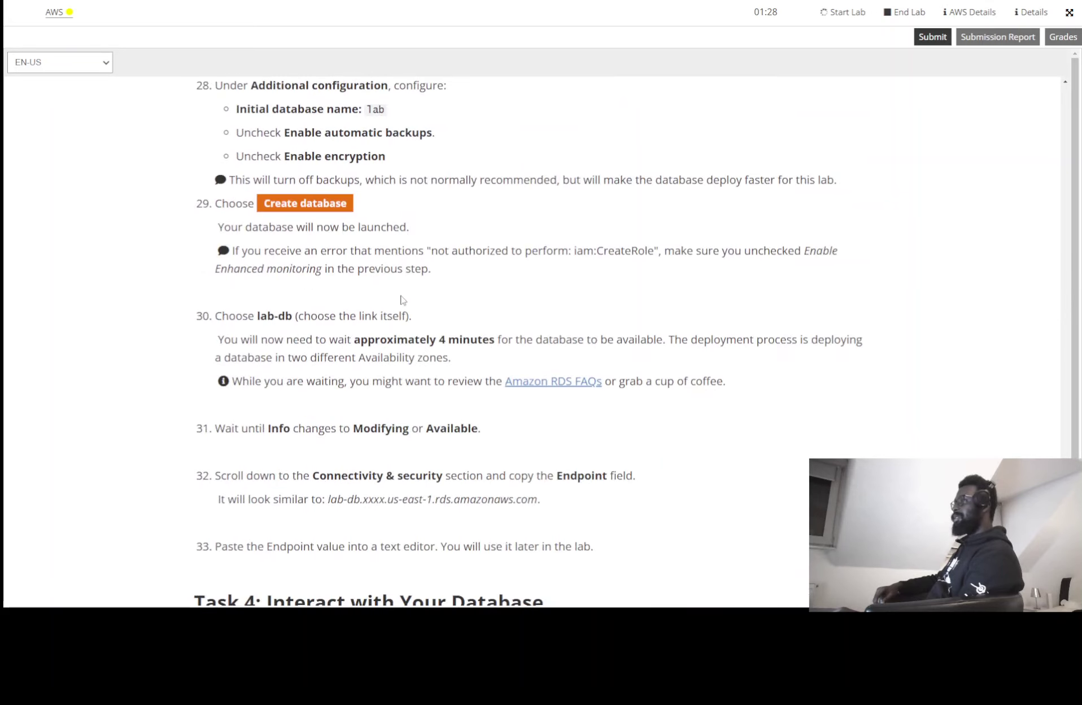
pyautogui.scroll(-20, 402, 299)
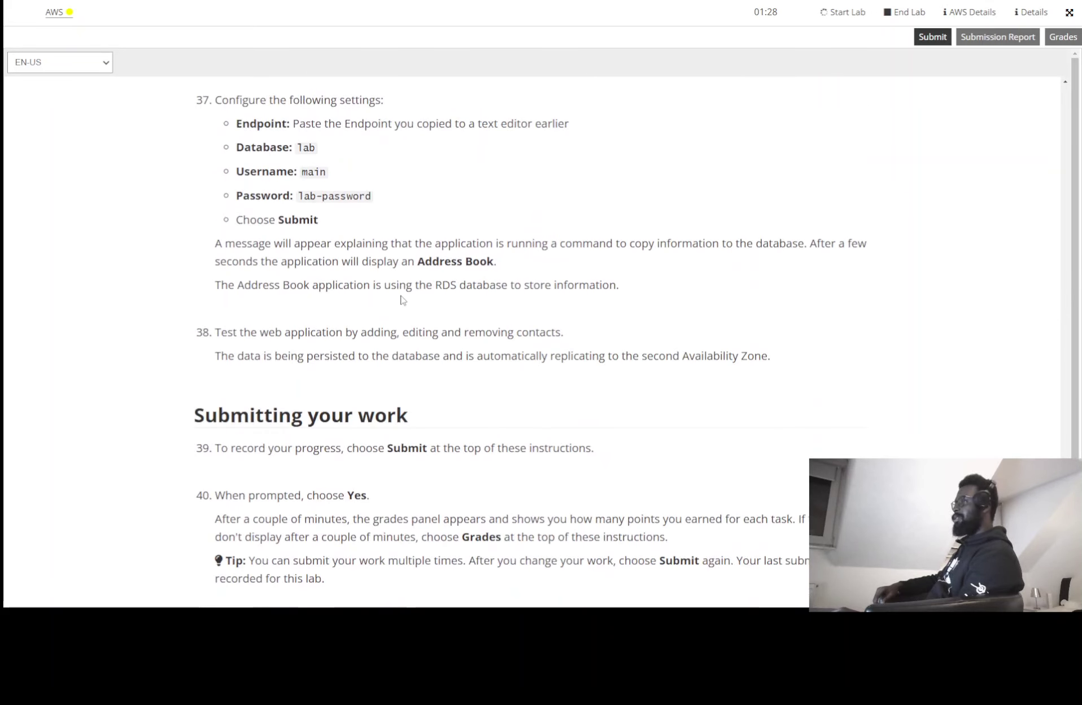
pyautogui.scroll(-3, 402, 300)
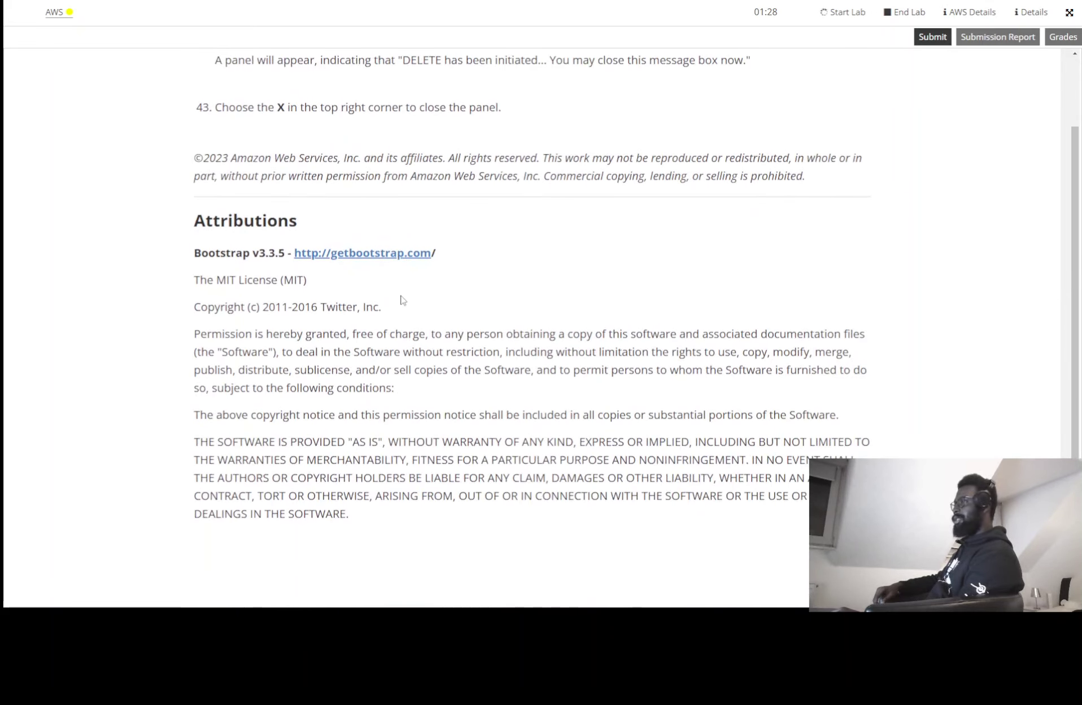
pyautogui.scroll(2, 403, 300)
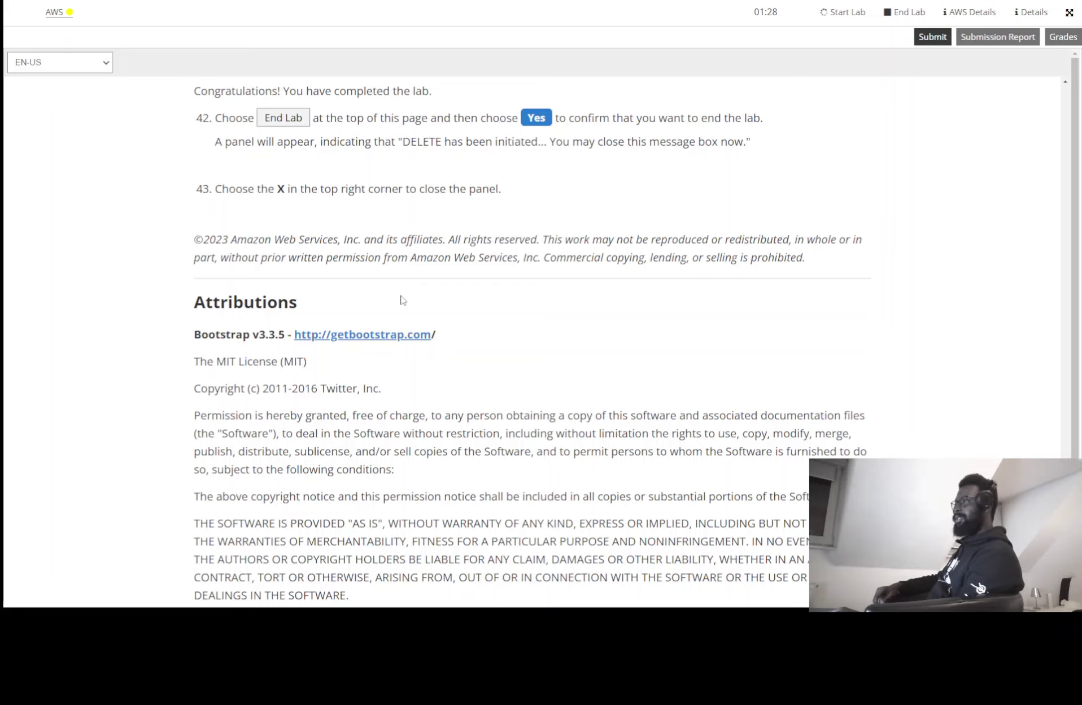
pyautogui.scroll(-2, 403, 300)
pyautogui.scroll(2, 402, 300)
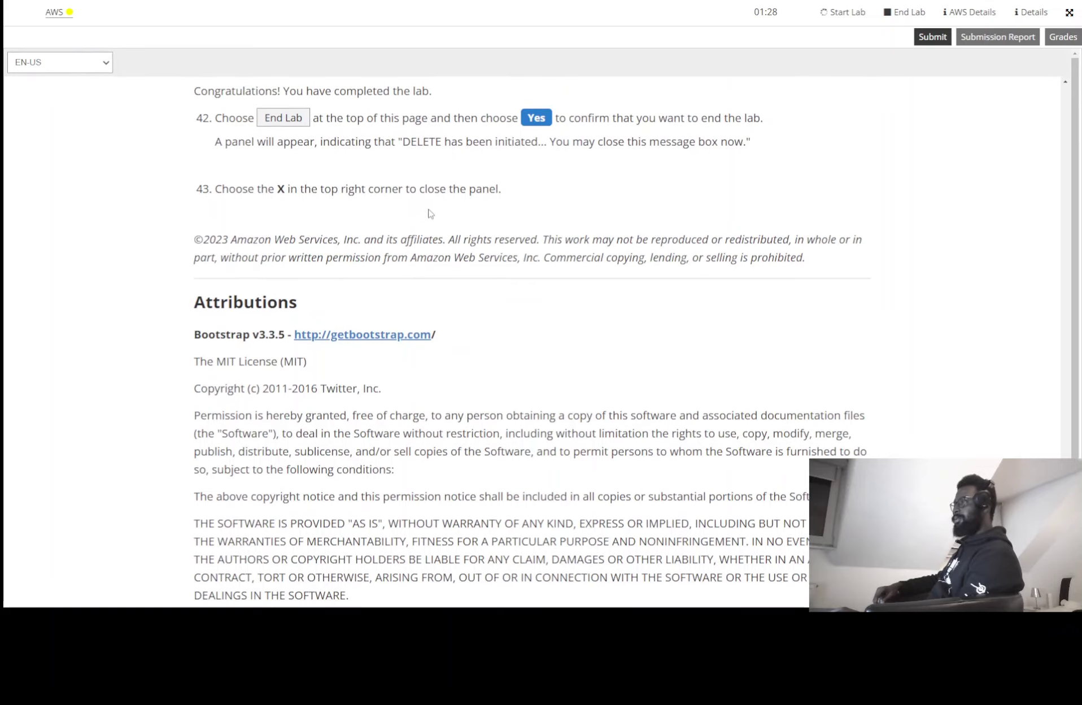
pyautogui.scroll(20, 430, 213)
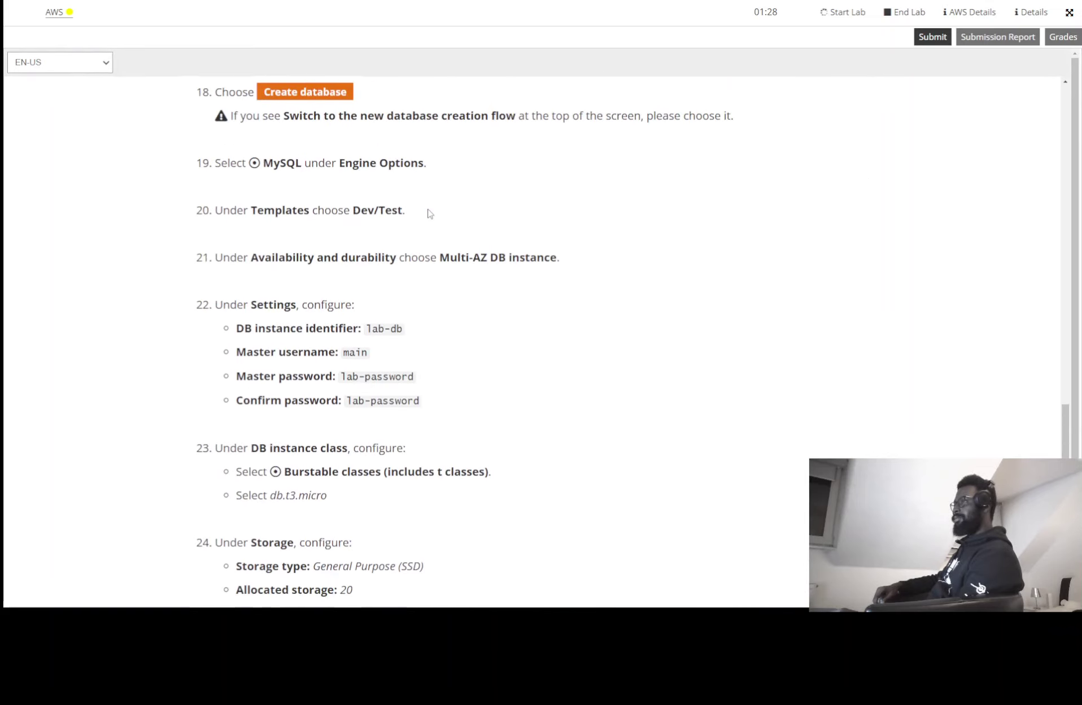
pyautogui.scroll(20, 430, 213)
pyautogui.scroll(10, 425, 211)
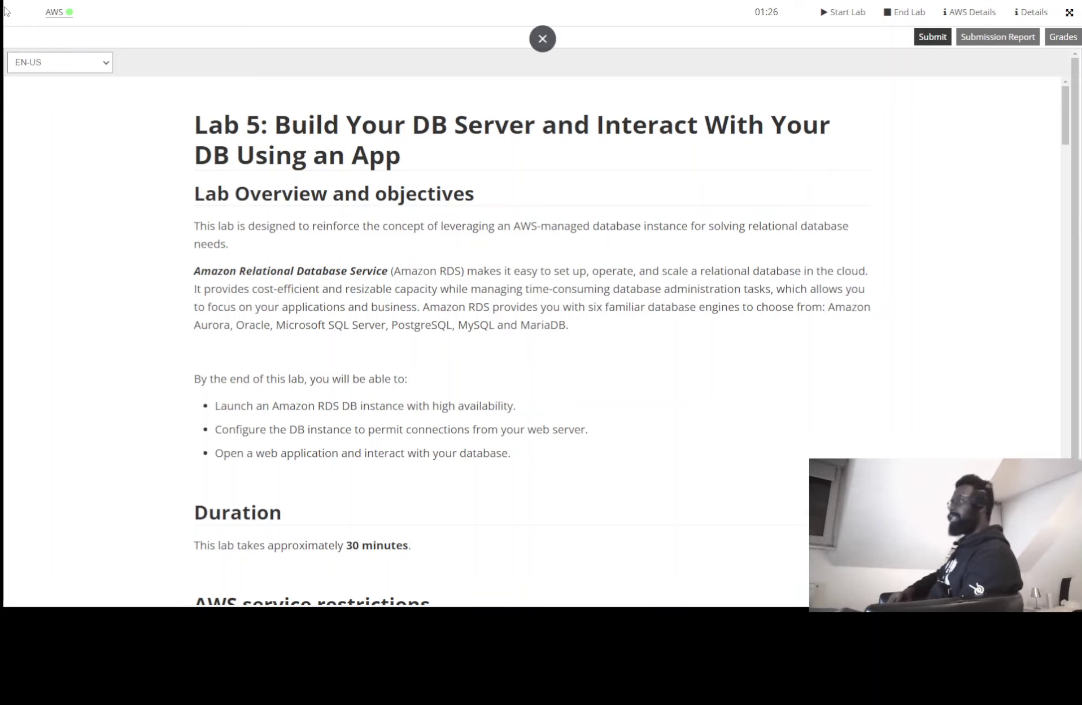
pyautogui.click(54, 12)
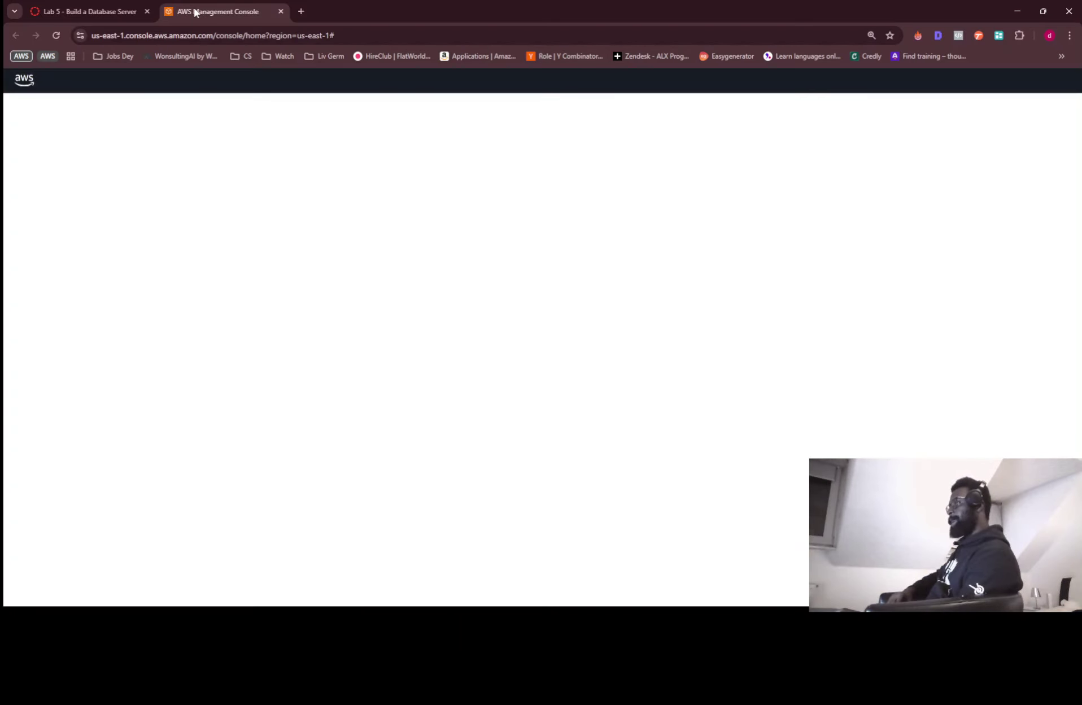
pyautogui.moveTo(195, 11); pyautogui.dragTo(156, 127)
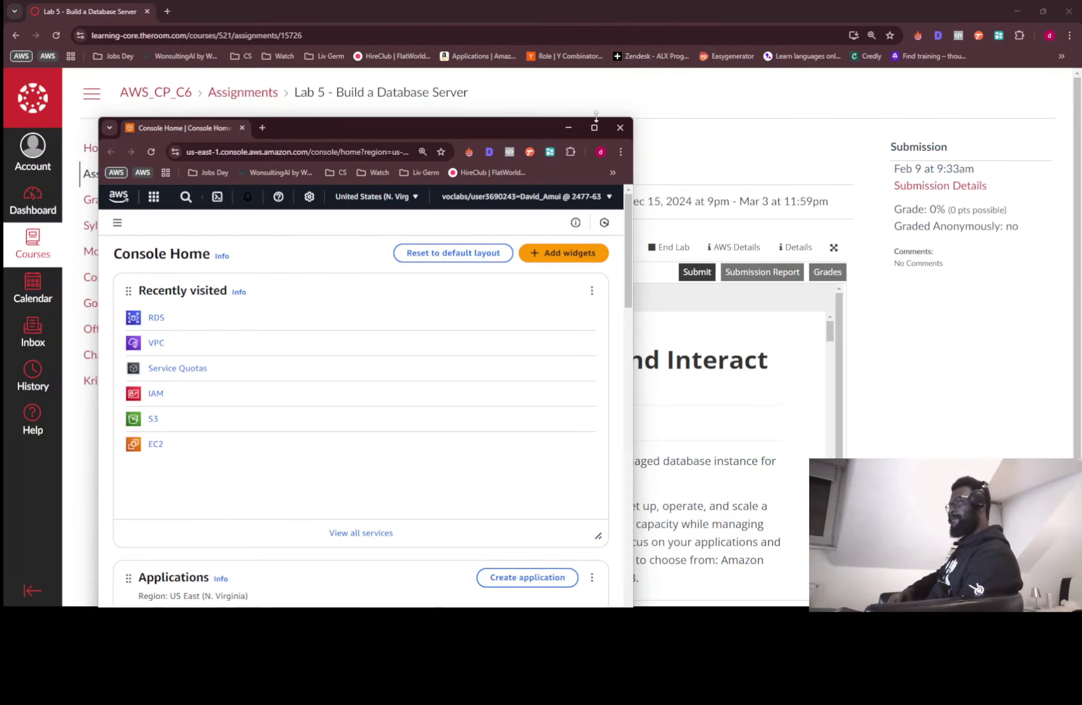
pyautogui.moveTo(593, 129)
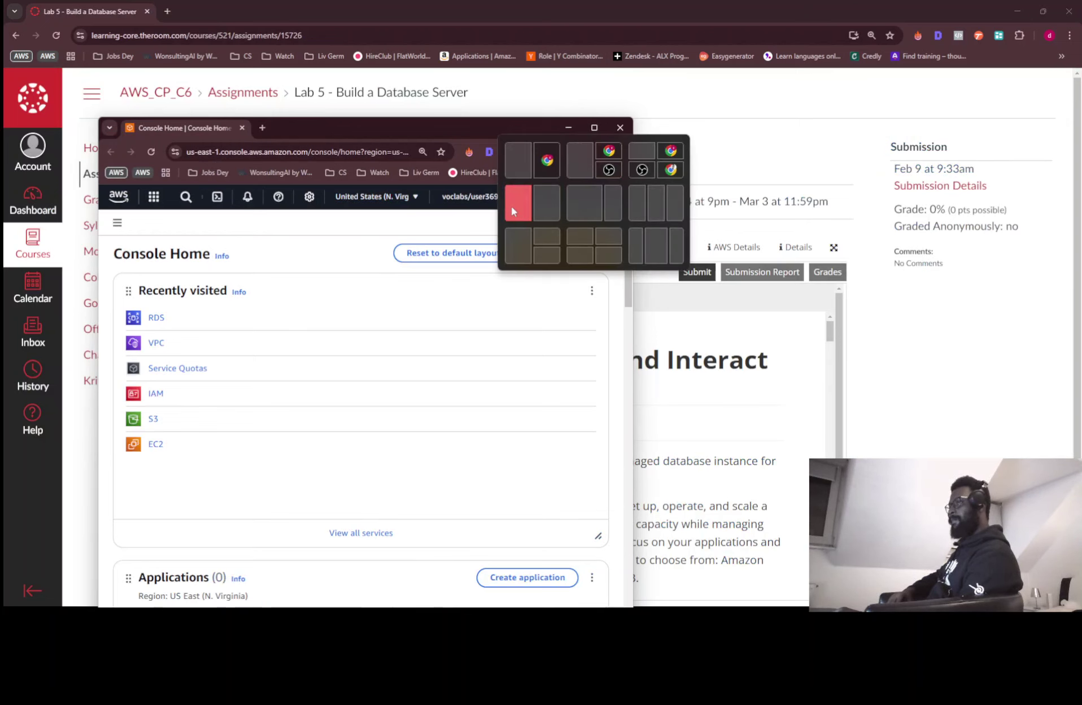
pyautogui.click(513, 205)
# Put the zoomed-out Lab 5 instructions on the right and widen the console window
pyautogui.click(650, 144)
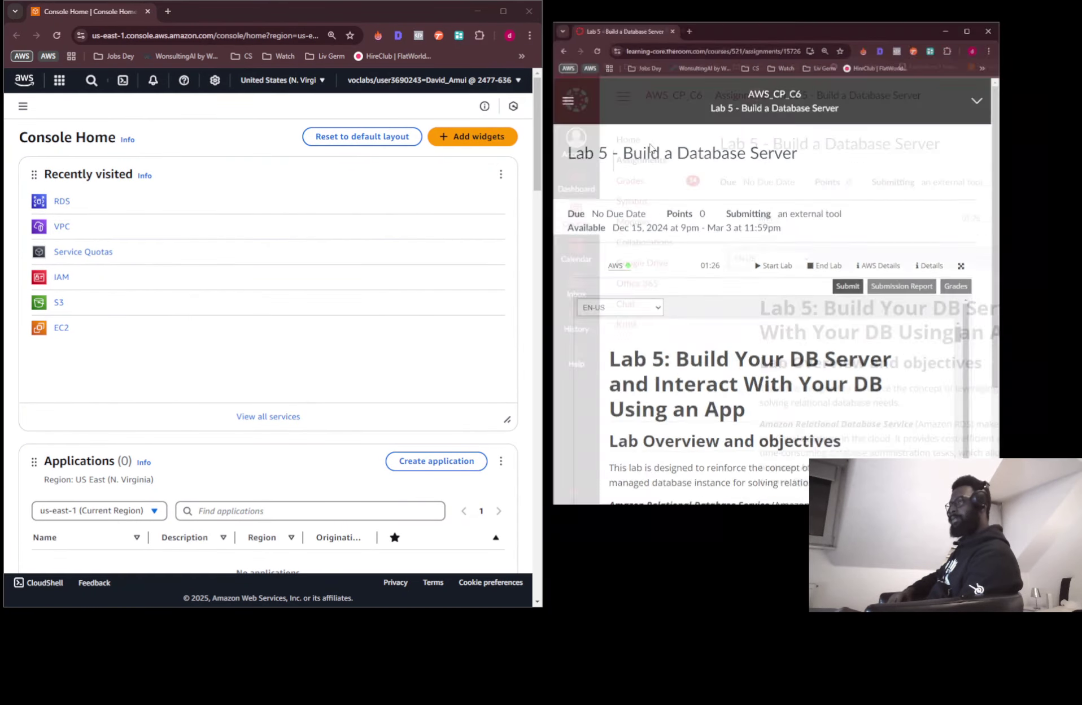
pyautogui.scroll(-4, 734, 327)
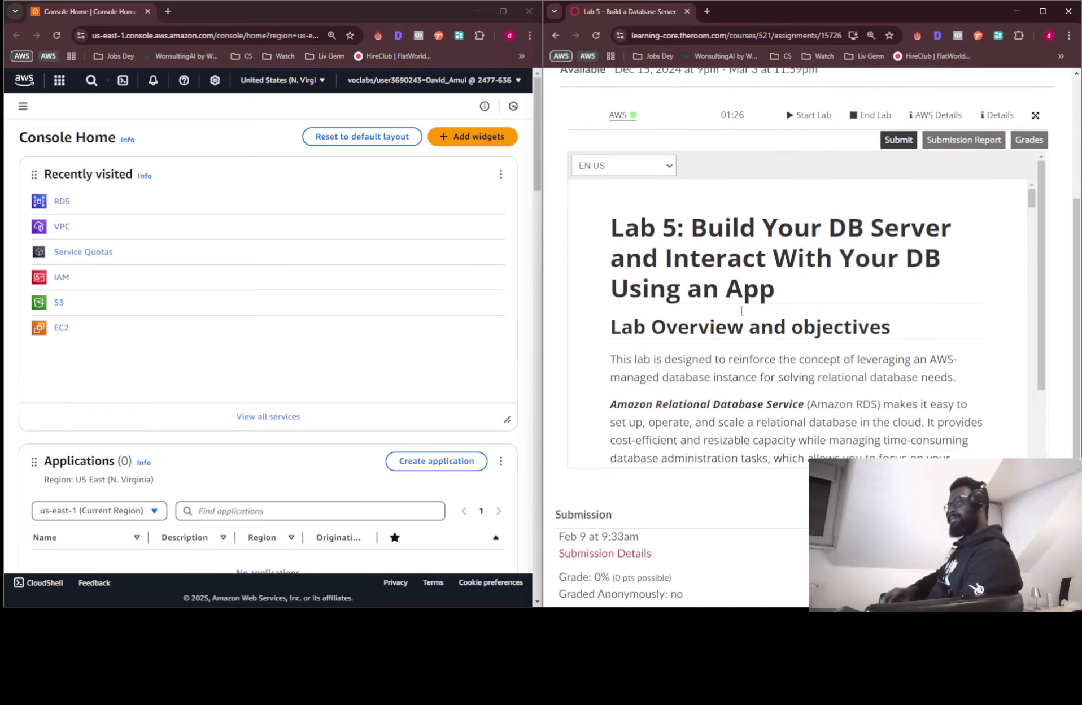
pyautogui.hotkey('ctrl', '-')
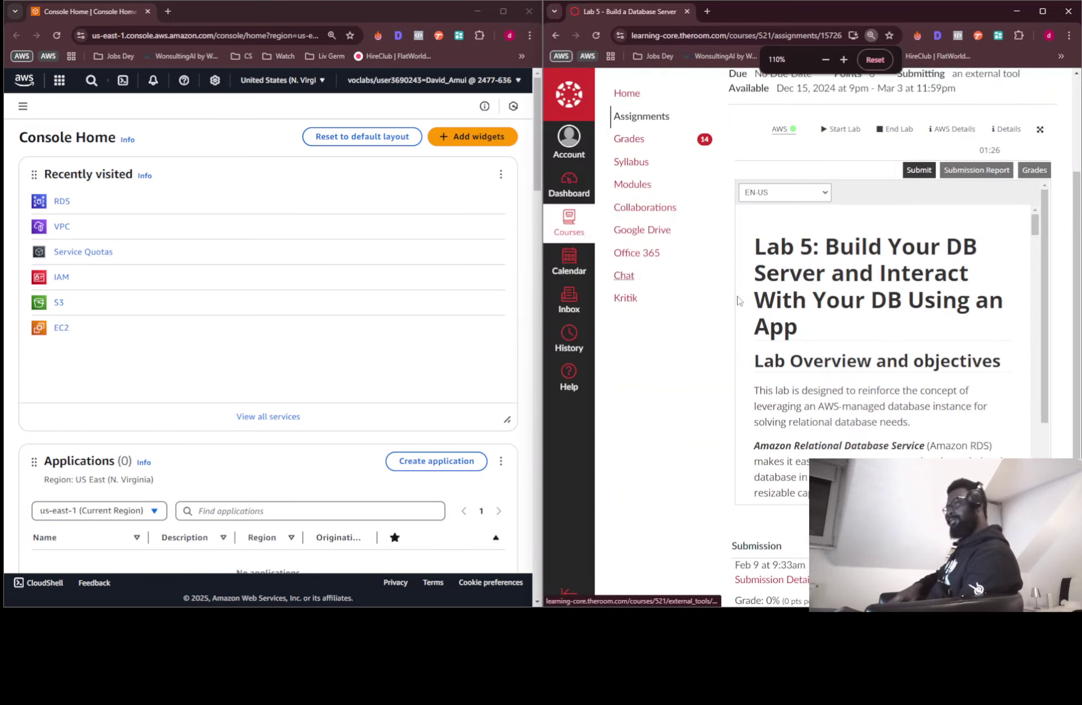
pyautogui.click(542, 302)
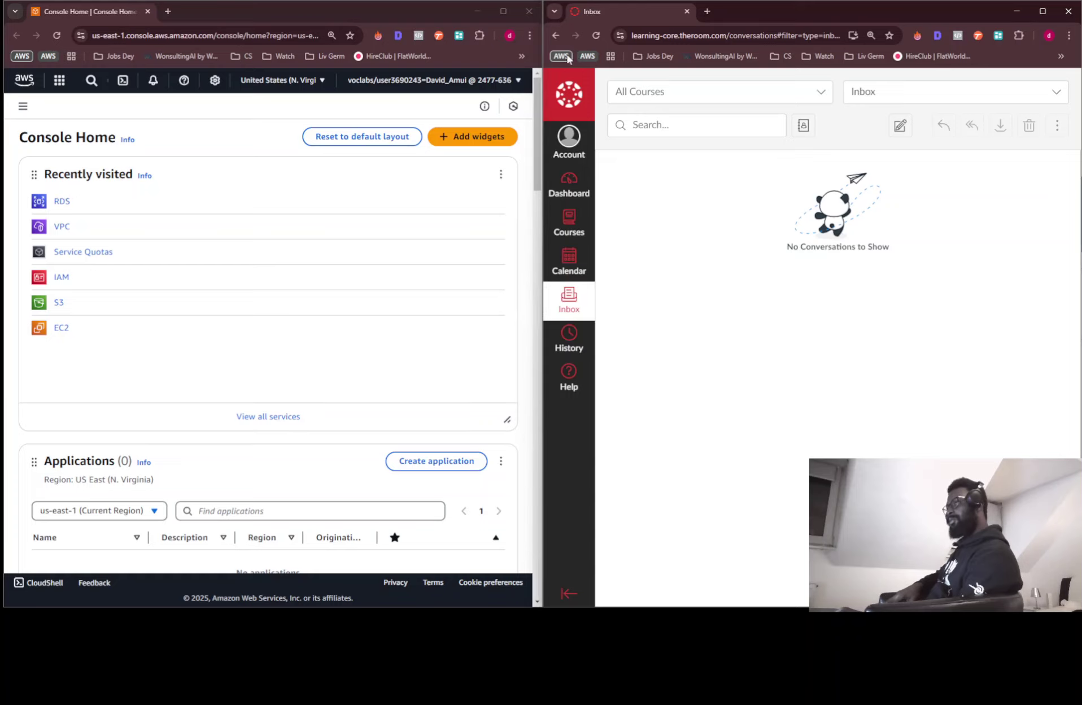
pyautogui.click(556, 35)
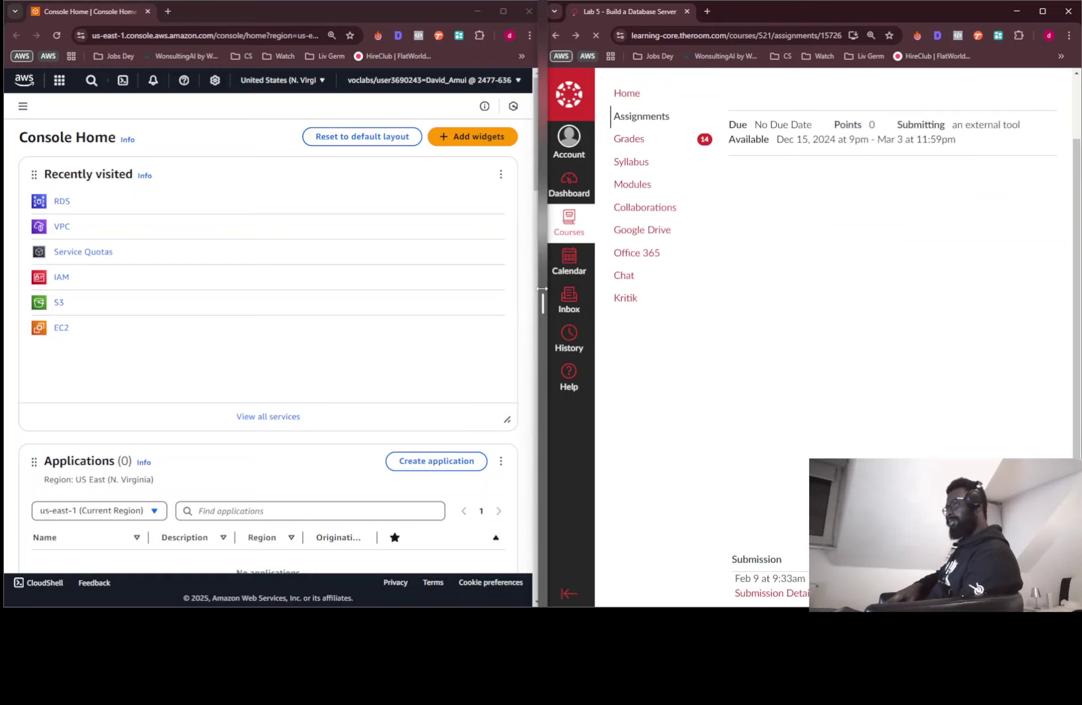
pyautogui.moveTo(542, 288); pyautogui.dragTo(629, 276)
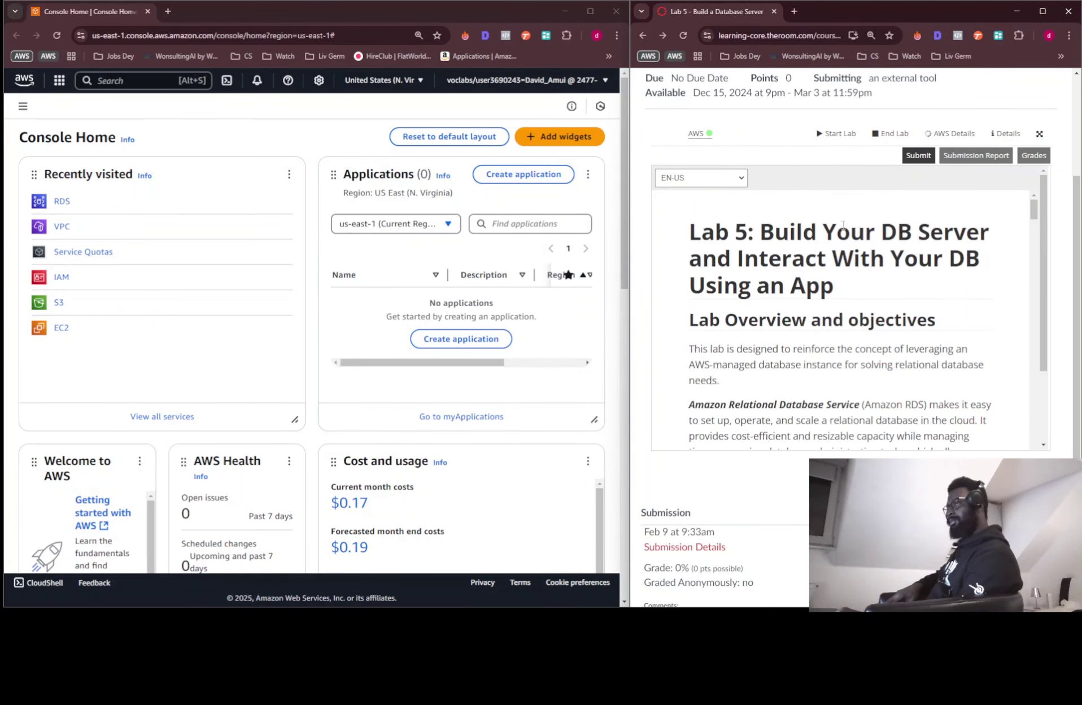
# Search the console for 'vpc' and open the VPC console
pyautogui.scroll(-3, 841, 220)
pyautogui.hotkey('ctrl', '-')
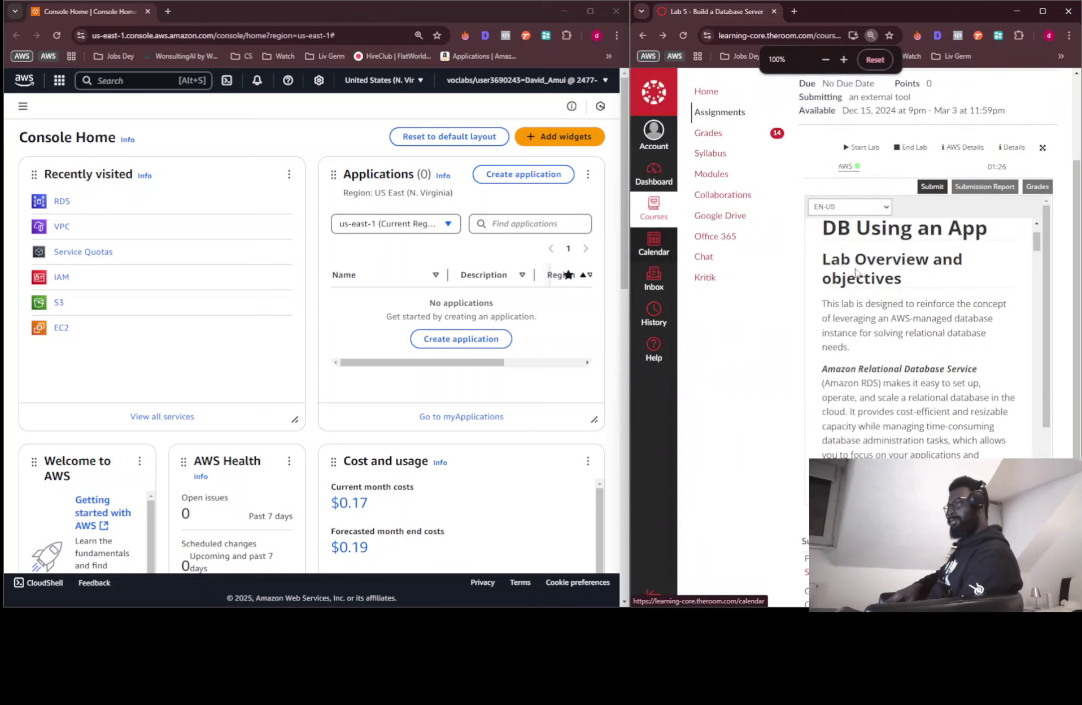
pyautogui.hotkey('ctrl', '+')
pyautogui.scroll(-5, 872, 291)
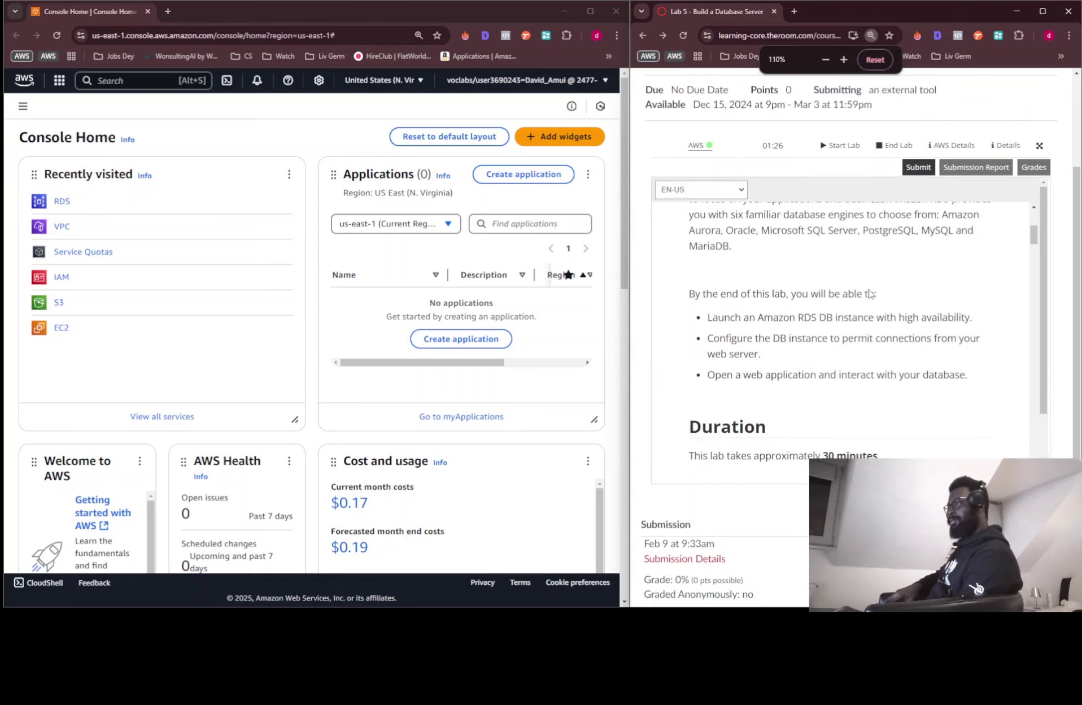
pyautogui.scroll(-10, 870, 293)
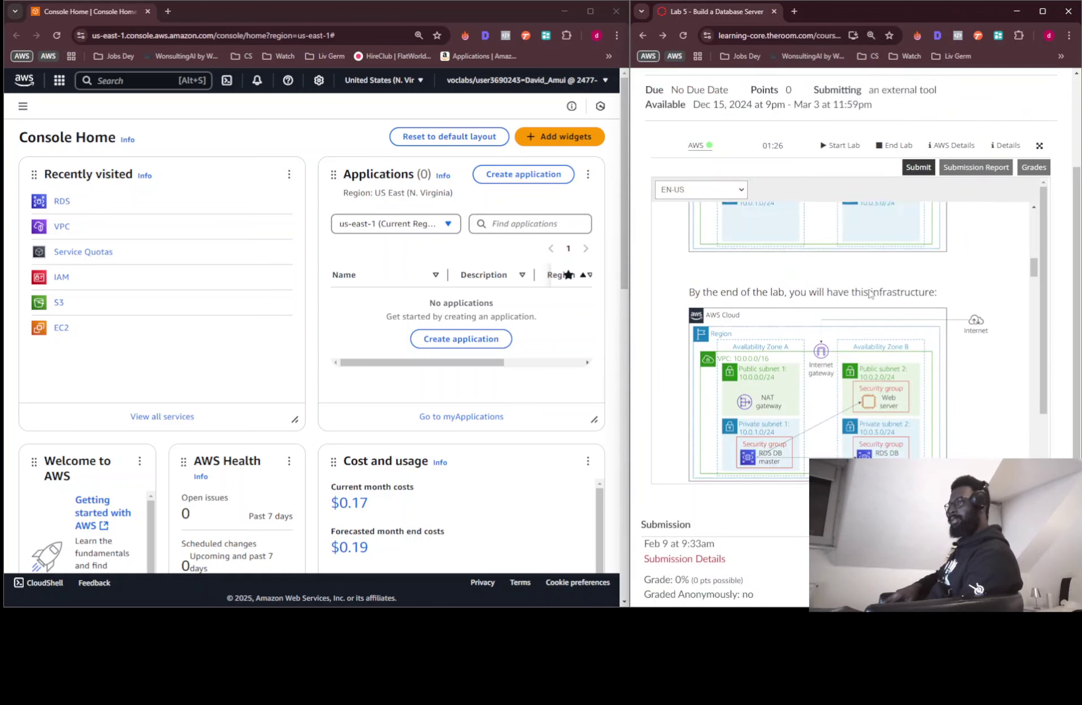
pyautogui.scroll(-10, 870, 292)
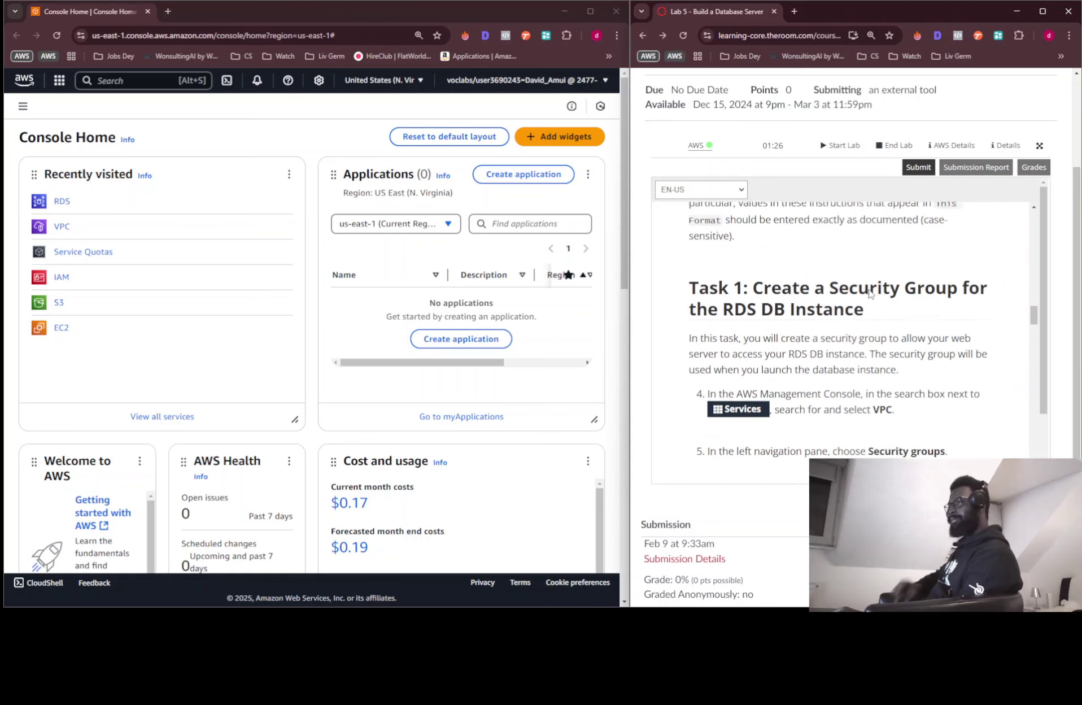
pyautogui.scroll(-3, 870, 292)
pyautogui.scroll(2, 870, 292)
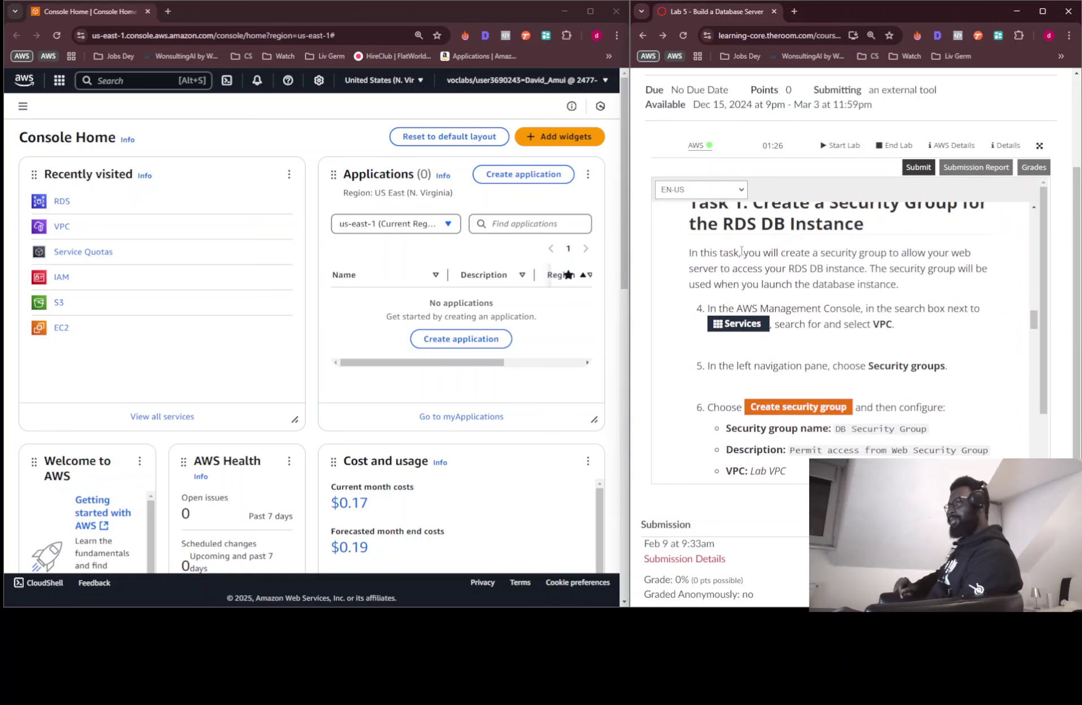
pyautogui.click(138, 80)
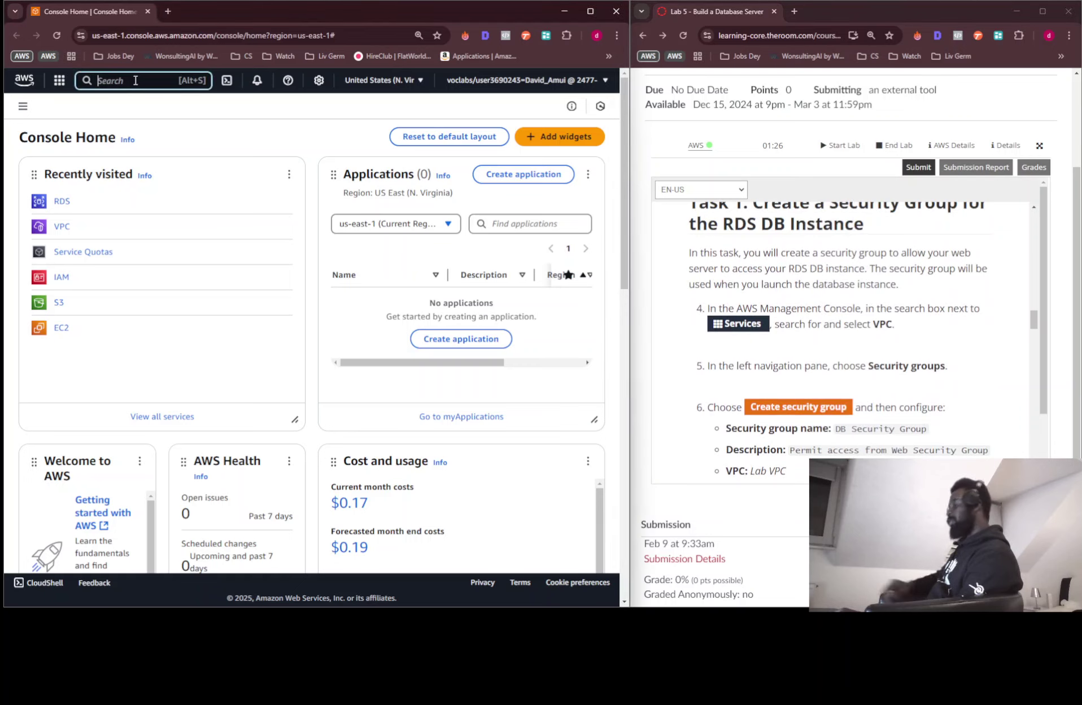
pyautogui.write('vpc')
pyautogui.click(268, 148)
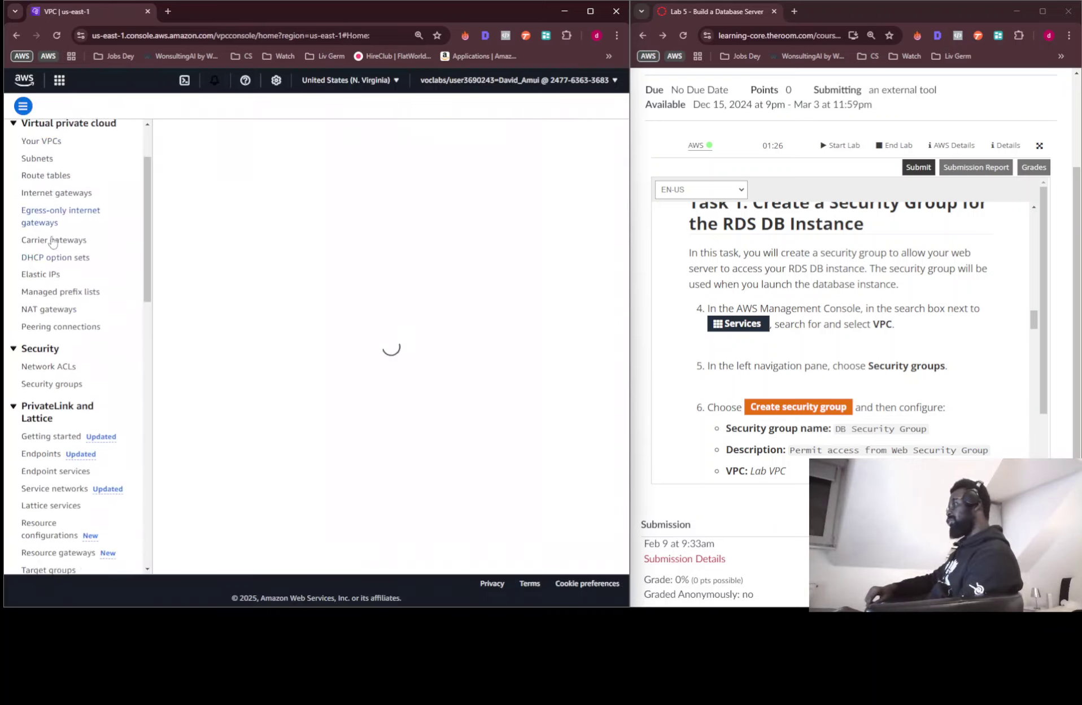
# Open Security groups under Security in the VPC navigation pane
pyautogui.scroll(-3, 78, 460)
pyautogui.scroll(-5, 78, 460)
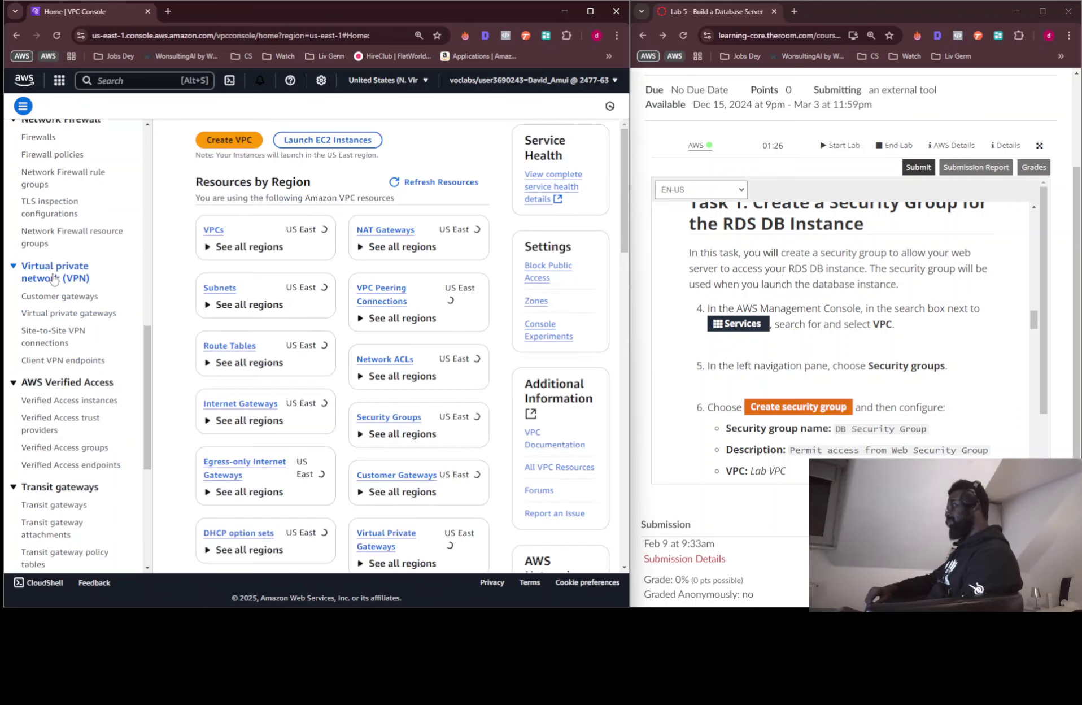
pyautogui.scroll(3, 49, 237)
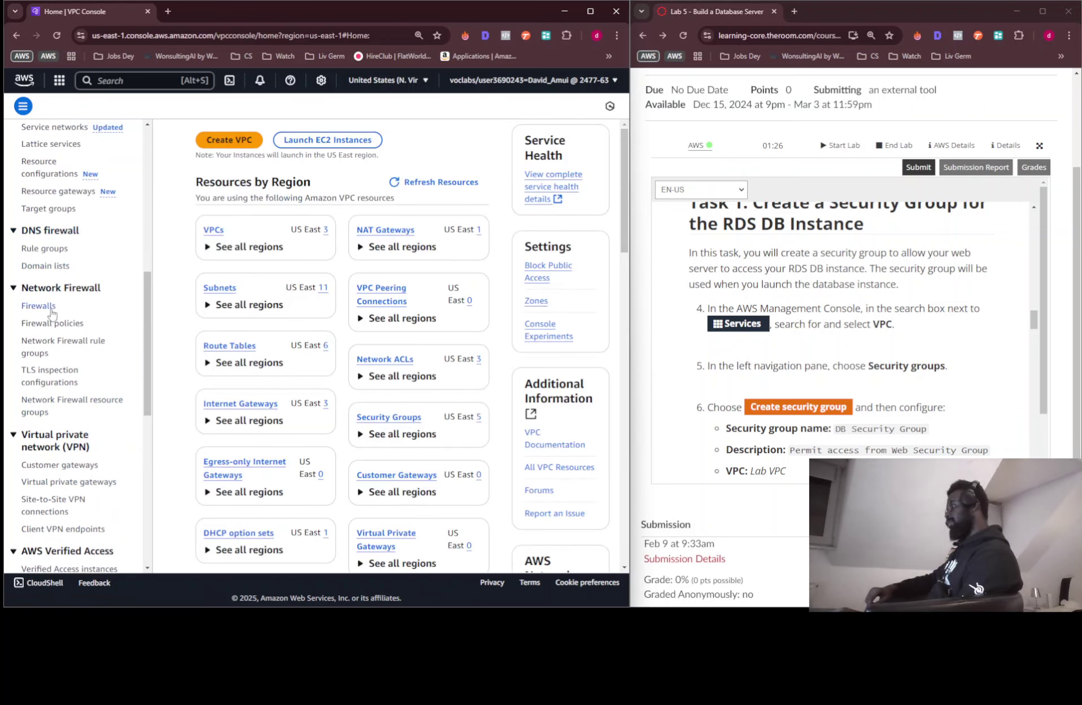
pyautogui.scroll(6, 48, 308)
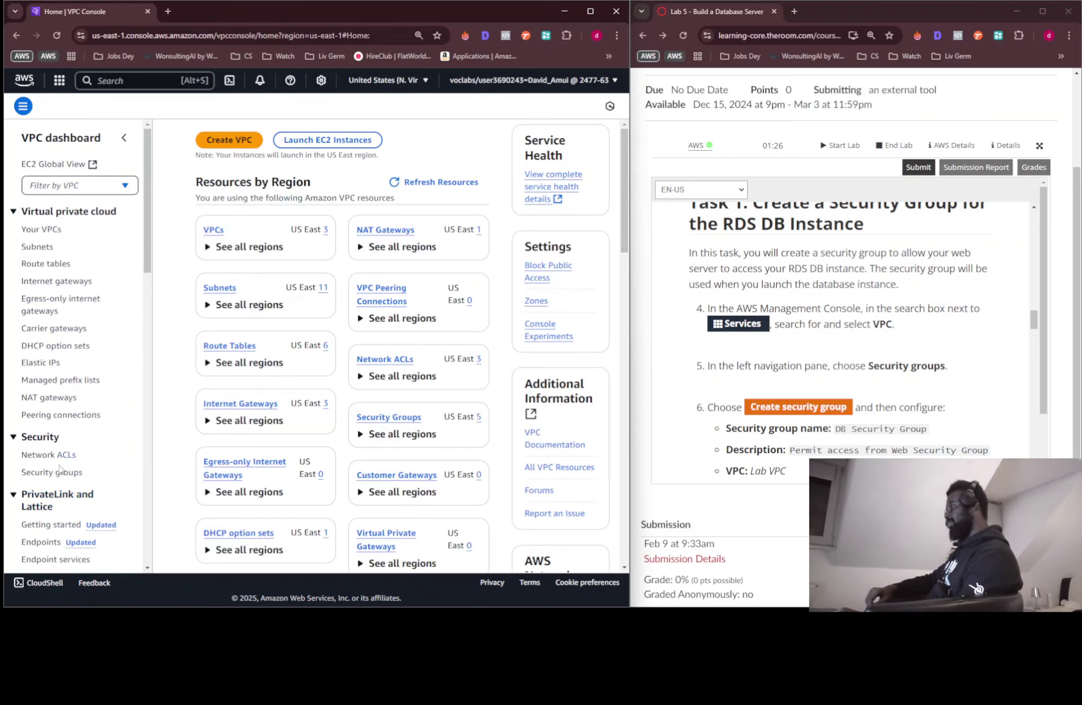
pyautogui.click(60, 471)
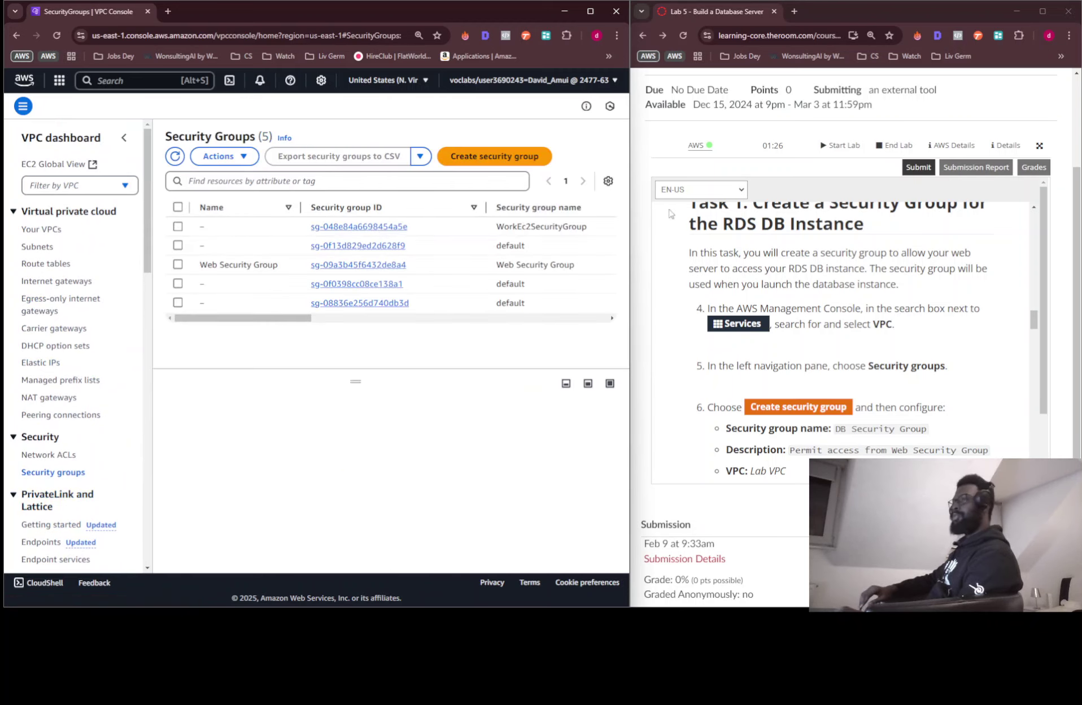
# Start a new security group named DB Security Group, with the instructions' description, in Lab VPC
pyautogui.scroll(-2, 832, 358)
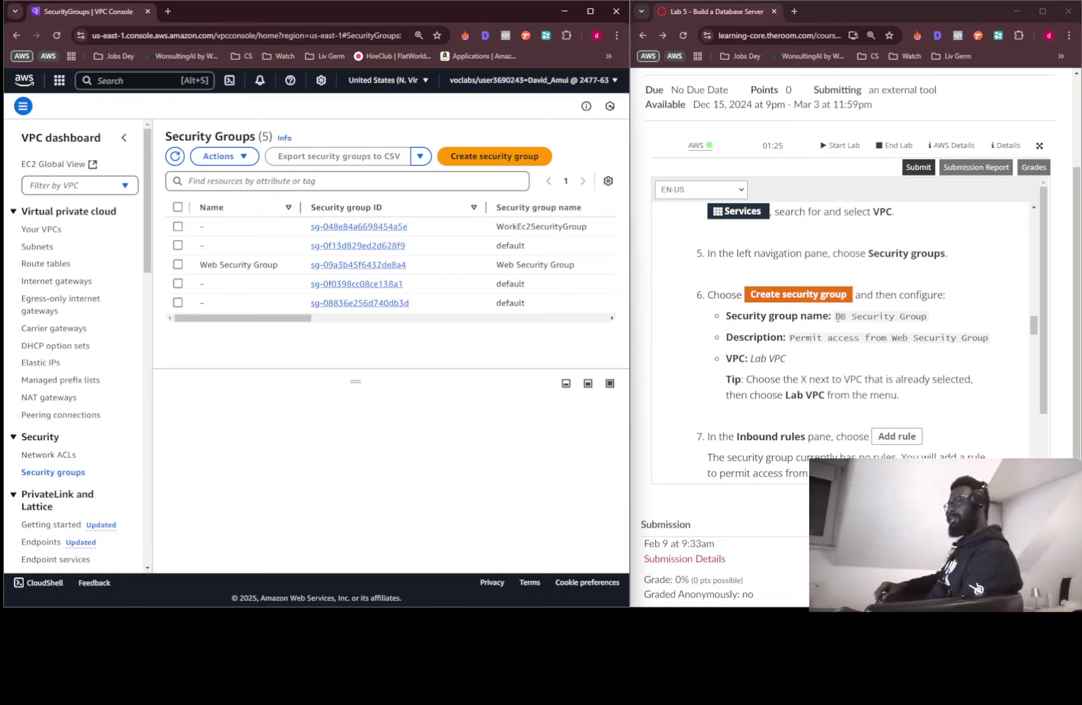
pyautogui.click(469, 158)
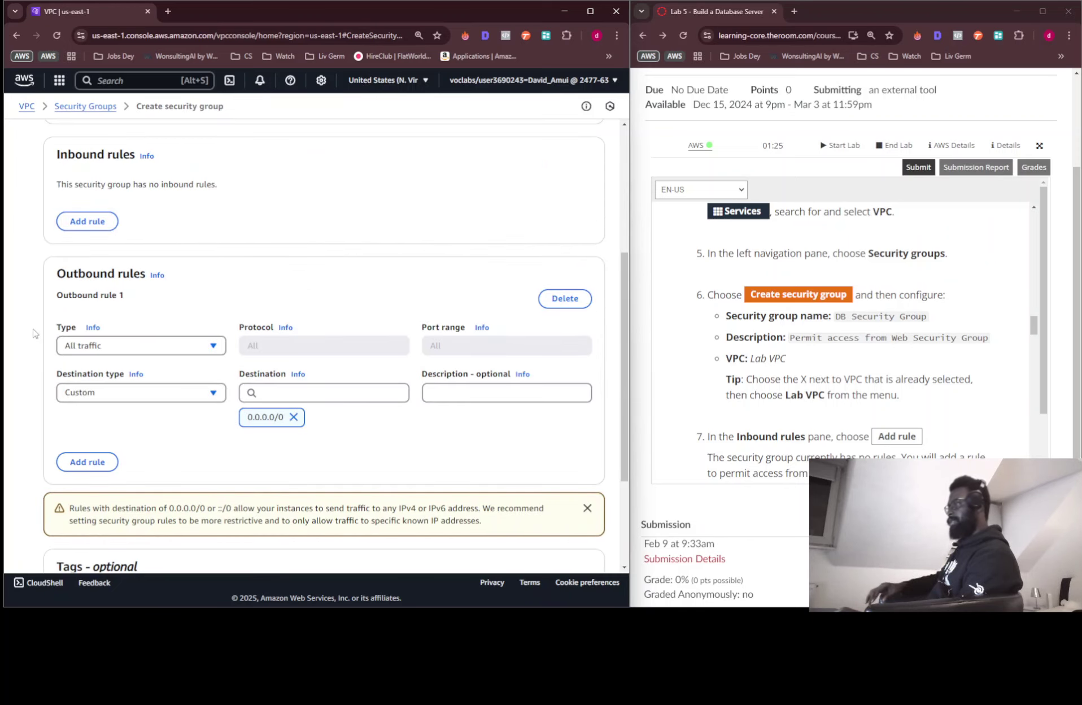
pyautogui.scroll(5, 270, 218)
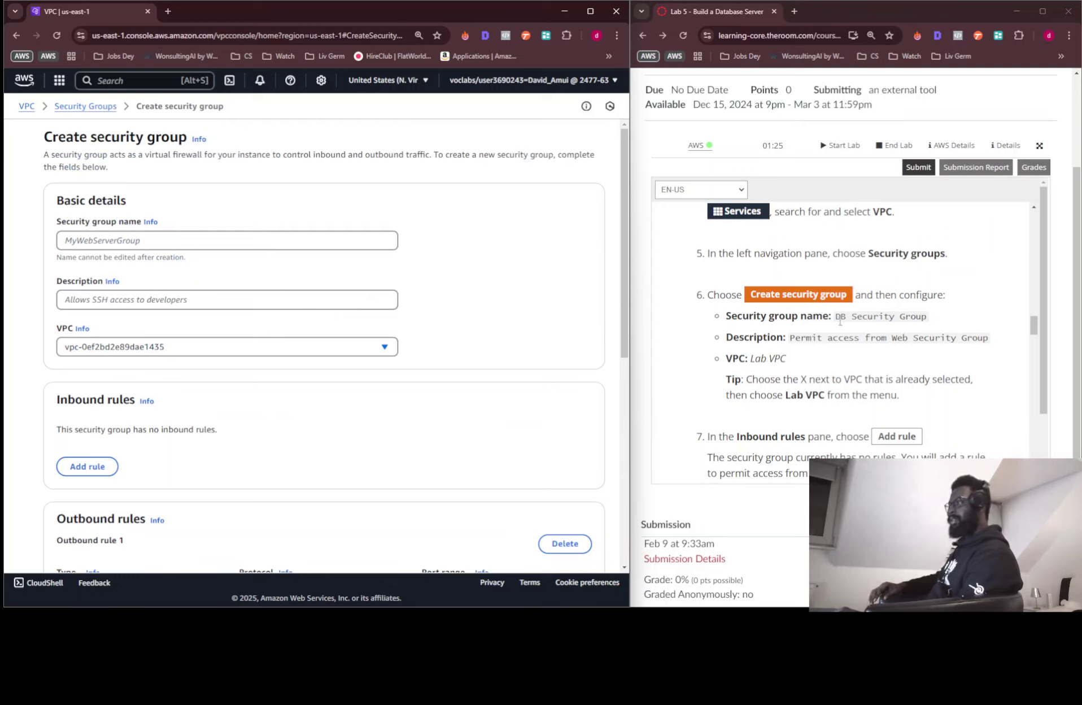
pyautogui.moveTo(836, 319); pyautogui.dragTo(314, 249)
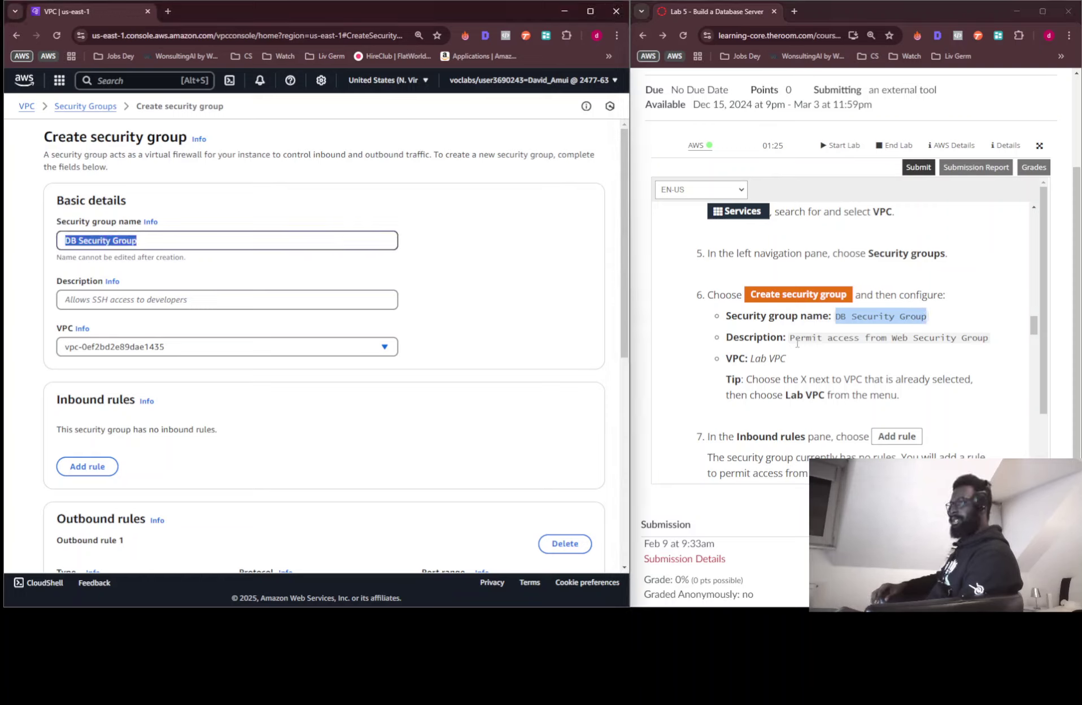
pyautogui.moveTo(790, 339); pyautogui.dragTo(993, 347)
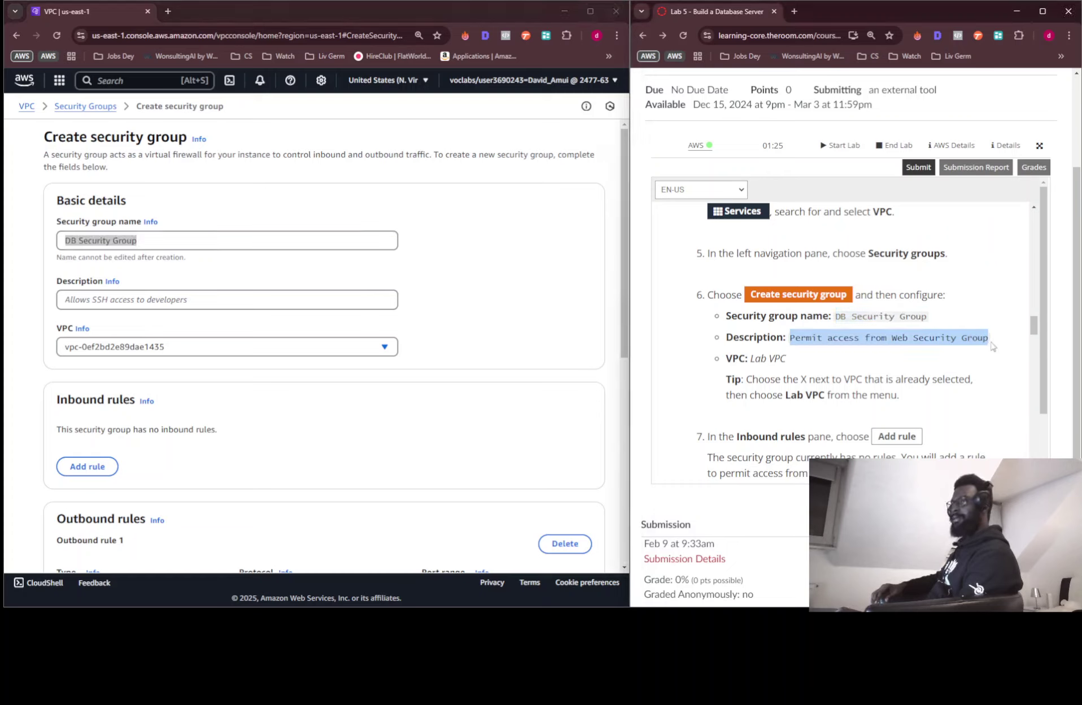
pyautogui.moveTo(888, 337); pyautogui.dragTo(291, 303)
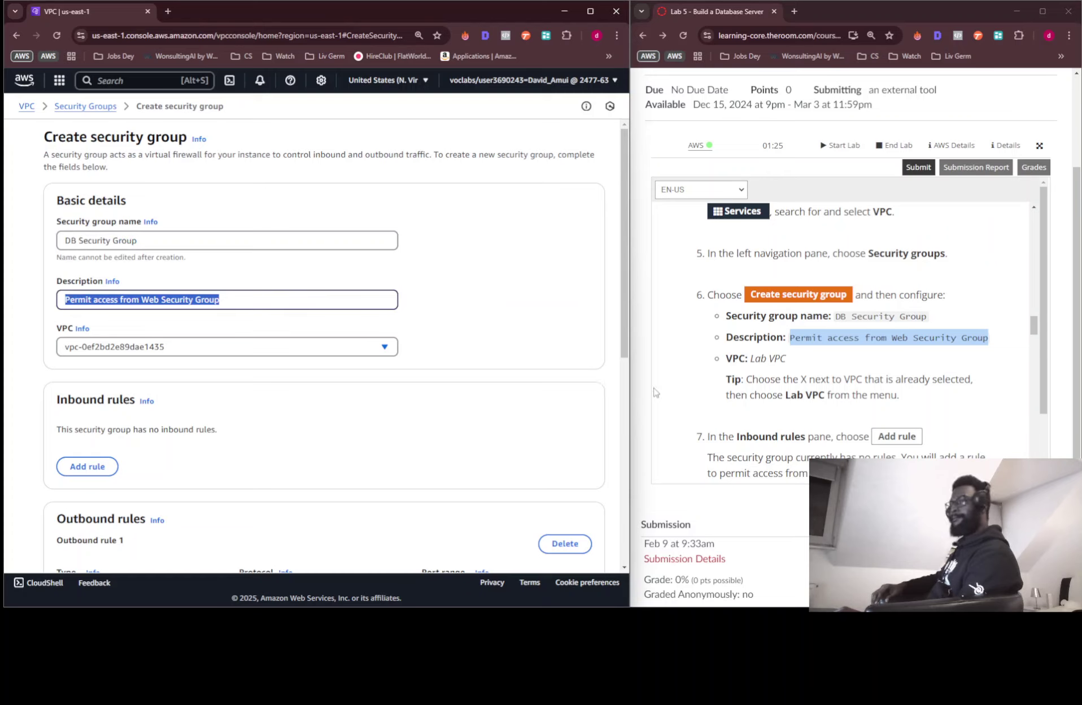
pyautogui.click(170, 351)
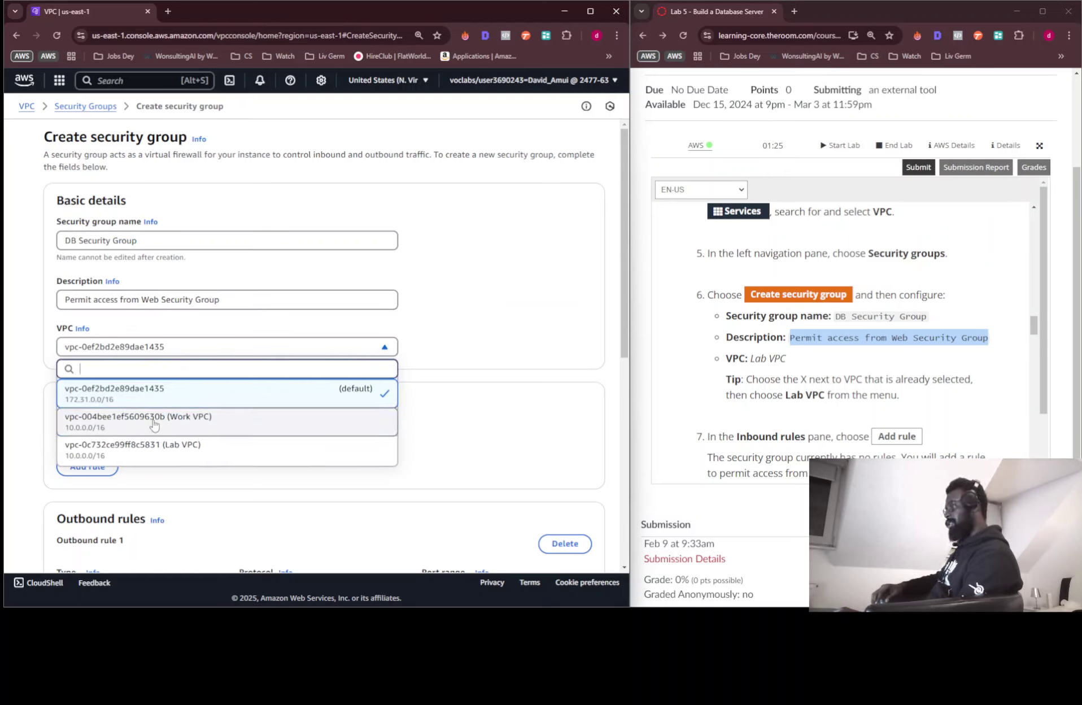
pyautogui.click(153, 446)
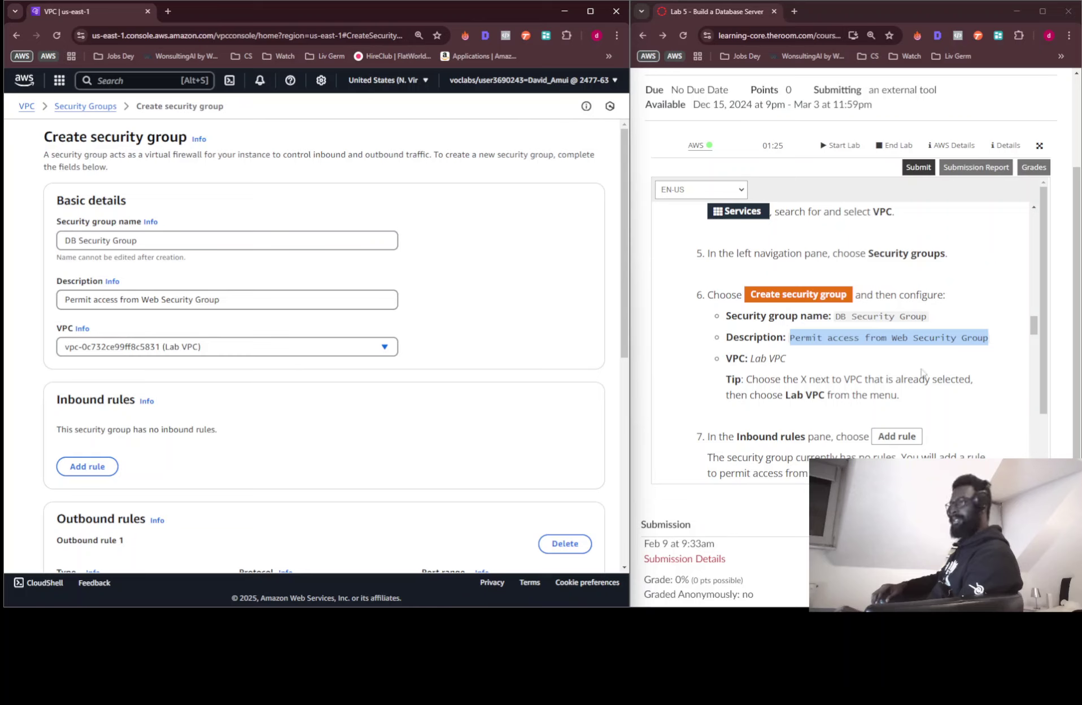
# Add an inbound MYSQL/Aurora rule whose source is the Web Security Group
pyautogui.scroll(-3, 921, 373)
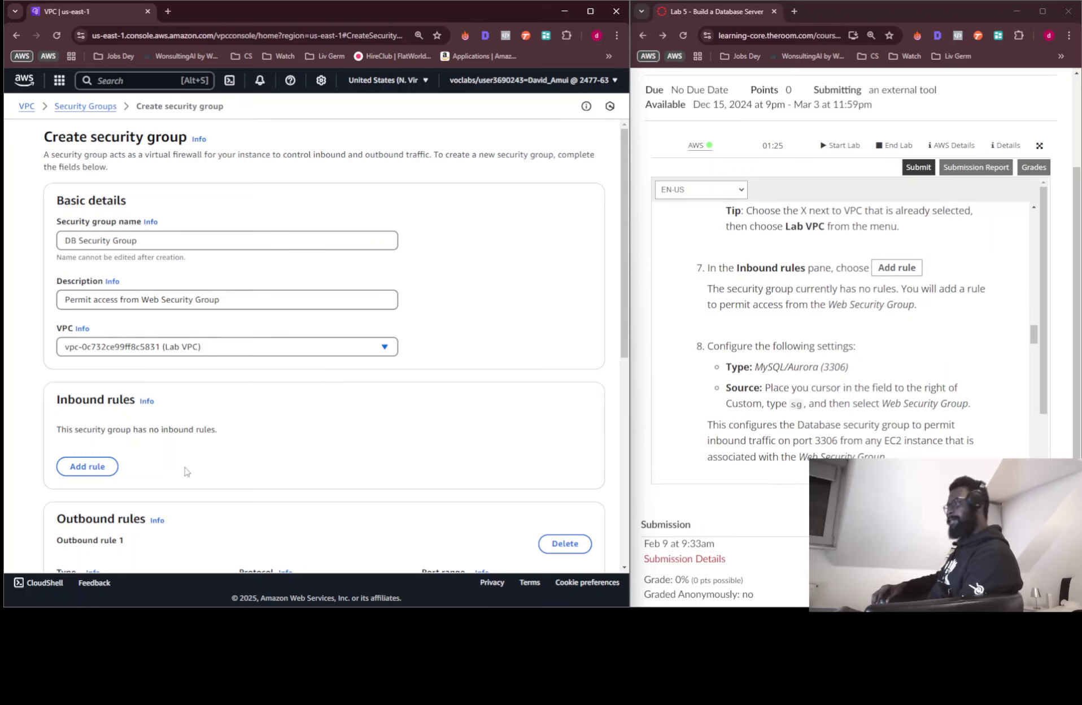
pyautogui.click(103, 466)
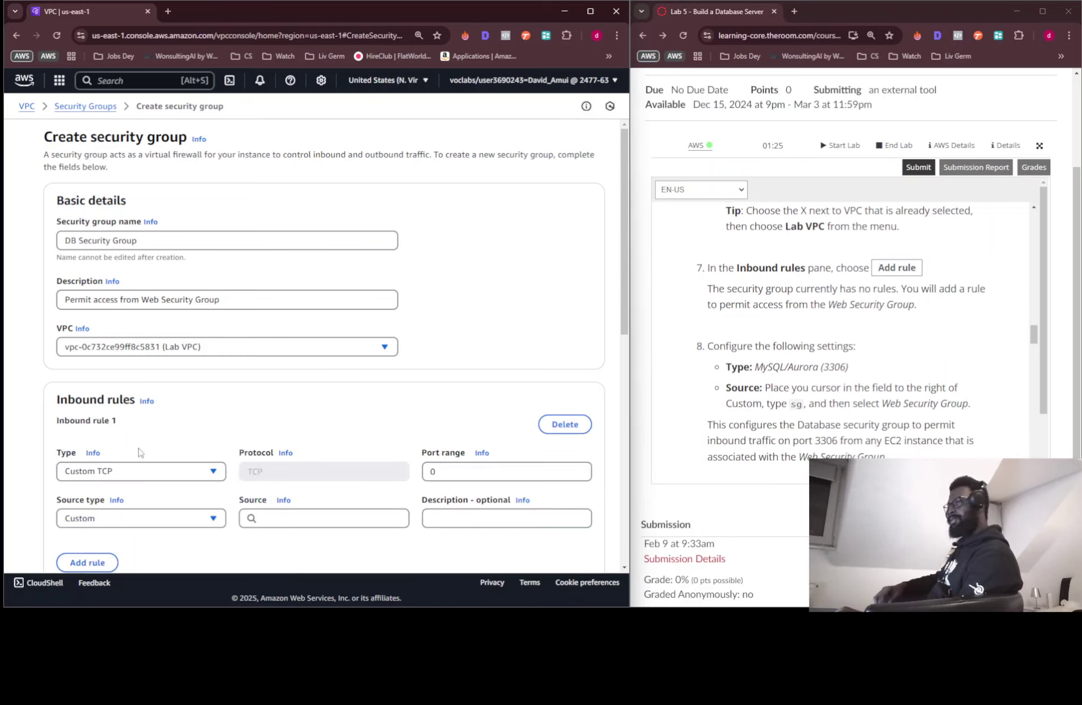
pyautogui.scroll(-4, 443, 362)
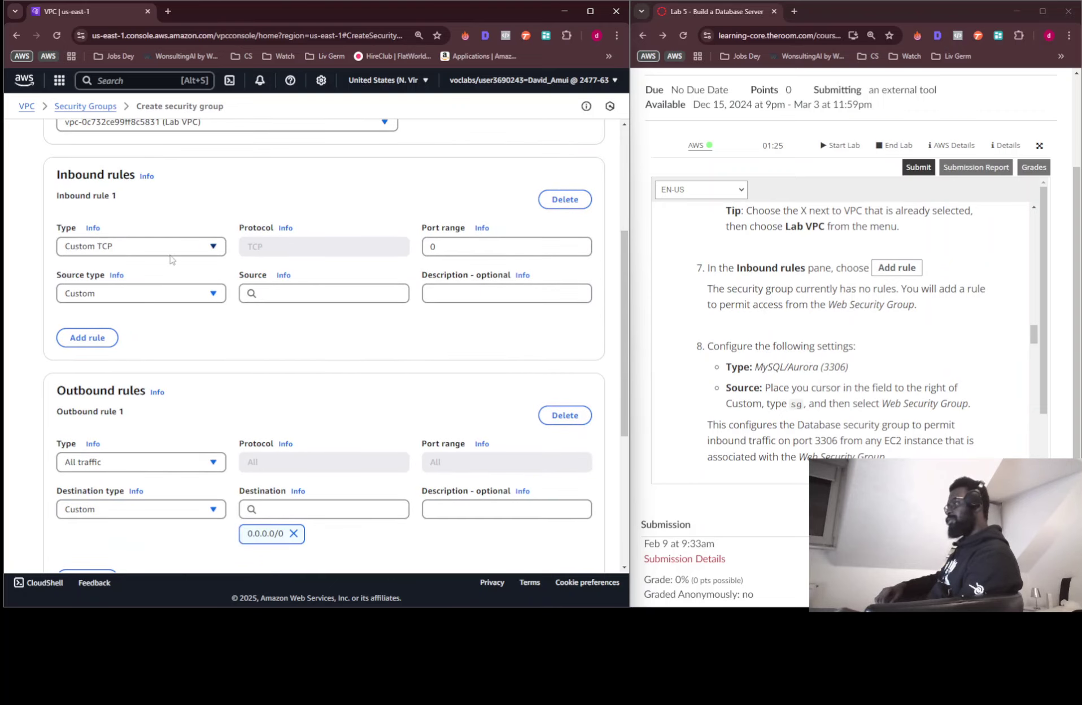
pyautogui.click(170, 251)
pyautogui.scroll(-3, 144, 395)
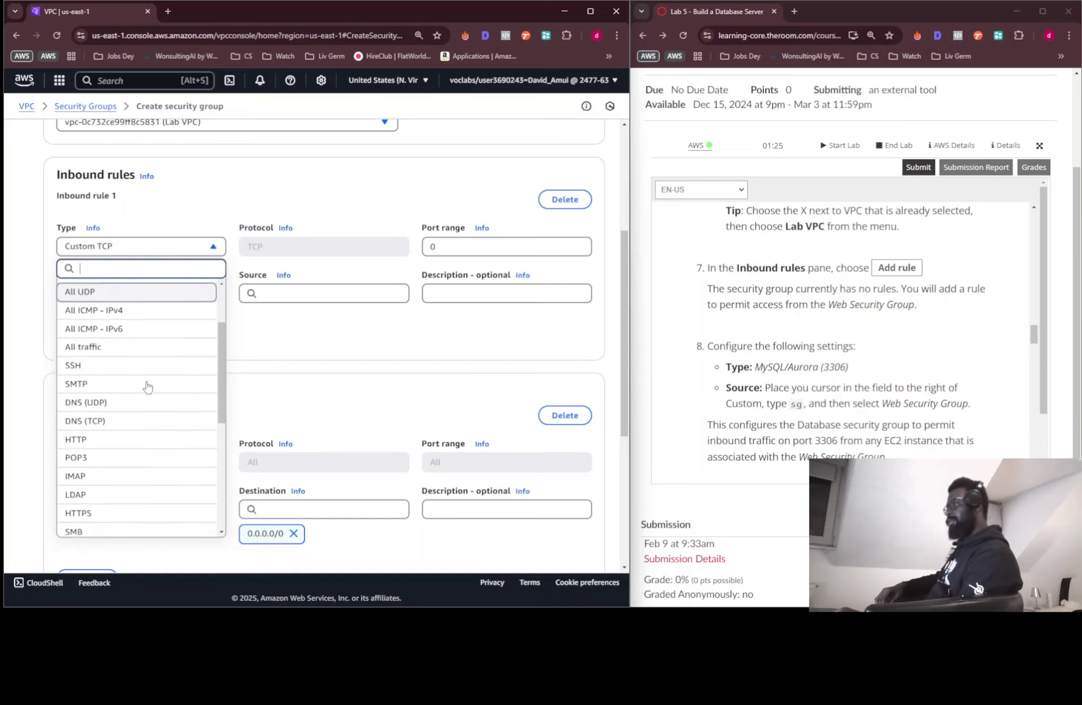
pyautogui.scroll(-3, 139, 406)
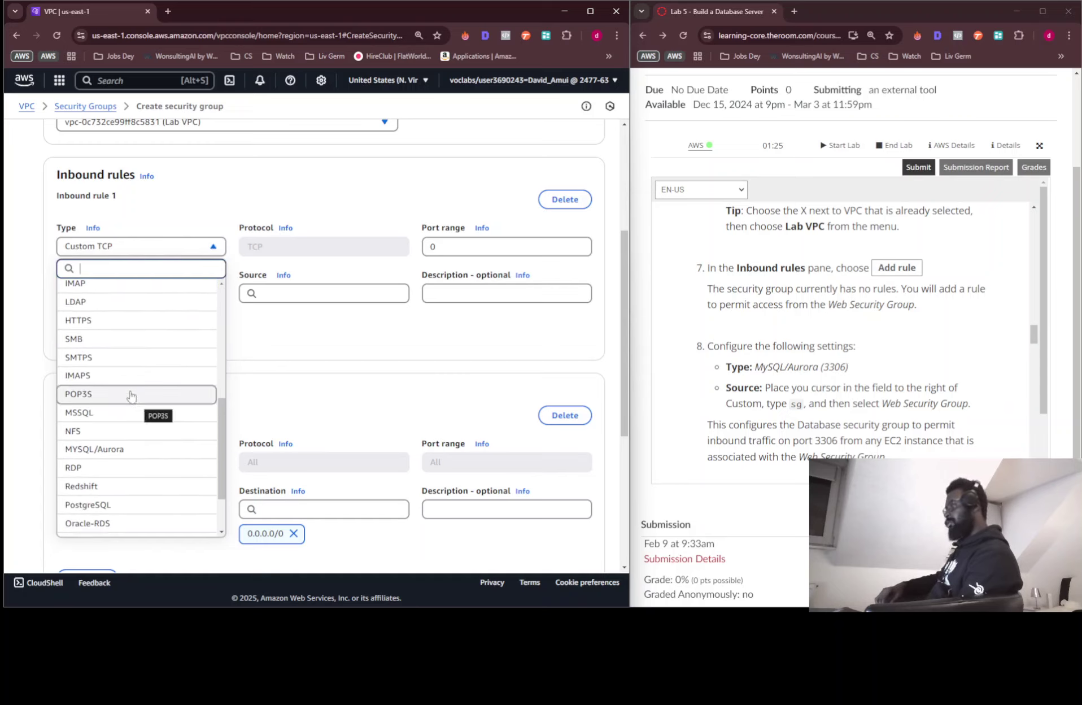
pyautogui.scroll(-1, 131, 389)
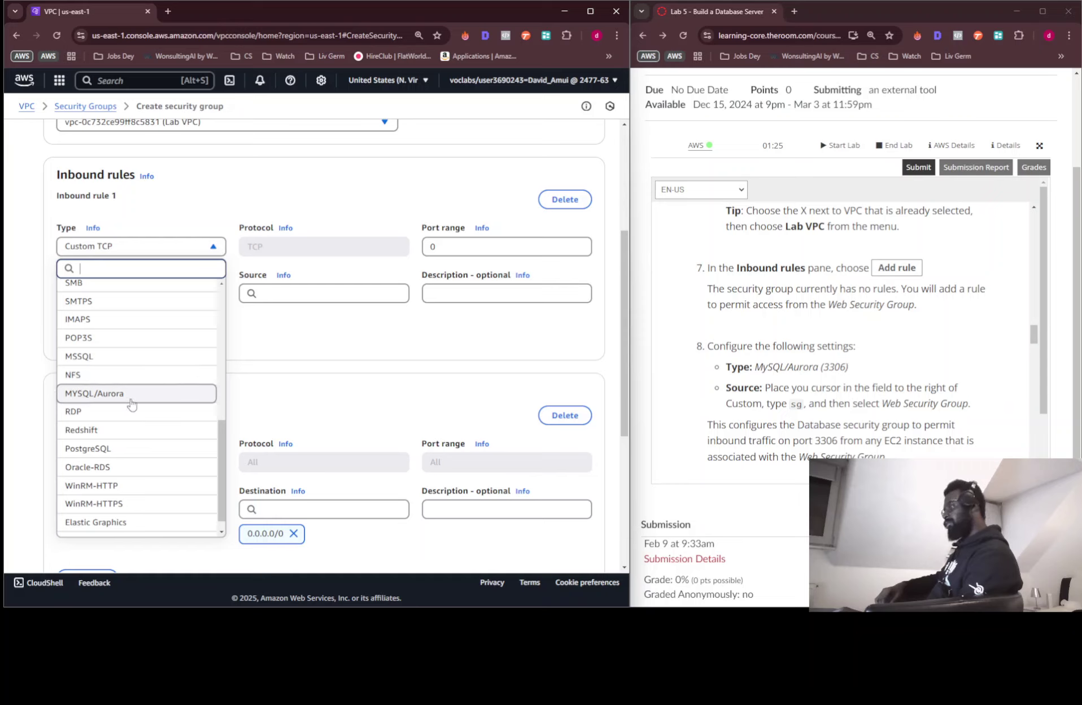
pyautogui.click(131, 398)
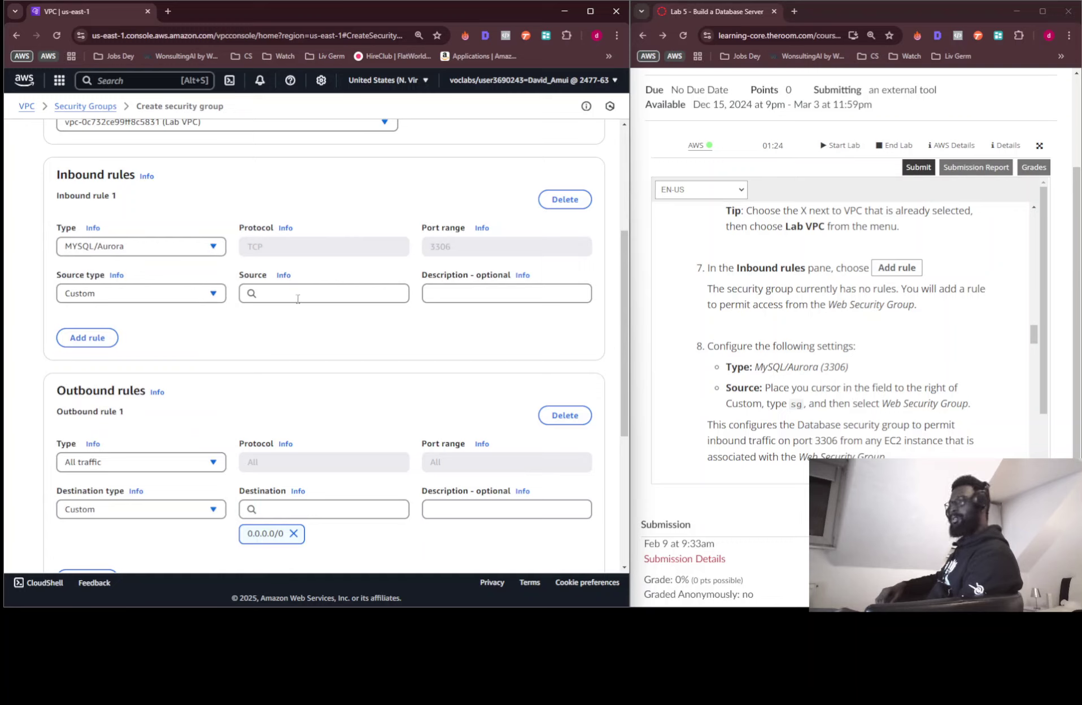
pyautogui.click(320, 294)
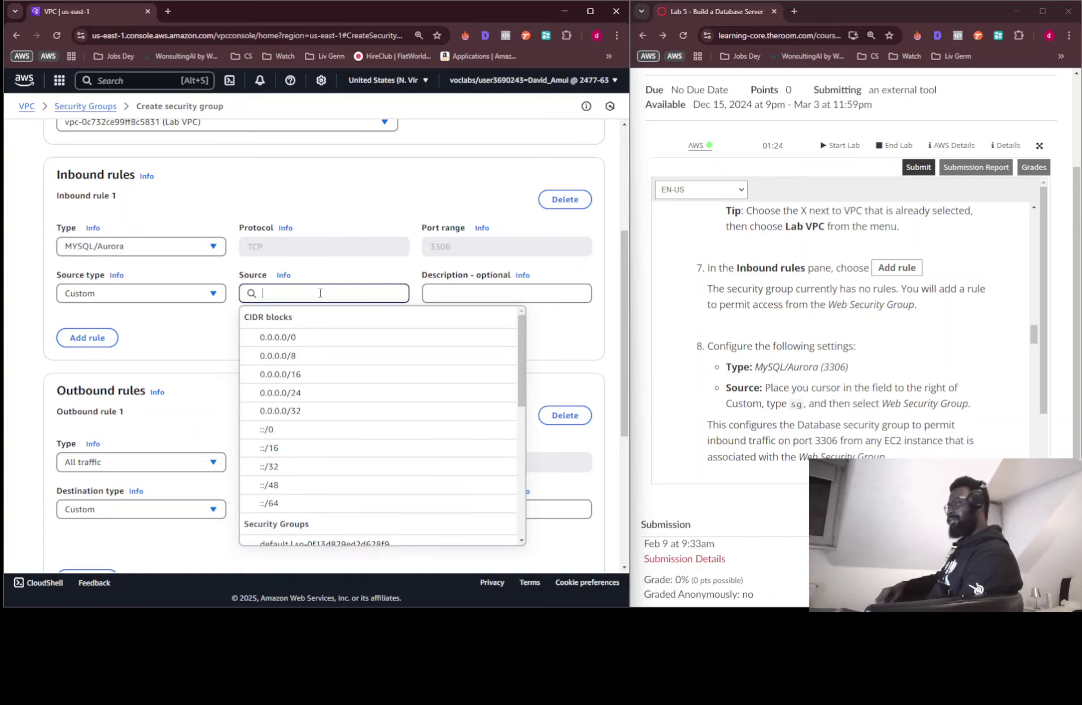
pyautogui.write('sg')
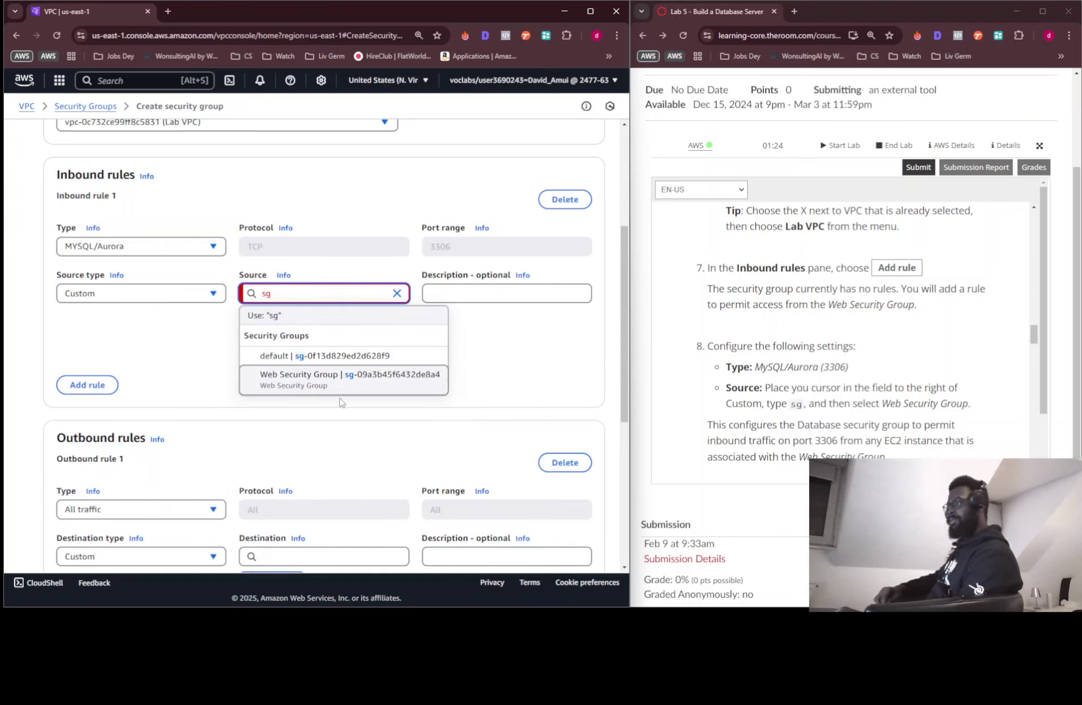
pyautogui.click(338, 379)
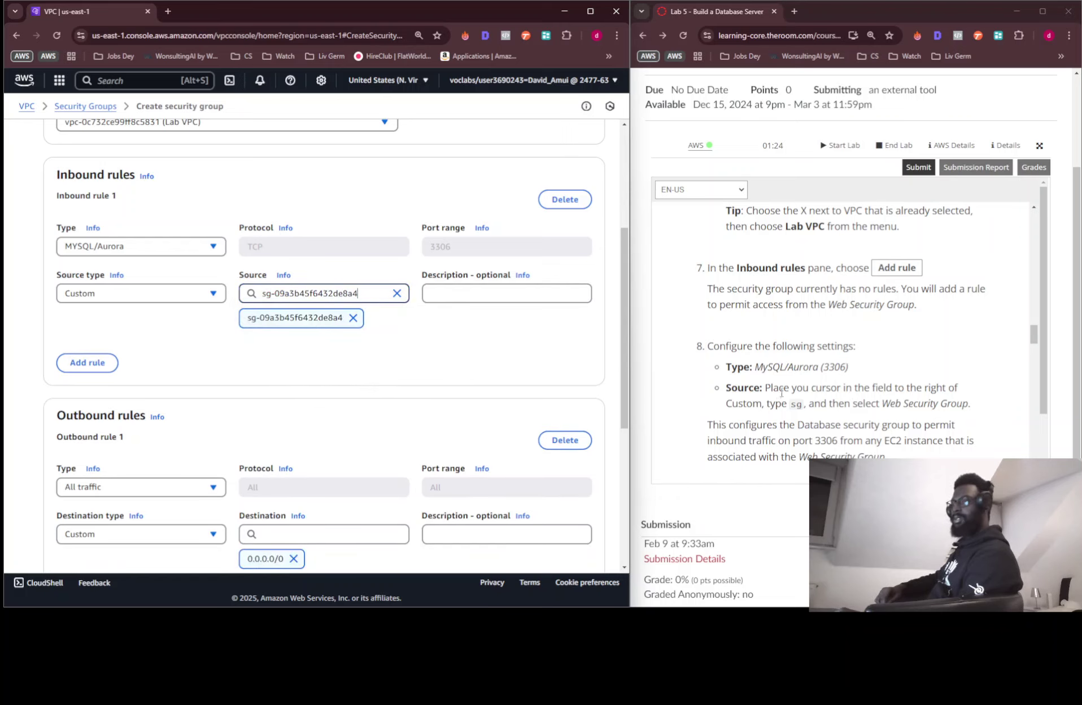
pyautogui.scroll(-4, 780, 391)
pyautogui.scroll(-5, 470, 393)
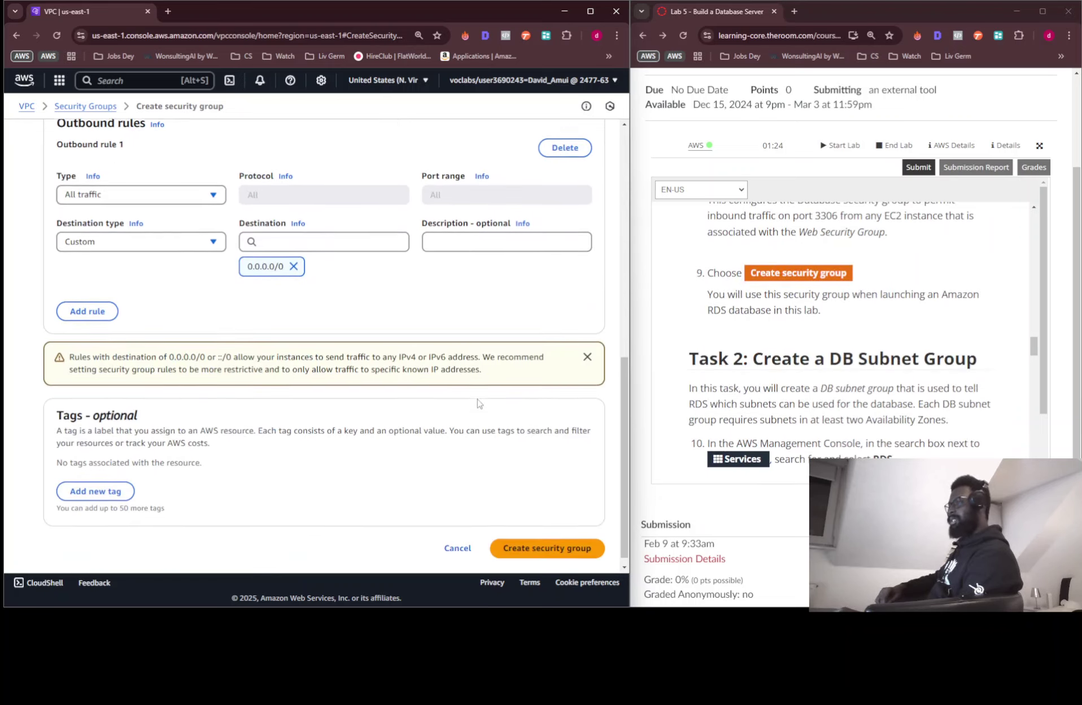
pyautogui.scroll(-1, 478, 403)
# Create the DB Security Group and review its inbound and outbound rule entries
pyautogui.click(549, 531)
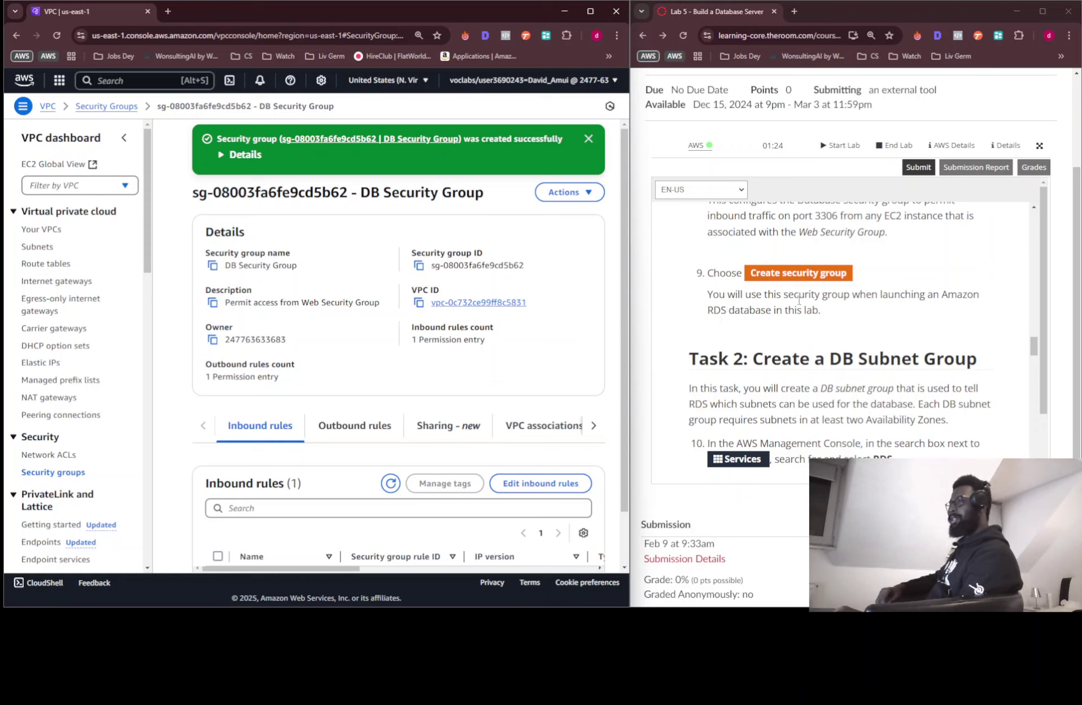
pyautogui.scroll(-3, 798, 299)
pyautogui.scroll(1, 799, 300)
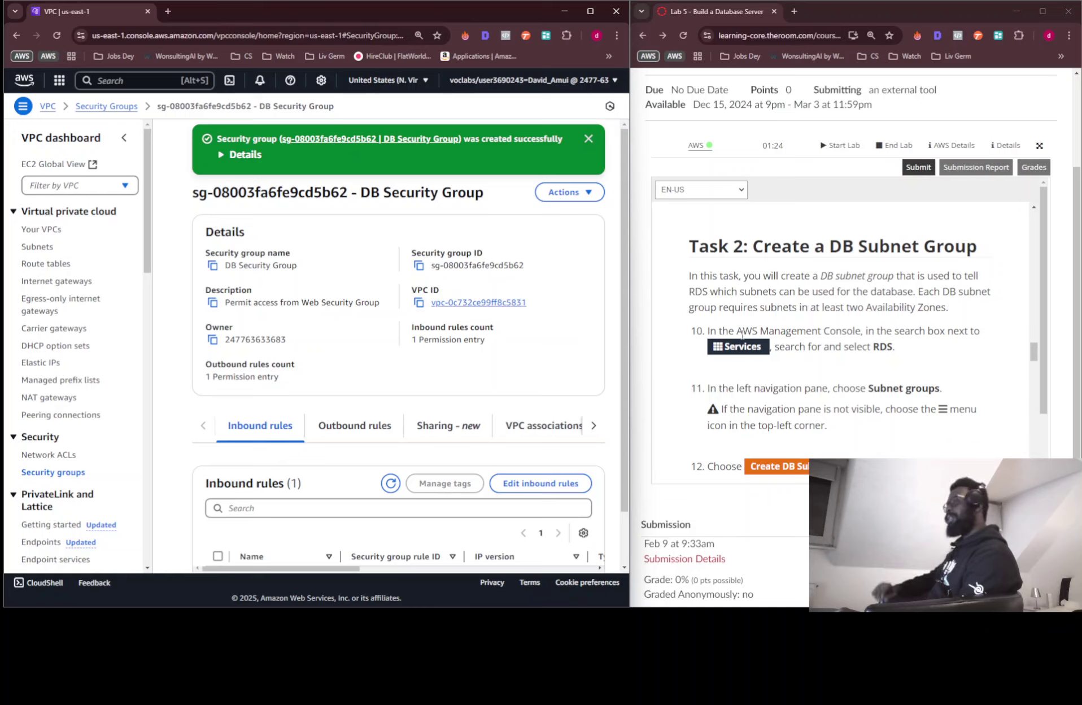
pyautogui.scroll(-1, 745, 327)
pyautogui.scroll(-1, 745, 326)
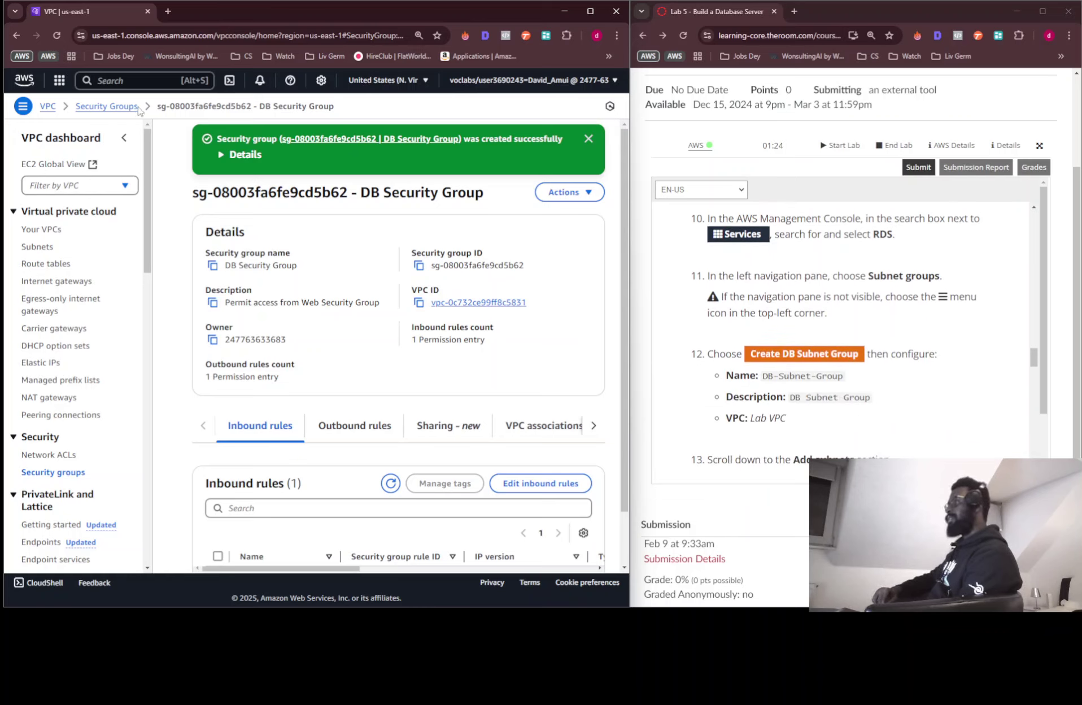
# Search for 'rds', open the RDS console, and go to its Subnet groups page
pyautogui.click(141, 87)
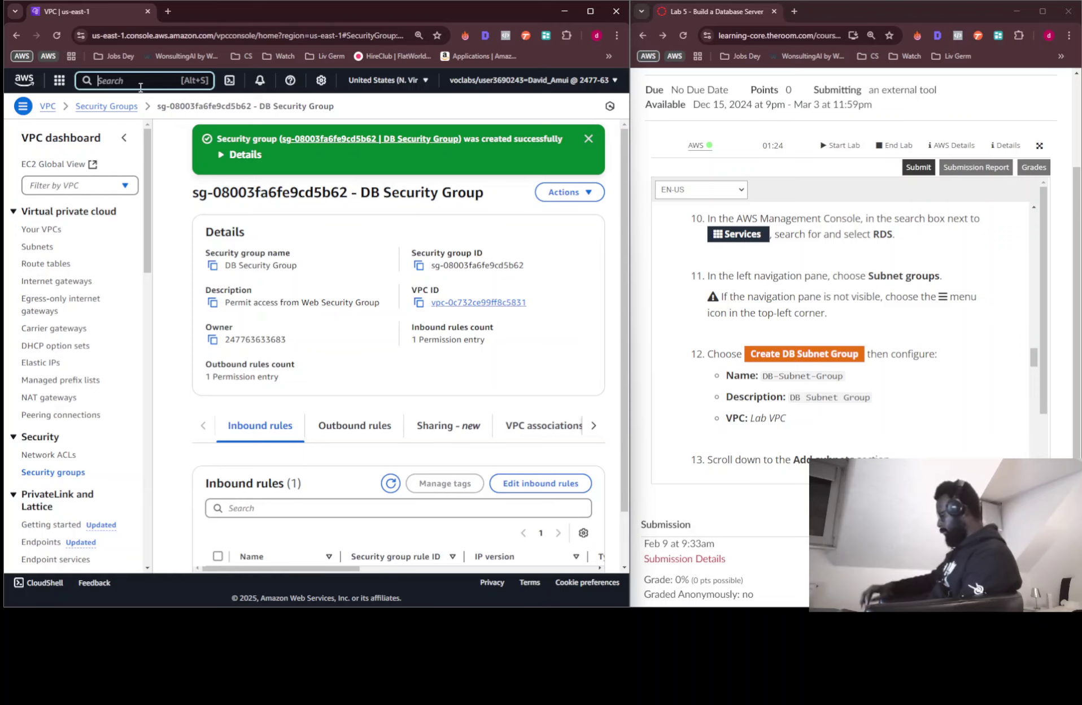
pyautogui.write('rds')
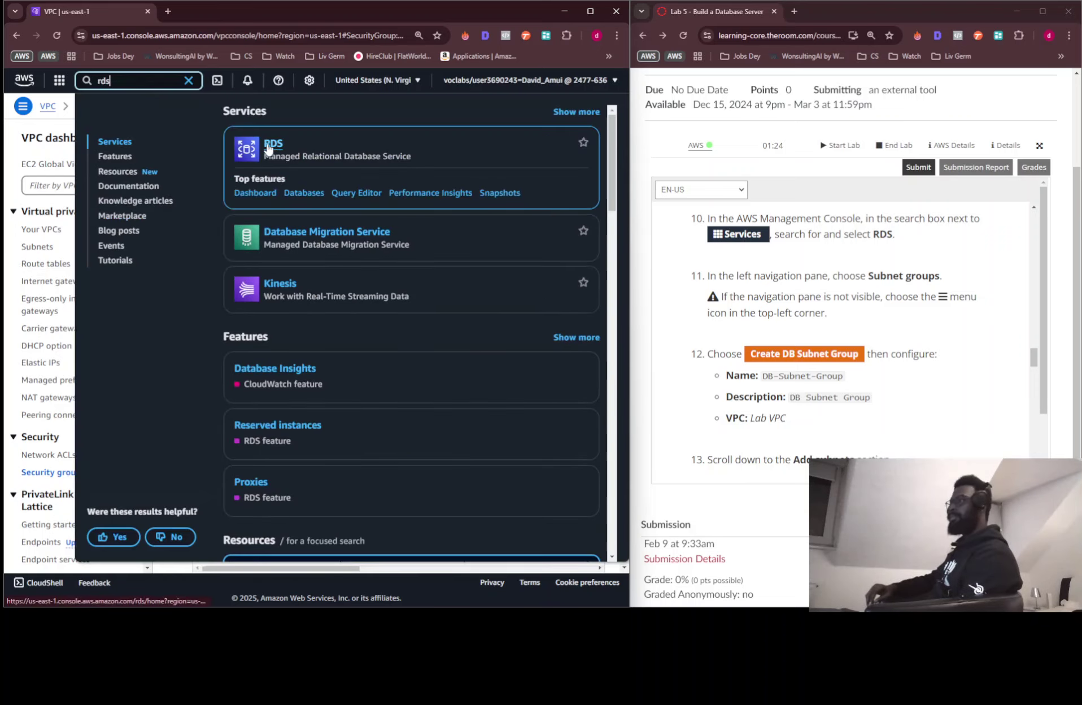
pyautogui.click(268, 149)
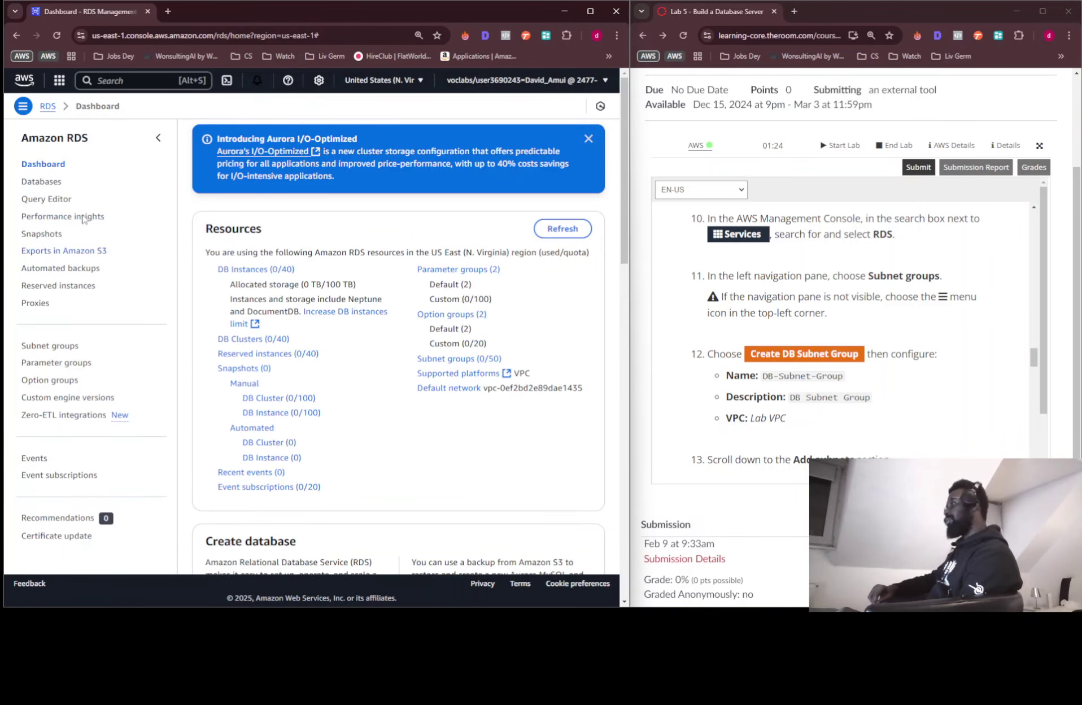
pyautogui.click(51, 347)
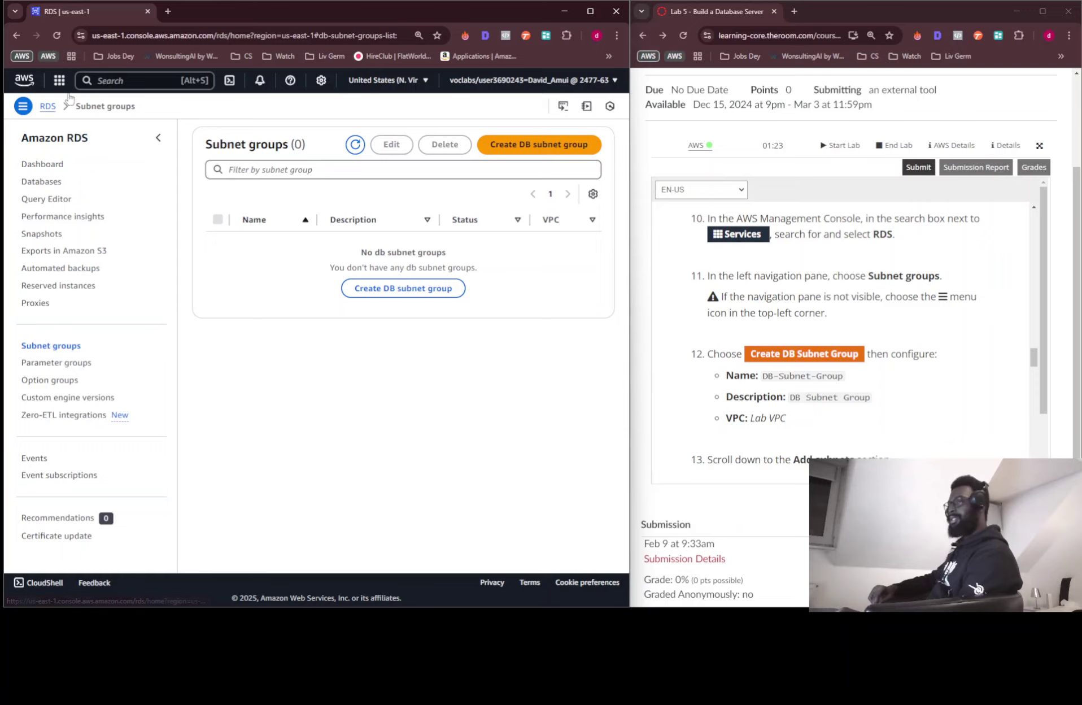
pyautogui.click(26, 107)
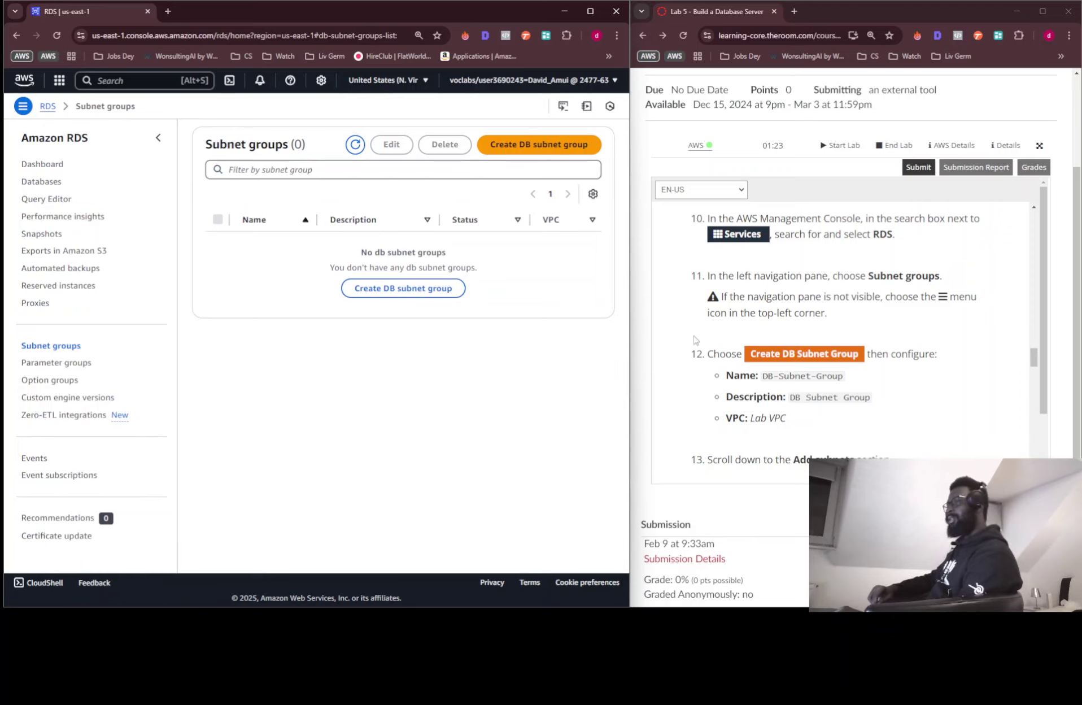
# Begin a DB subnet group named DB-Subnet-Group, described 'DB Subnet Group', in Lab VPC
pyautogui.click(562, 145)
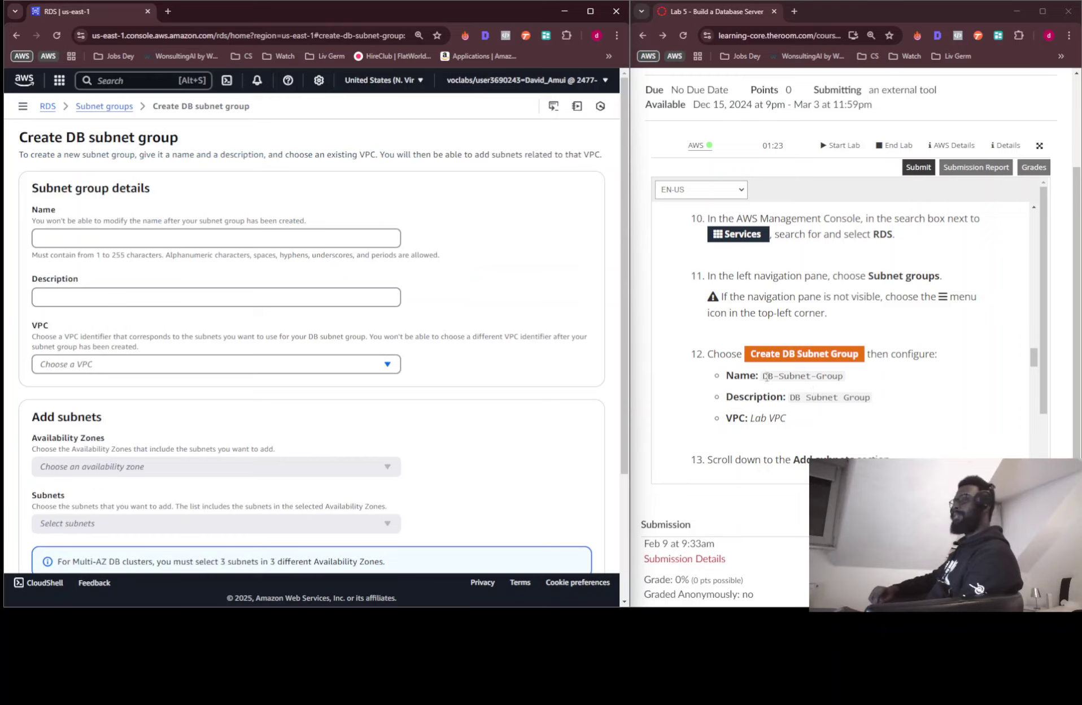
pyautogui.moveTo(762, 379); pyautogui.dragTo(350, 240)
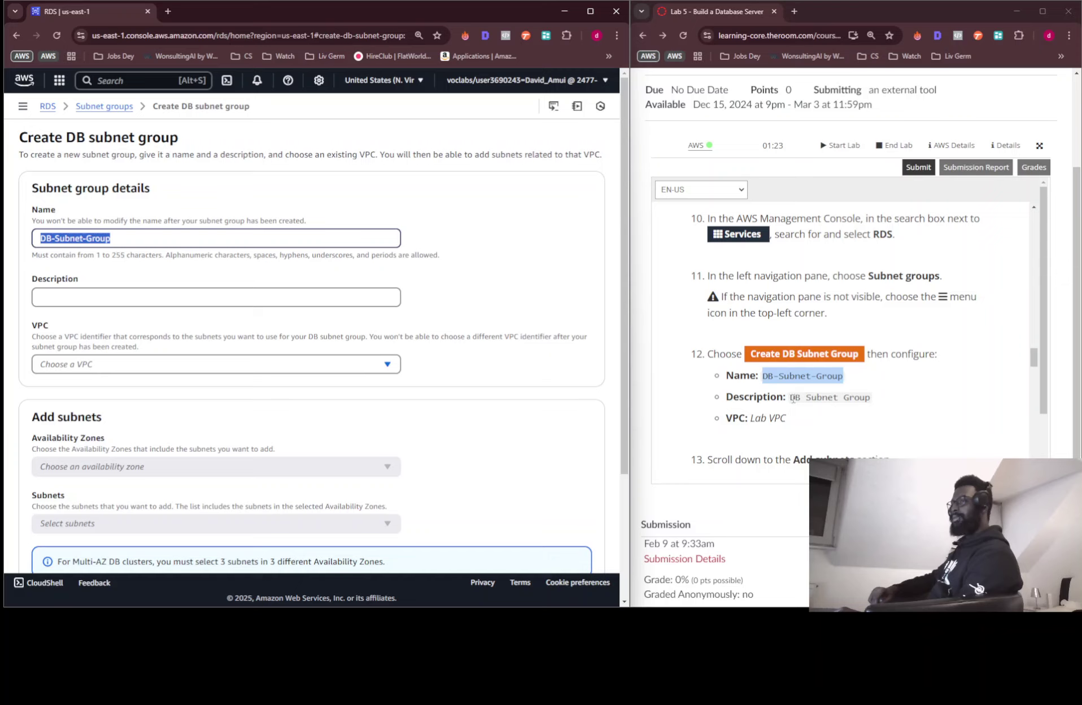
pyautogui.moveTo(791, 399); pyautogui.dragTo(315, 300)
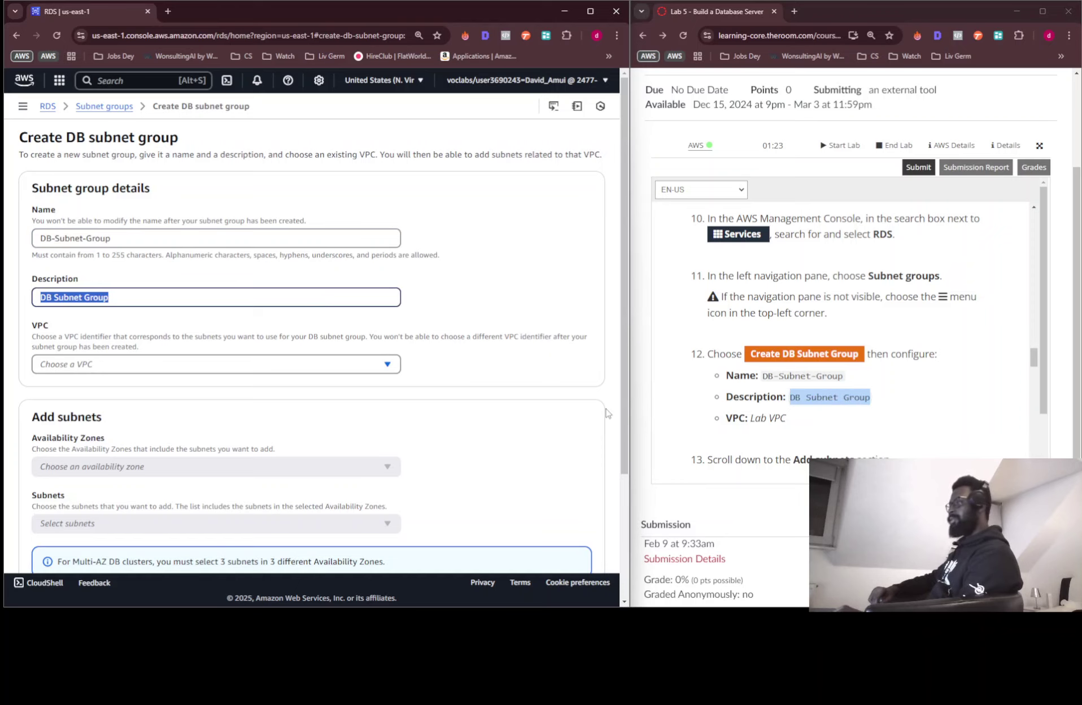
pyautogui.click(255, 361)
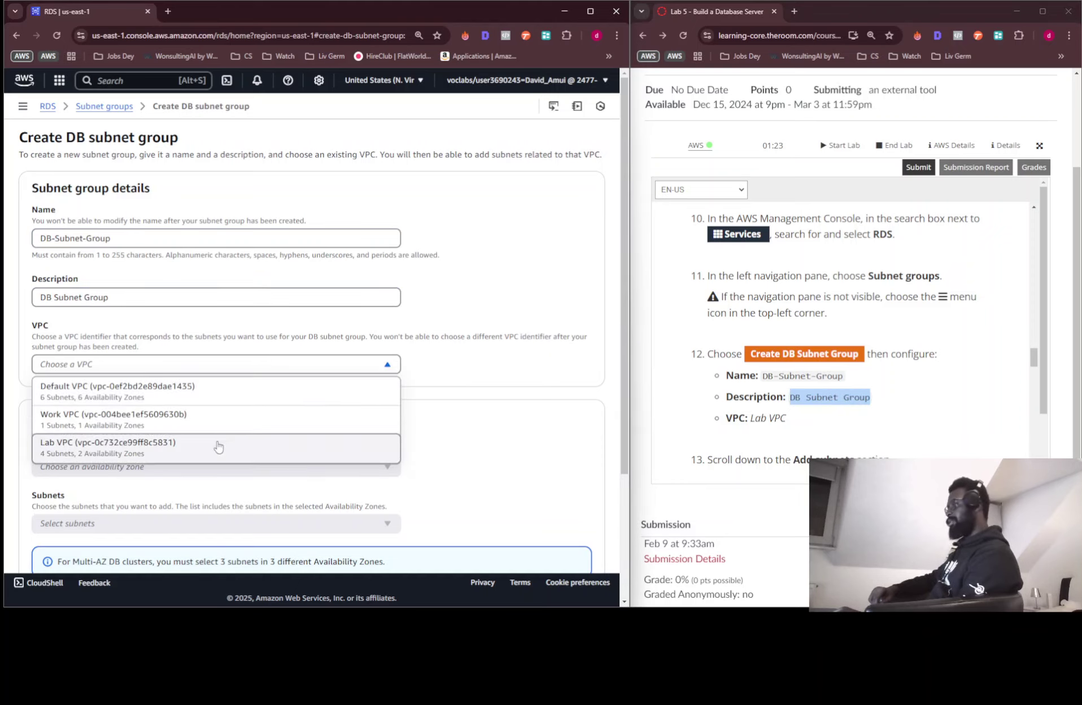
pyautogui.click(217, 444)
pyautogui.scroll(-3, 505, 318)
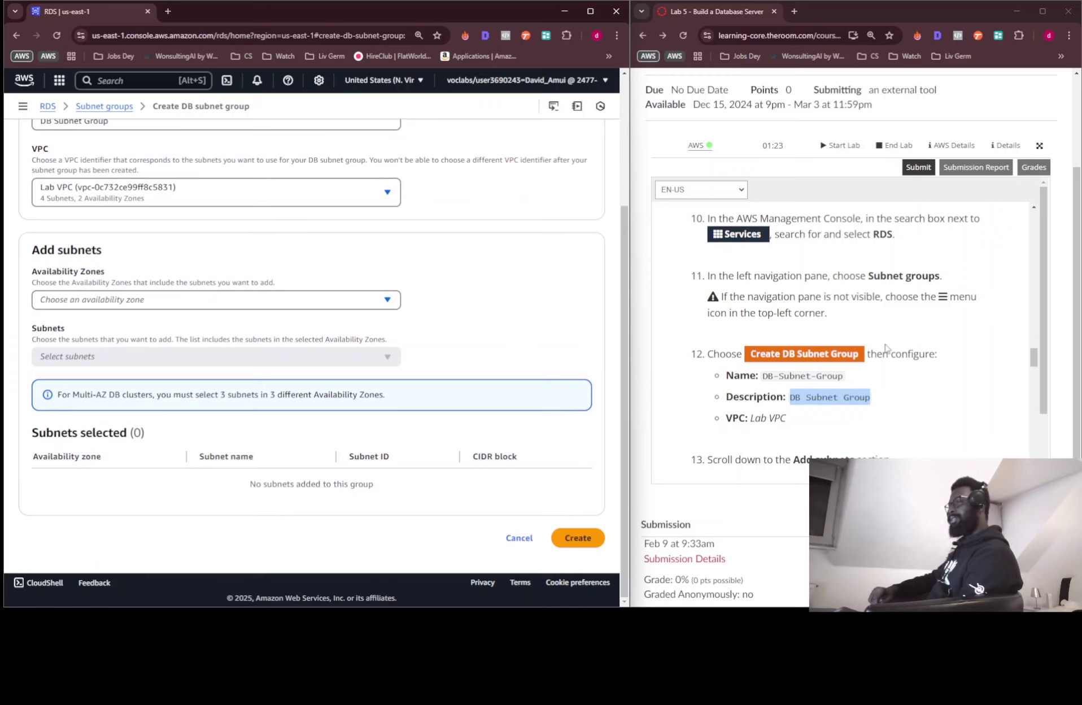
pyautogui.scroll(-2, 774, 330)
pyautogui.scroll(-1, 774, 330)
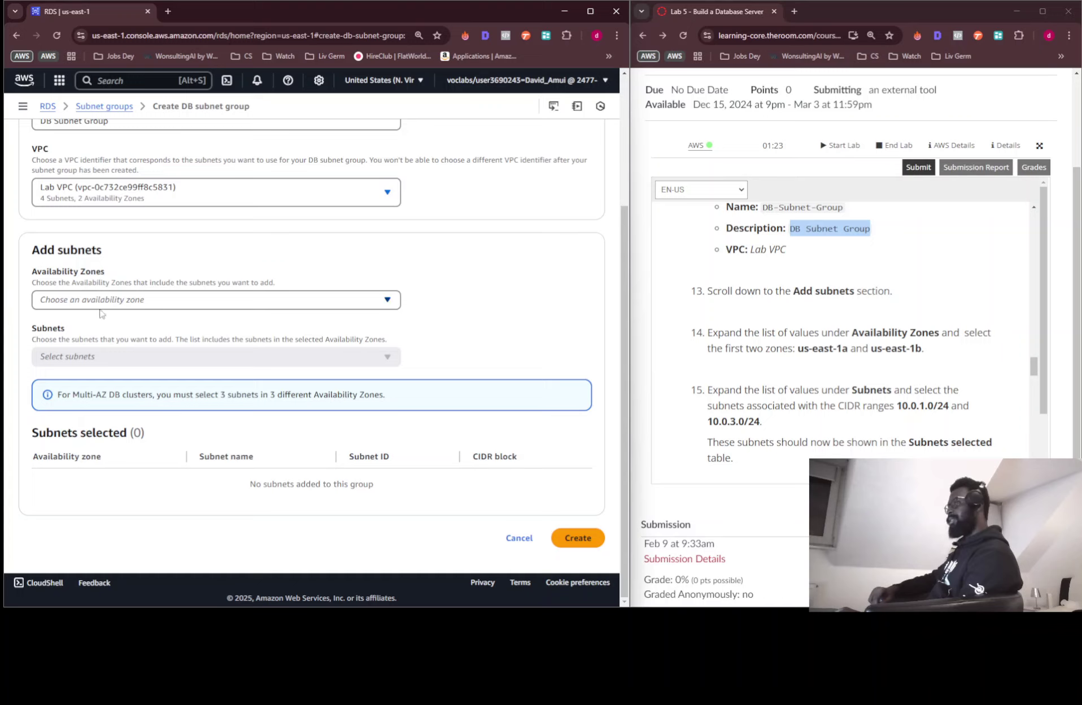
# Select availability zones us-east-1a and us-east-1b for the subnet group
pyautogui.click(83, 303)
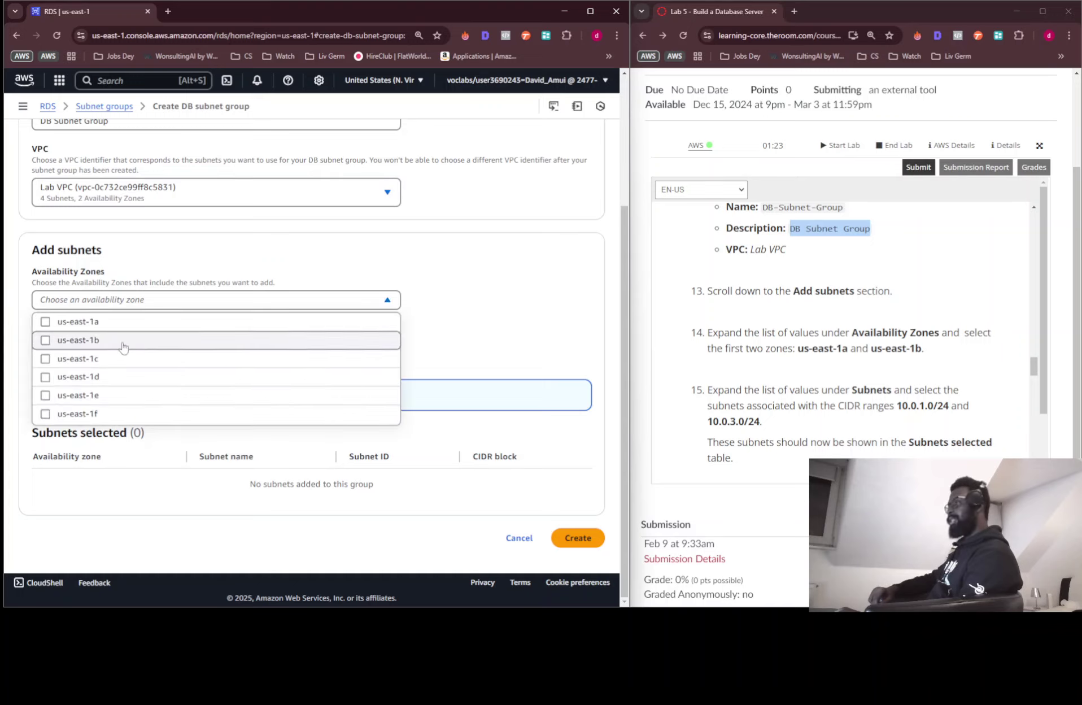
pyautogui.click(120, 324)
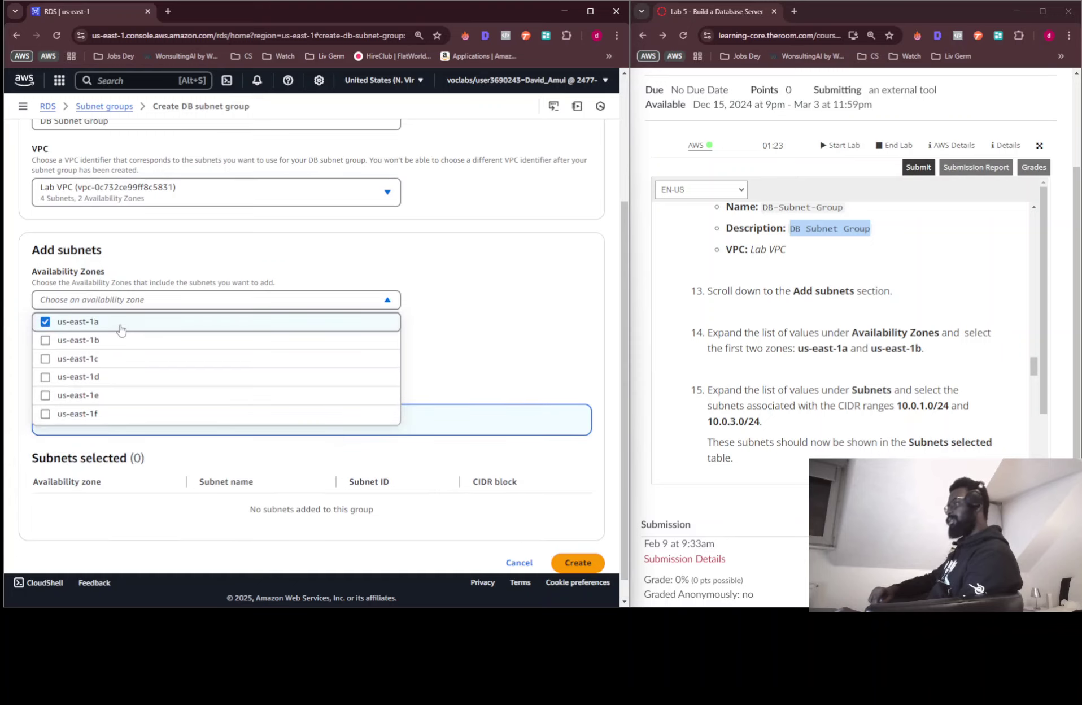
pyautogui.click(114, 344)
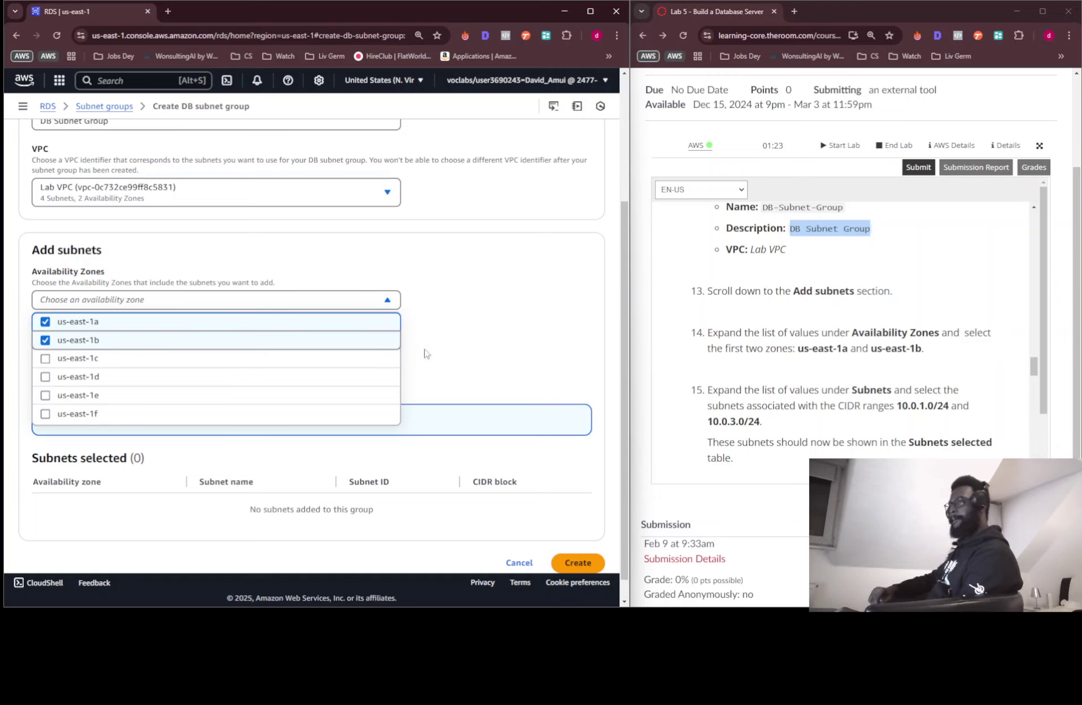
pyautogui.click(490, 334)
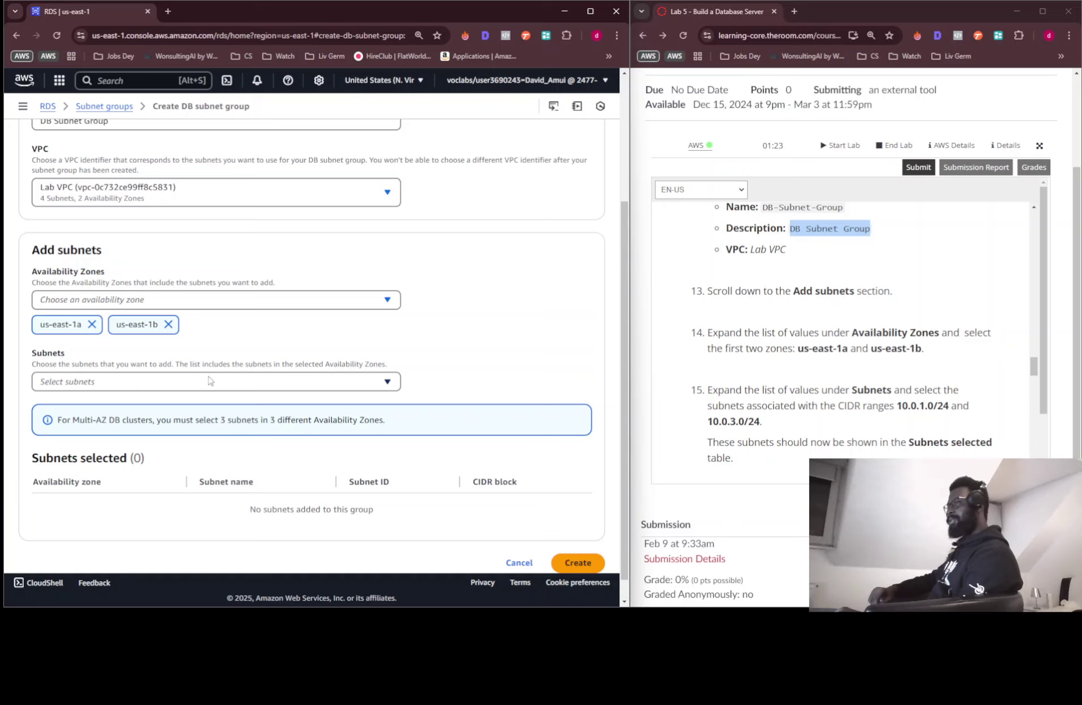
# Add Private Subnet 1 (10.0.1.0/24) and Private Subnet 2 (10.0.3.0/24), then create the group
pyautogui.click(210, 380)
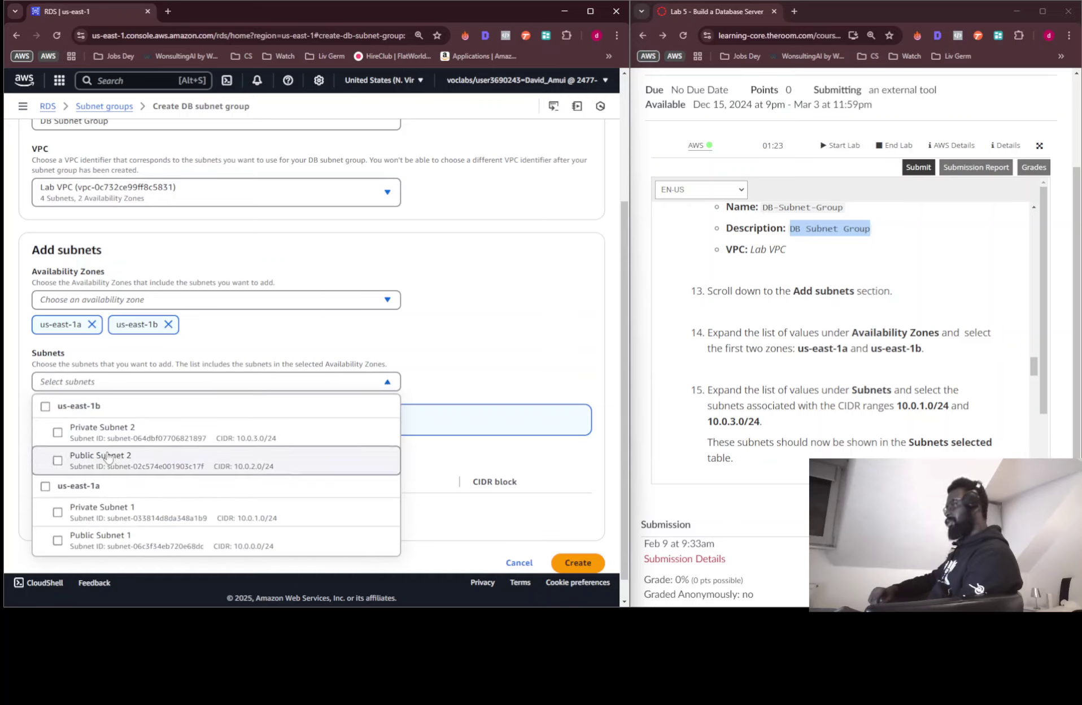
pyautogui.scroll(-3, 848, 330)
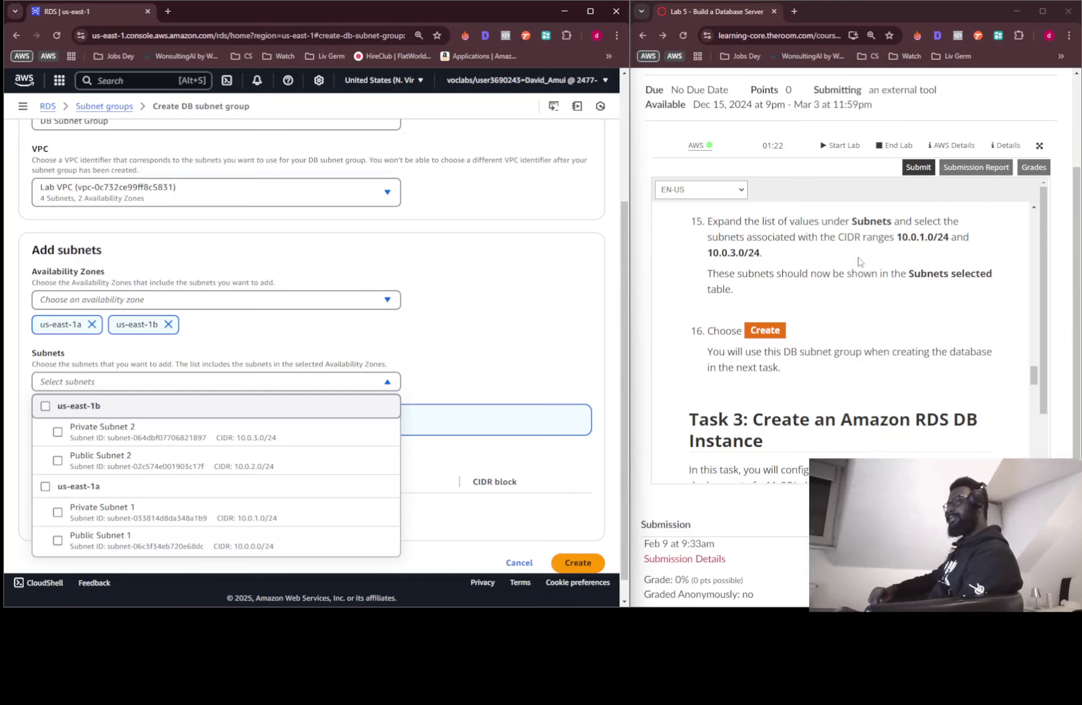
pyautogui.scroll(1, 892, 263)
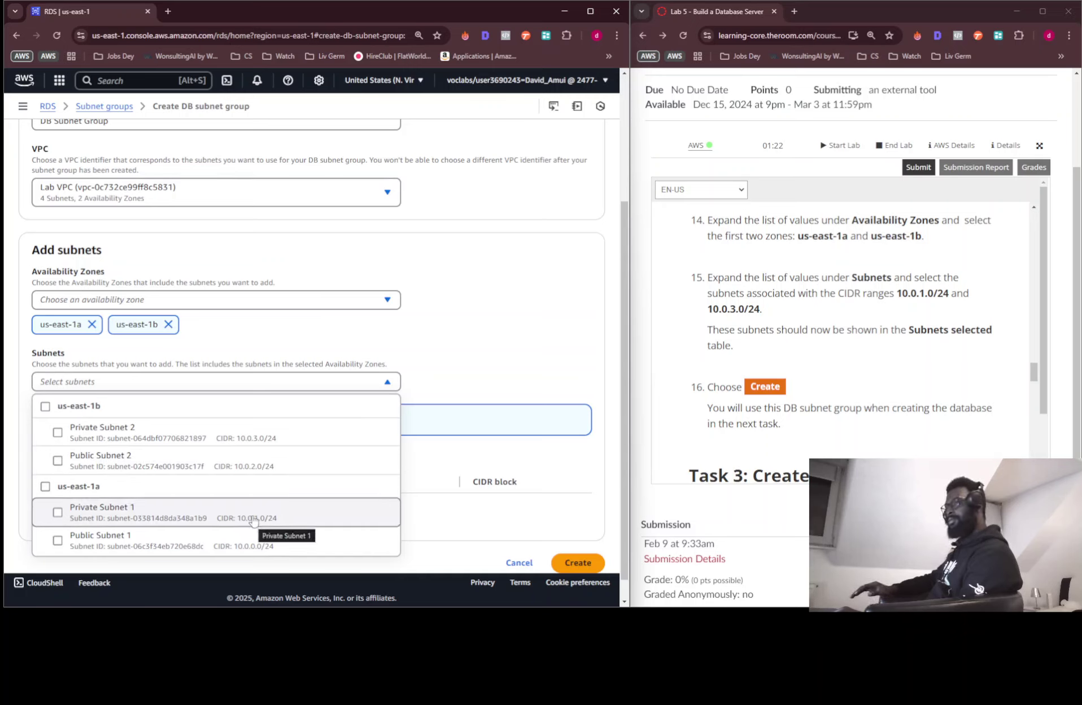
pyautogui.click(253, 516)
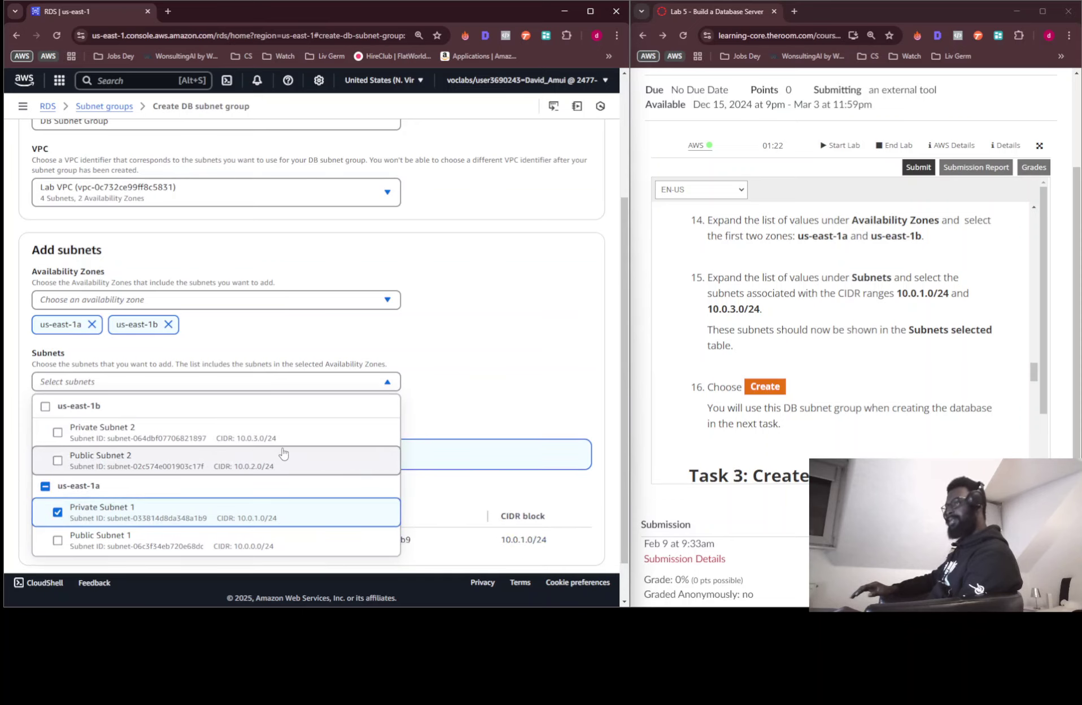
pyautogui.scroll(-1, 276, 463)
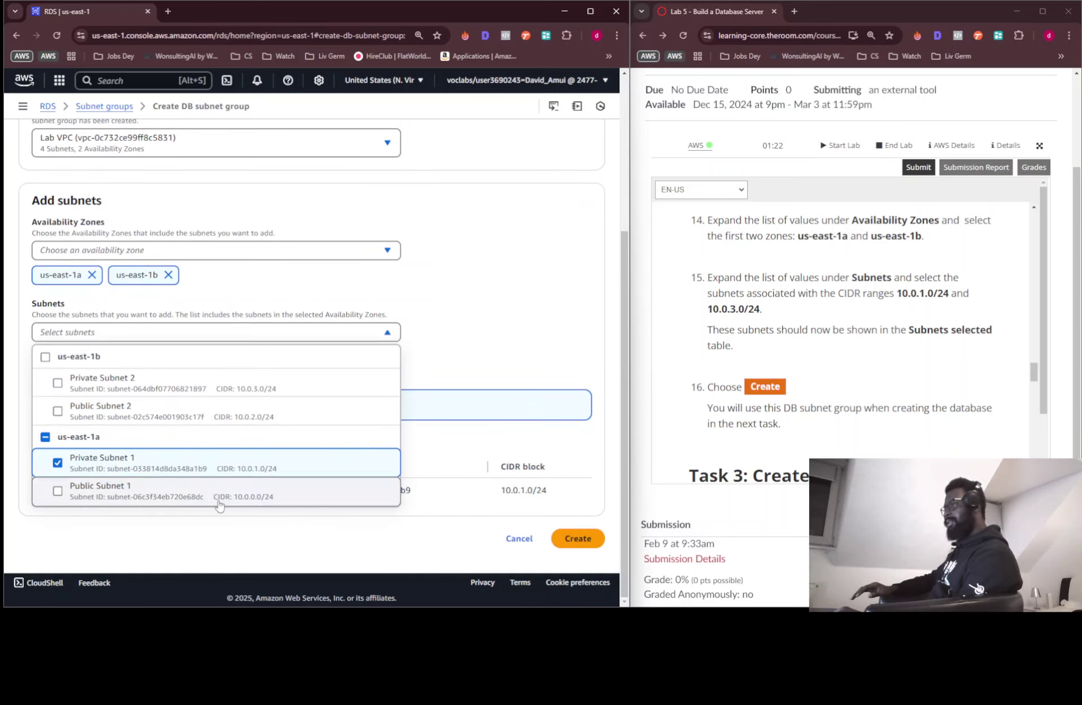
pyautogui.click(224, 397)
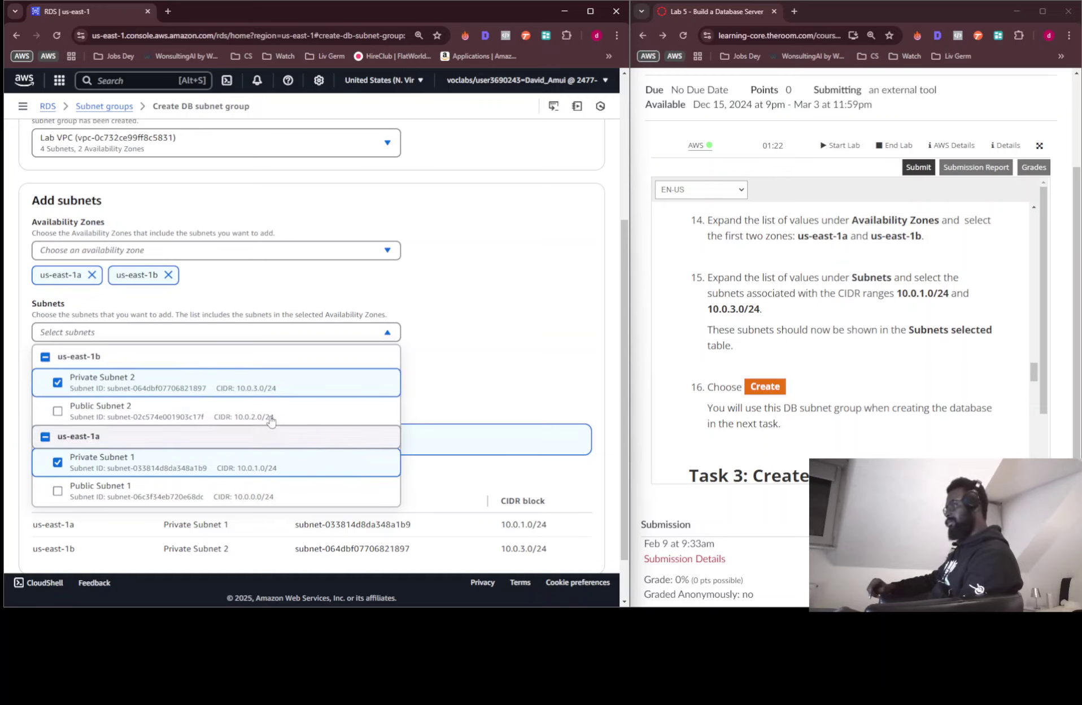
pyautogui.click(537, 337)
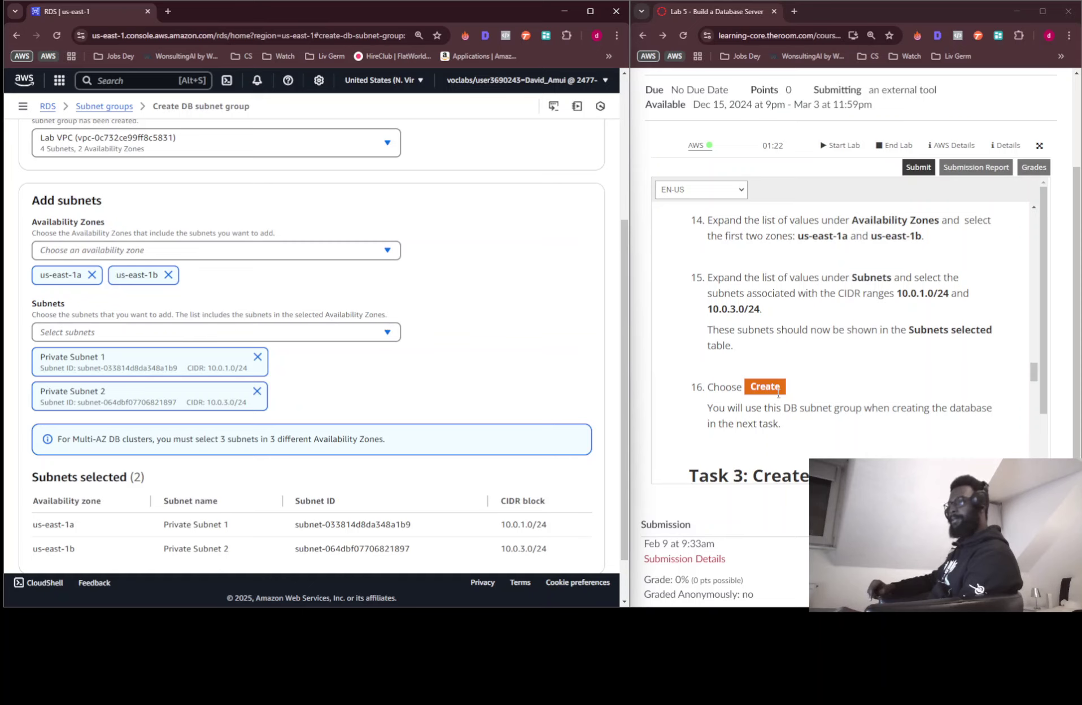
pyautogui.scroll(-1, 246, 360)
pyautogui.scroll(-2, 246, 360)
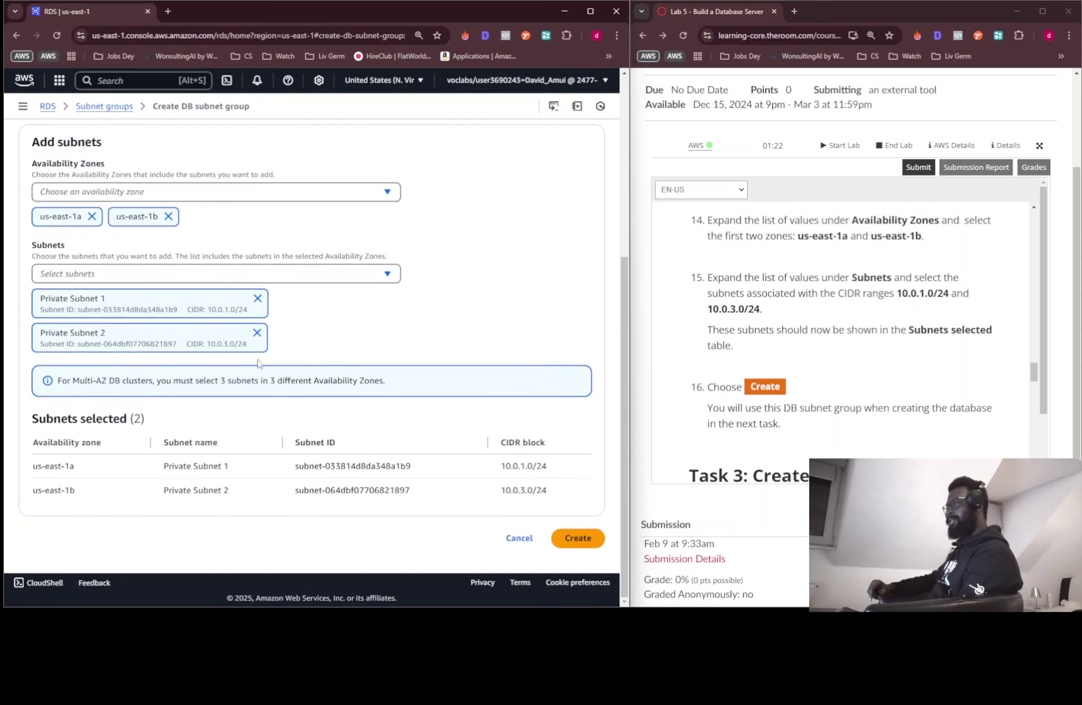
pyautogui.click(577, 543)
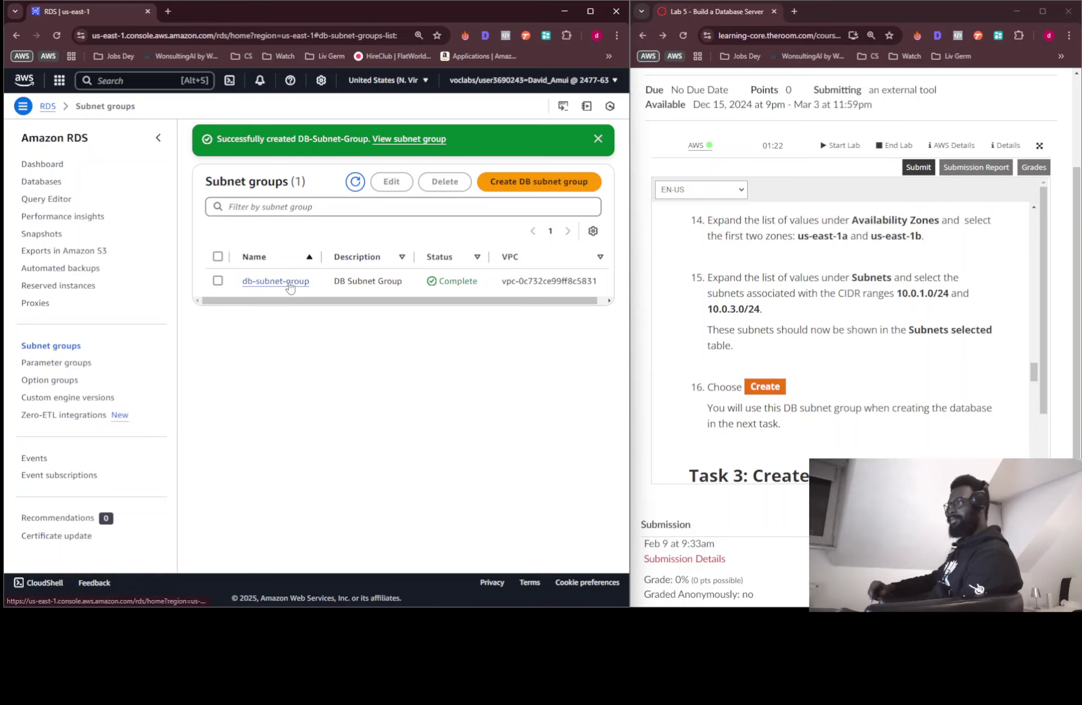
# Open db-subnet-group's detail page and review its two private subnets
pyautogui.click(275, 280)
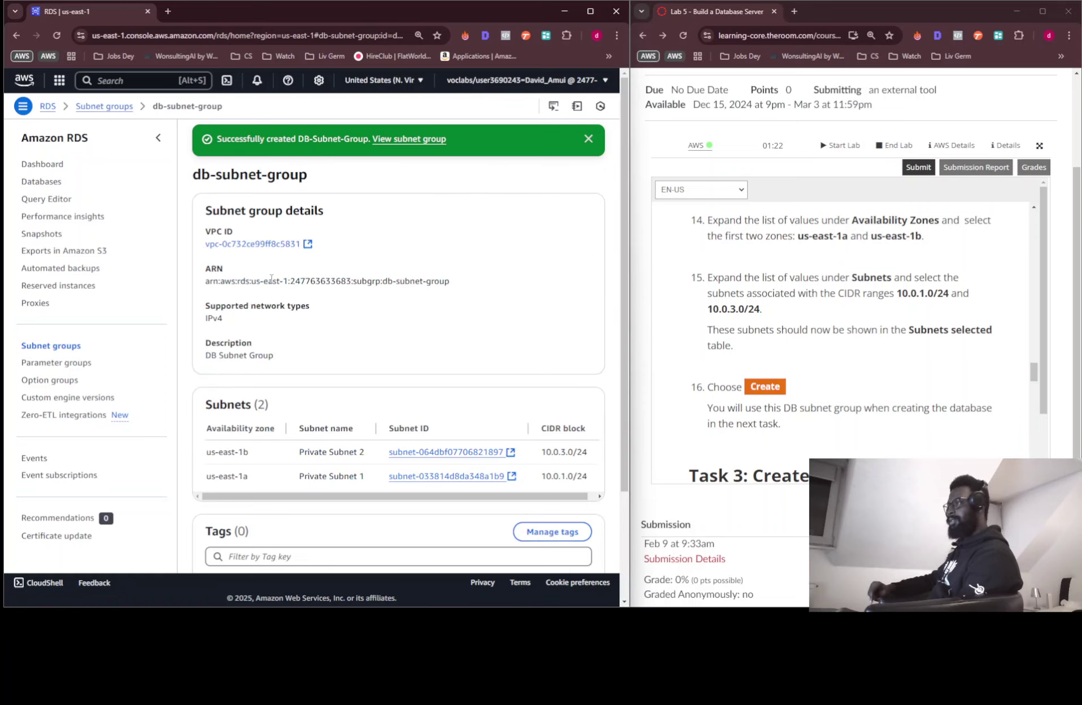
pyautogui.scroll(-3, 243, 322)
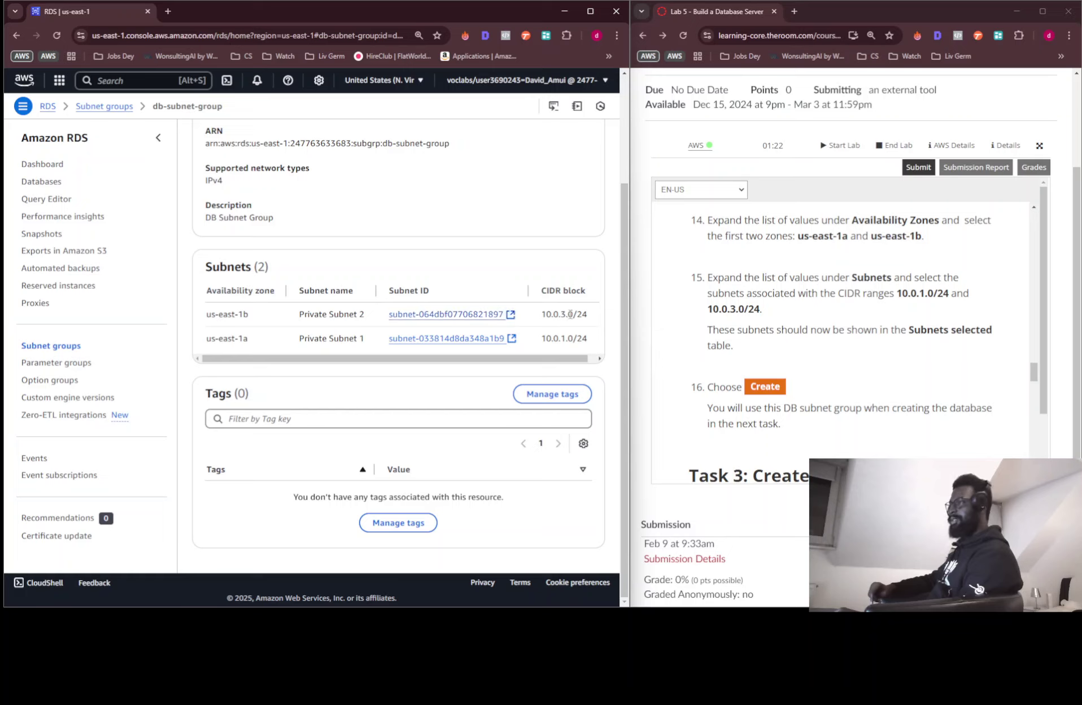
pyautogui.scroll(-2, 879, 362)
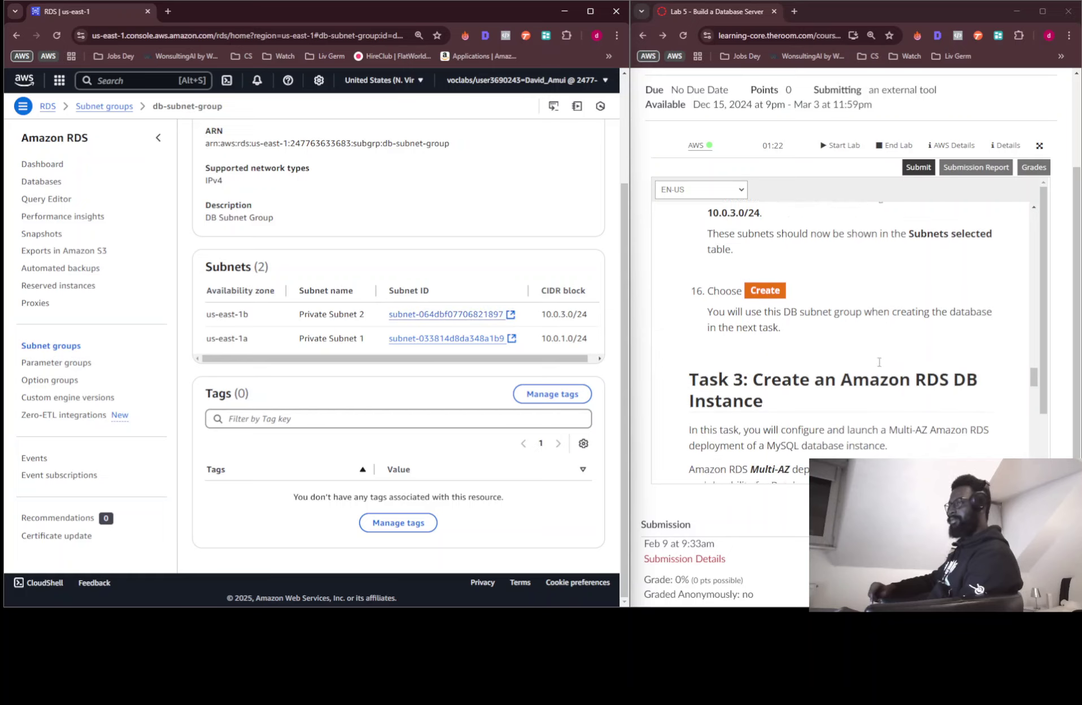
pyautogui.scroll(-1, 878, 362)
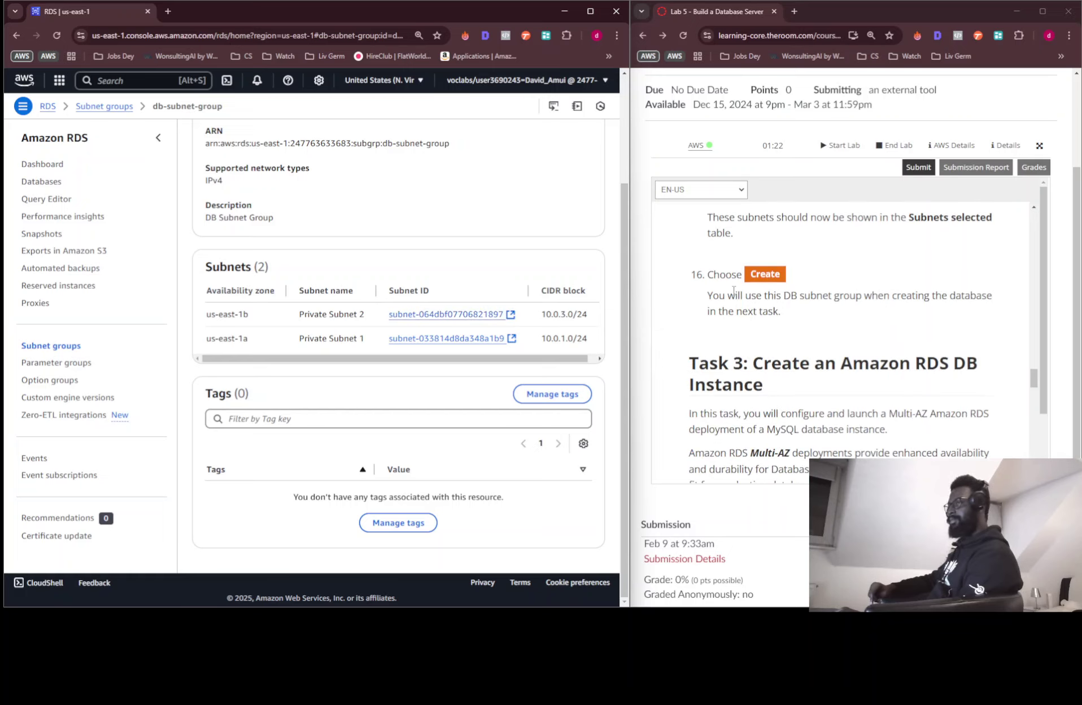
pyautogui.scroll(-2, 855, 320)
pyautogui.scroll(2, 821, 312)
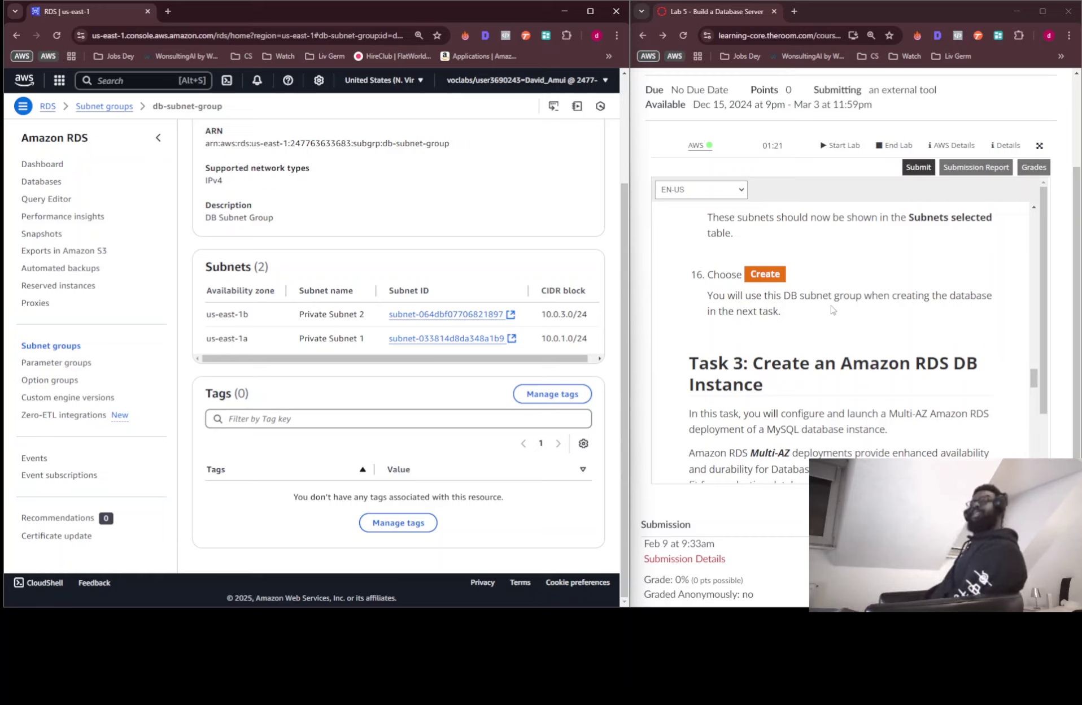
pyautogui.scroll(-3, 830, 322)
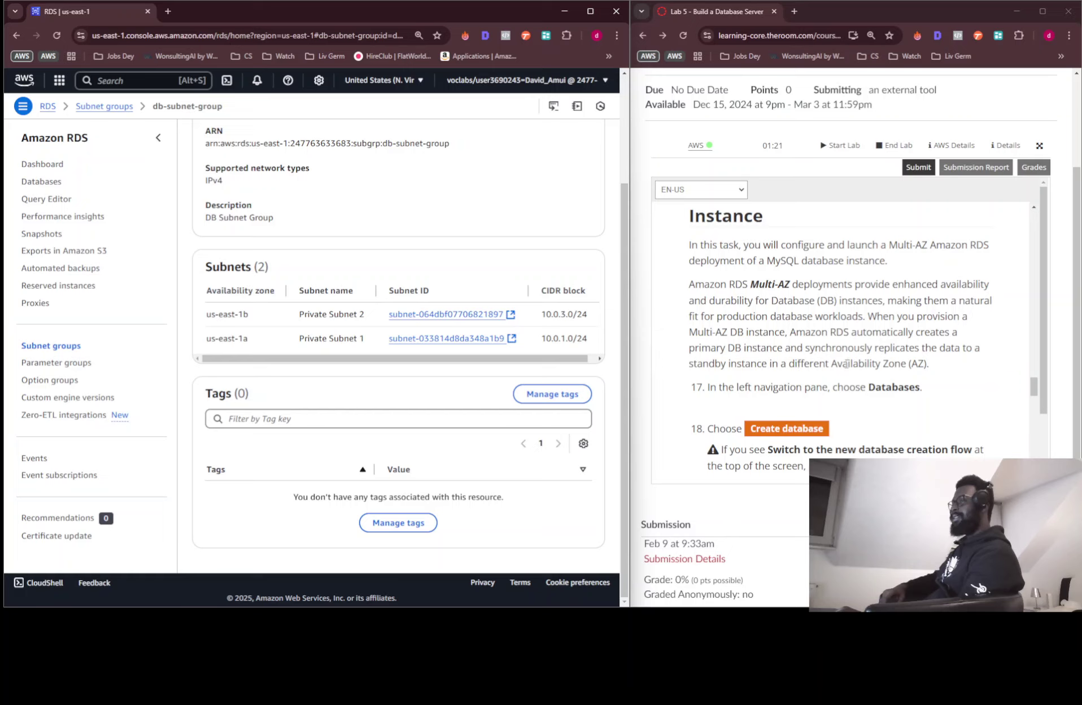
pyautogui.scroll(-2, 930, 349)
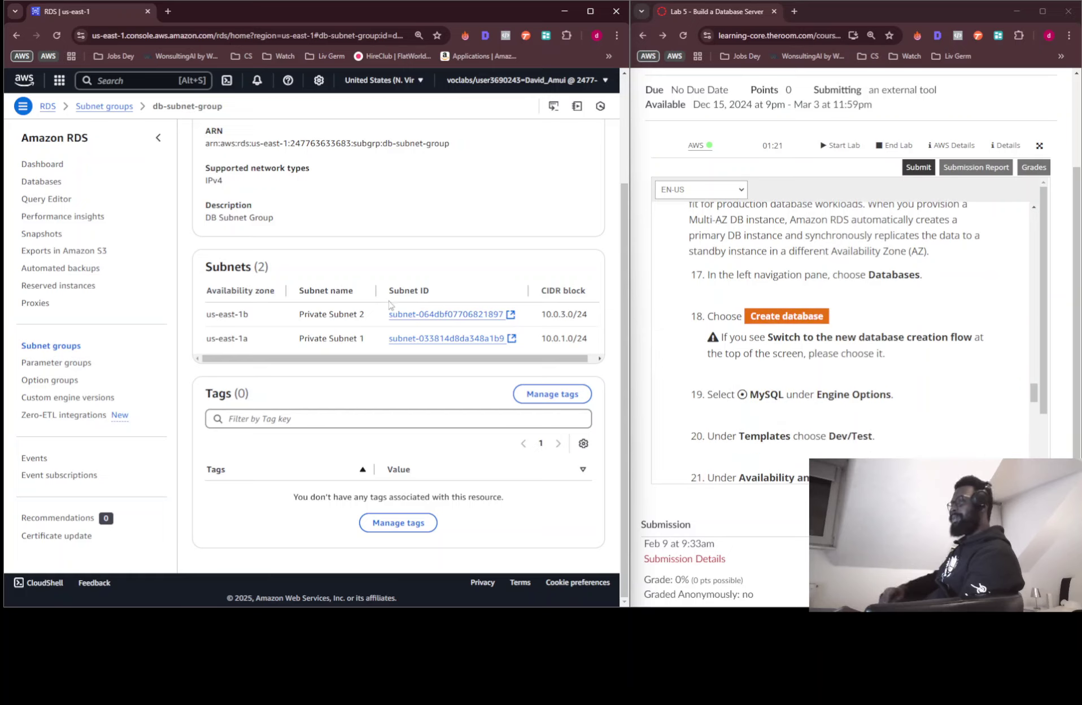
# Go to Databases and choose MySQL as the new database's engine
pyautogui.click(56, 183)
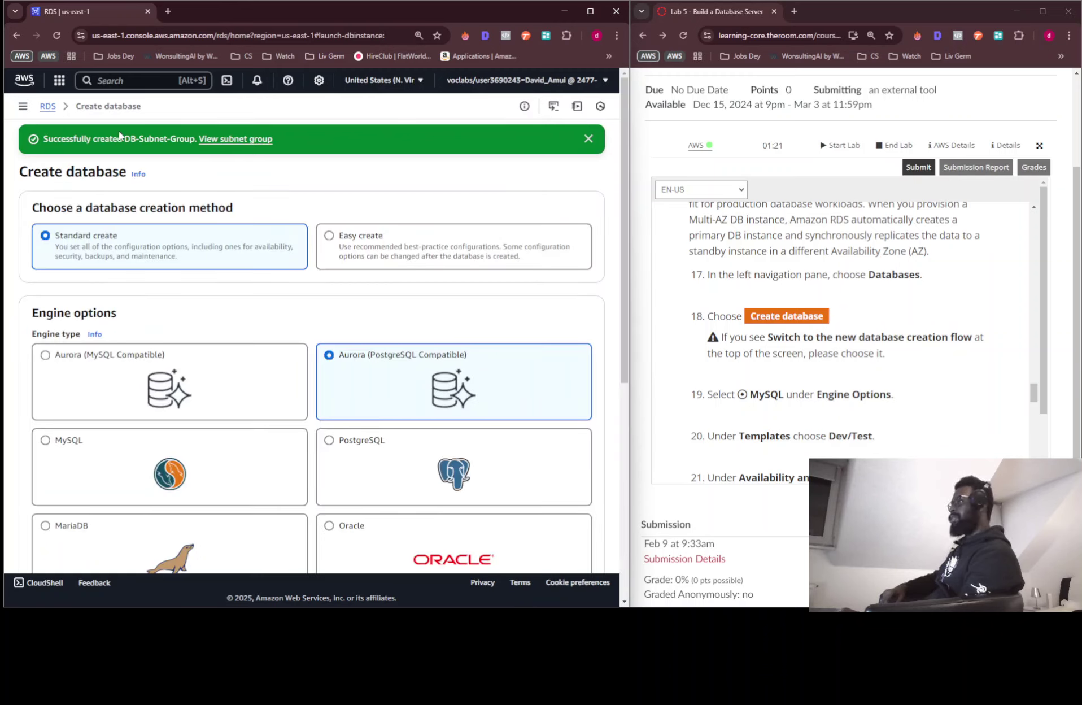
pyautogui.scroll(-2, 407, 226)
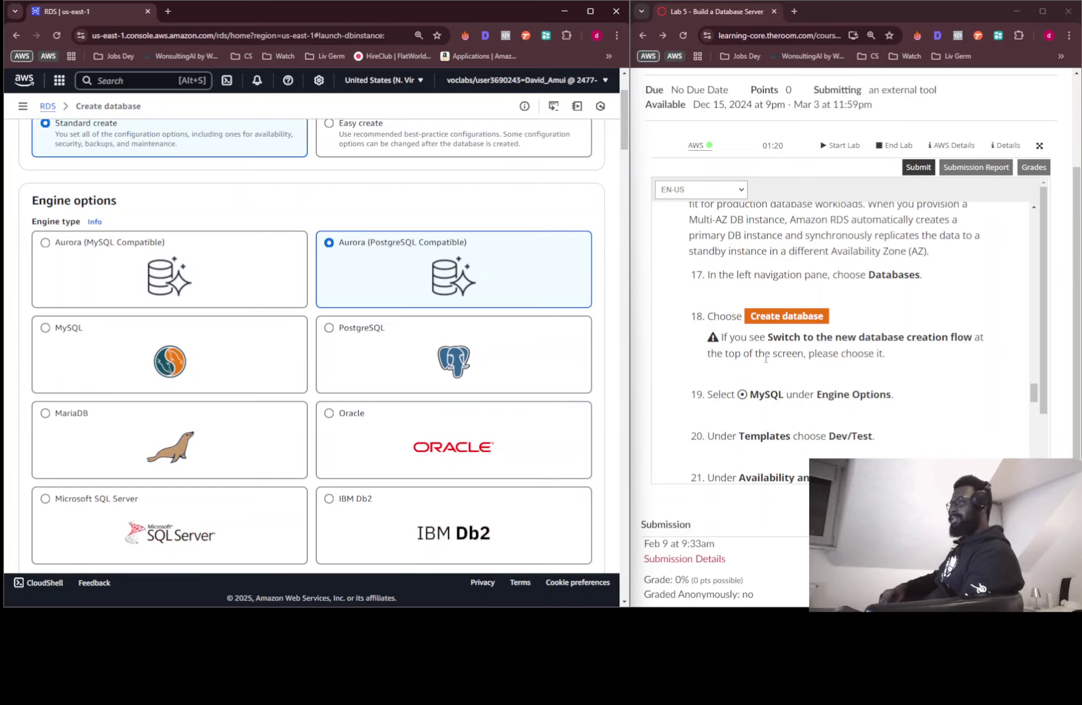
pyautogui.scroll(-2, 763, 358)
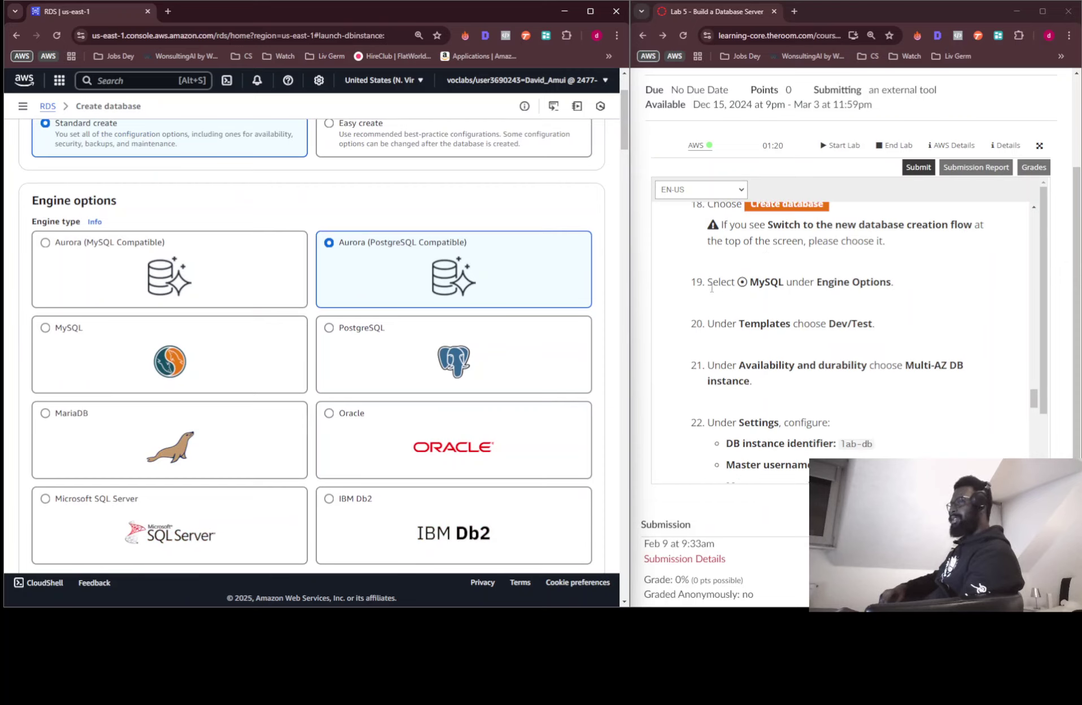
pyautogui.click(130, 371)
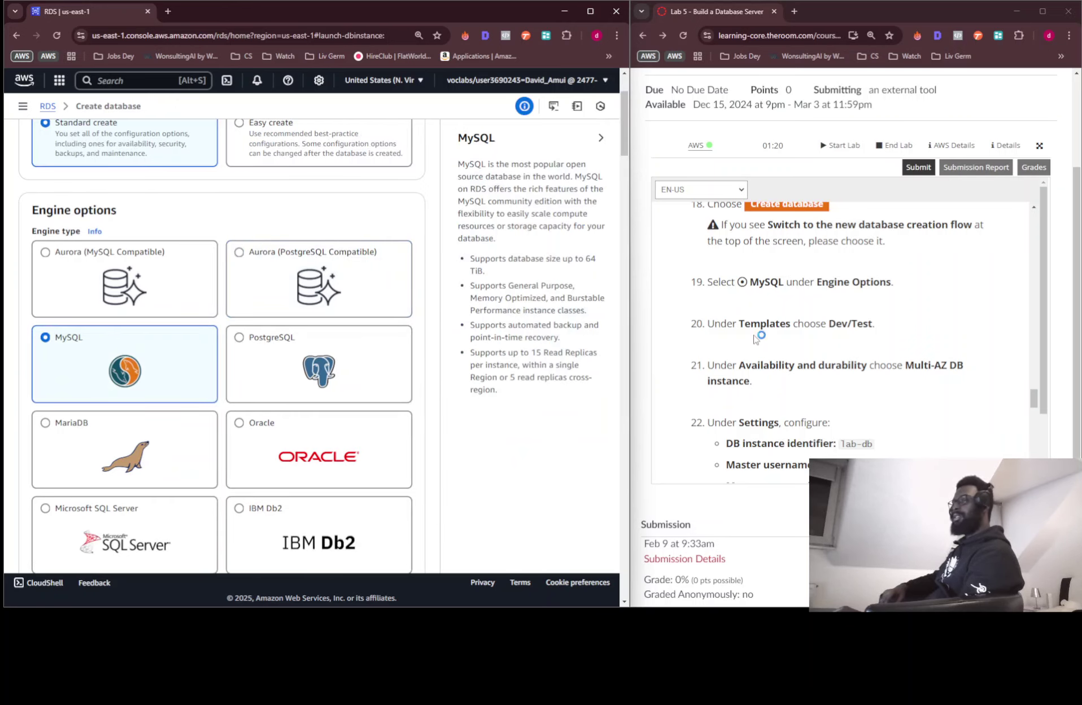
pyautogui.scroll(-2, 400, 345)
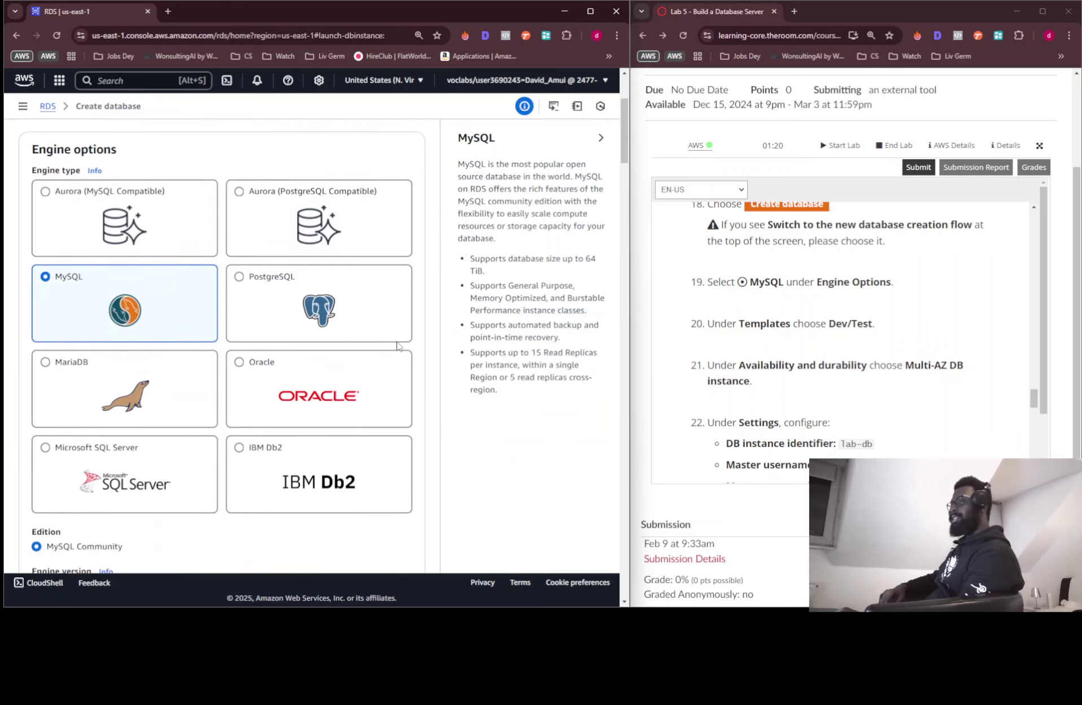
pyautogui.scroll(-3, 163, 406)
pyautogui.scroll(-2, 160, 407)
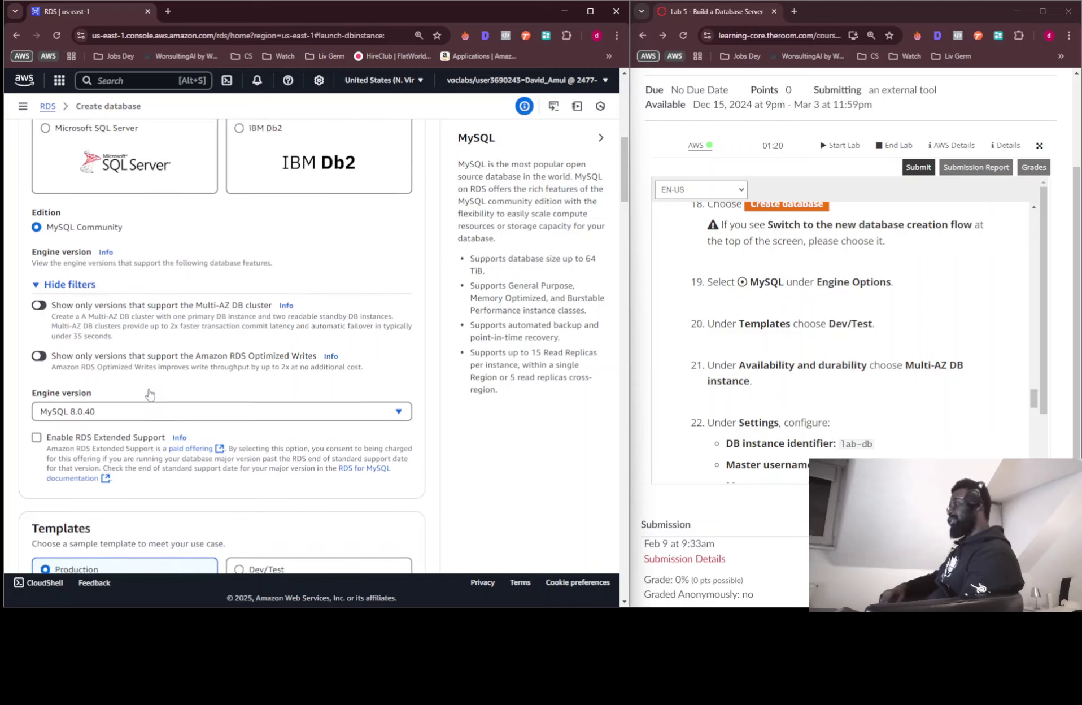
pyautogui.scroll(-4, 131, 299)
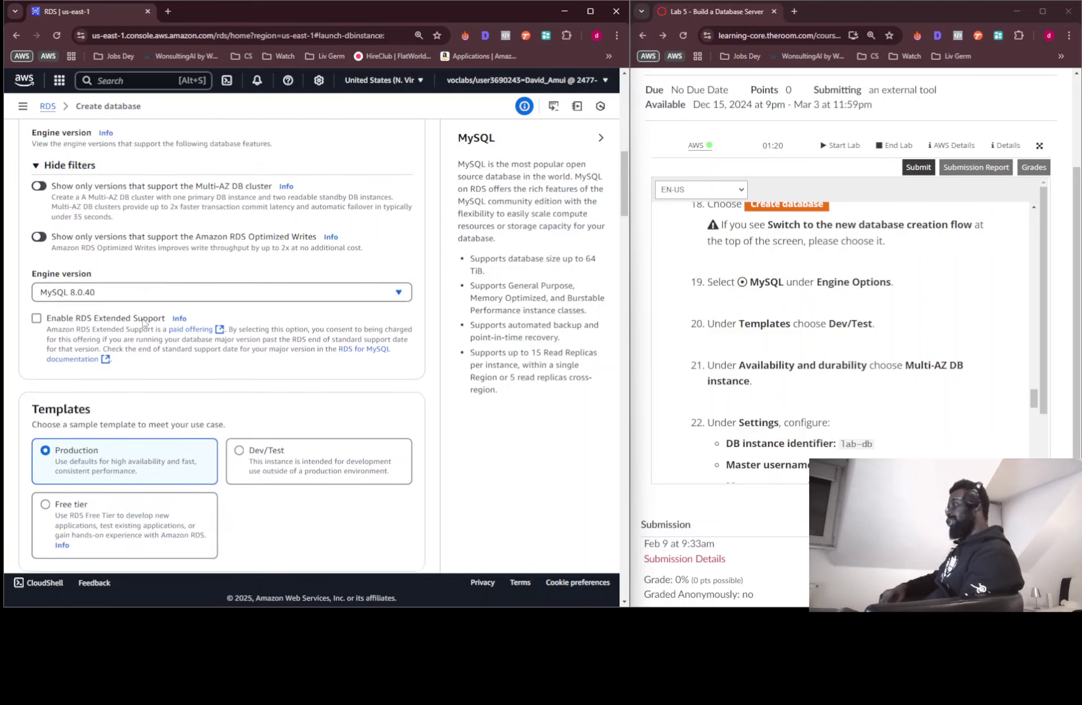
# Select the Dev/Test template and Multi-AZ DB instance deployment
pyautogui.click(340, 348)
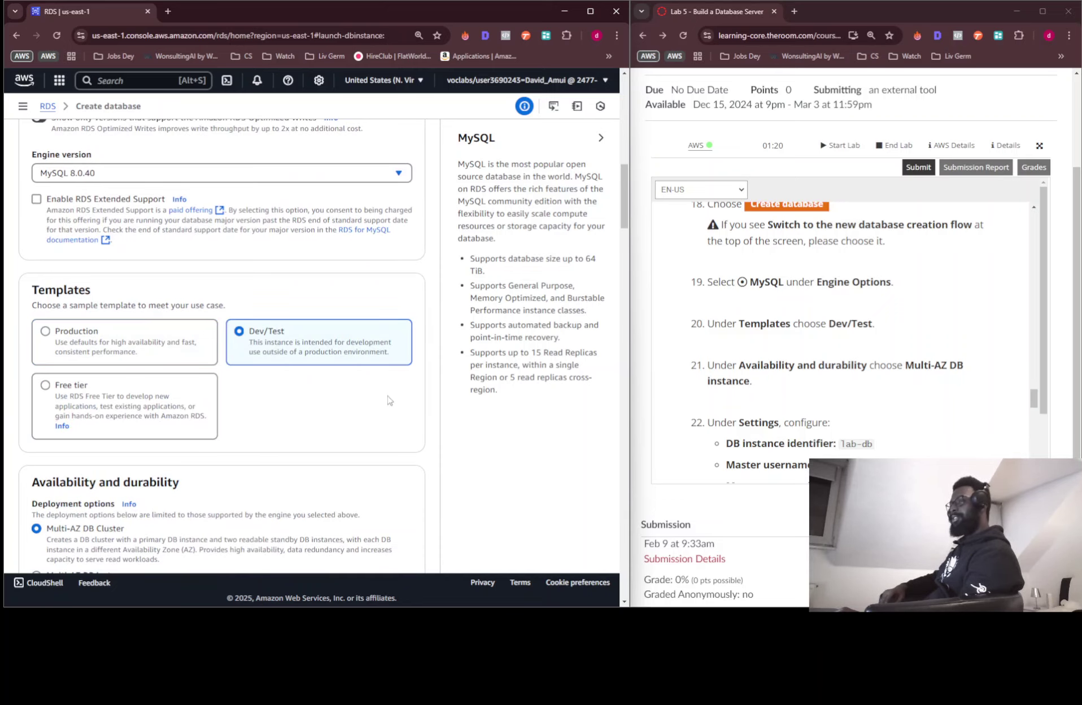
pyautogui.scroll(-2, 299, 350)
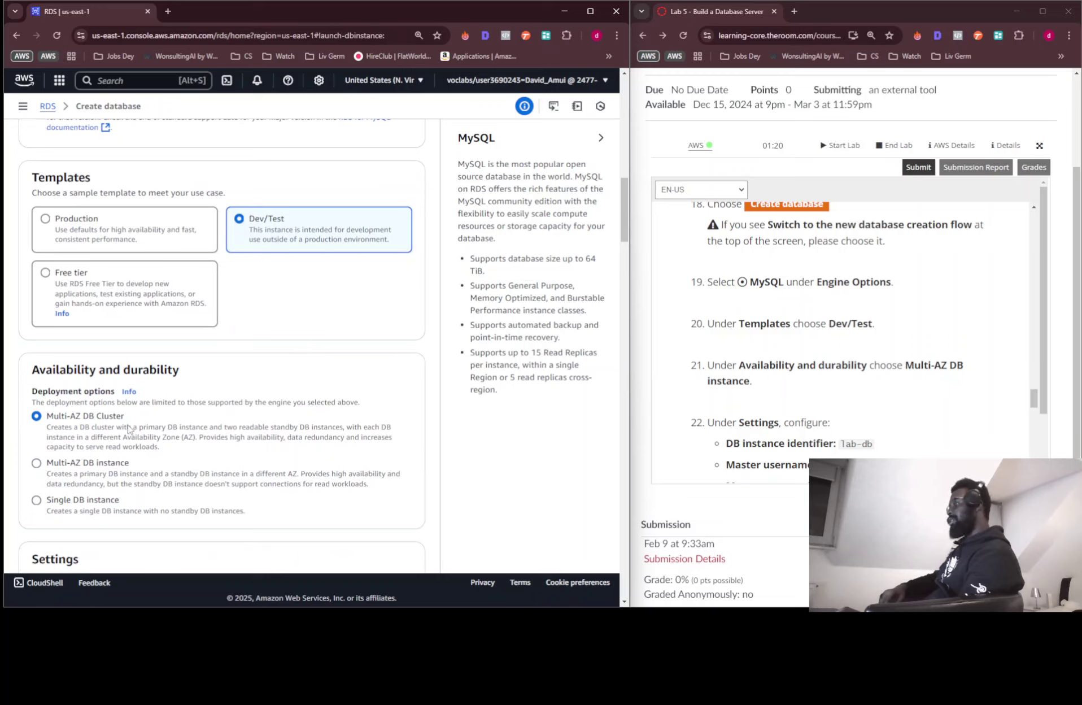
pyautogui.click(72, 464)
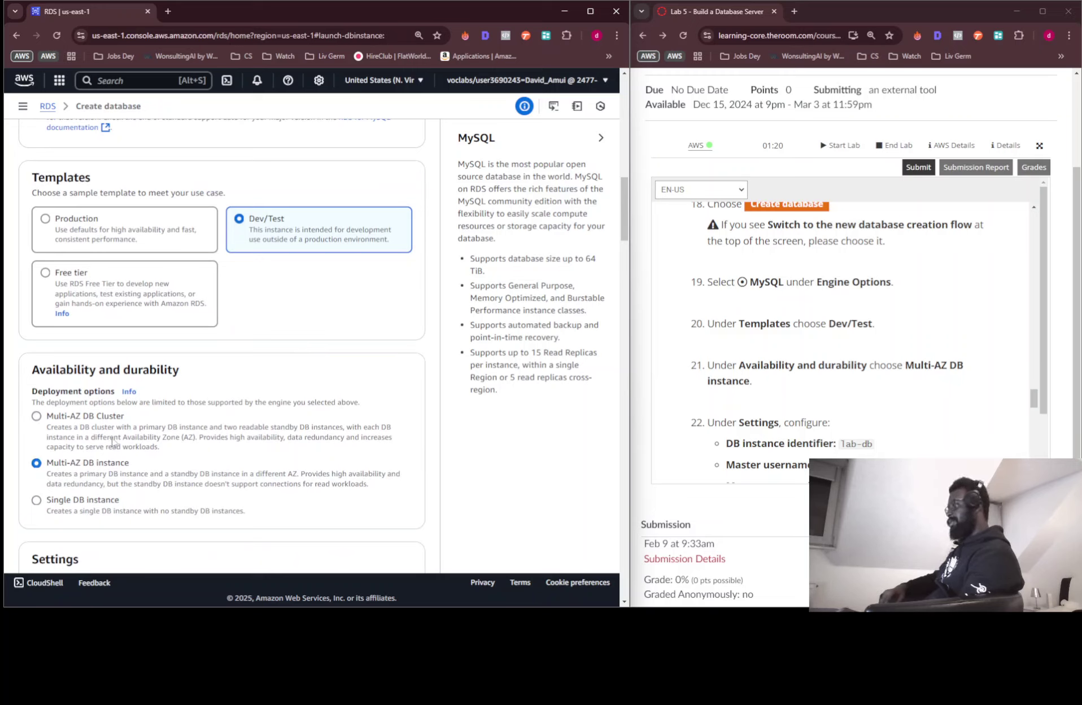
pyautogui.scroll(-3, 815, 346)
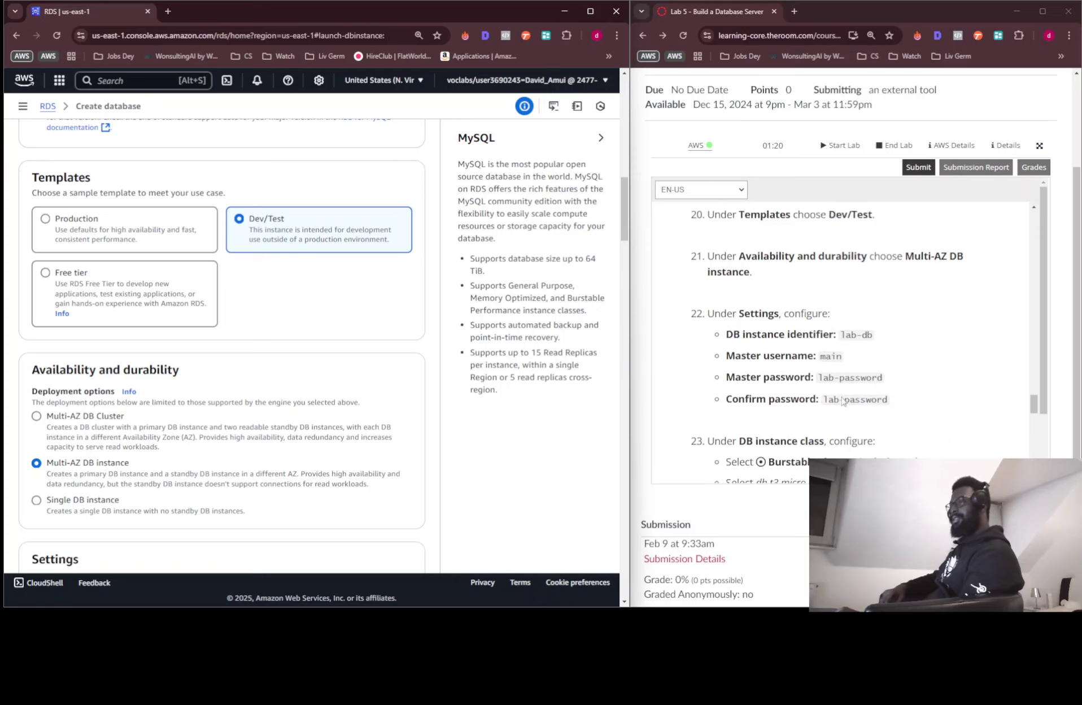
pyautogui.scroll(-5, 370, 348)
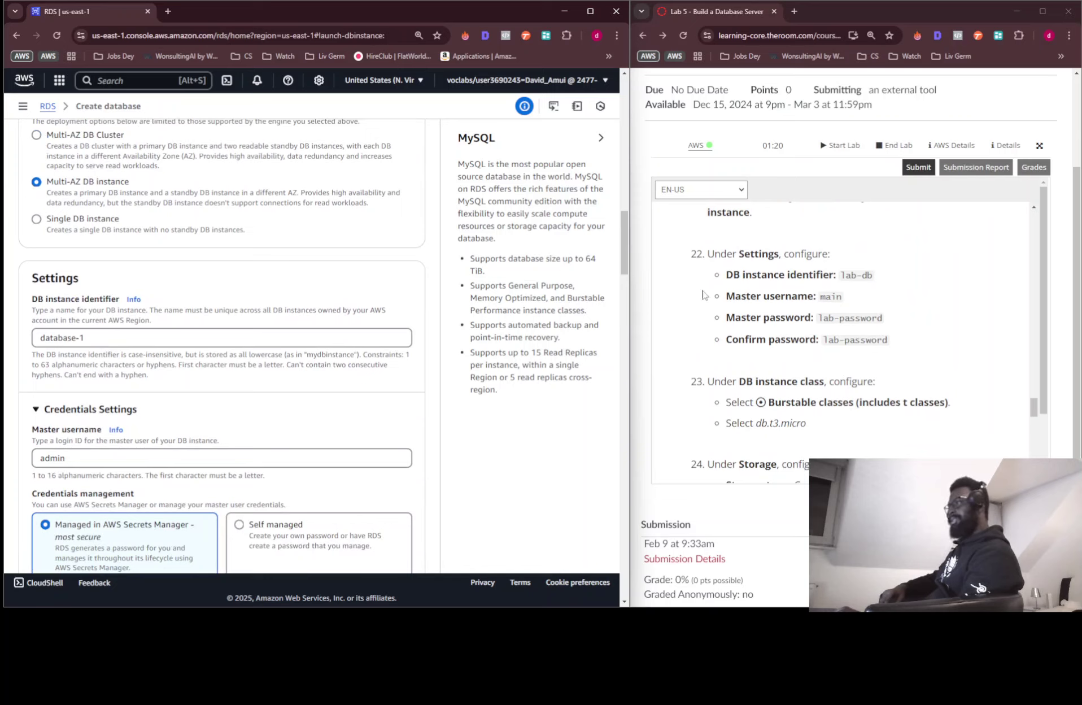
# Set DB instance identifier to lab-db and master username to main, copying the master password from the instructions
pyautogui.moveTo(845, 274); pyautogui.dragTo(405, 339)
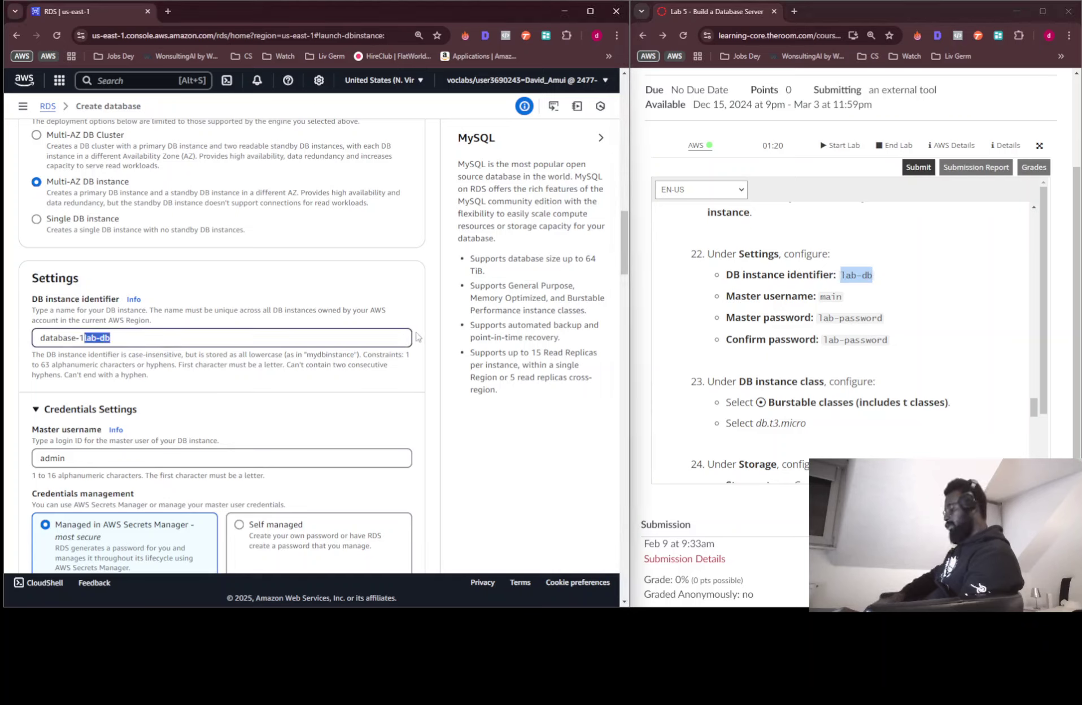
pyautogui.press('Left')
pyautogui.press('BackSpace')
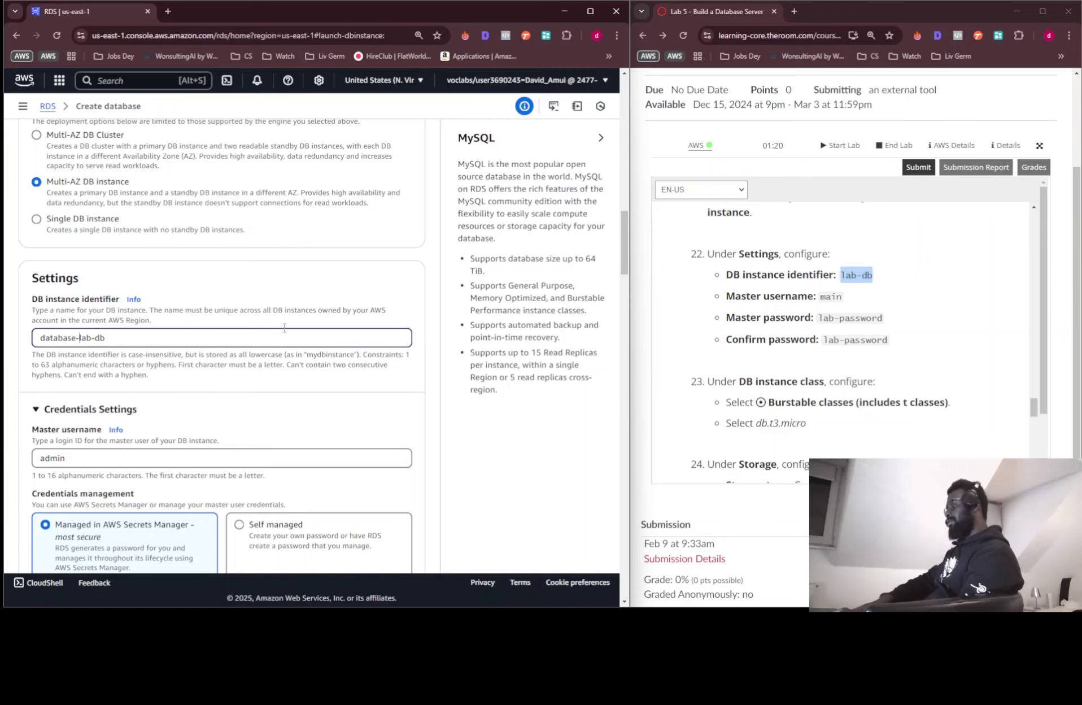
pyautogui.press('BackSpace')
pyautogui.press('BackSpace')
pyautogui.press('BackSpace')
pyautogui.press('BackSpace')
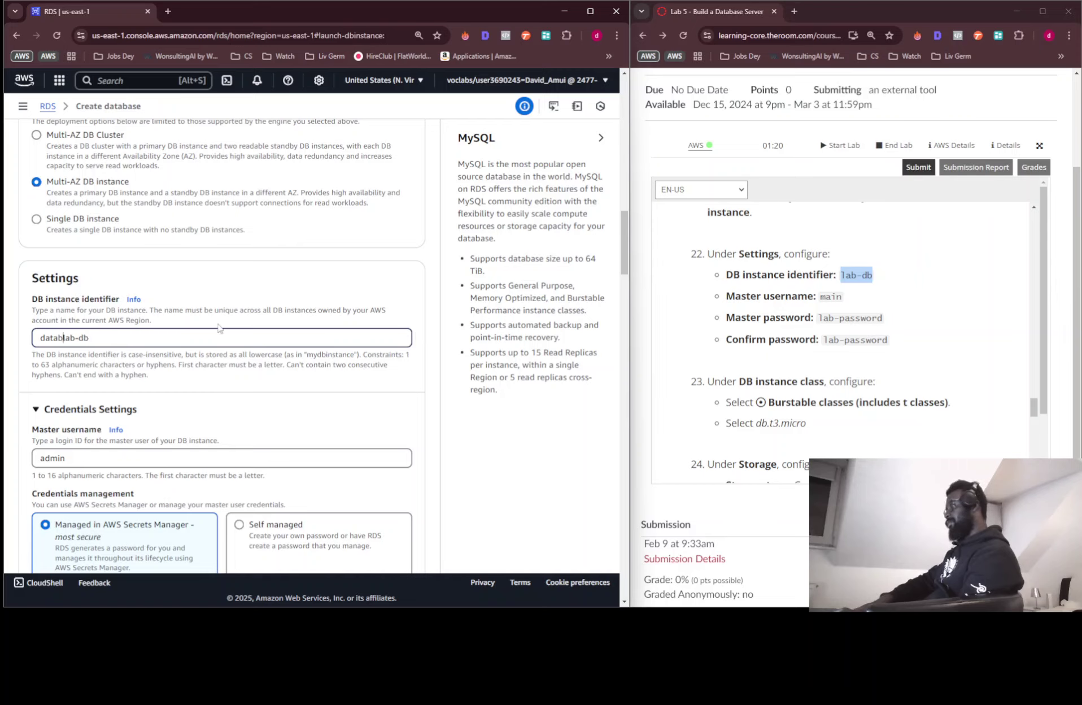
pyautogui.press('BackSpace')
pyautogui.press('BackSpace')
pyautogui.press('BackSpace')
pyautogui.press('BackSpace')
pyautogui.press('BackSpace')
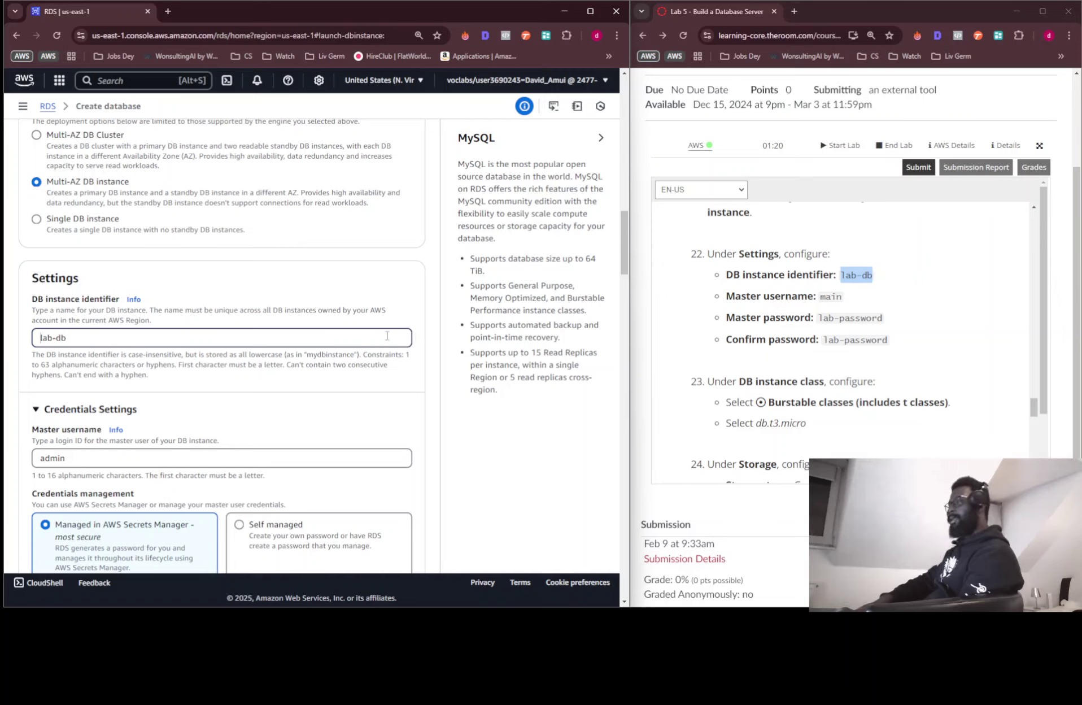
pyautogui.doubleClick(55, 458)
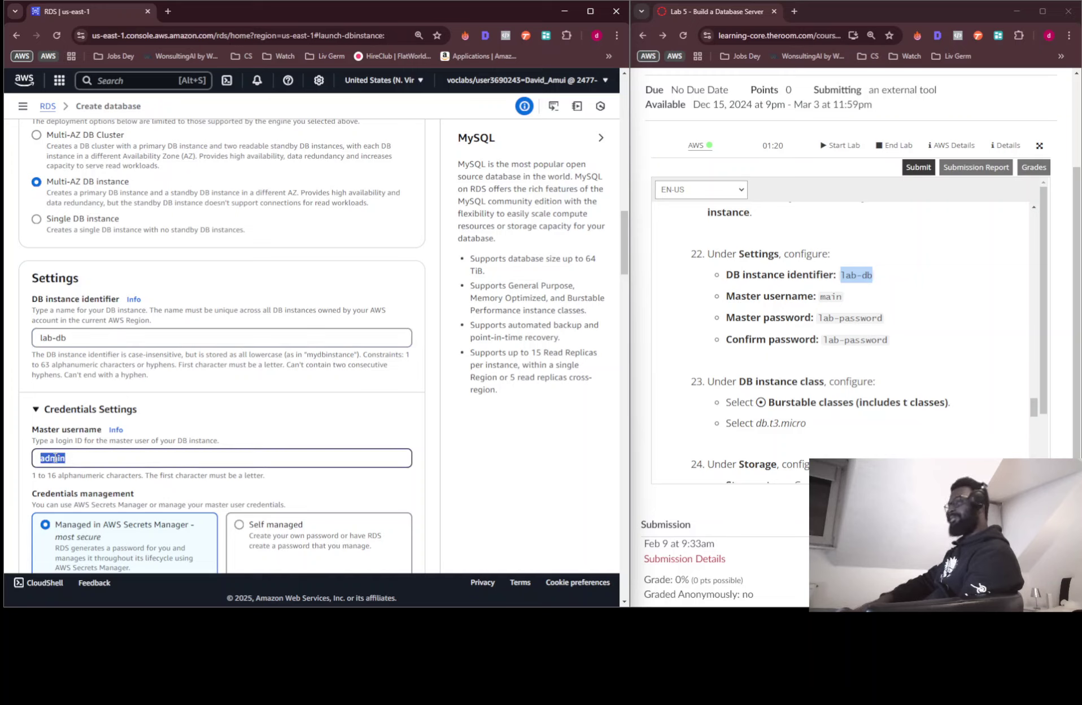
pyautogui.write('main')
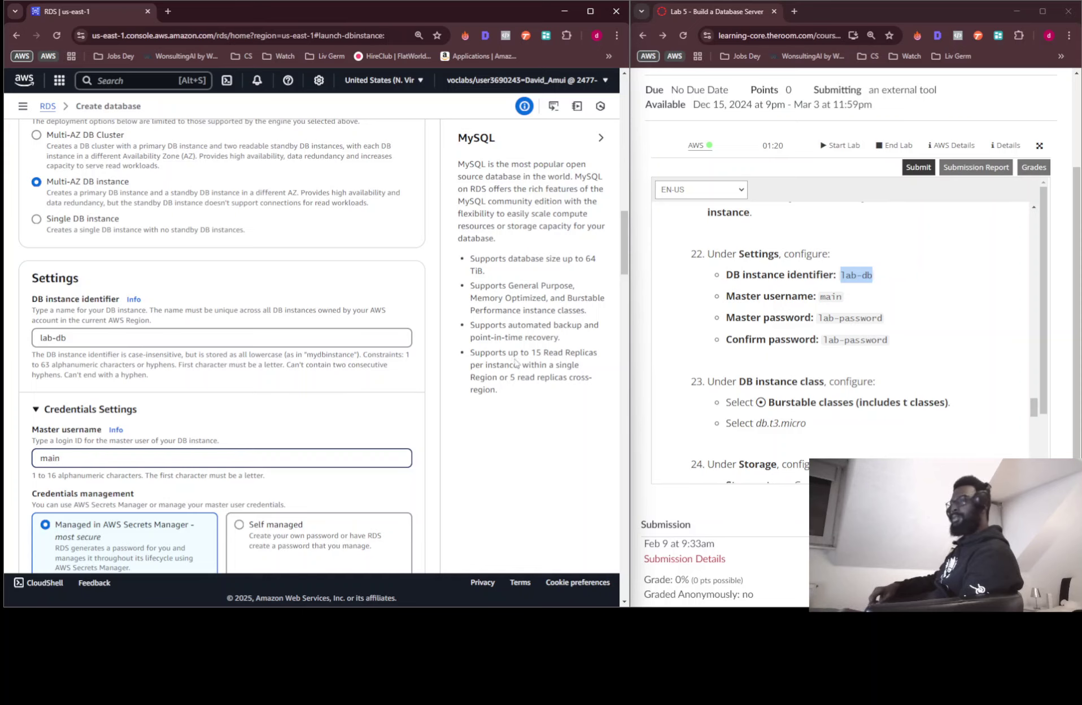
pyautogui.moveTo(819, 317); pyautogui.dragTo(903, 319)
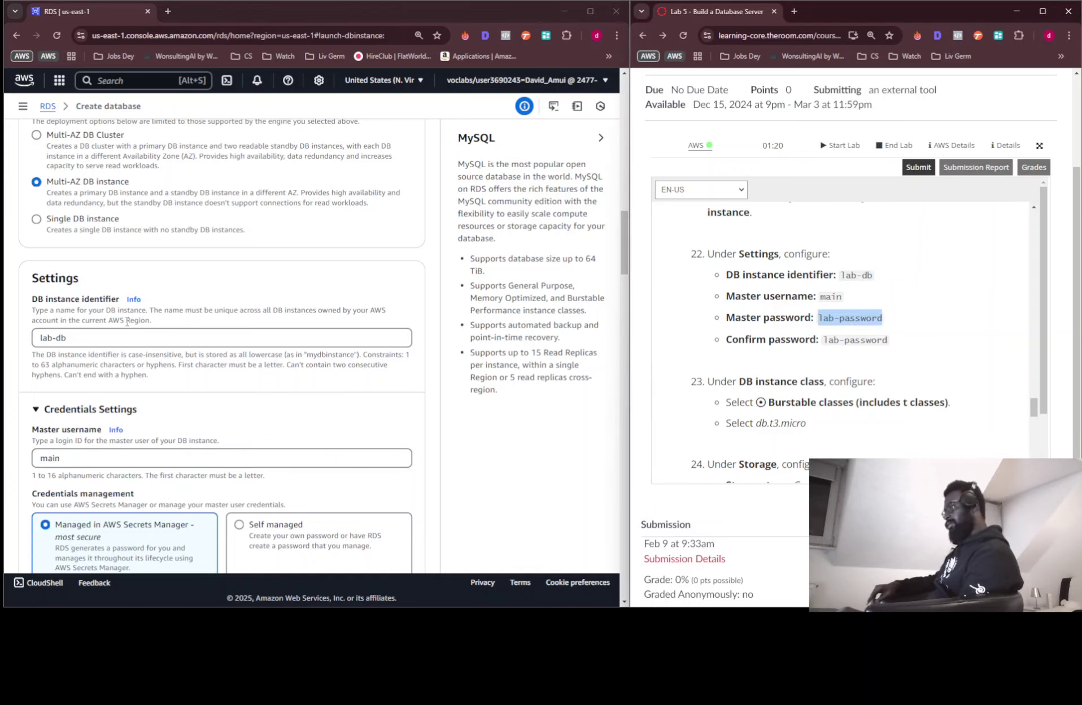
pyautogui.scroll(-3, 127, 321)
pyautogui.scroll(-3, 175, 356)
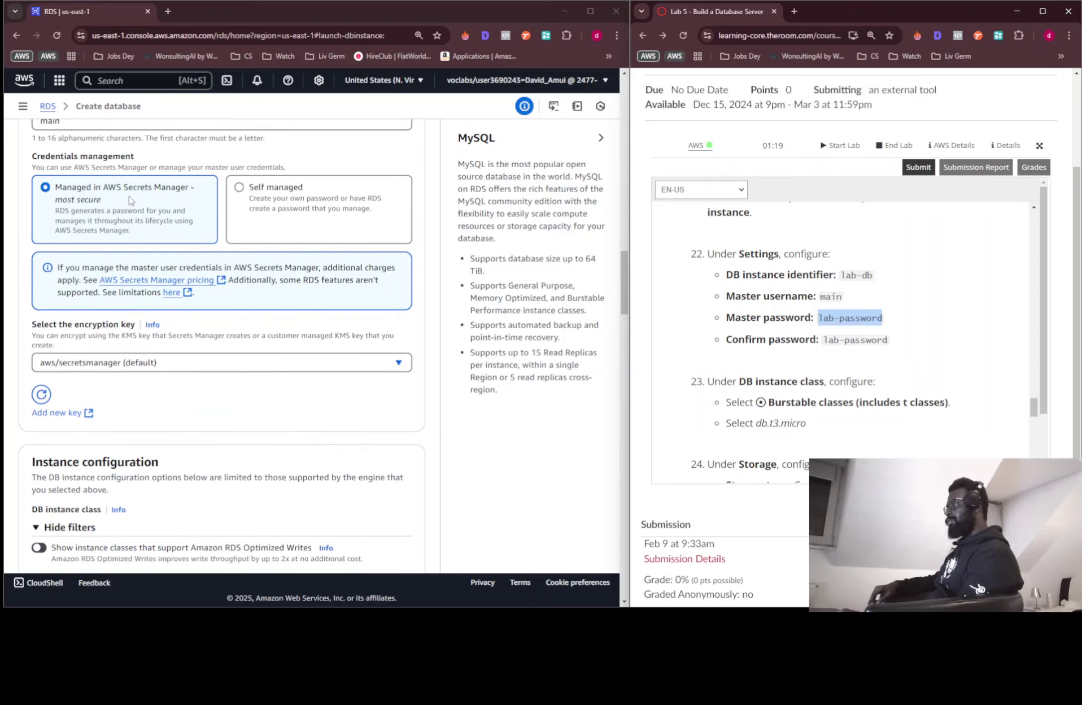
# Choose self-managed credentials and enter the lab's master password in both password fields
pyautogui.click(252, 207)
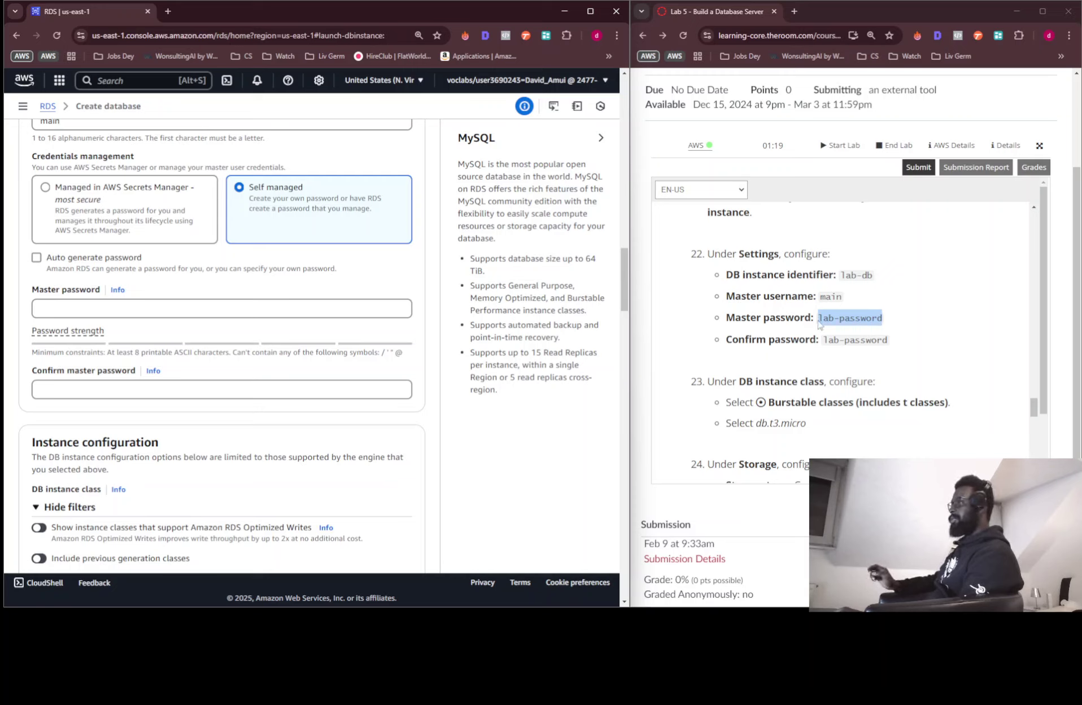
pyautogui.moveTo(841, 317); pyautogui.dragTo(283, 308)
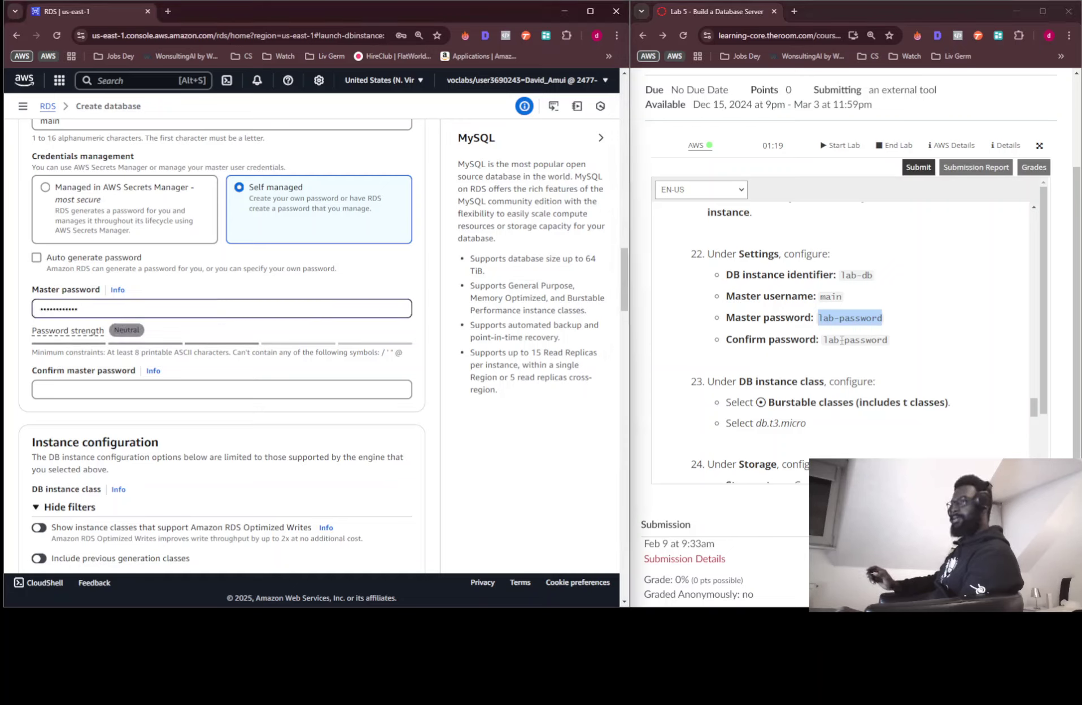
pyautogui.moveTo(831, 317); pyautogui.dragTo(179, 390)
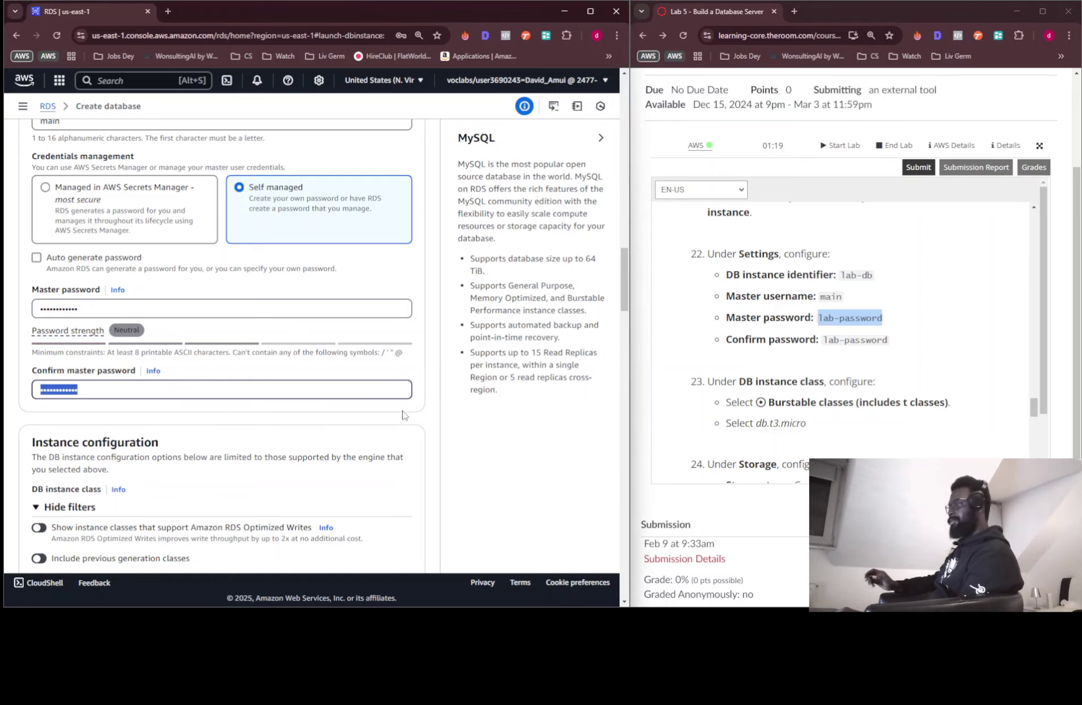
pyautogui.scroll(-4, 407, 395)
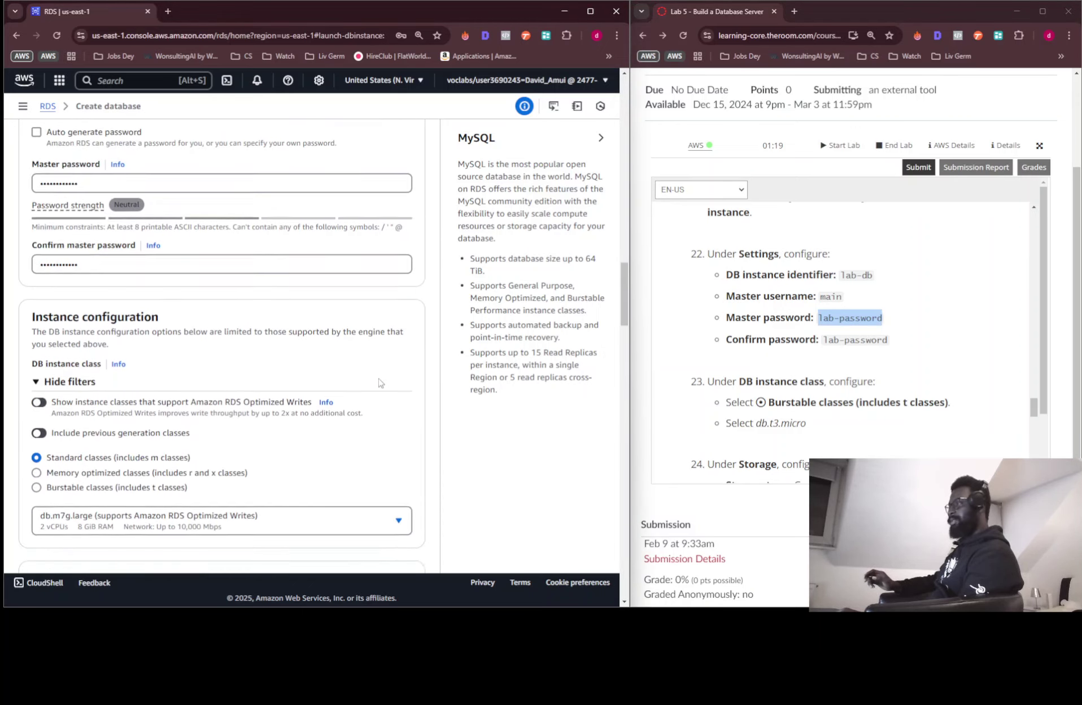
pyautogui.scroll(-1, 791, 376)
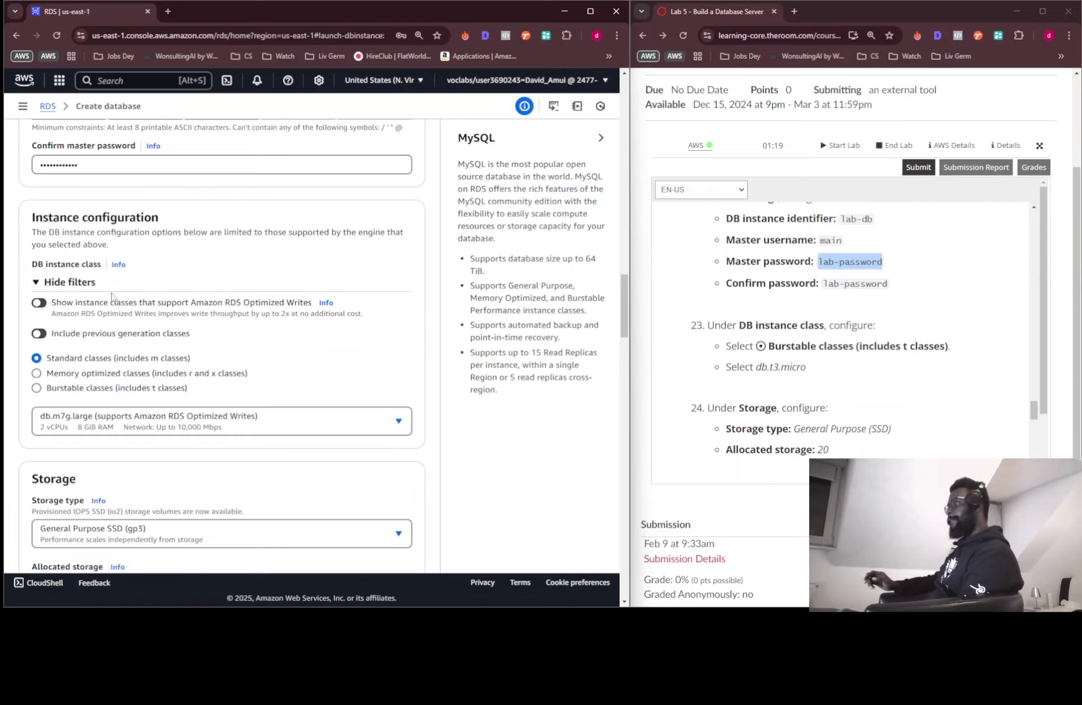
pyautogui.scroll(-3, 135, 326)
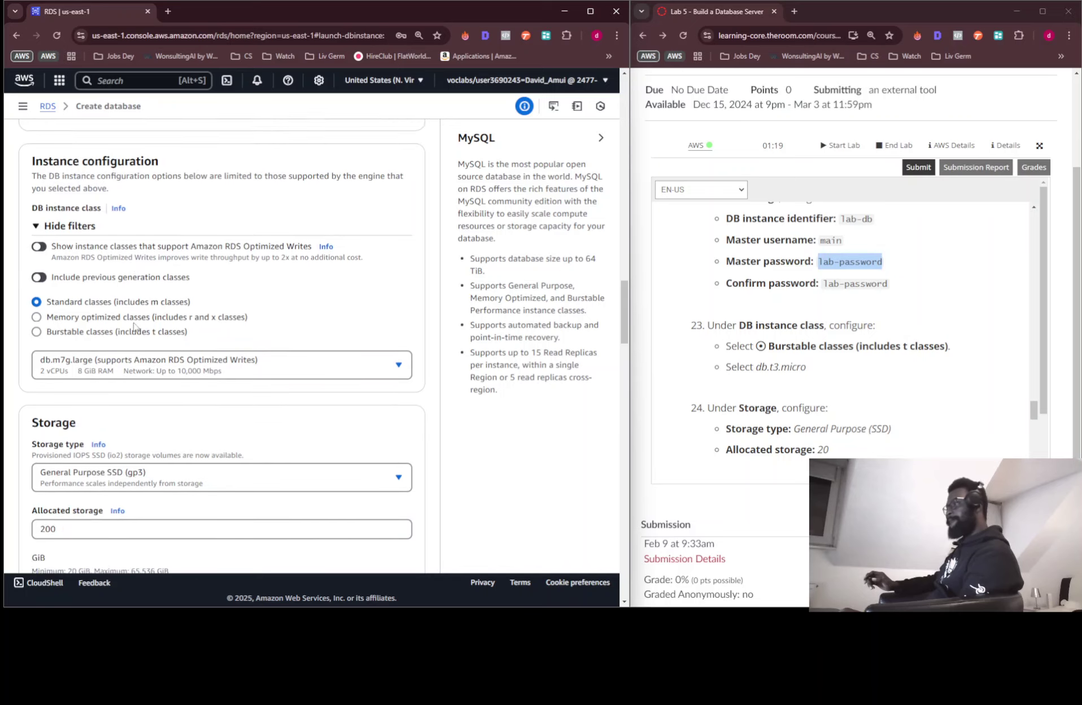
pyautogui.scroll(-6, 134, 327)
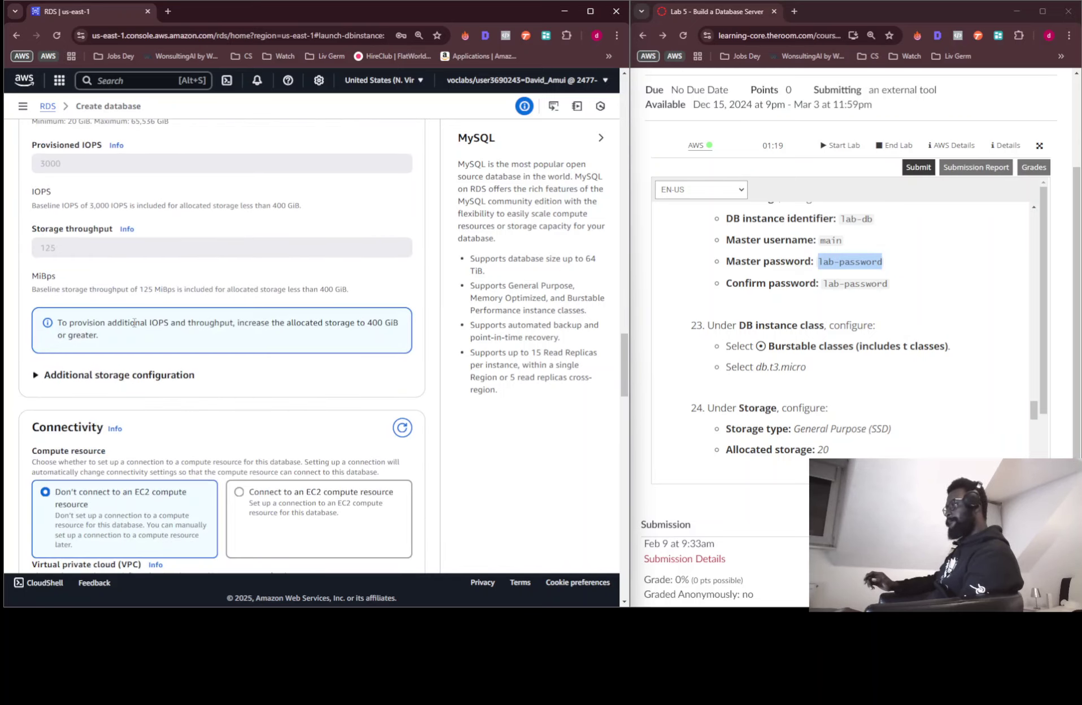
pyautogui.scroll(-10, 135, 322)
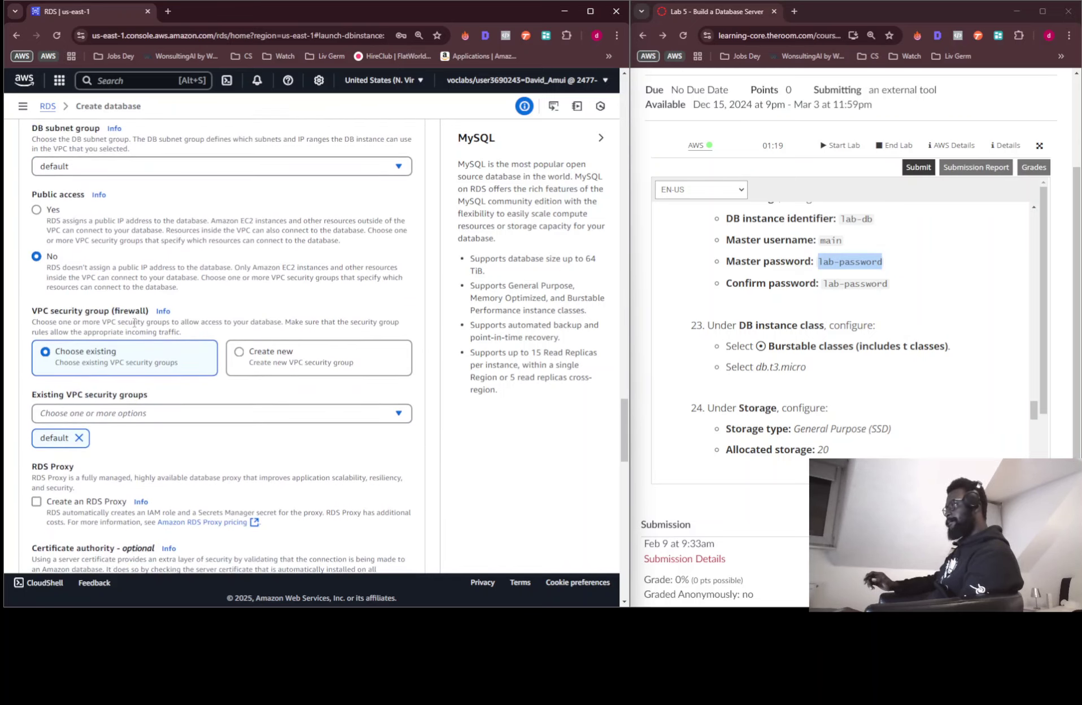
pyautogui.scroll(3, 135, 322)
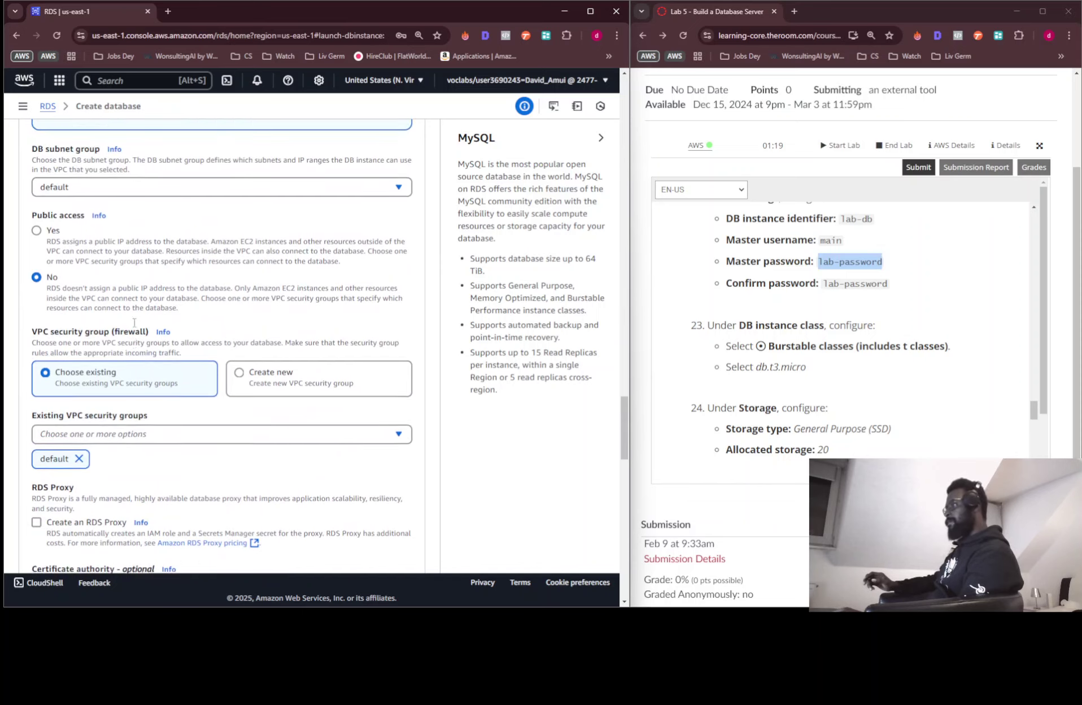
pyautogui.scroll(-12, 135, 322)
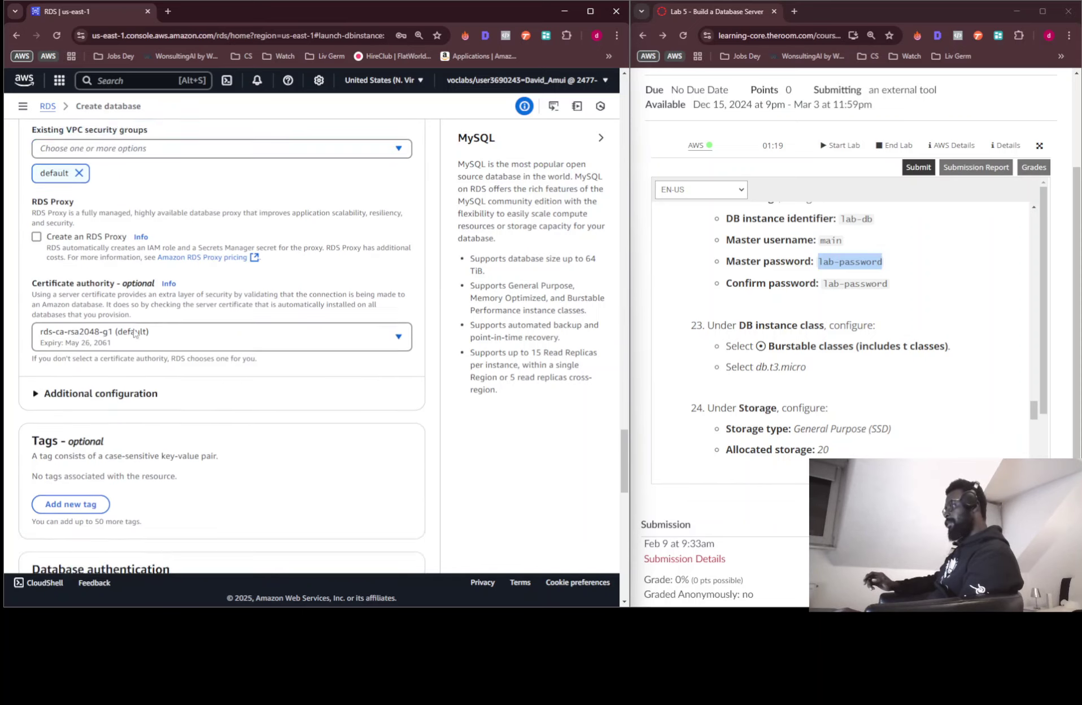
pyautogui.scroll(-10, 134, 333)
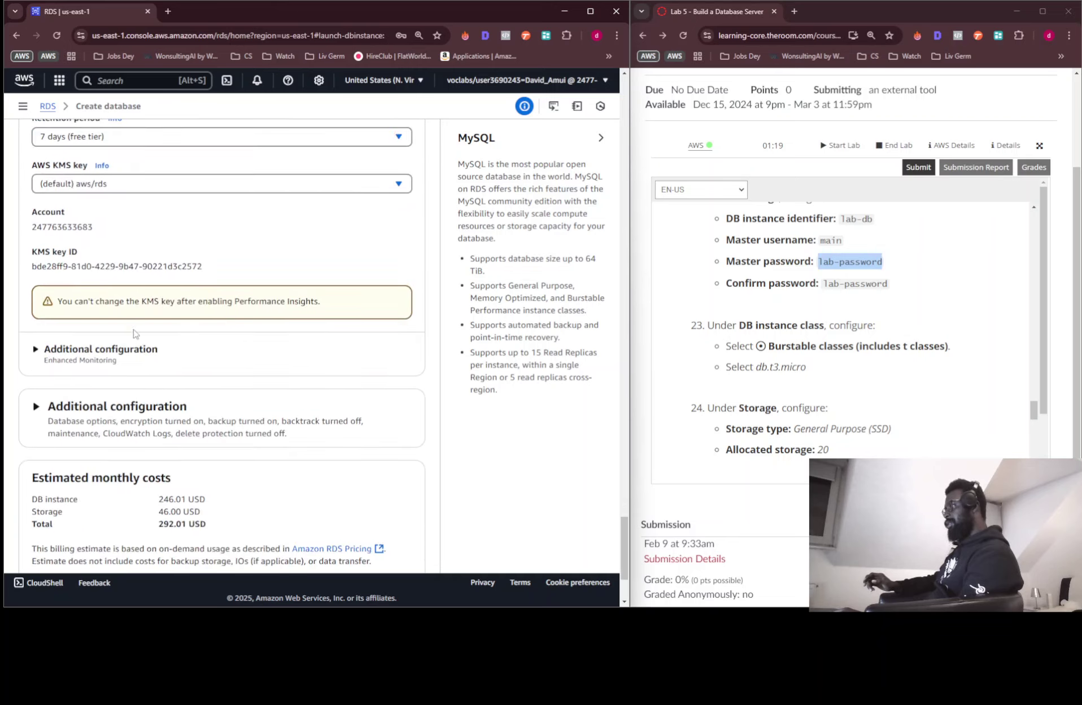
pyautogui.scroll(8, 134, 329)
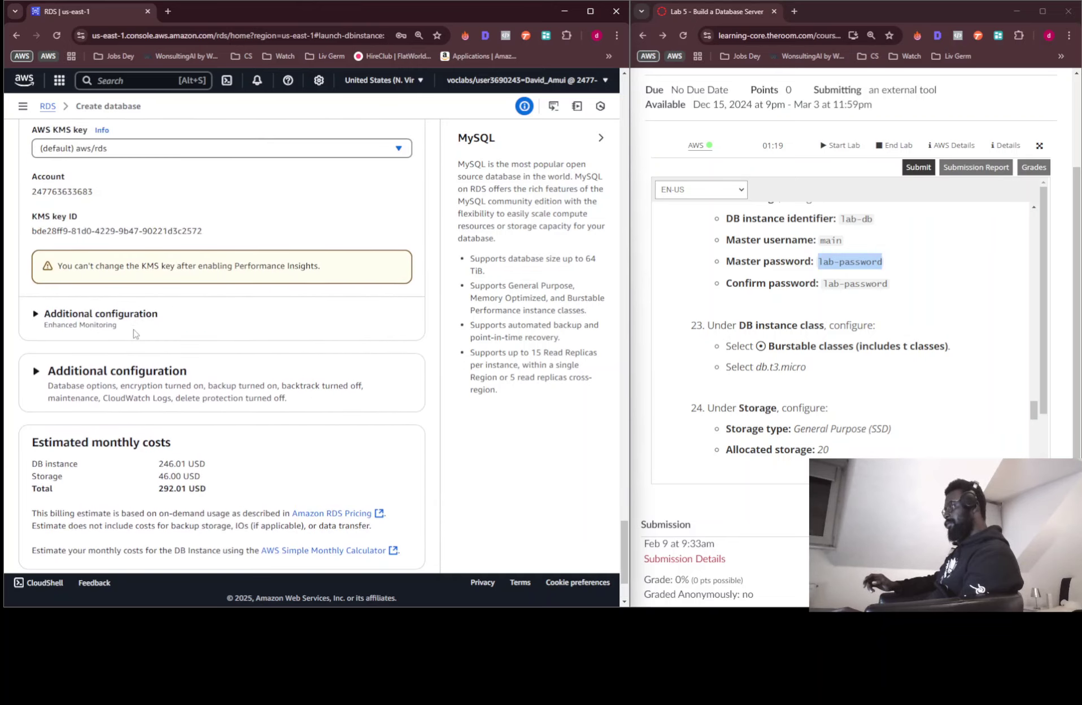
pyautogui.scroll(8, 134, 334)
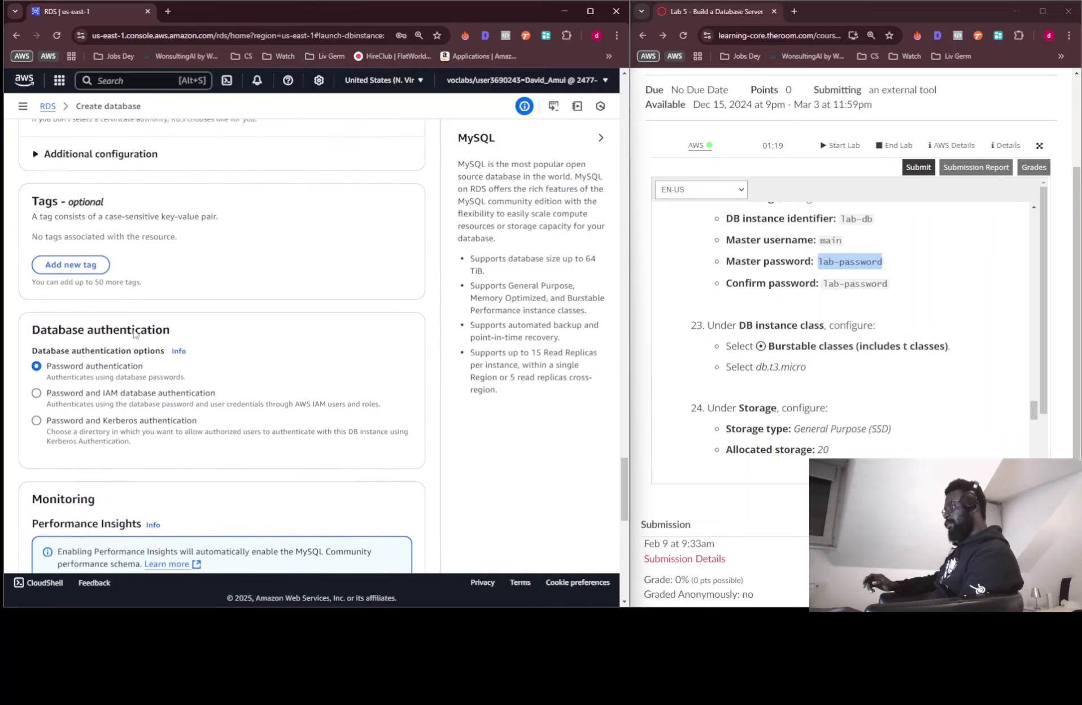
pyautogui.scroll(6, 134, 333)
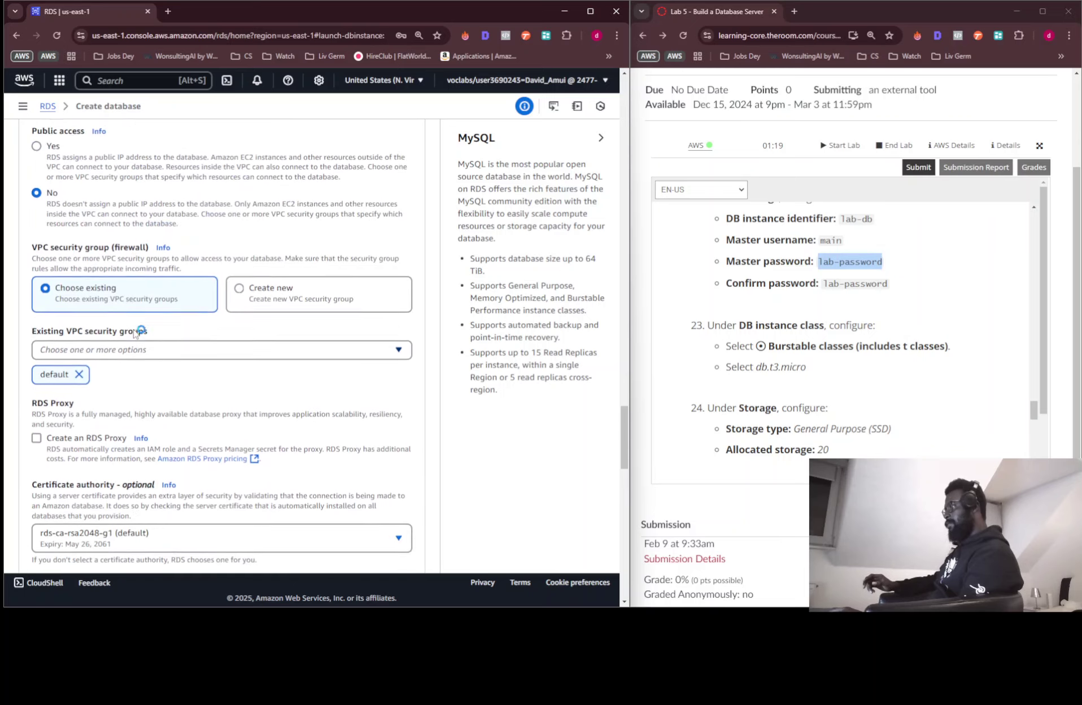
pyautogui.scroll(8, 135, 334)
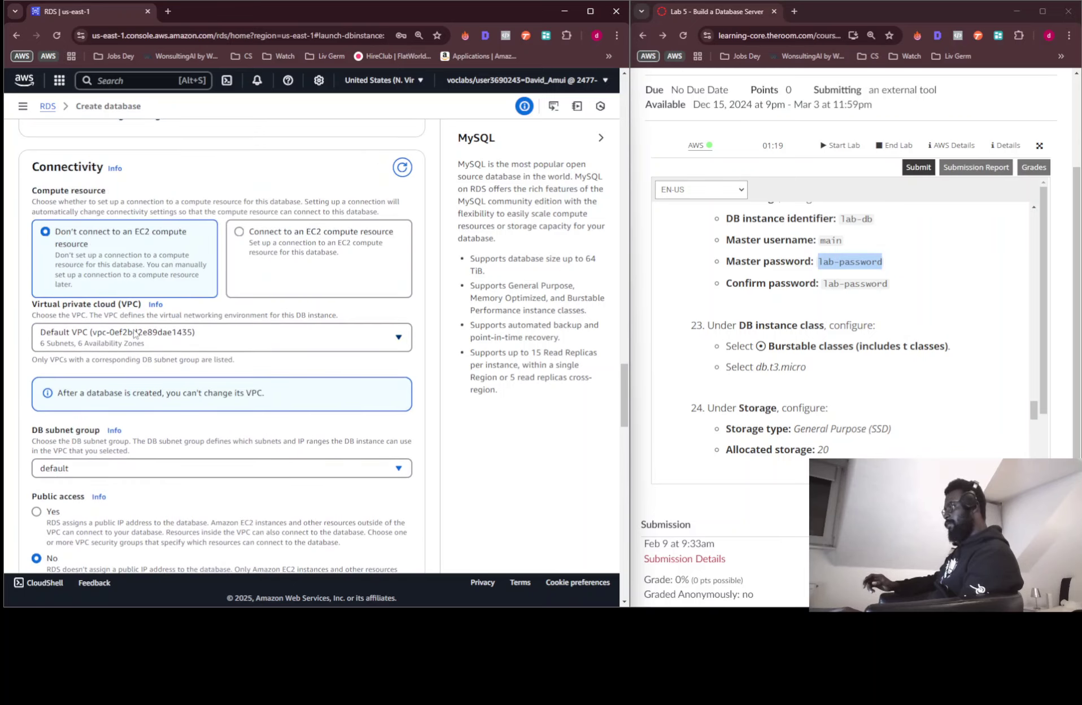
pyautogui.scroll(7, 135, 334)
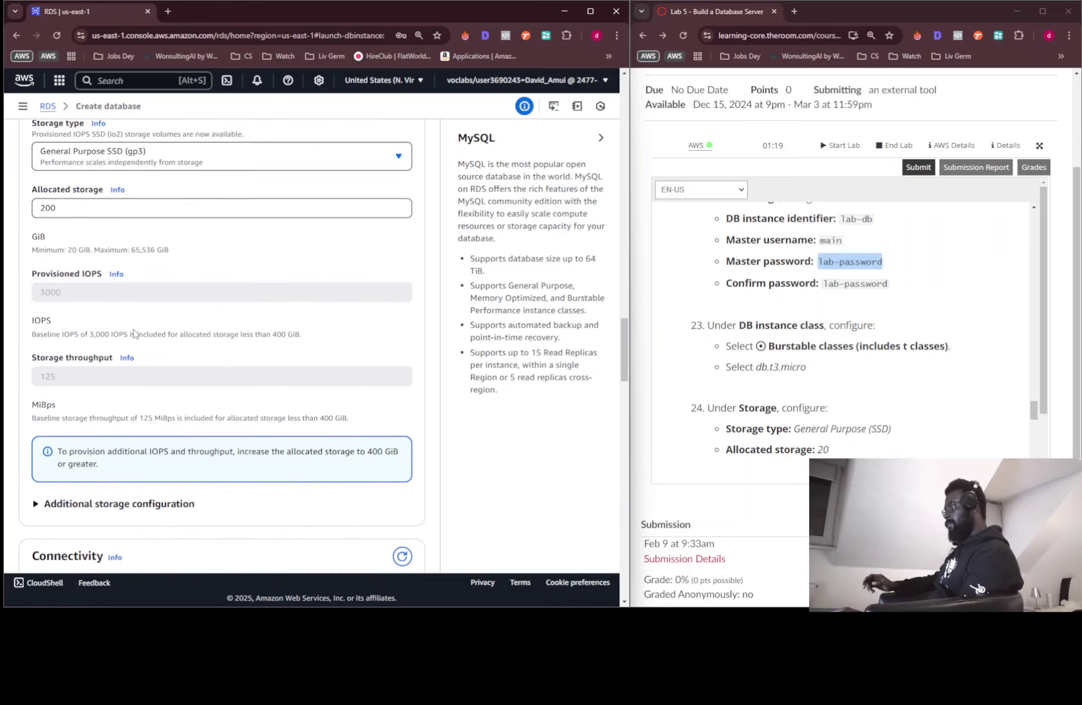
pyautogui.scroll(4, 135, 333)
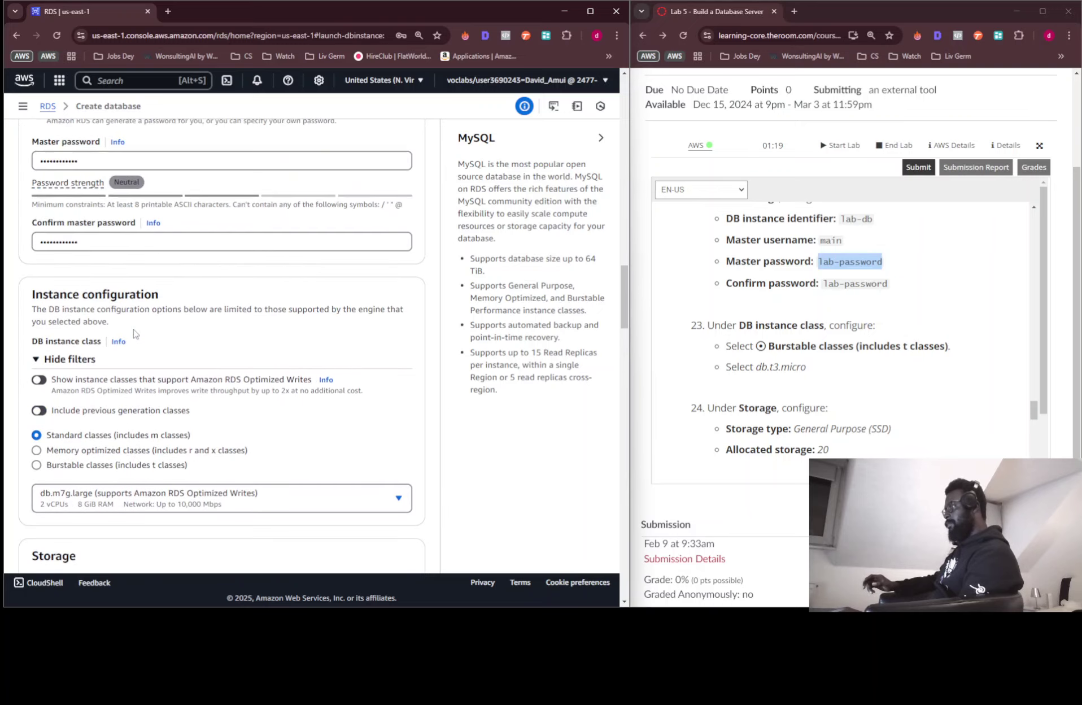
pyautogui.scroll(2, 127, 331)
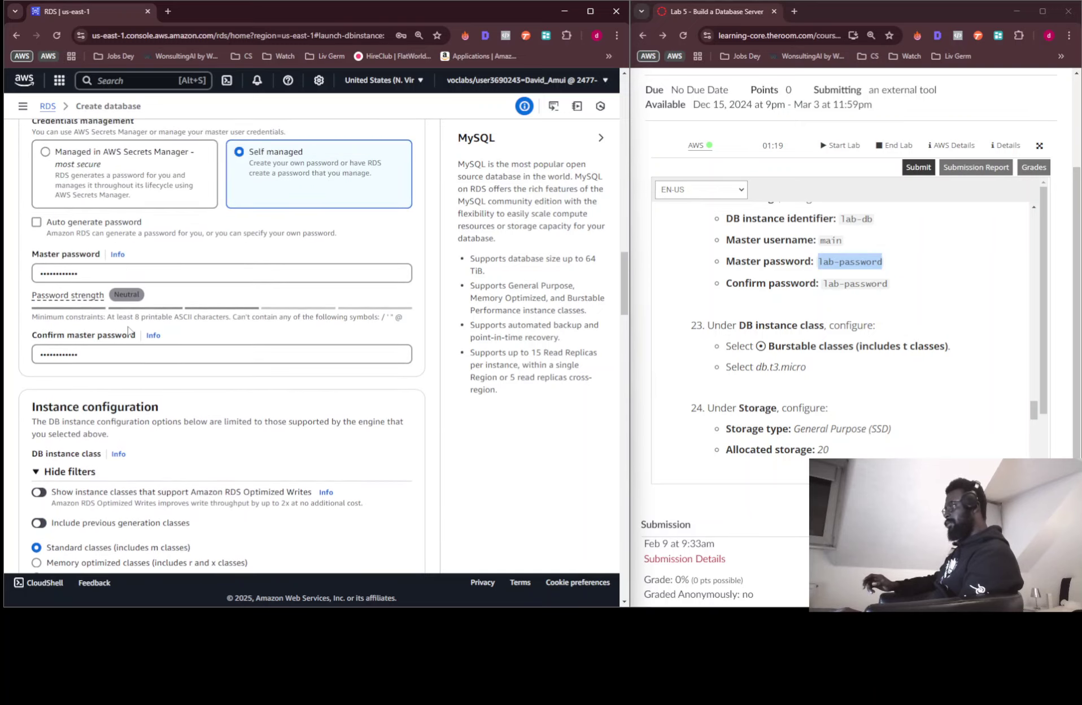
pyautogui.scroll(-2, 132, 337)
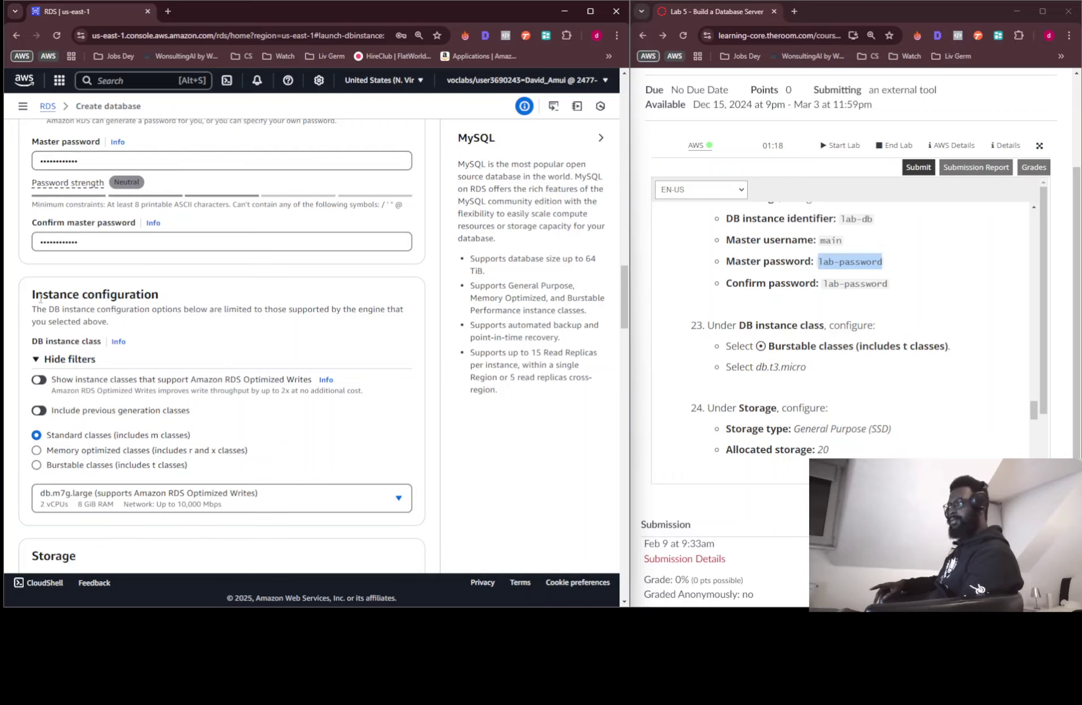
# Select the burstable db.t3.micro DB instance class
pyautogui.scroll(-2, 87, 330)
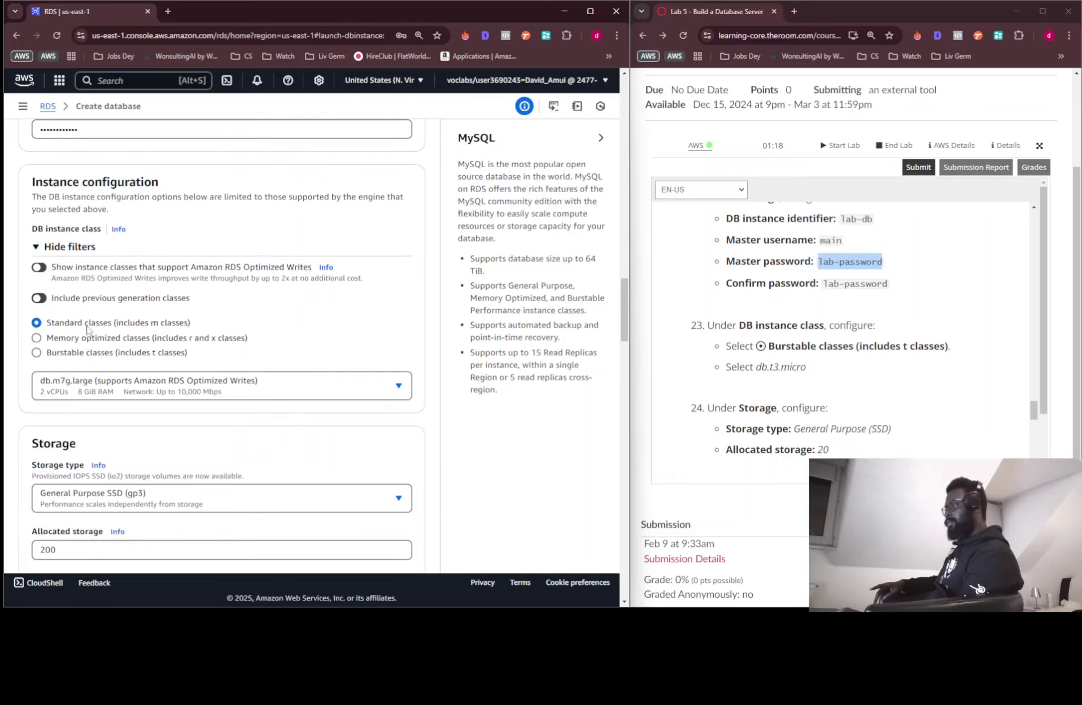
pyautogui.click(62, 354)
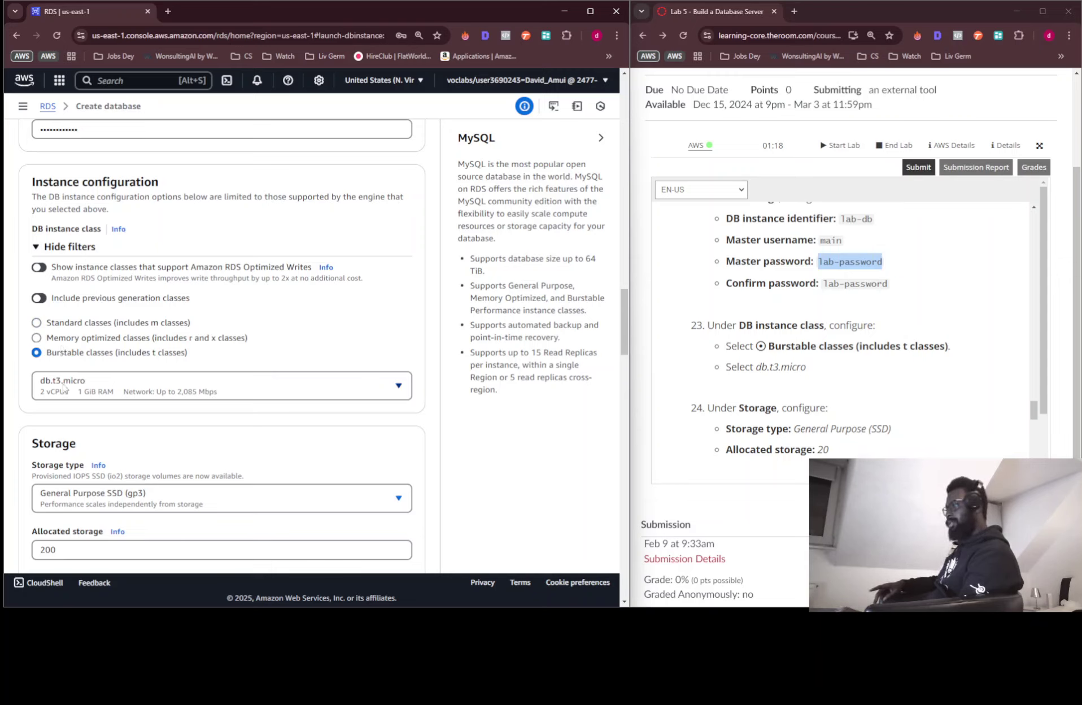
pyautogui.scroll(-4, 180, 391)
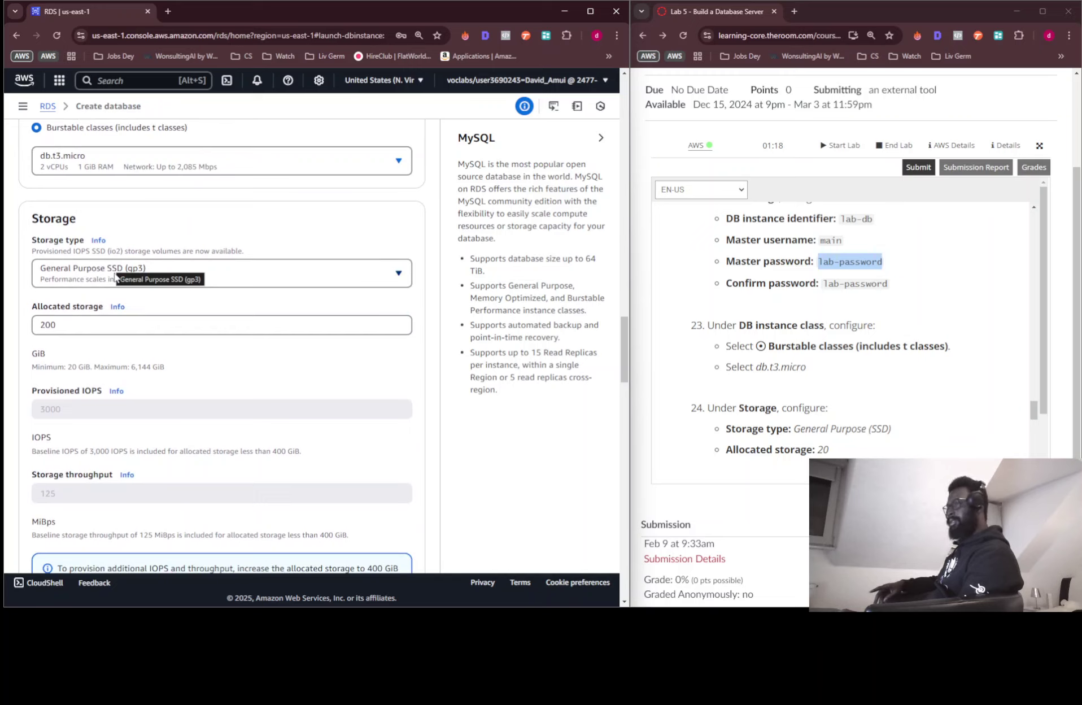
# Keep the gp3 storage type and set allocated storage to 20 GiB
pyautogui.click(115, 276)
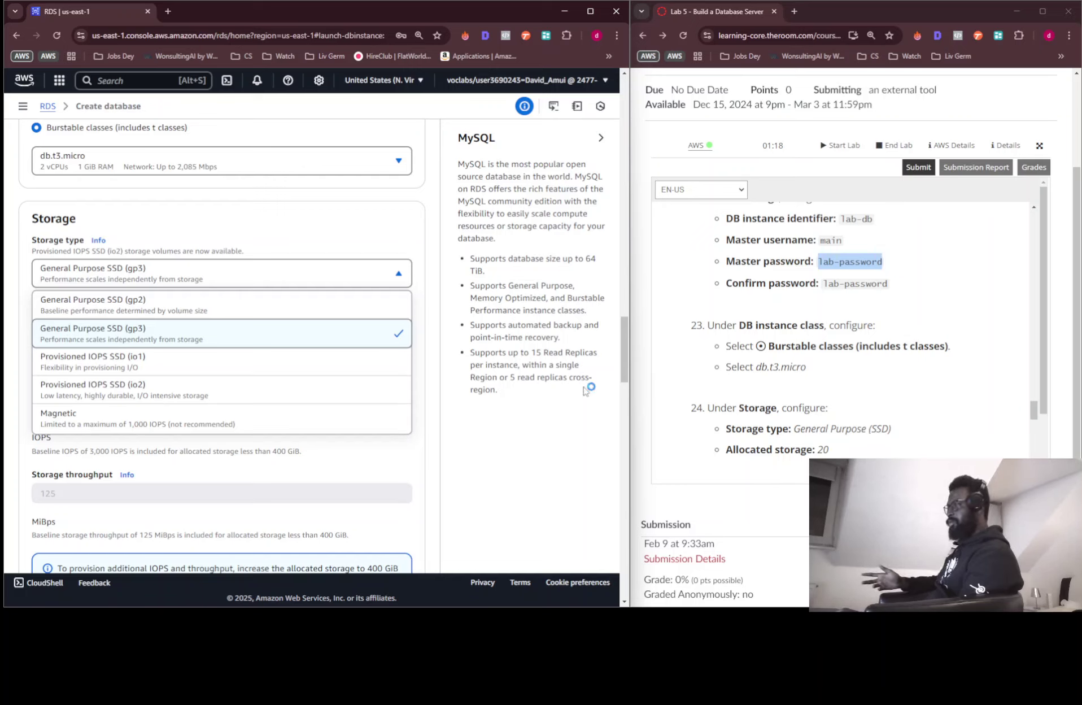
pyautogui.click(594, 430)
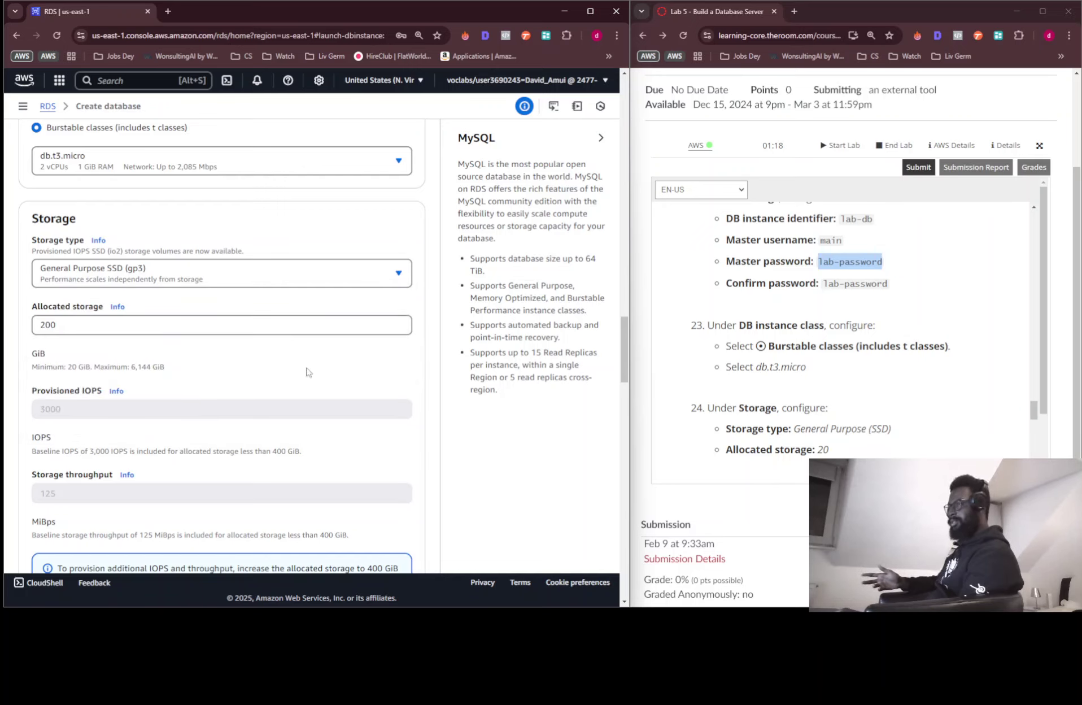
pyautogui.click(139, 324)
pyautogui.press('BackSpace')
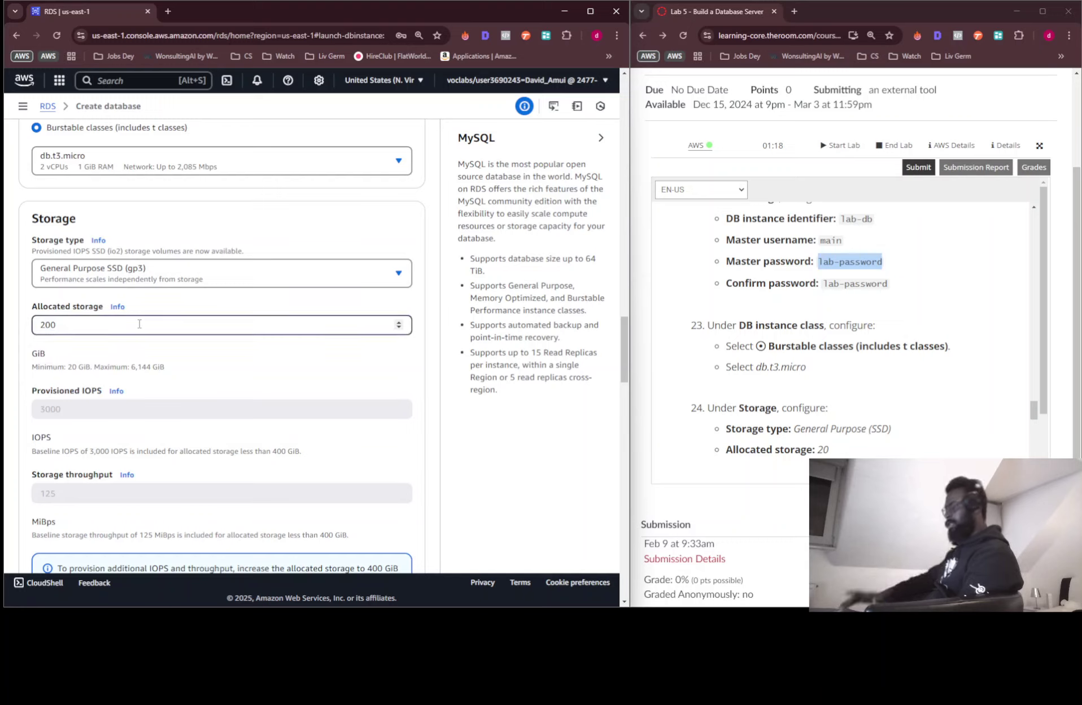
pyautogui.click(316, 385)
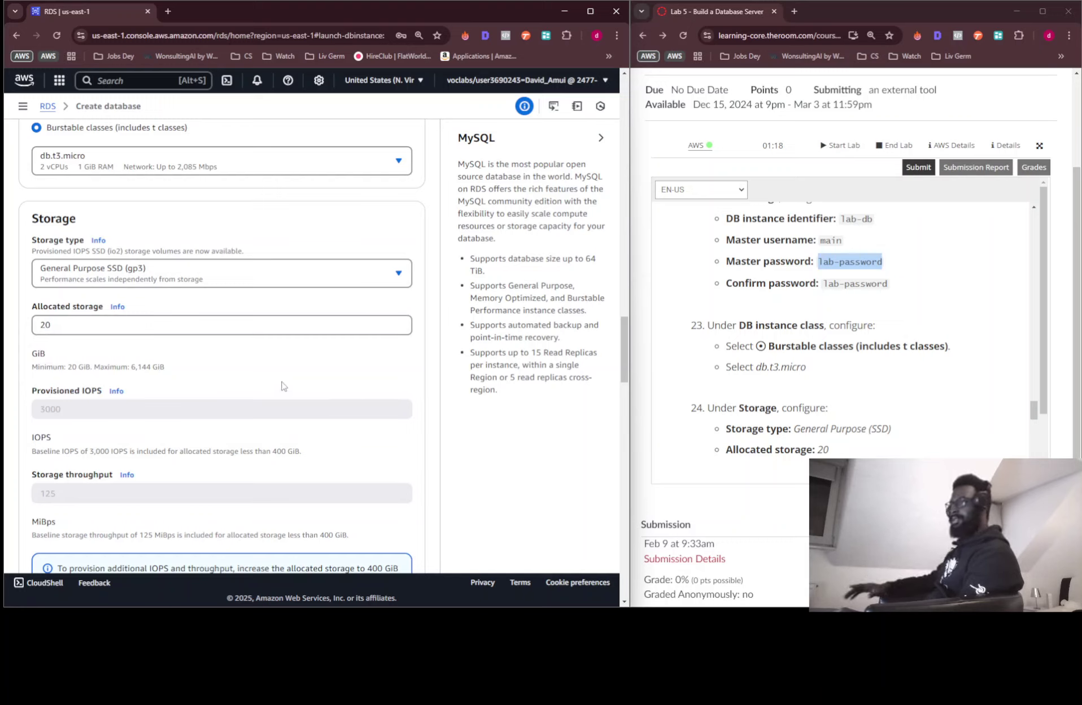
pyautogui.scroll(-3, 849, 390)
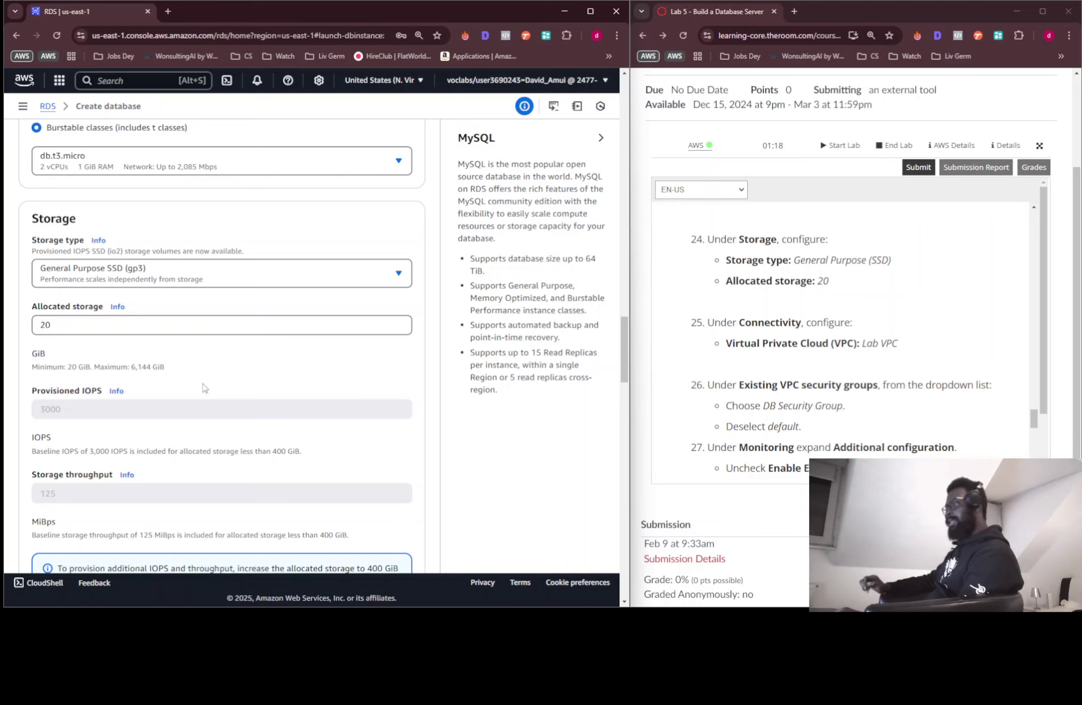
pyautogui.scroll(-4, 203, 383)
pyautogui.scroll(-3, 202, 383)
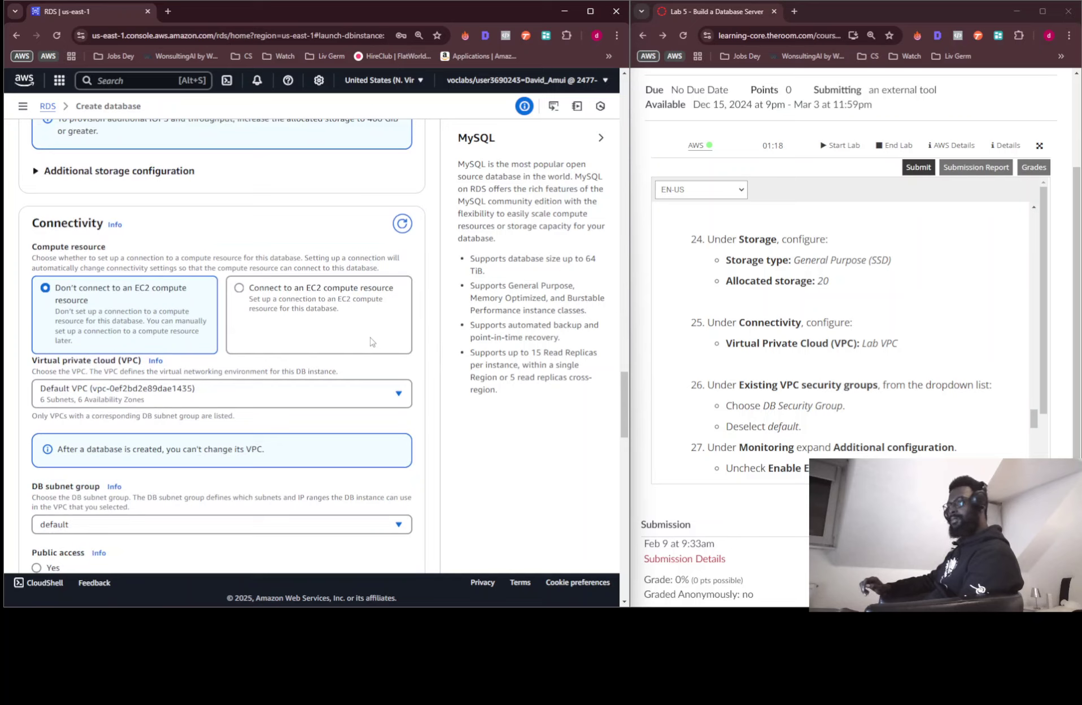
# Place the database in Lab VPC so it uses db-subnet-group
pyautogui.click(89, 402)
pyautogui.click(99, 452)
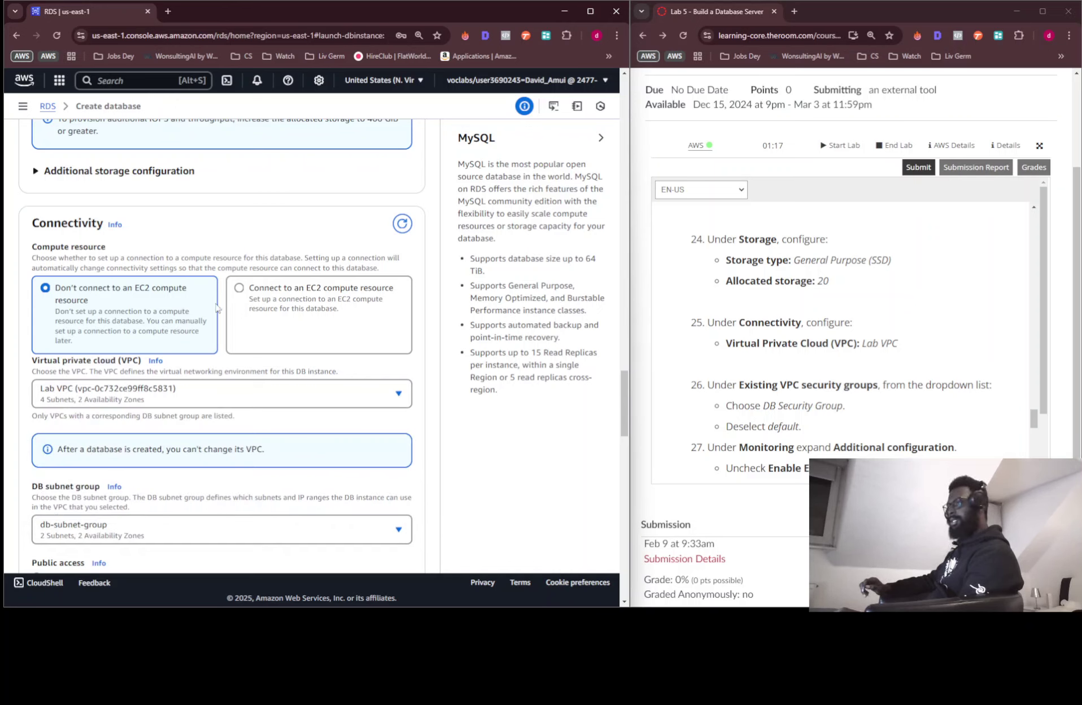
pyautogui.scroll(-1, 284, 385)
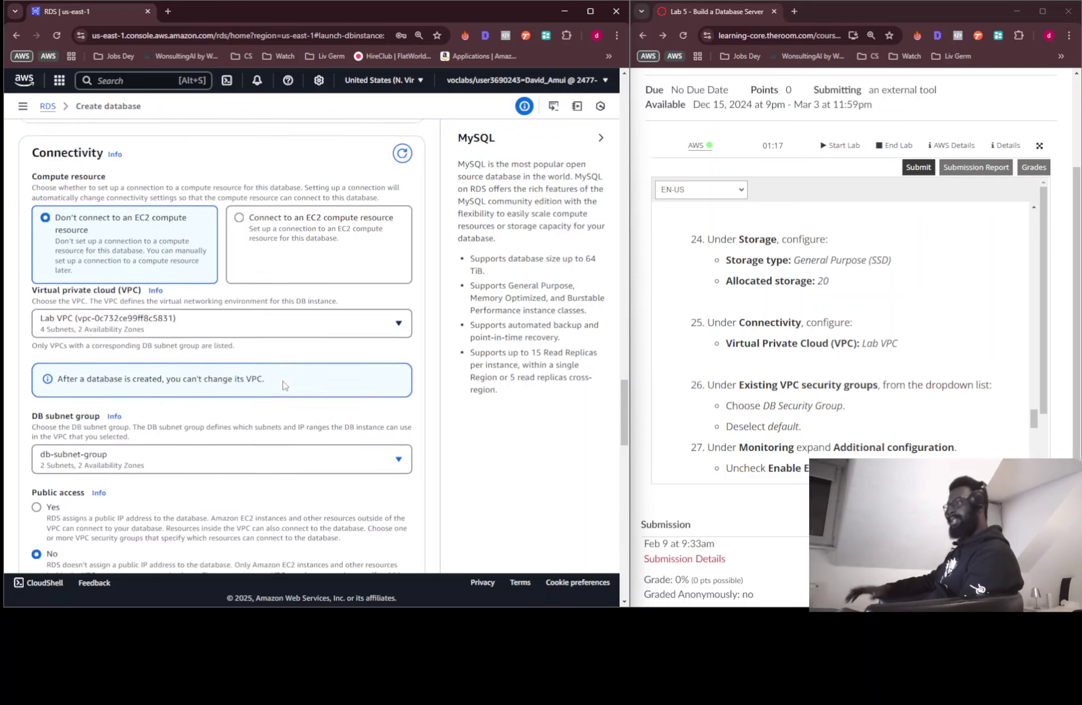
pyautogui.scroll(-1, 284, 384)
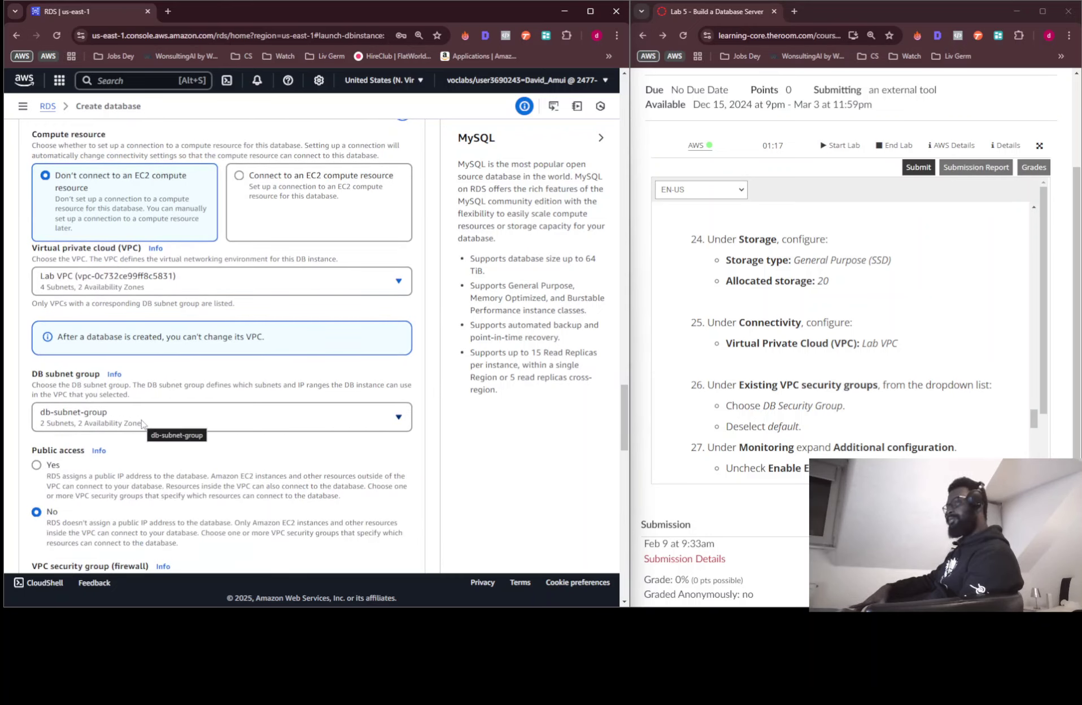
pyautogui.scroll(-2, 142, 429)
pyautogui.scroll(-1, 141, 429)
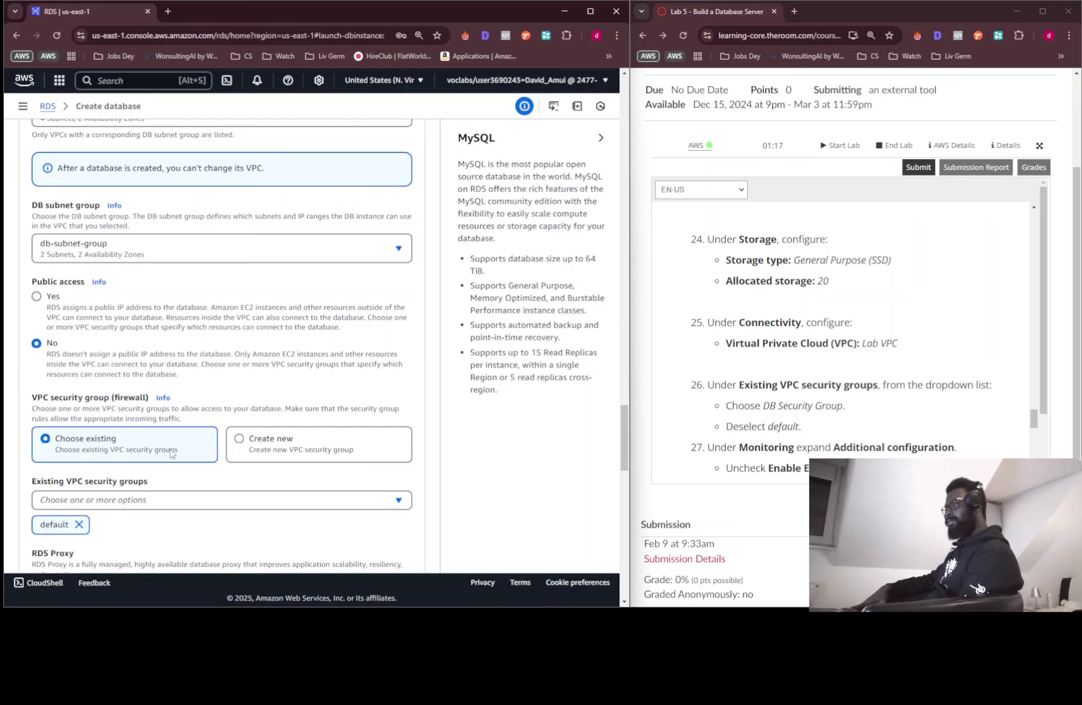
# Attach DB Security Group as the only VPC security group, removing default
pyautogui.scroll(-2, 173, 452)
pyautogui.click(155, 394)
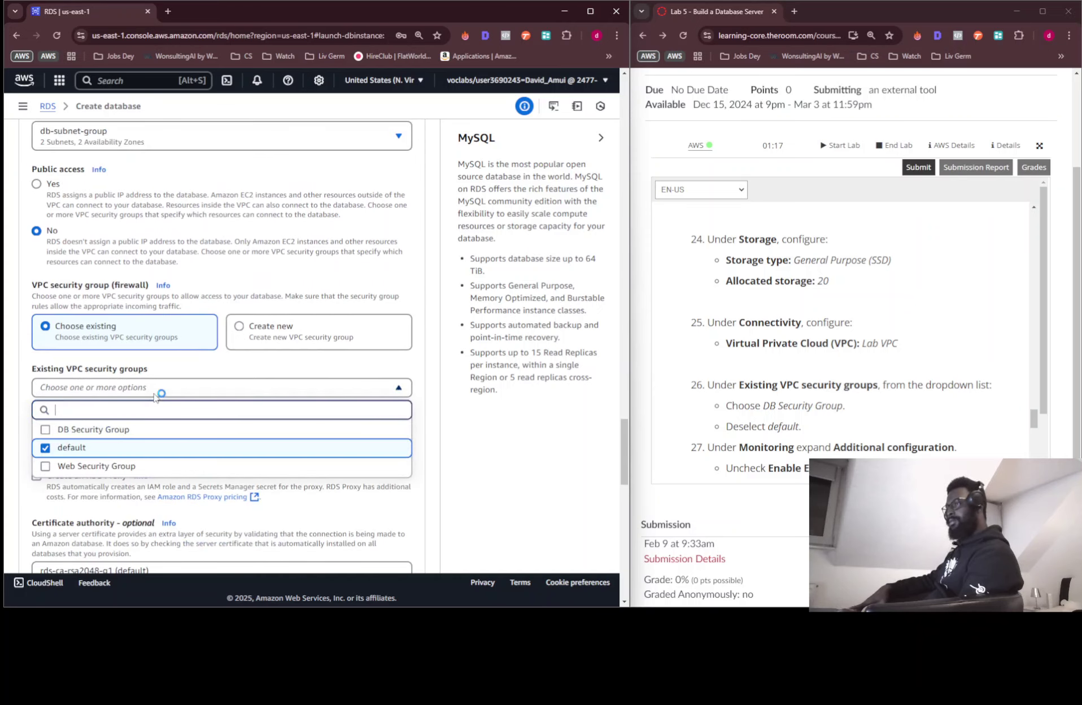
pyautogui.click(46, 431)
pyautogui.click(46, 449)
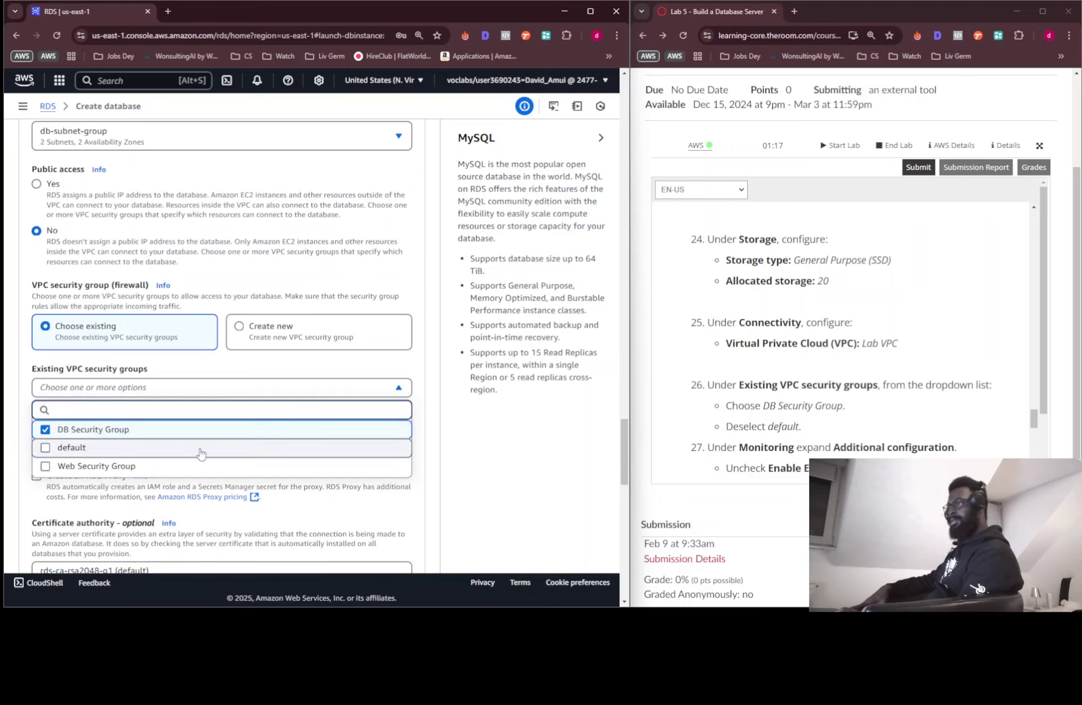
pyautogui.click(456, 449)
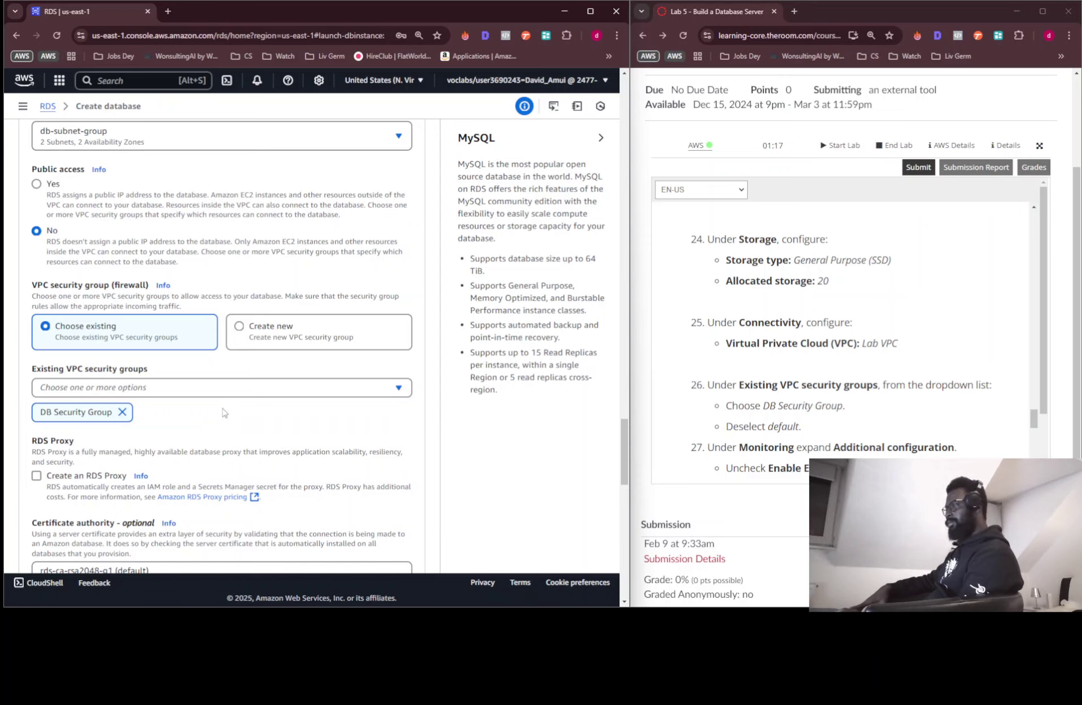
pyautogui.scroll(-1, 853, 409)
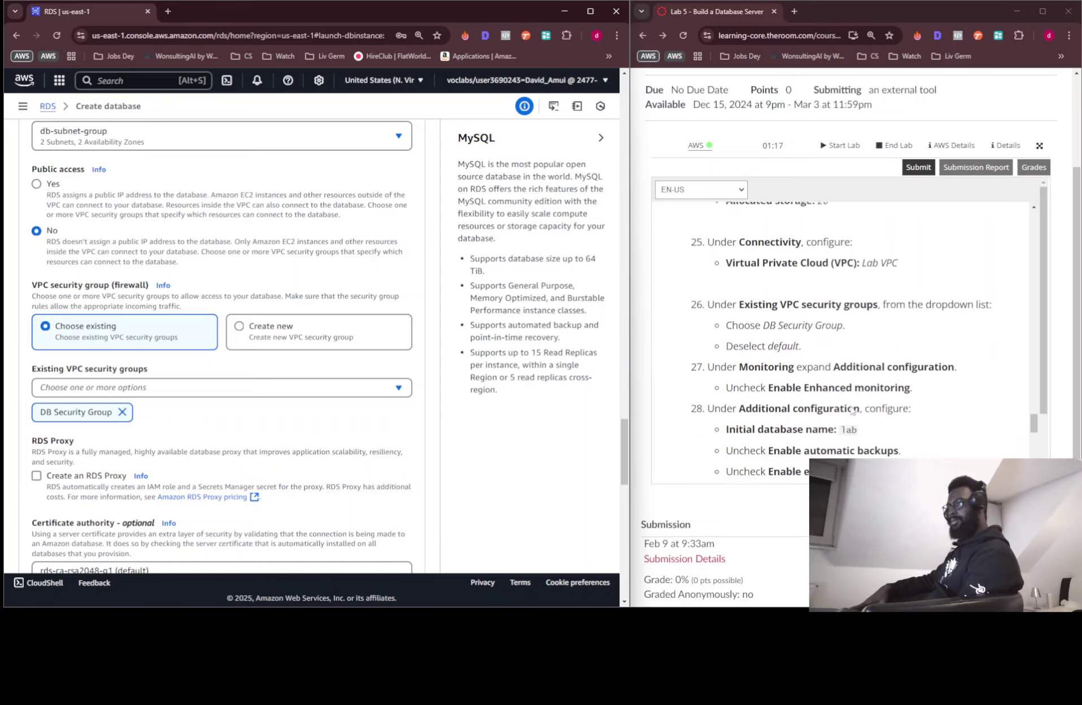
pyautogui.scroll(-1, 852, 409)
pyautogui.scroll(-4, 287, 450)
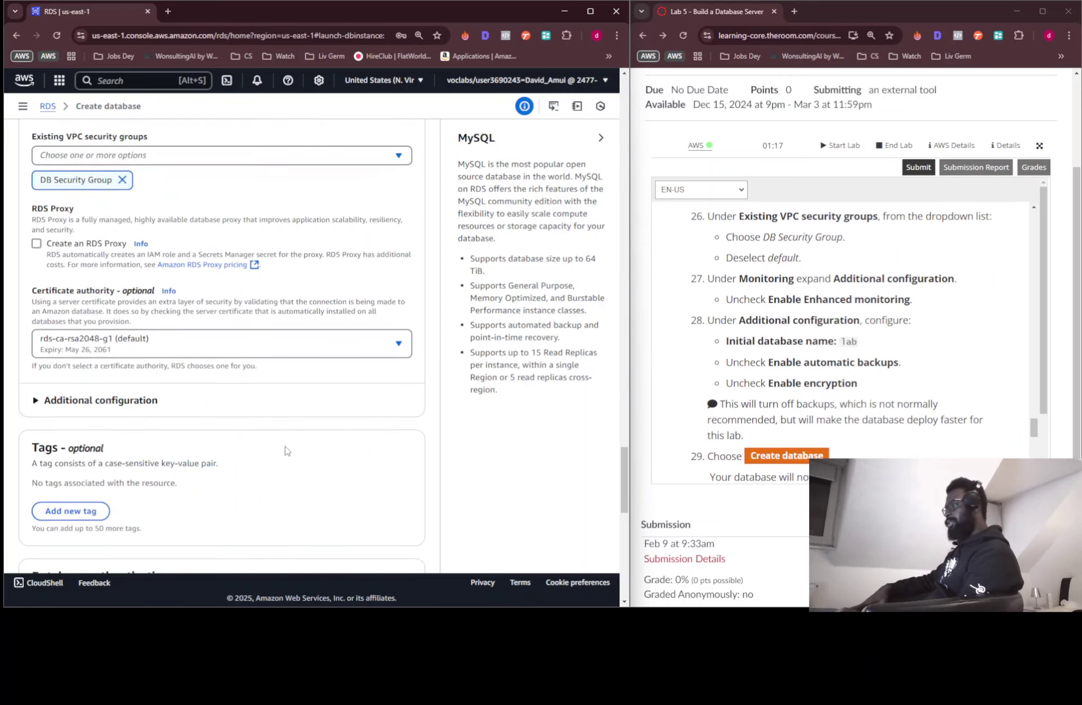
pyautogui.scroll(-3, 287, 450)
pyautogui.scroll(-1, 287, 450)
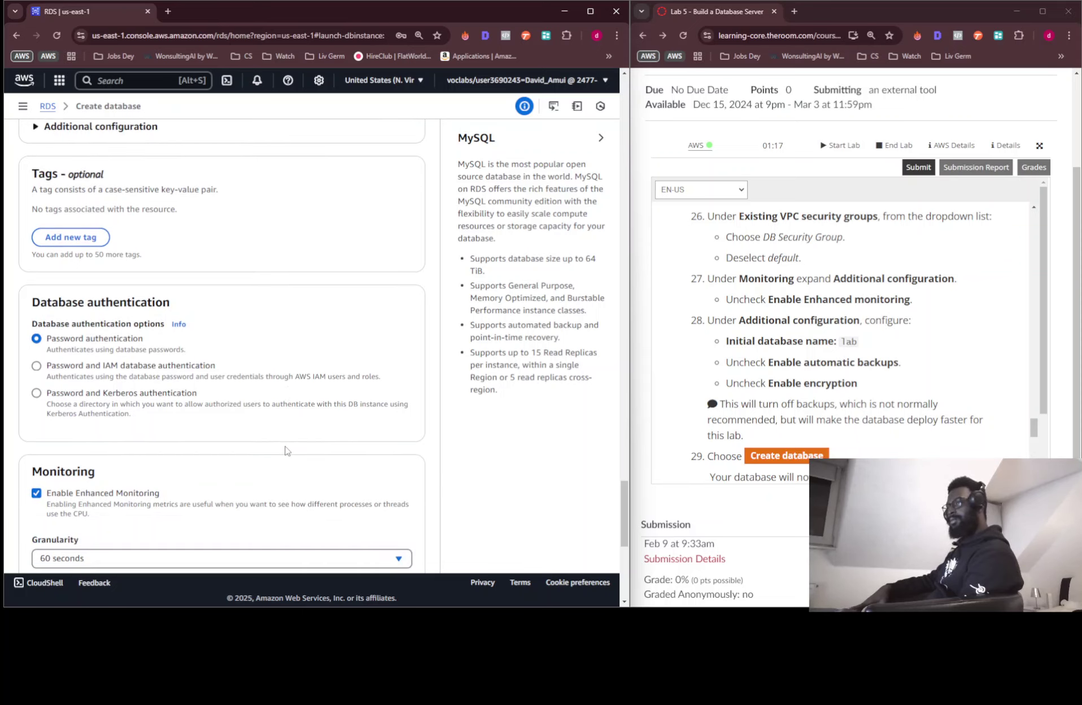
pyautogui.scroll(-1, 235, 443)
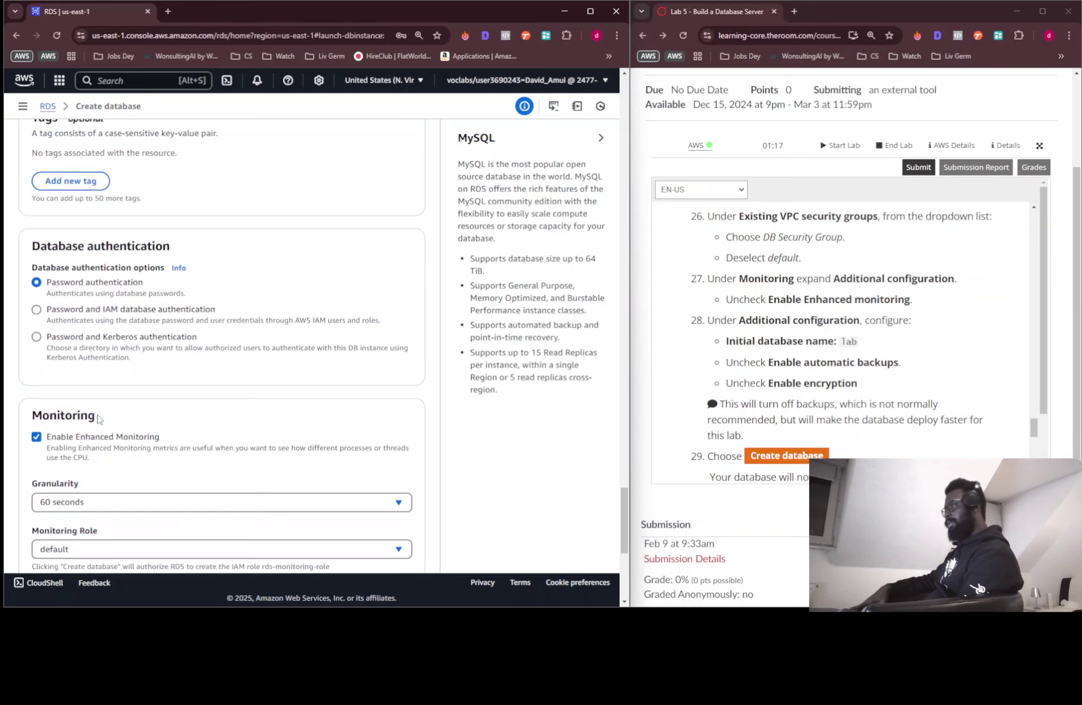
pyautogui.scroll(-3, 97, 420)
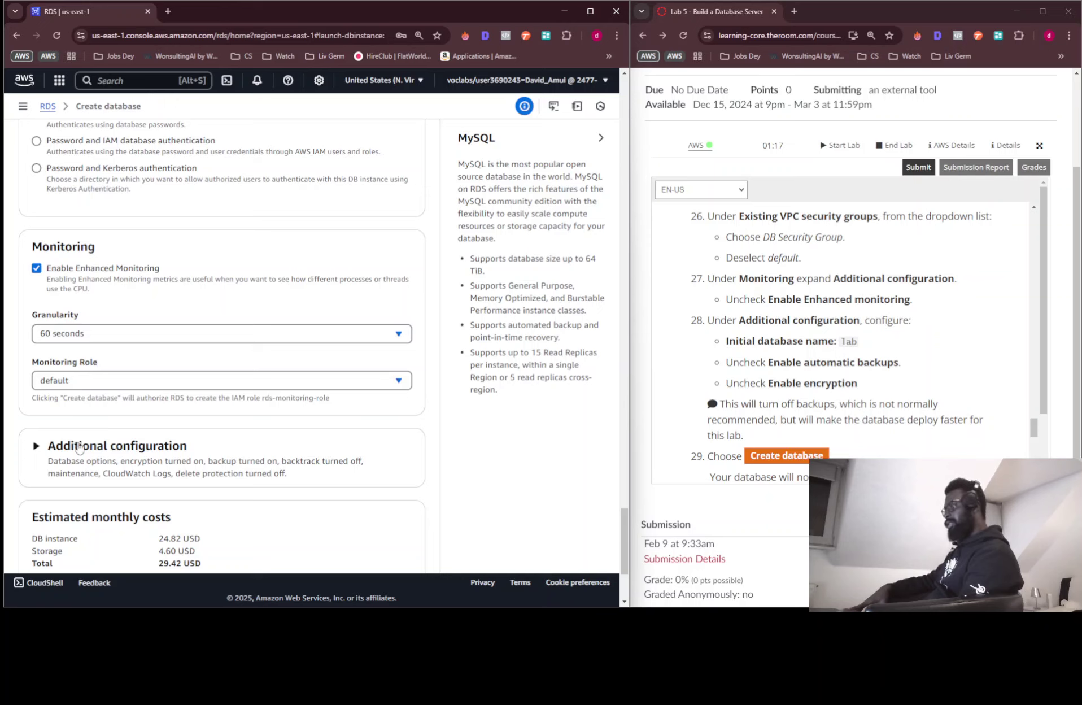
# Set the initial database name to 'lab' under Additional configuration
pyautogui.click(77, 442)
pyautogui.scroll(-3, 224, 390)
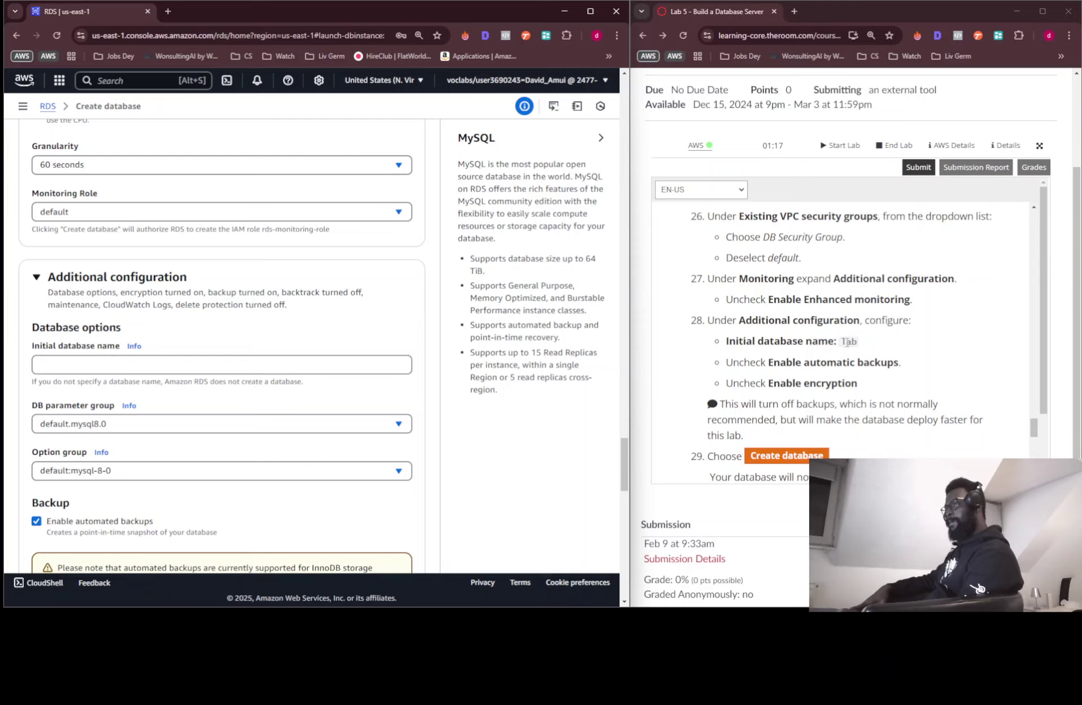
pyautogui.click(847, 342)
pyautogui.doubleClick(847, 341)
pyautogui.moveTo(847, 342); pyautogui.dragTo(221, 367)
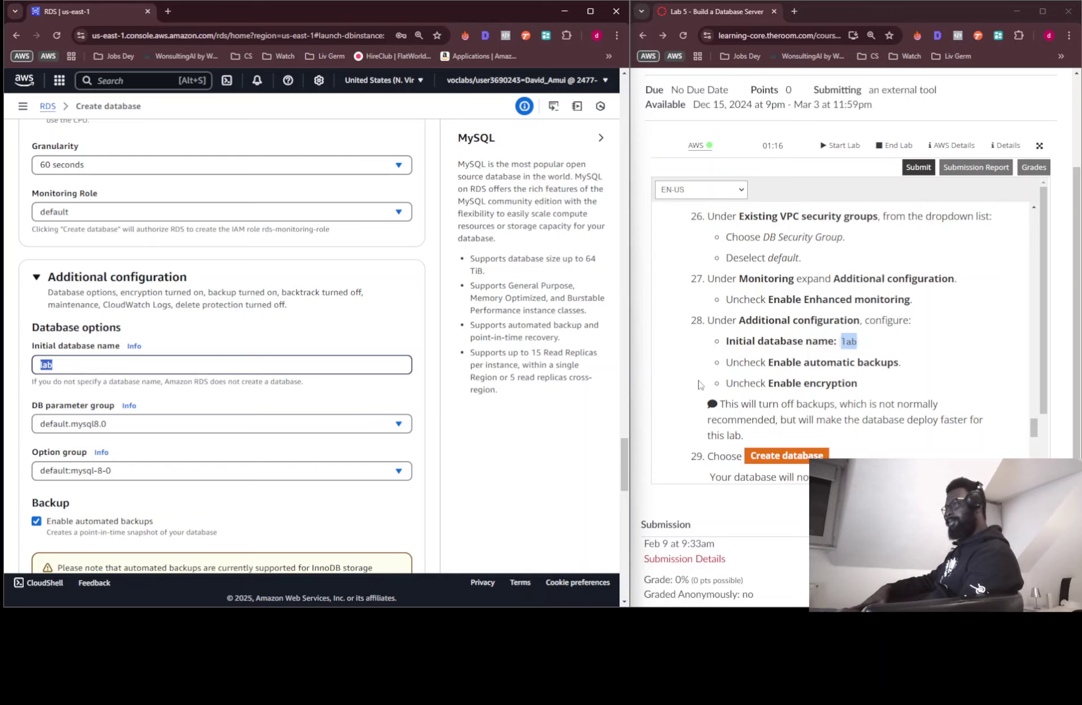
pyautogui.scroll(-1, 257, 418)
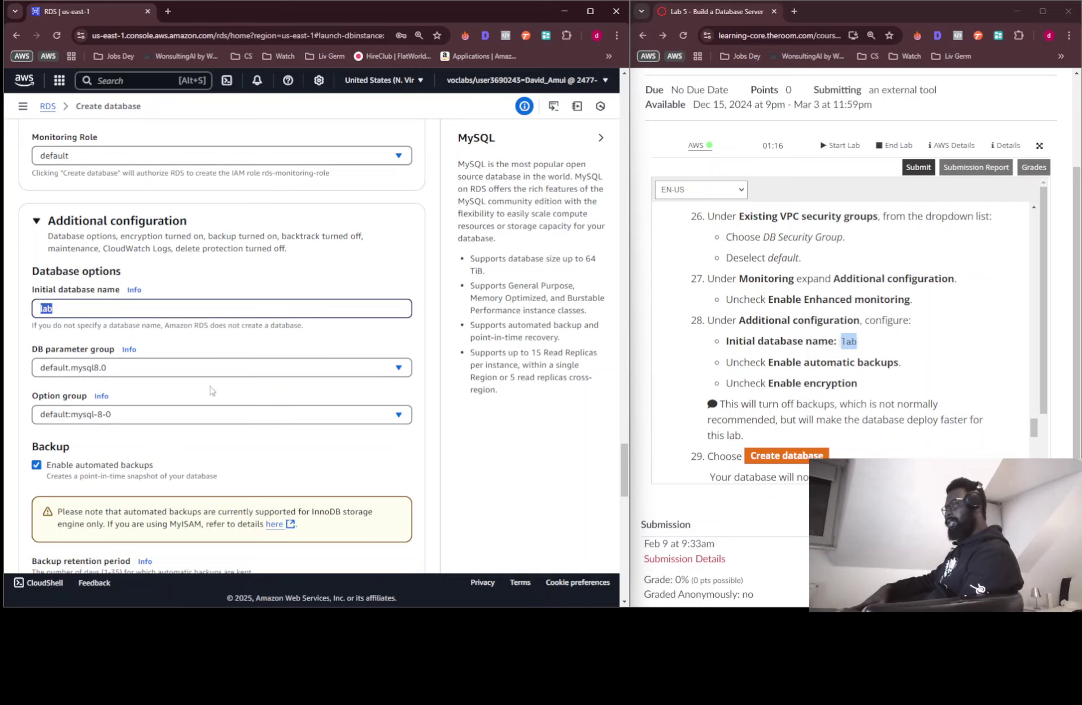
# Disable automated backups and encryption for the database
pyautogui.click(36, 465)
pyautogui.scroll(-3, 332, 404)
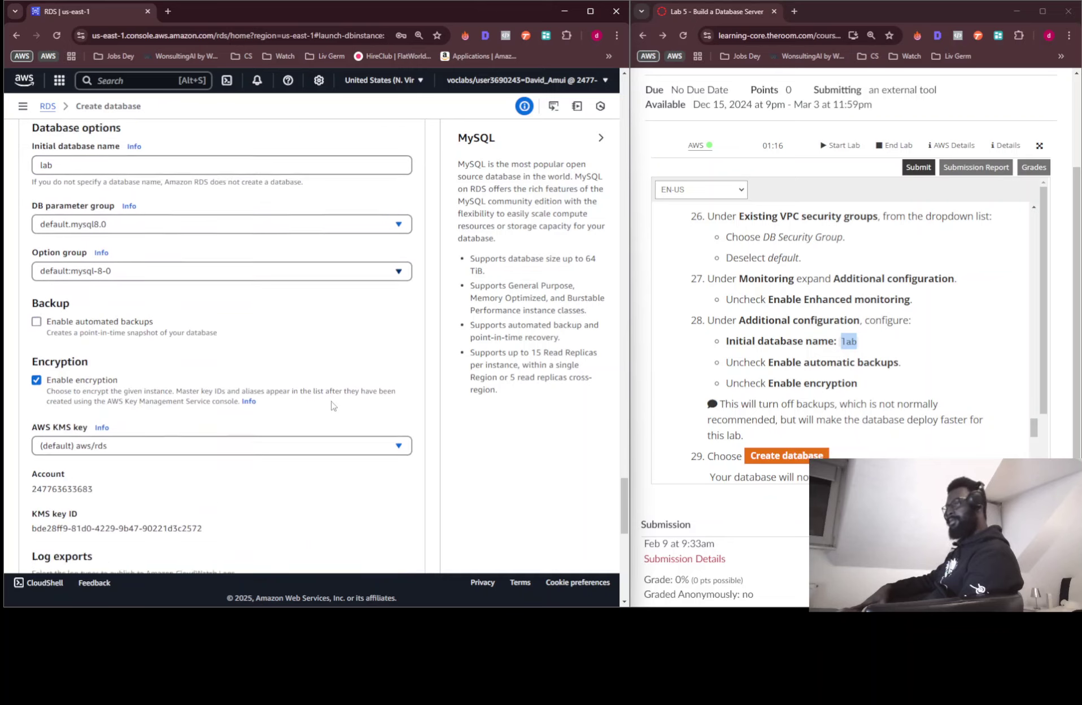
pyautogui.scroll(-3, 331, 405)
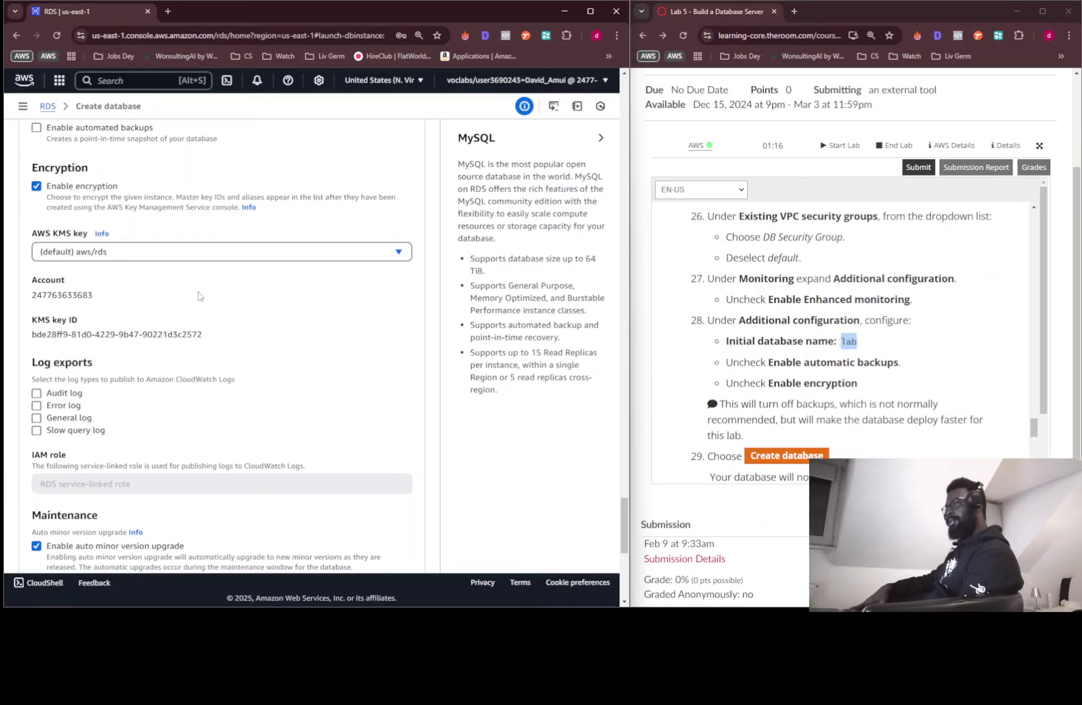
pyautogui.click(36, 185)
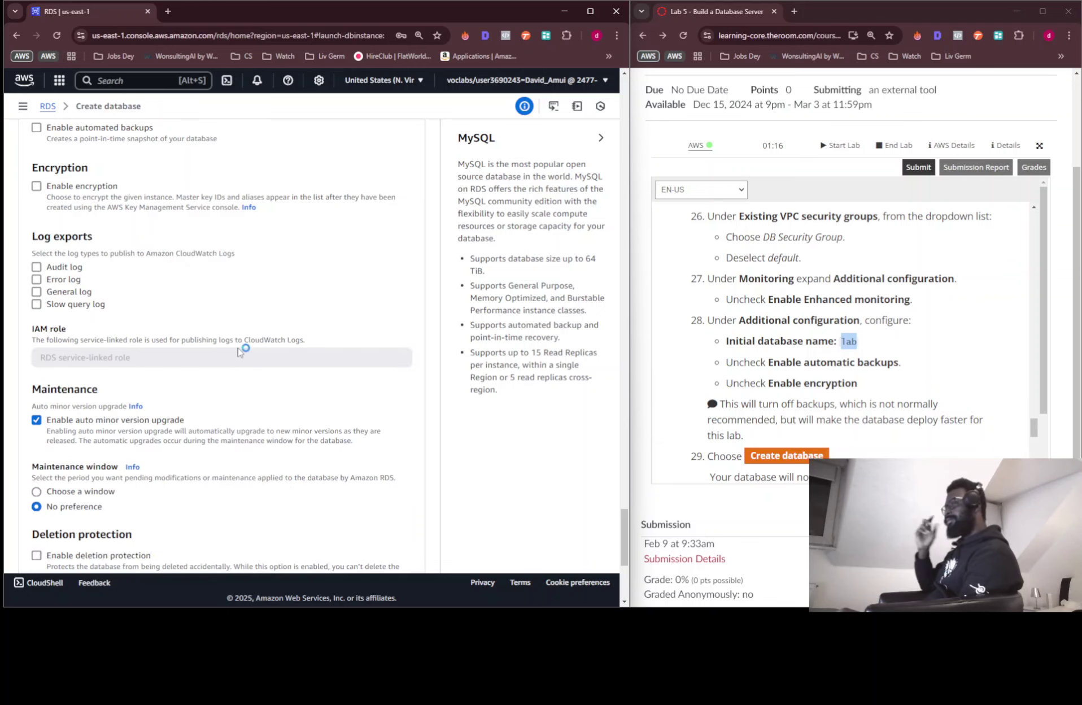
pyautogui.scroll(-3, 240, 349)
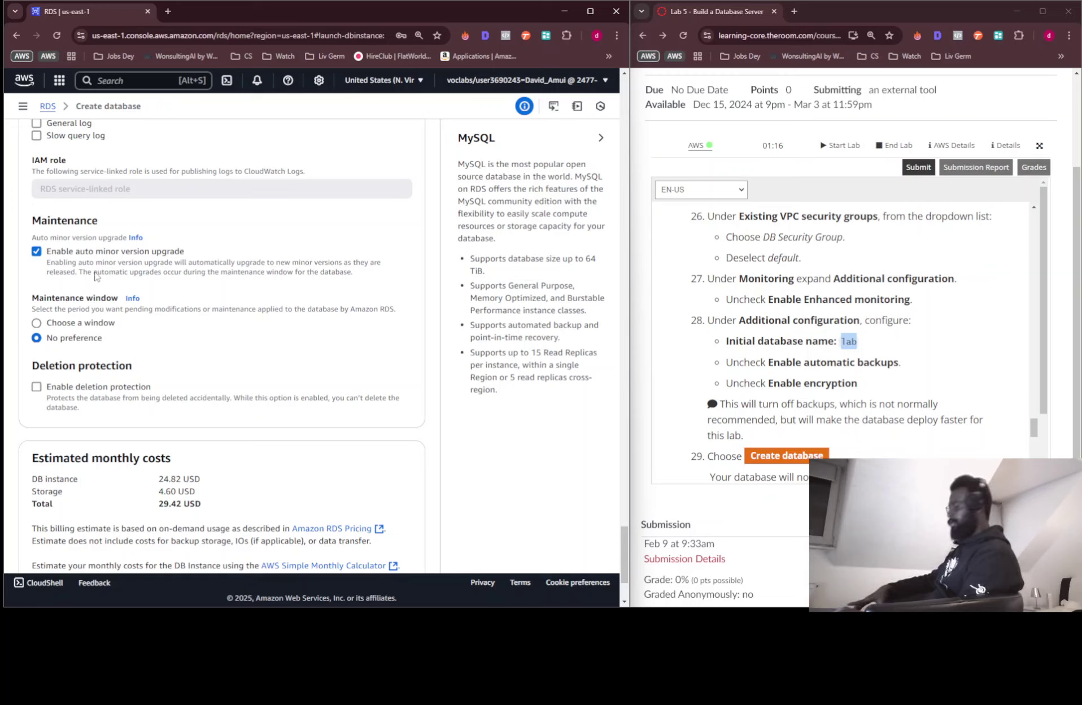
# Uncheck Enhanced Monitoring, then review the form down to the 29.42 USD monthly estimate
pyautogui.scroll(-3, 764, 362)
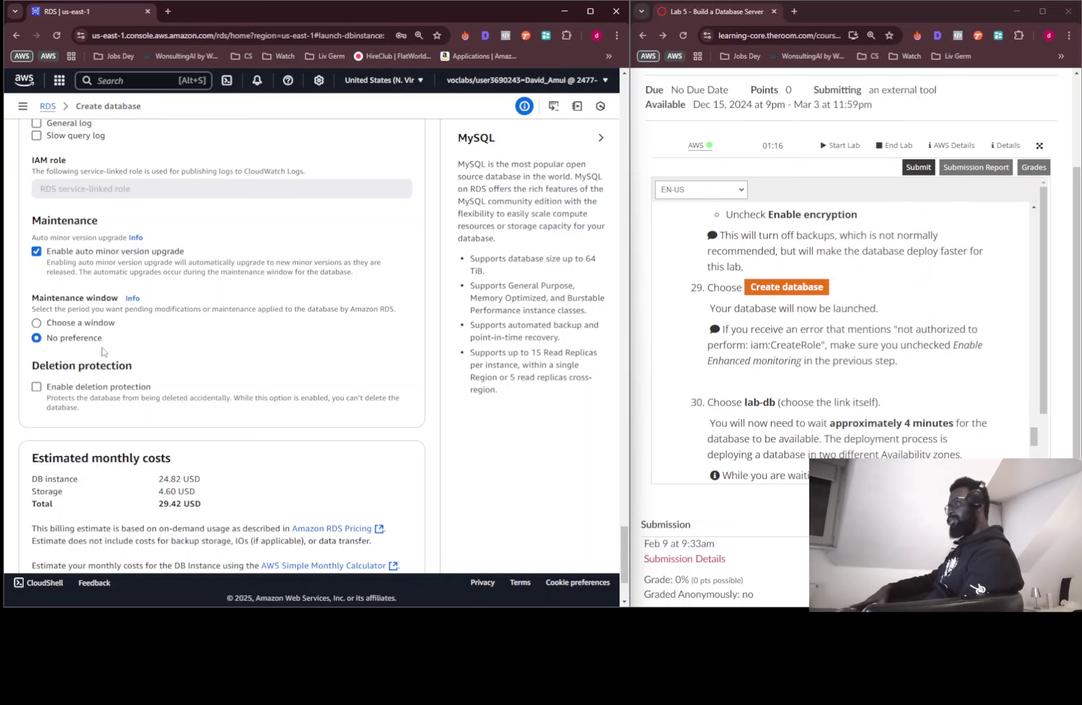
pyautogui.scroll(-3, 103, 351)
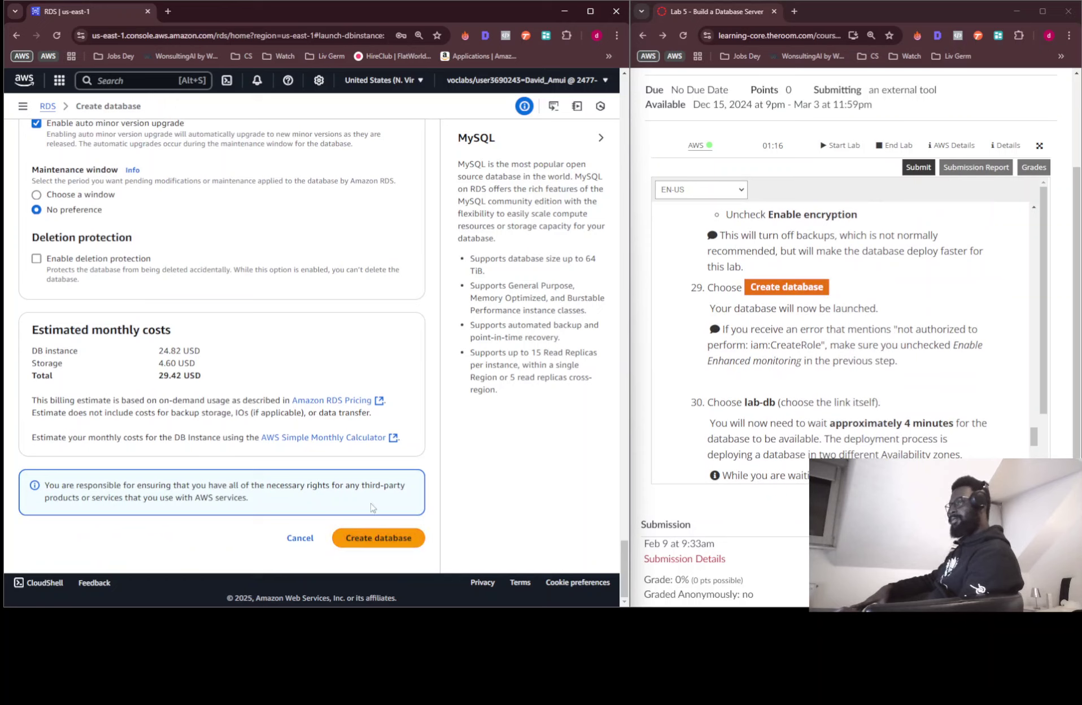
pyautogui.scroll(4, 869, 384)
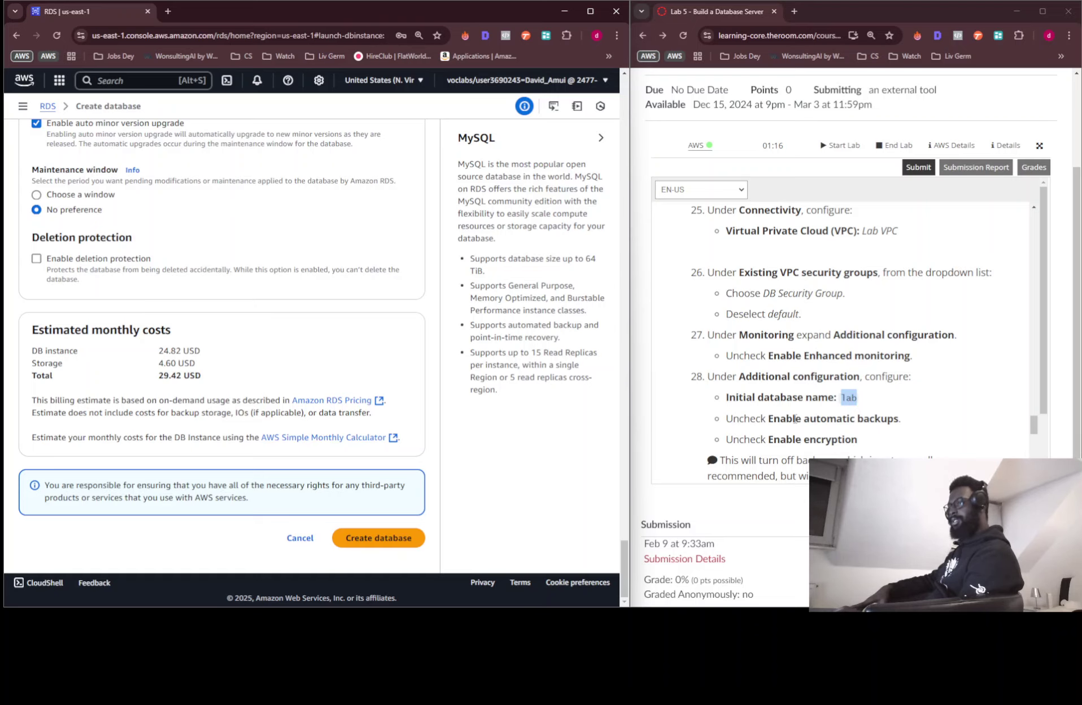
pyautogui.scroll(10, 362, 383)
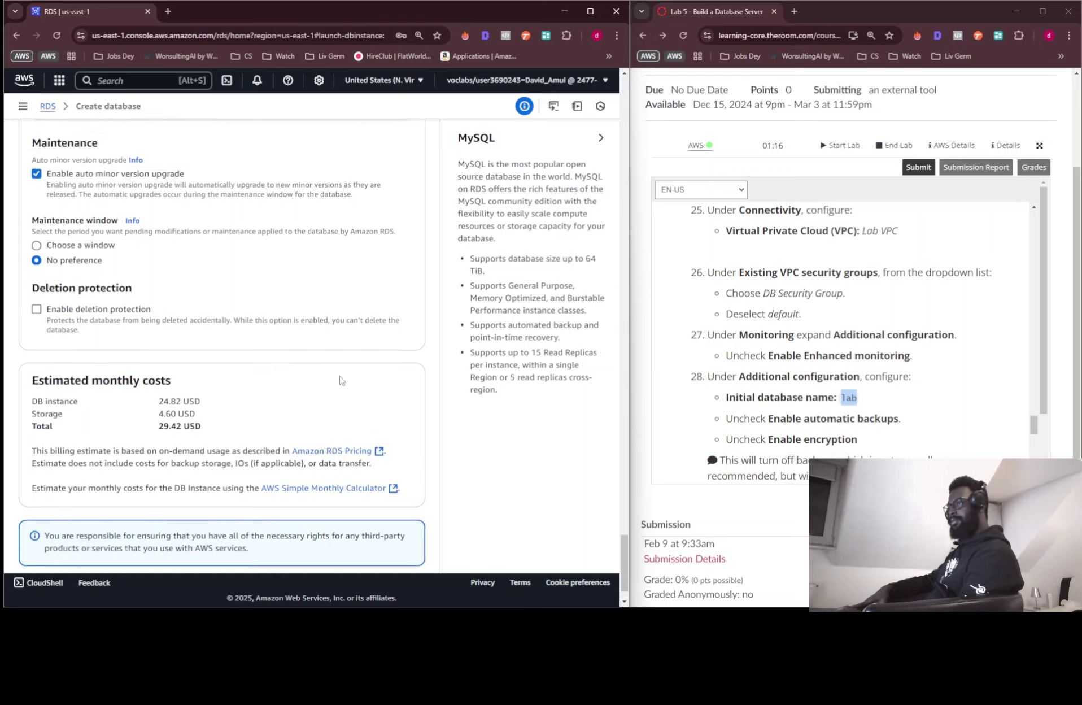
pyautogui.scroll(7, 340, 380)
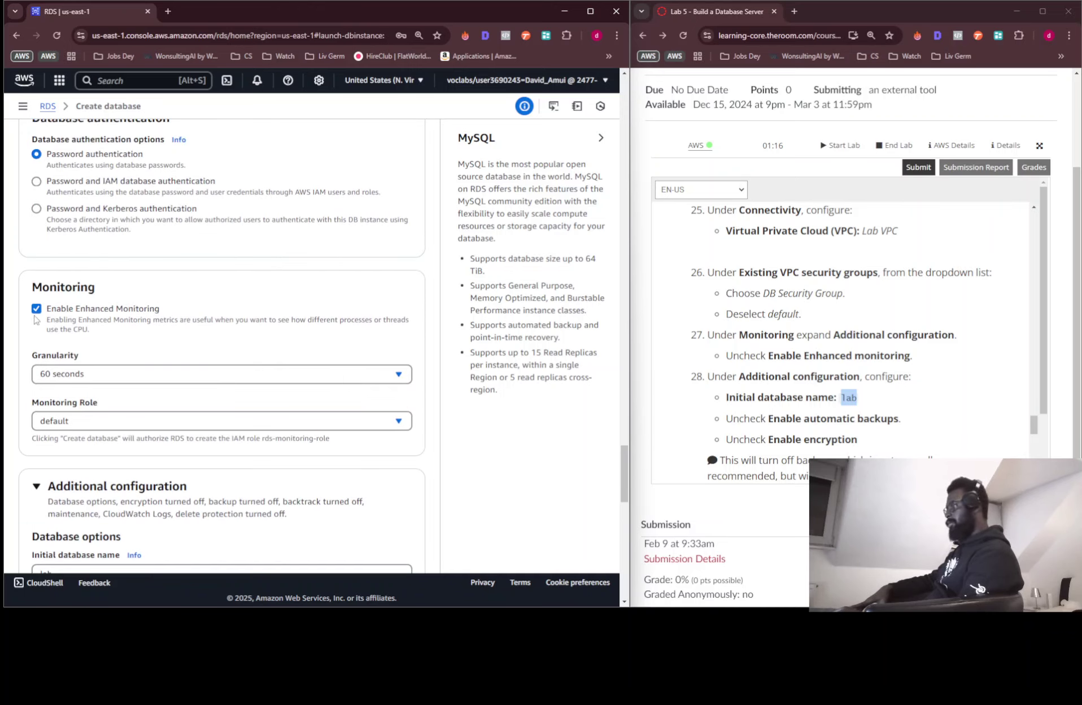
pyautogui.click(36, 309)
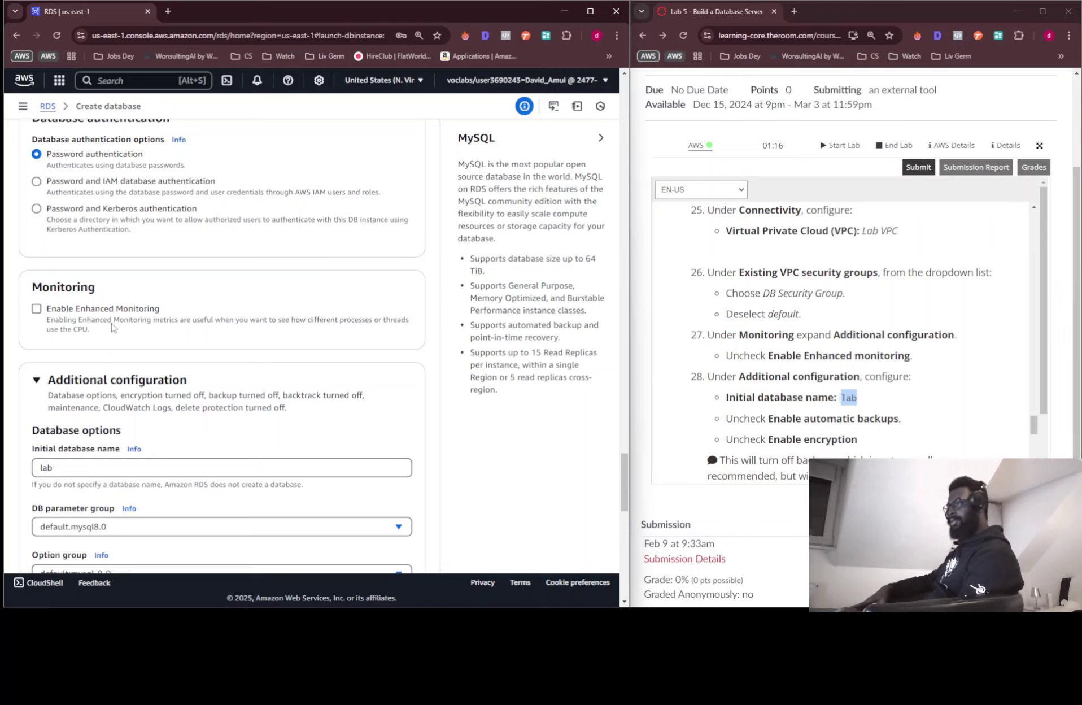
pyautogui.scroll(-1, 127, 328)
pyautogui.scroll(-2, 127, 328)
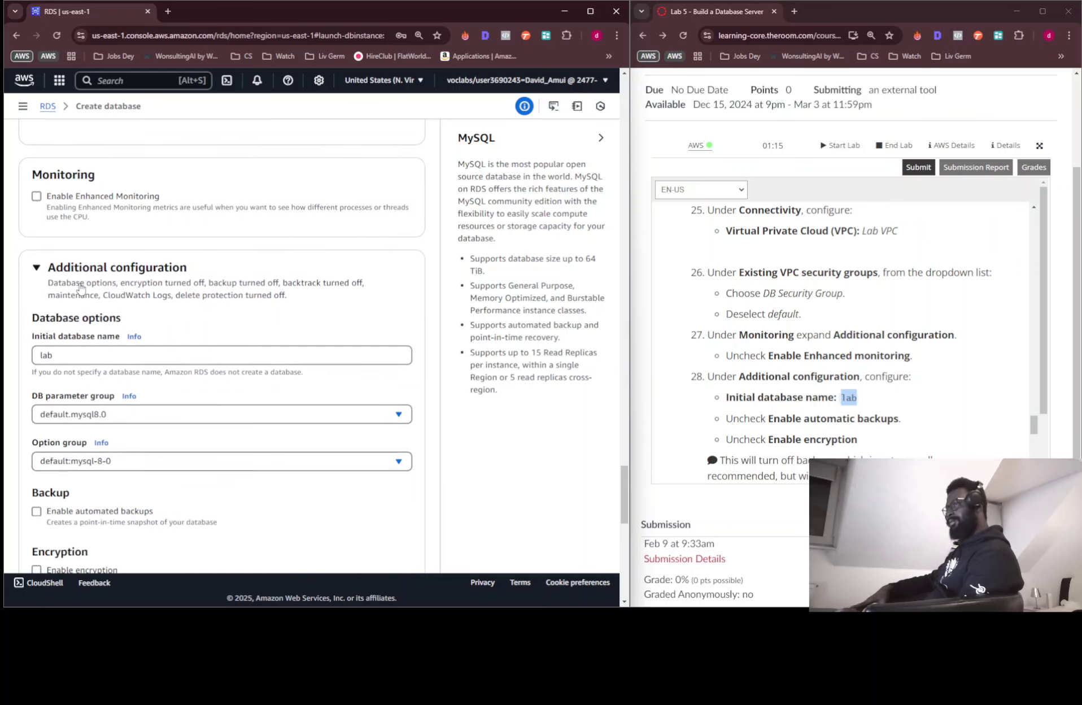
pyautogui.scroll(-2, 93, 346)
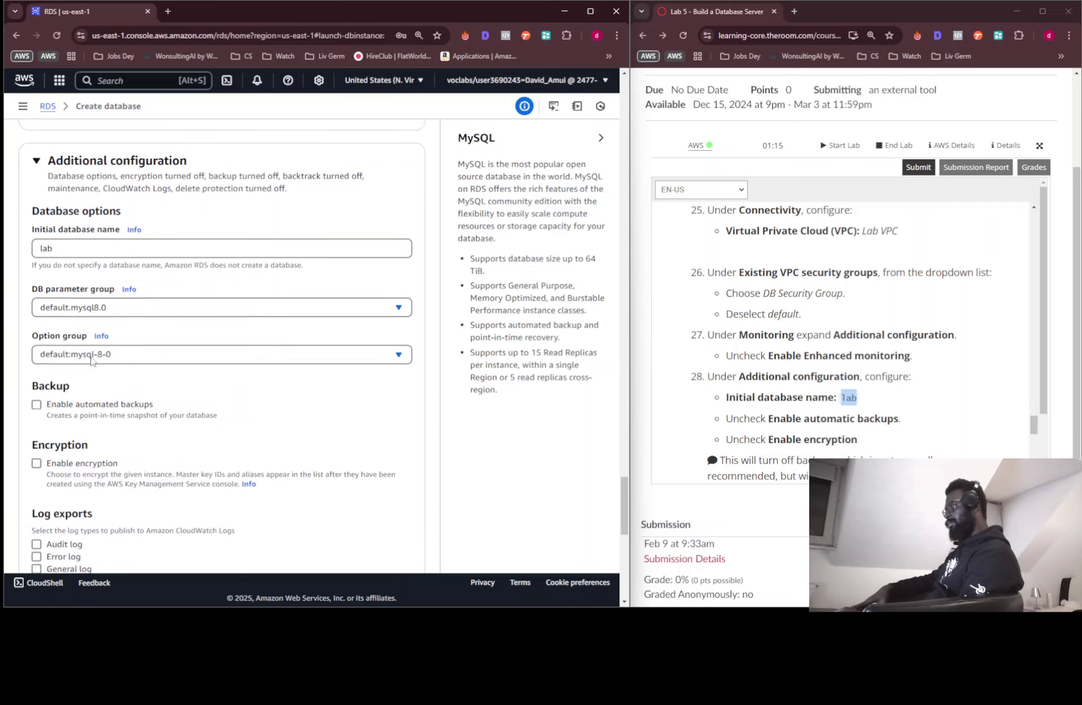
pyautogui.scroll(-1, 84, 401)
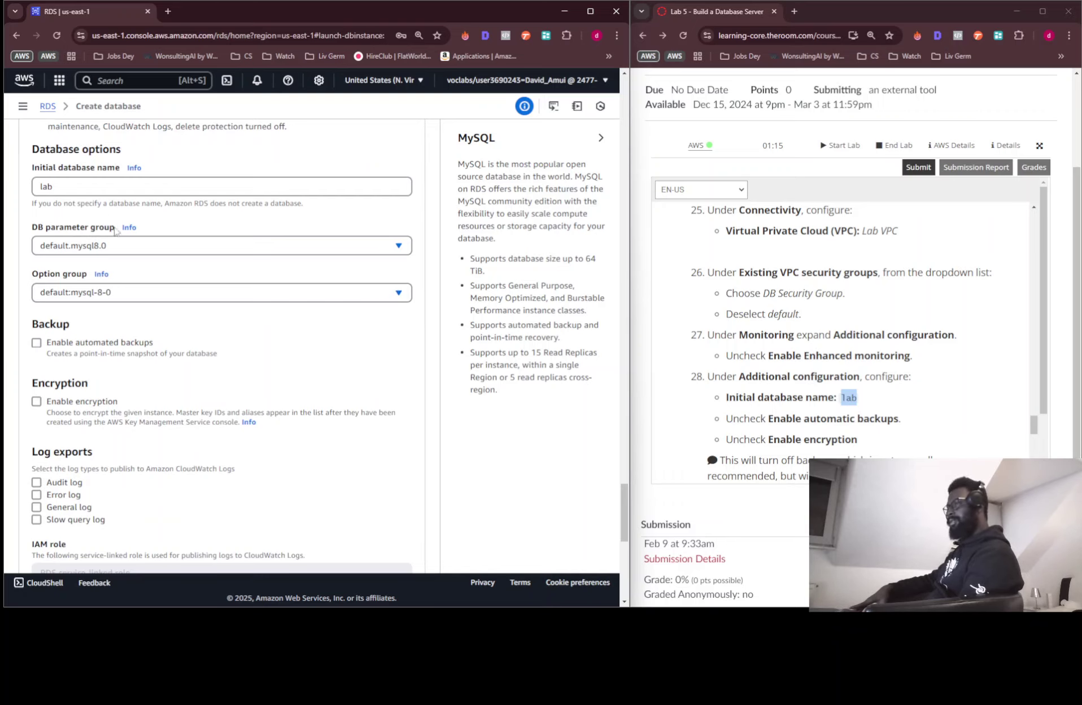
pyautogui.scroll(-3, 115, 229)
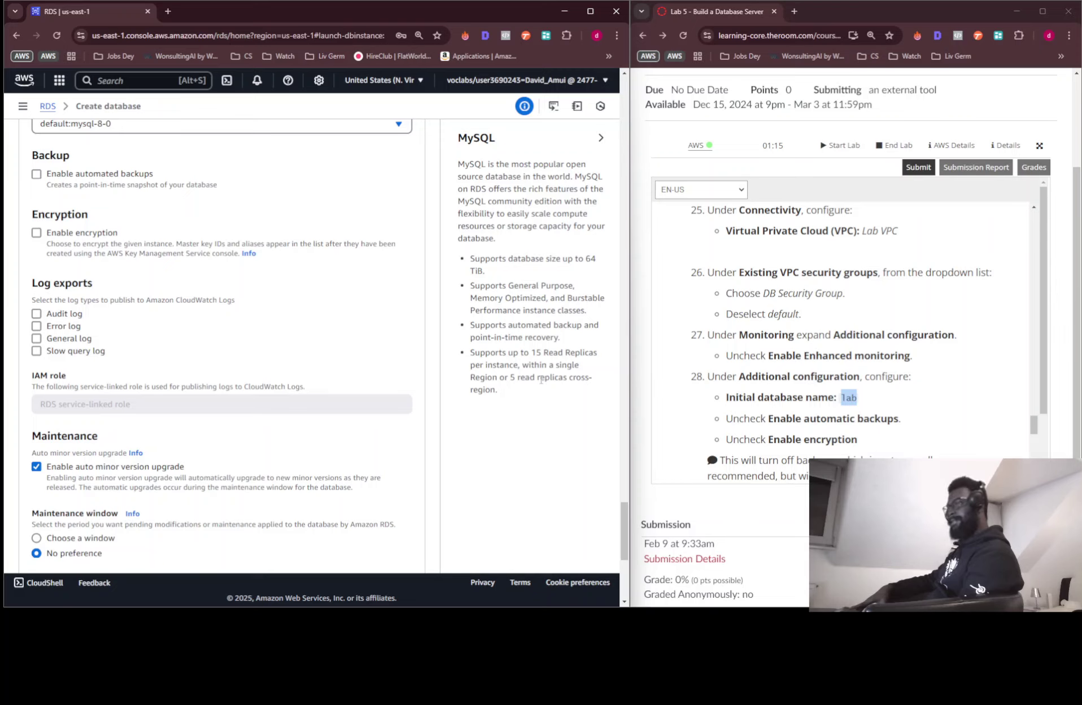
pyautogui.scroll(-4, 767, 367)
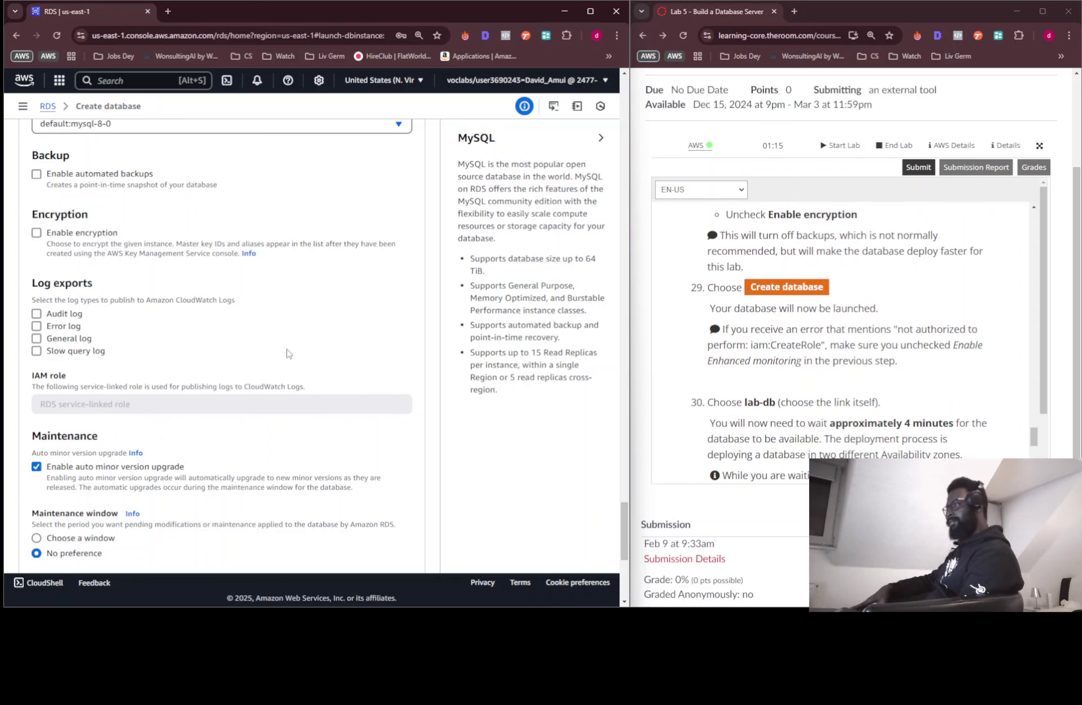
pyautogui.scroll(-3, 299, 353)
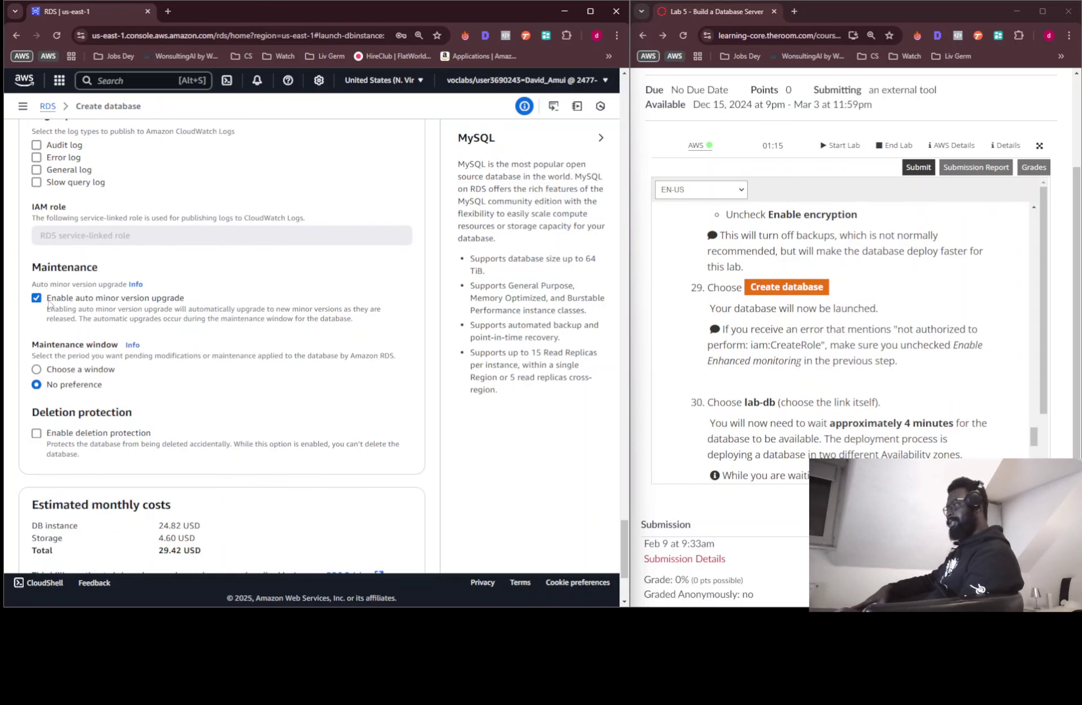
pyautogui.scroll(-2, 243, 346)
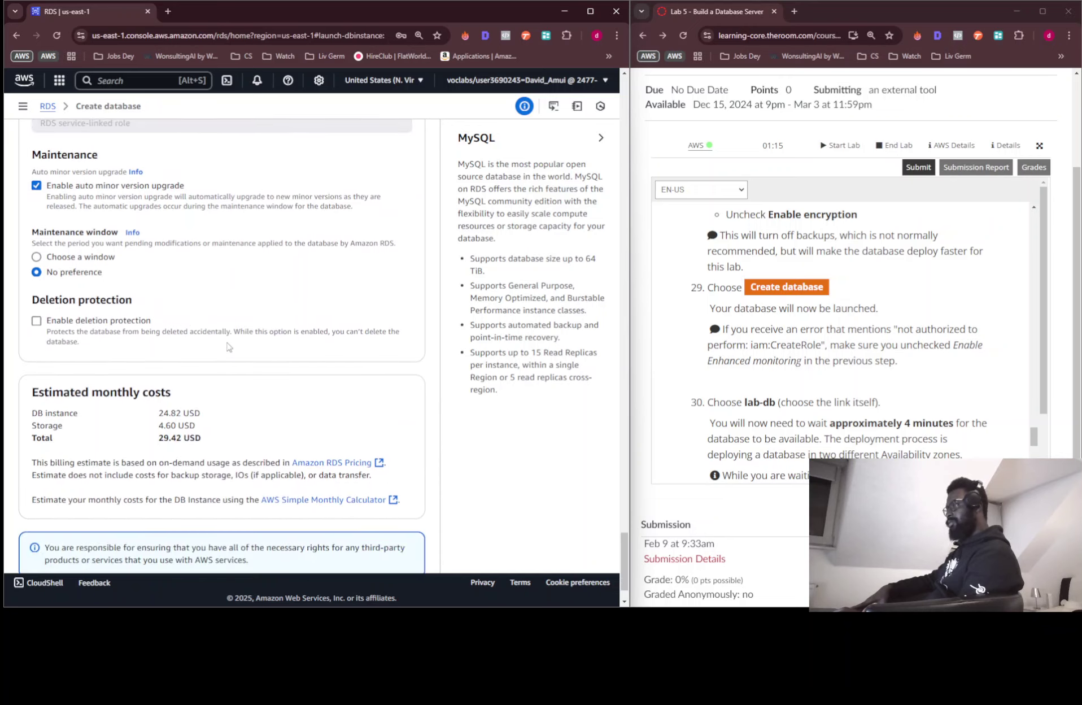
pyautogui.scroll(-1, 228, 347)
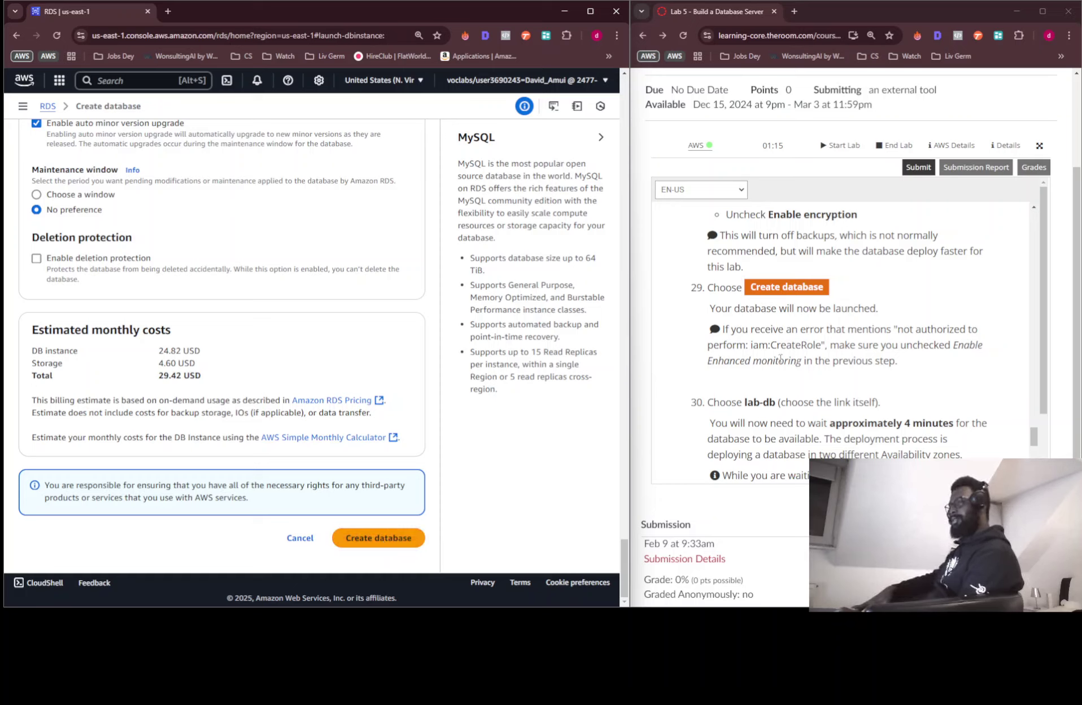
# Create the lab-db database, dismissing the browser password warning and add-ons popup
pyautogui.click(364, 535)
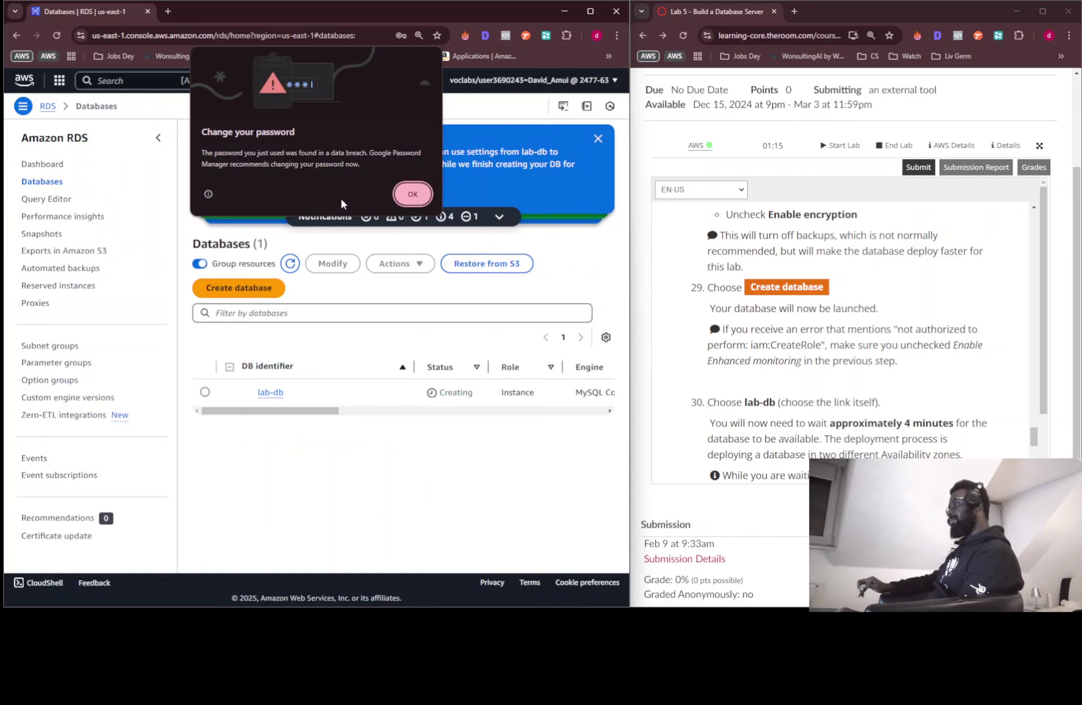
pyautogui.click(407, 192)
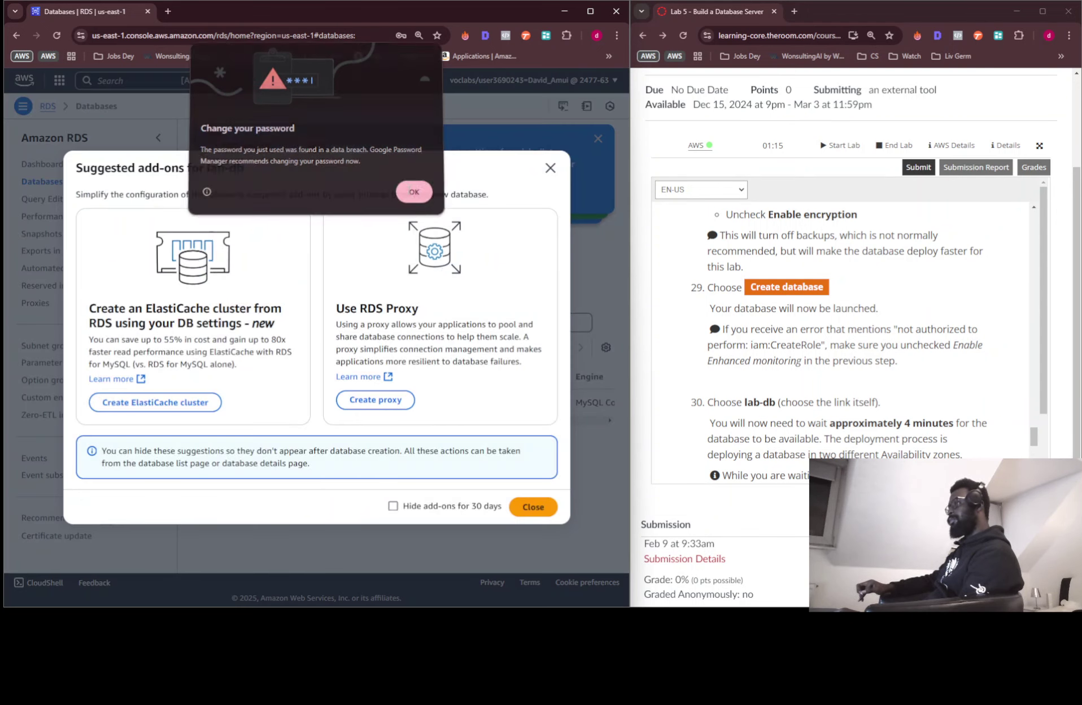
pyautogui.click(550, 168)
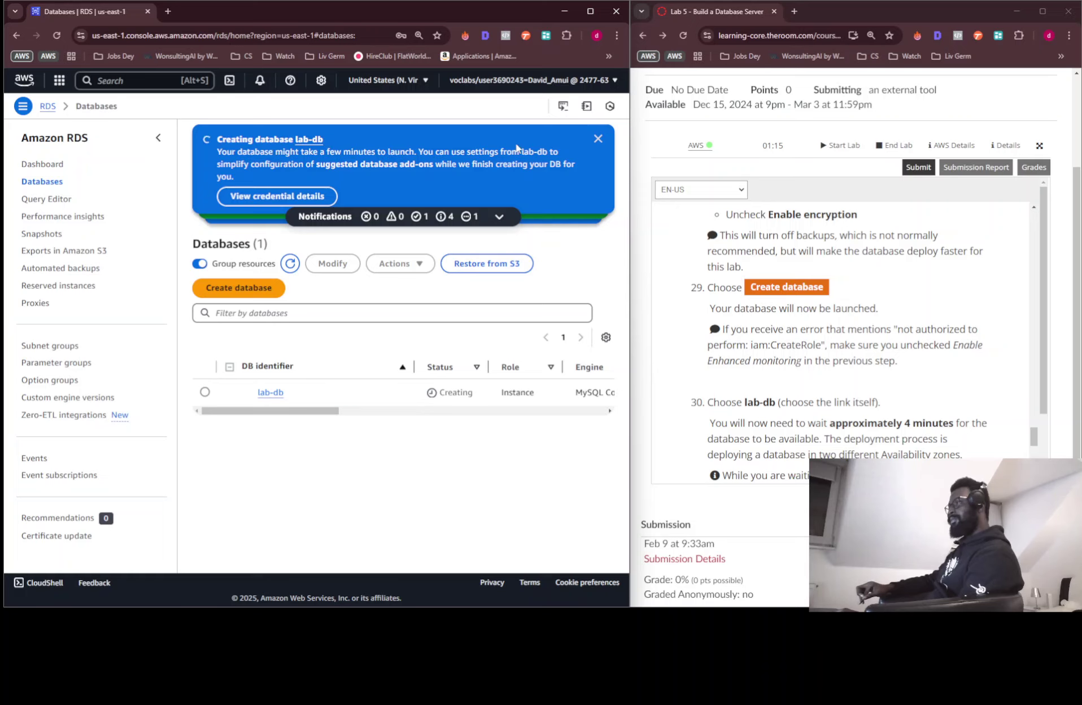
pyautogui.scroll(-2, 765, 358)
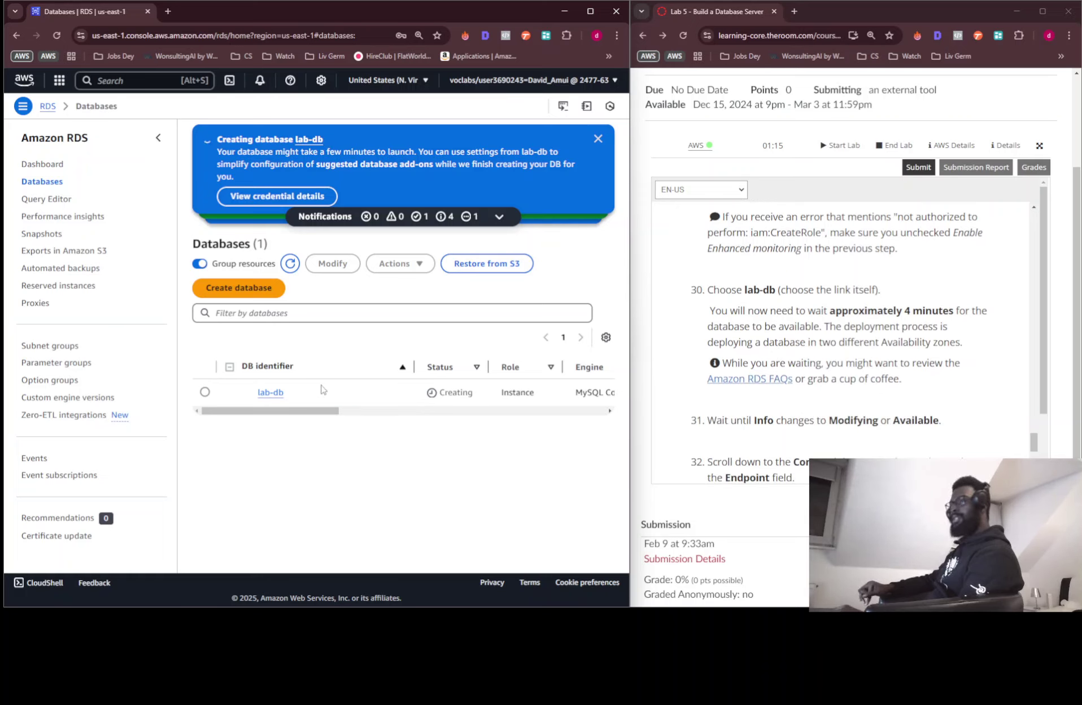
# Open lab-db's details, zoom the page to 80%, and refresh until the endpoint shows
pyautogui.click(270, 394)
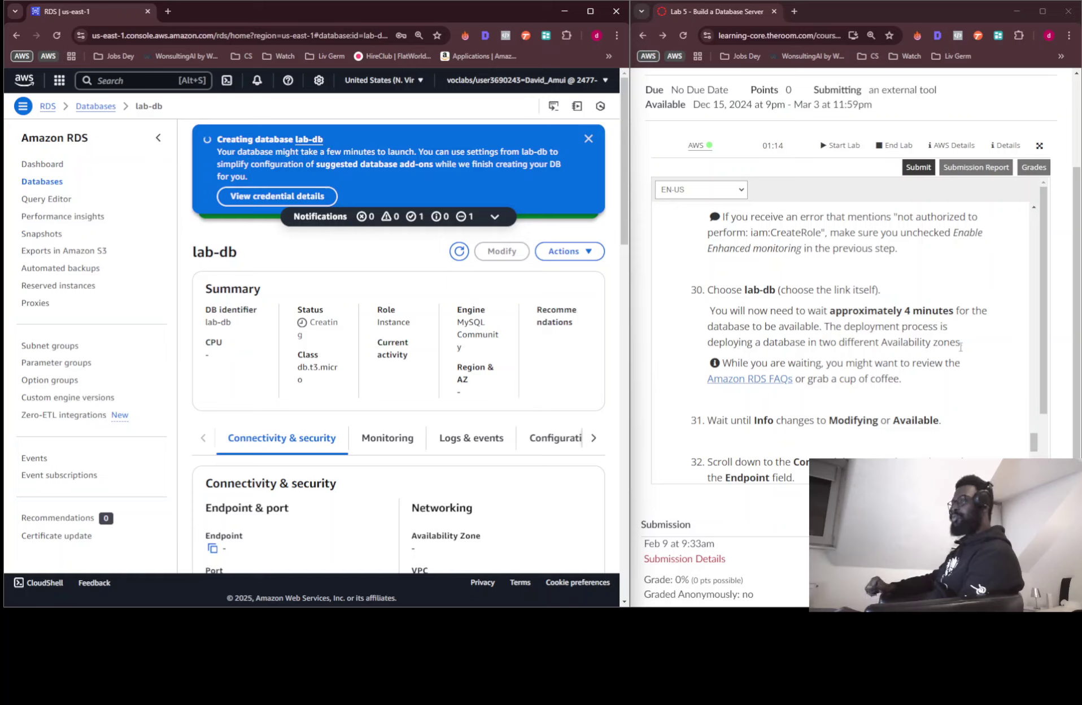
pyautogui.scroll(-2, 841, 360)
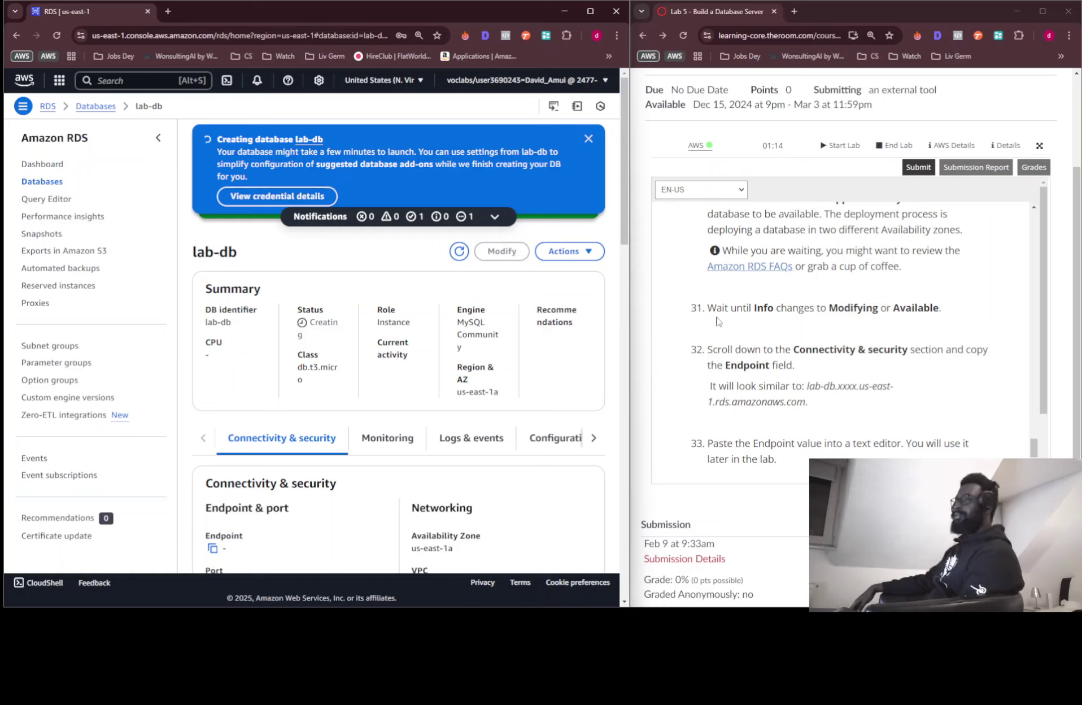
pyautogui.scroll(-3, 344, 291)
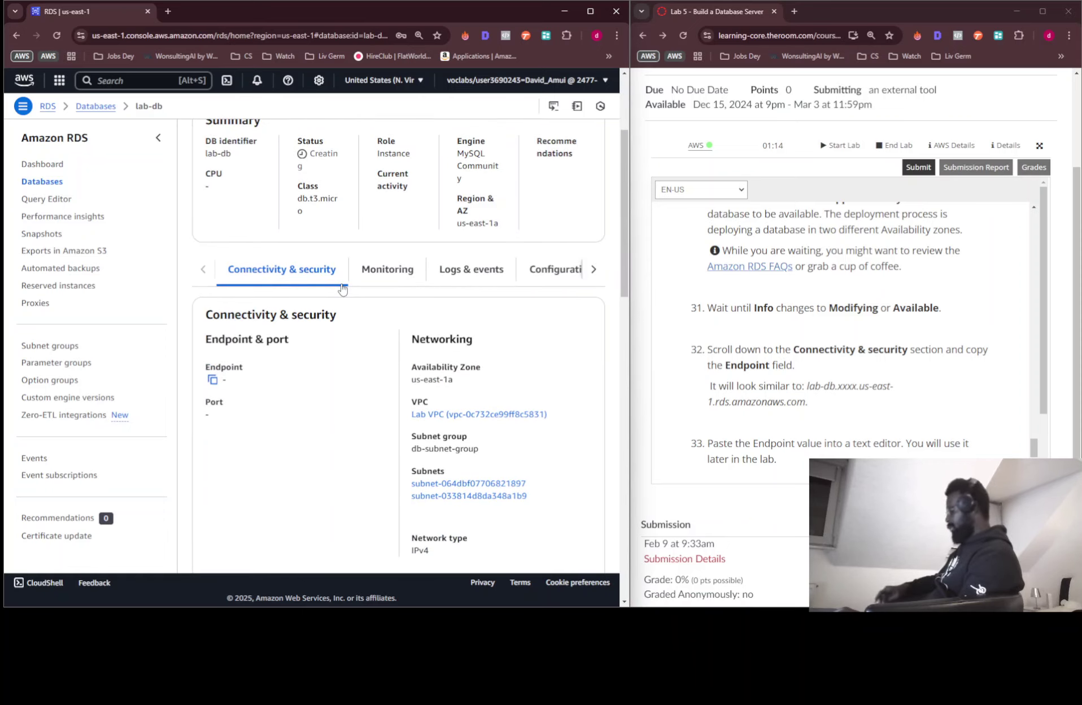
pyautogui.hotkey('ctrl', '-')
pyautogui.scroll(3, 342, 288)
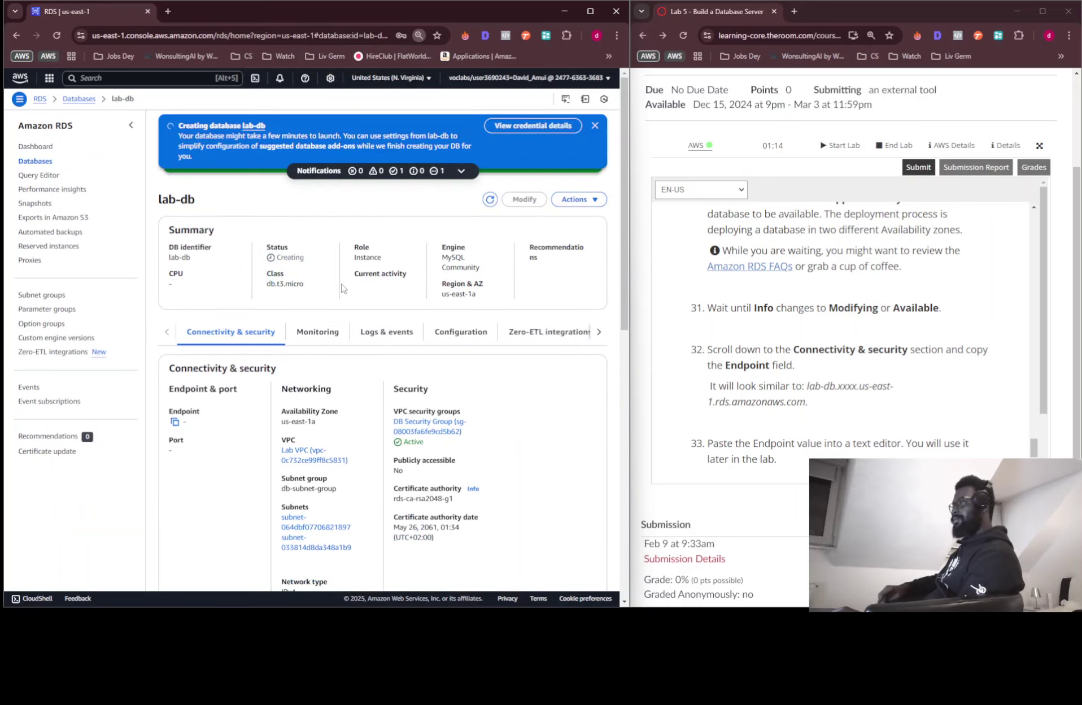
pyautogui.hotkey('ctrl', '-')
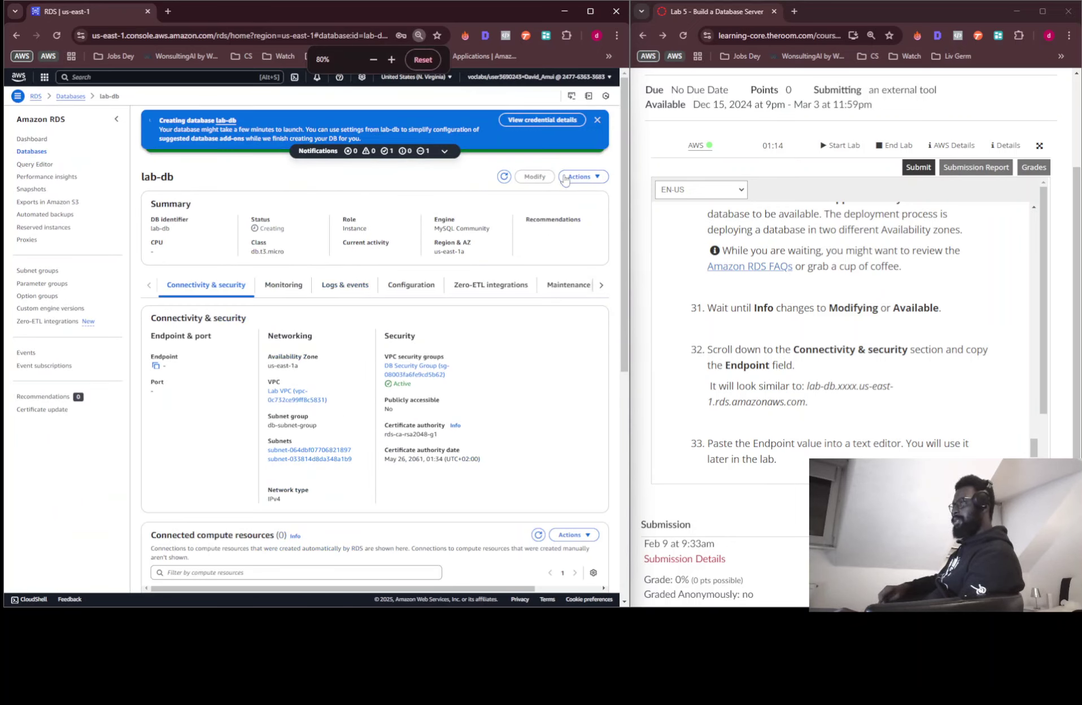
pyautogui.click(502, 178)
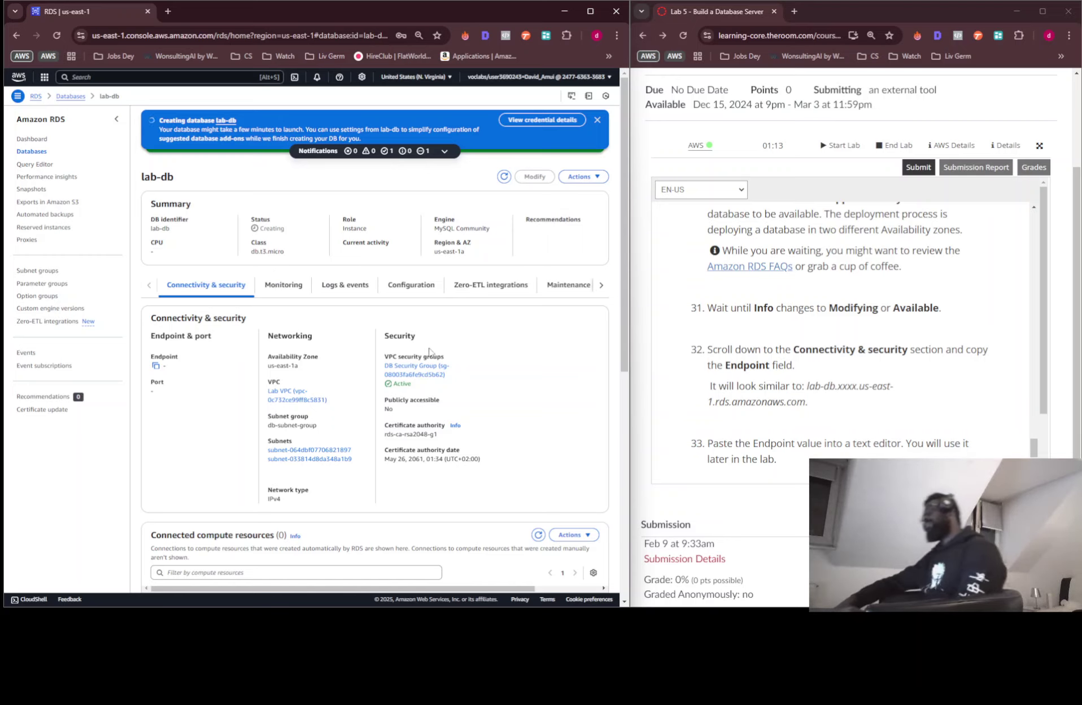
pyautogui.scroll(-5, 415, 352)
pyautogui.scroll(-3, 418, 354)
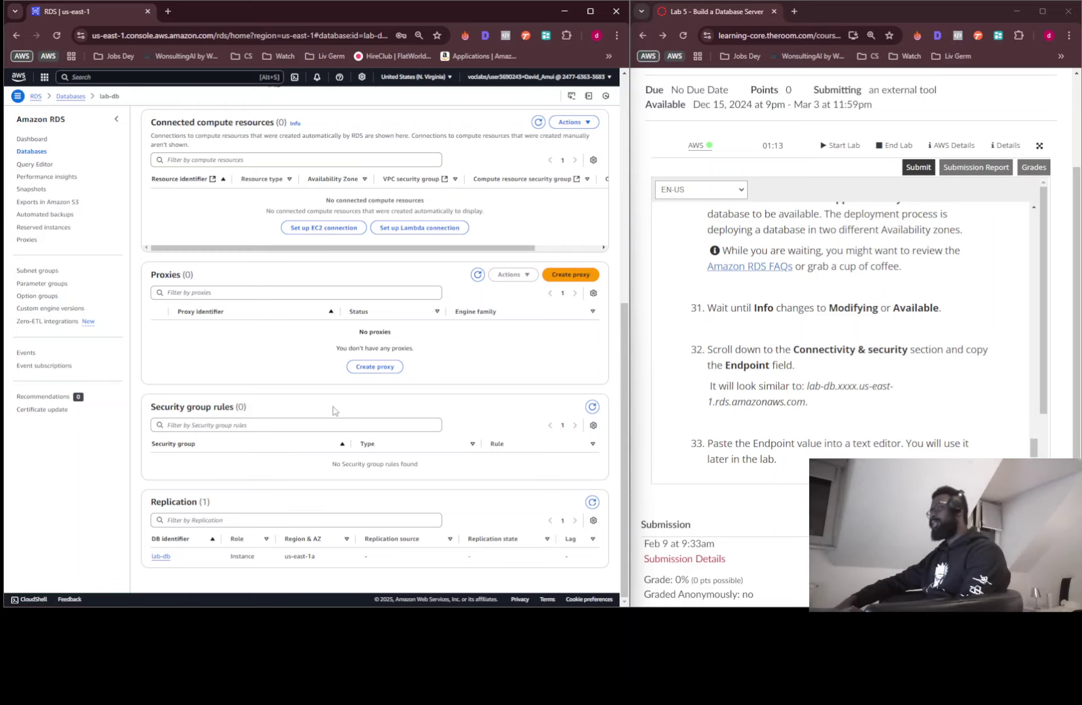
pyautogui.scroll(3, 213, 419)
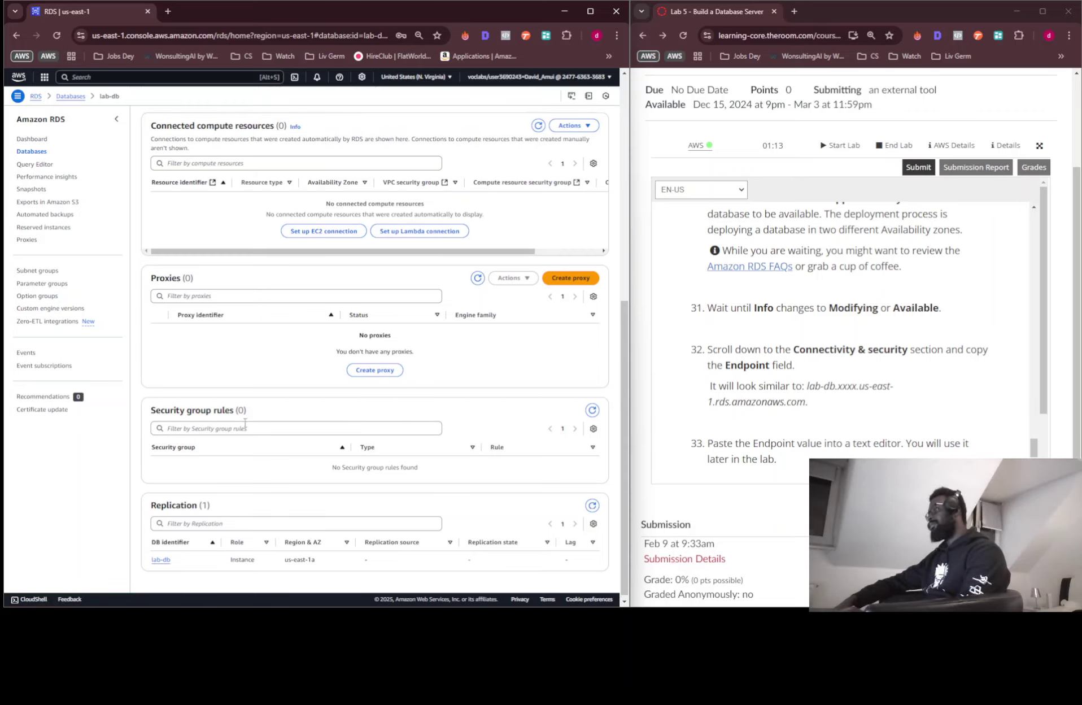
pyautogui.scroll(4, 244, 421)
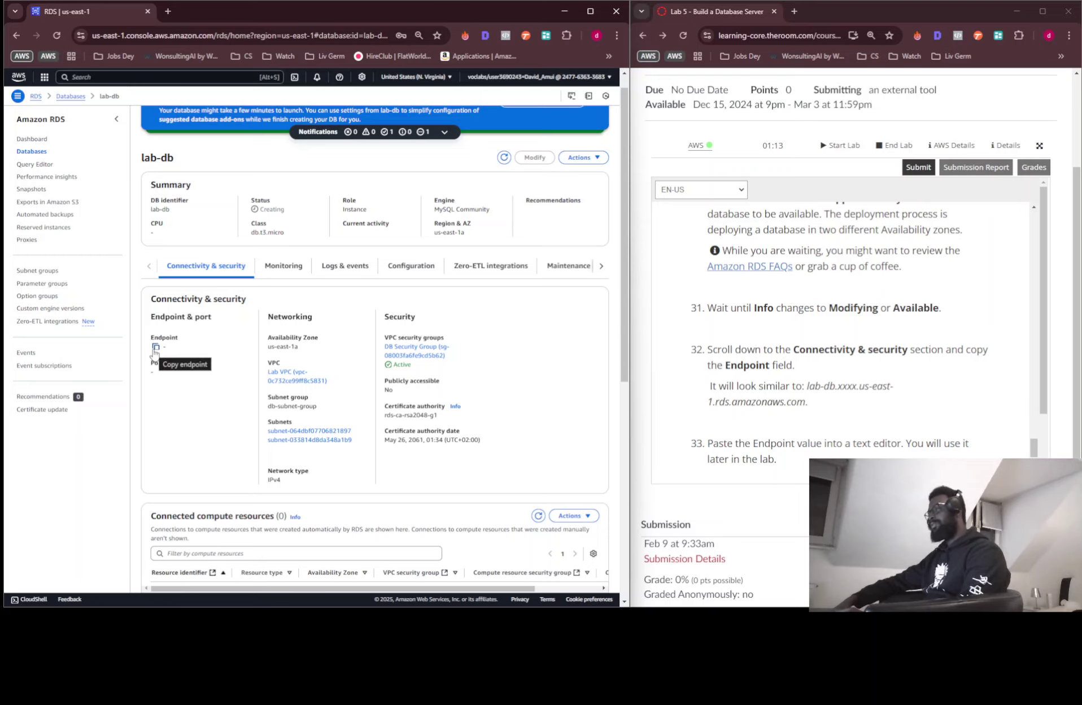
pyautogui.scroll(1, 278, 180)
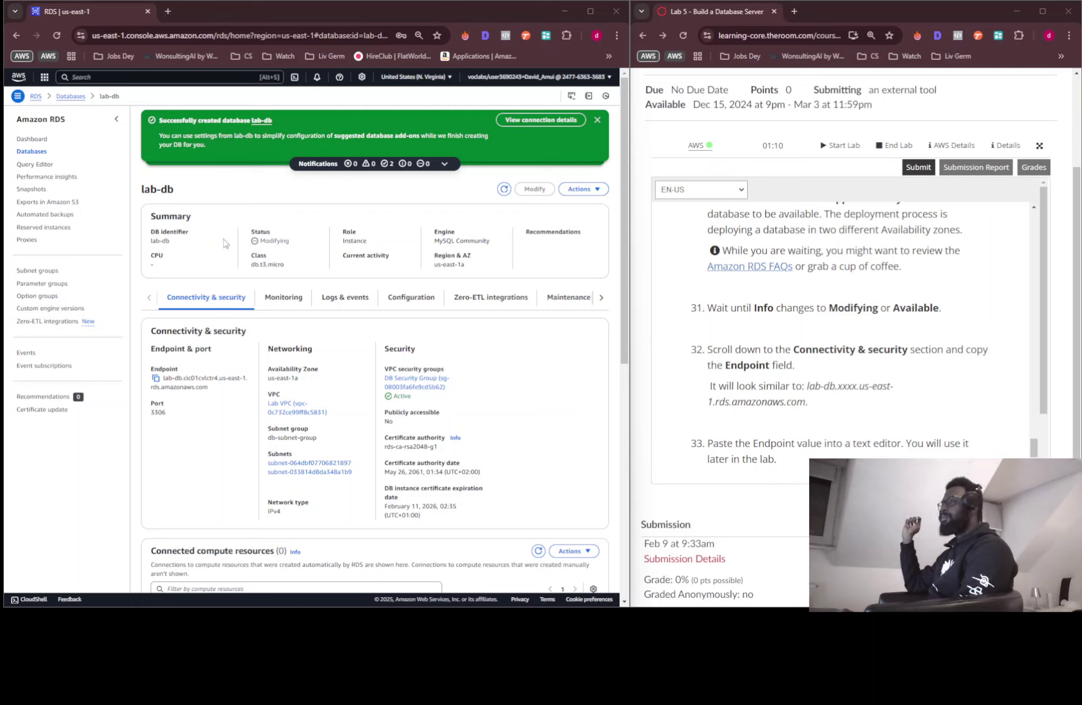
# Refresh lab-db and copy its Endpoint address from Connectivity & security
pyautogui.click(507, 192)
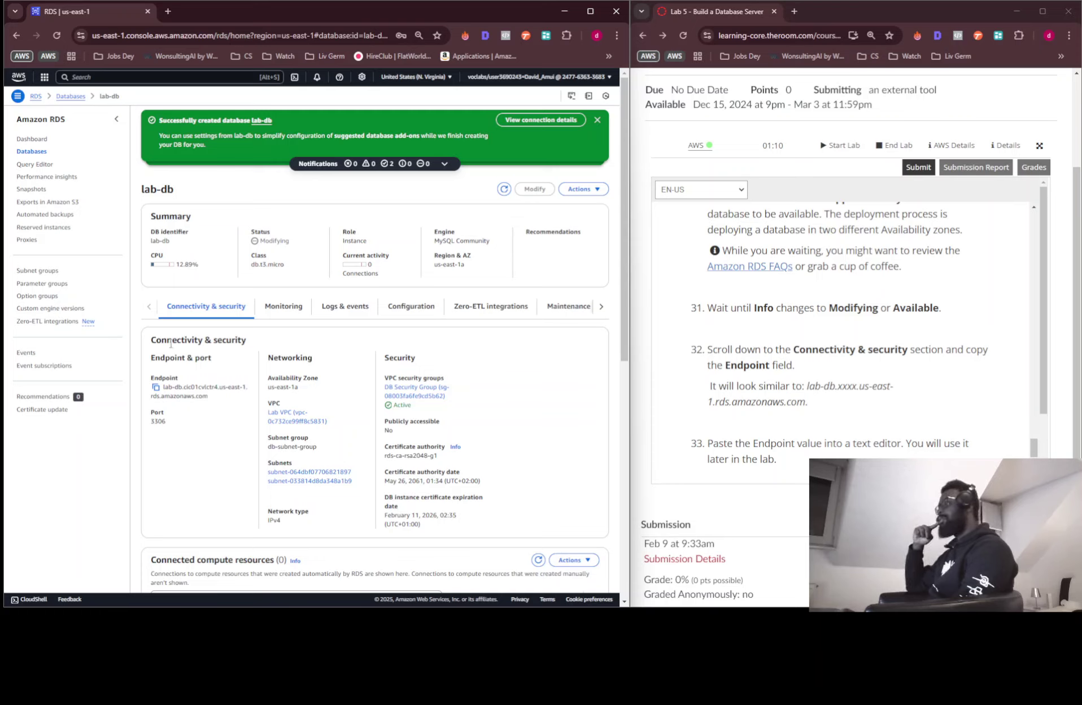
pyautogui.click(156, 387)
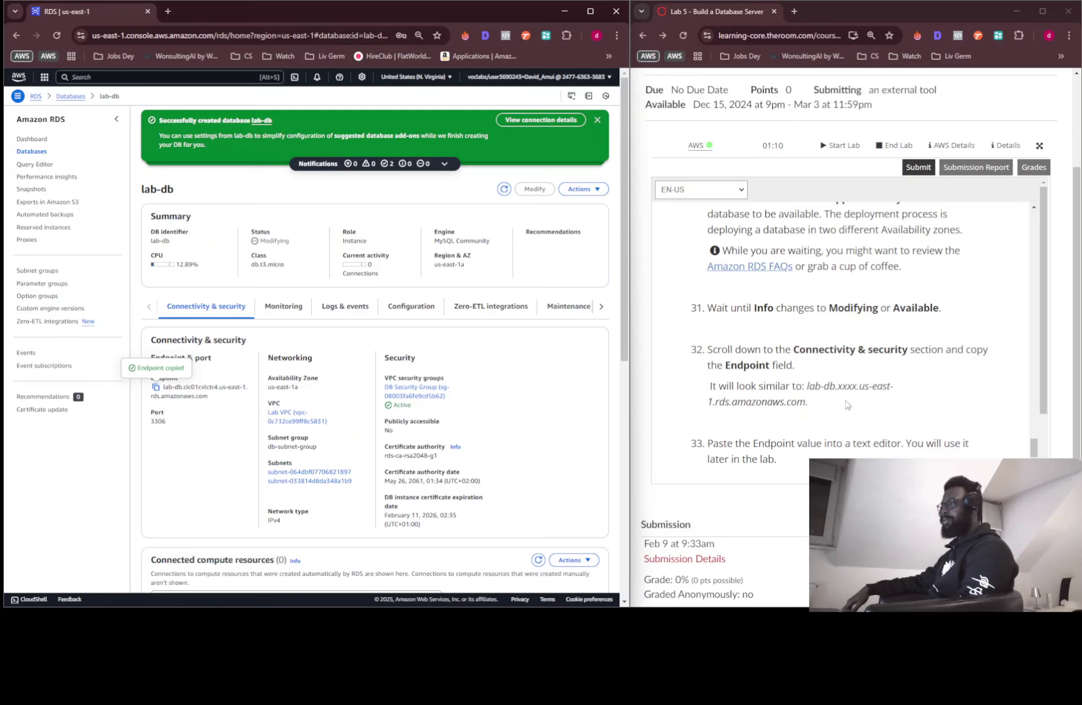
pyautogui.scroll(-2, 813, 415)
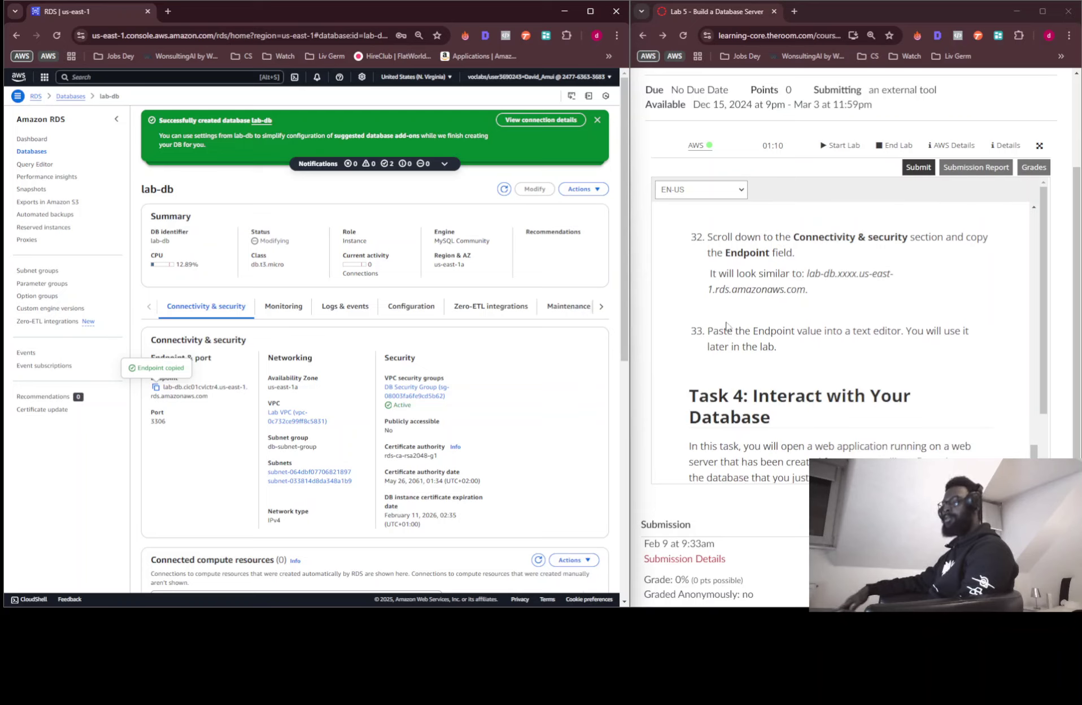
pyautogui.scroll(-3, 710, 327)
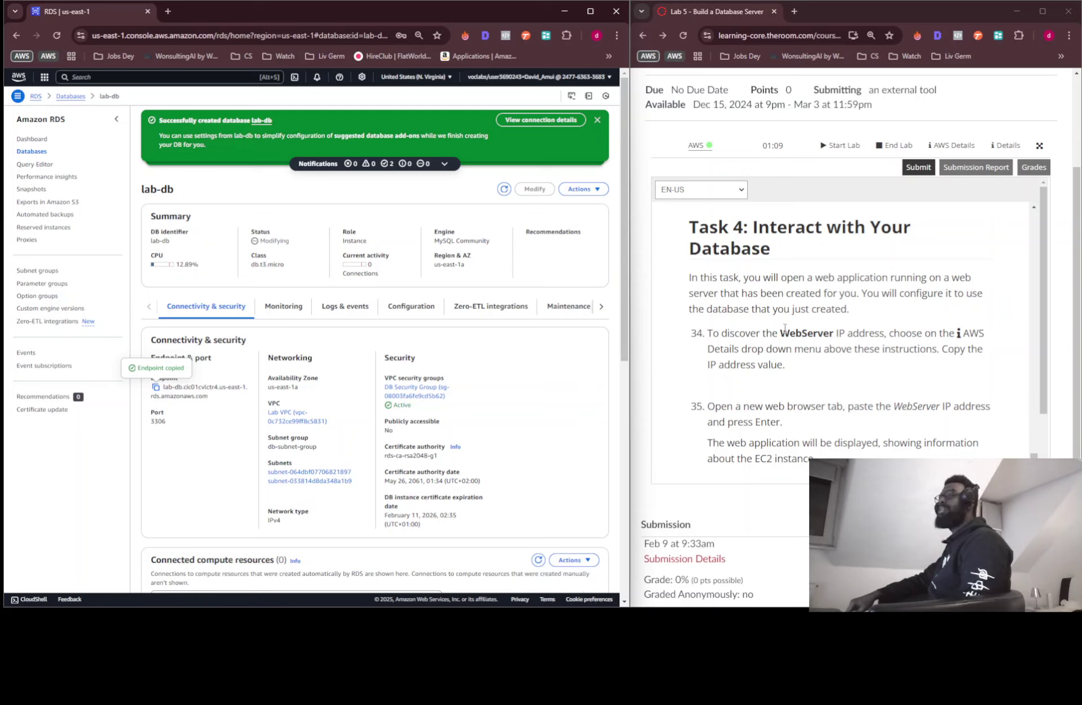
pyautogui.scroll(-1, 835, 325)
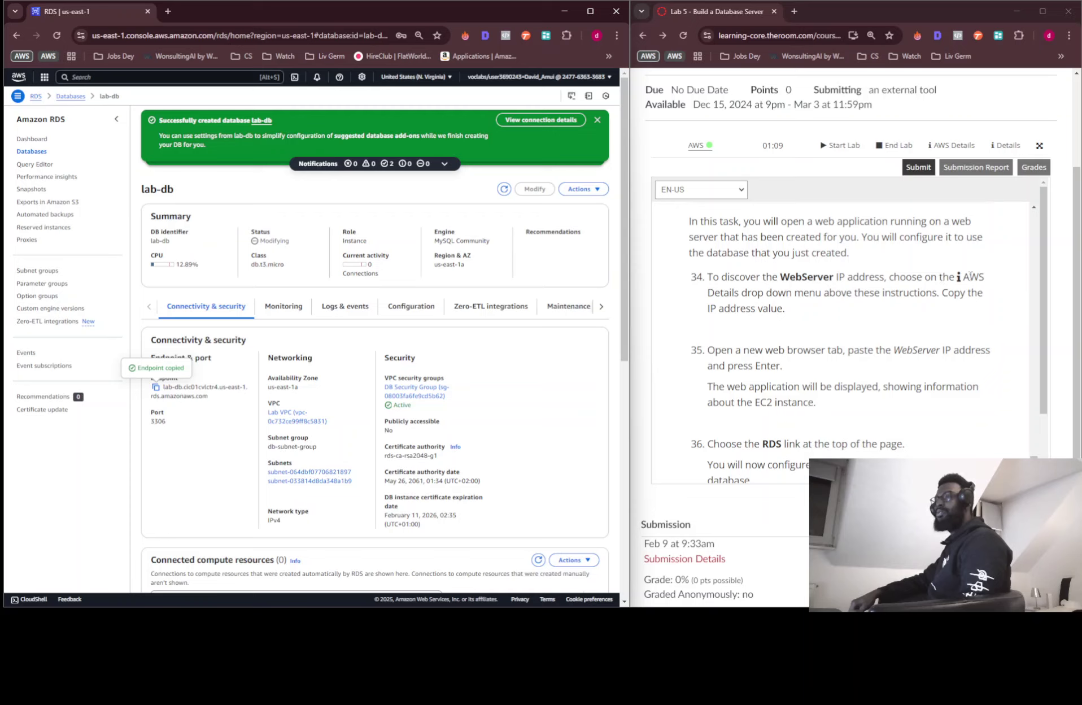
# Show the lab's AWS Details and scroll Cloud Access to the WebServer IP address
pyautogui.click(944, 143)
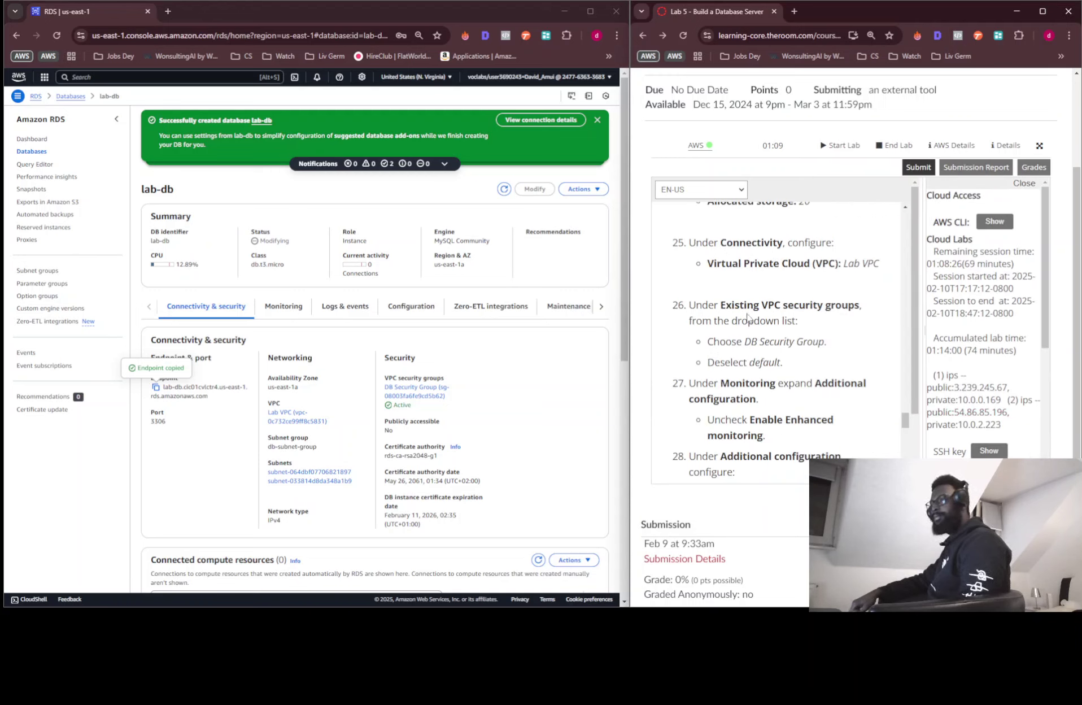
pyautogui.scroll(-5, 748, 320)
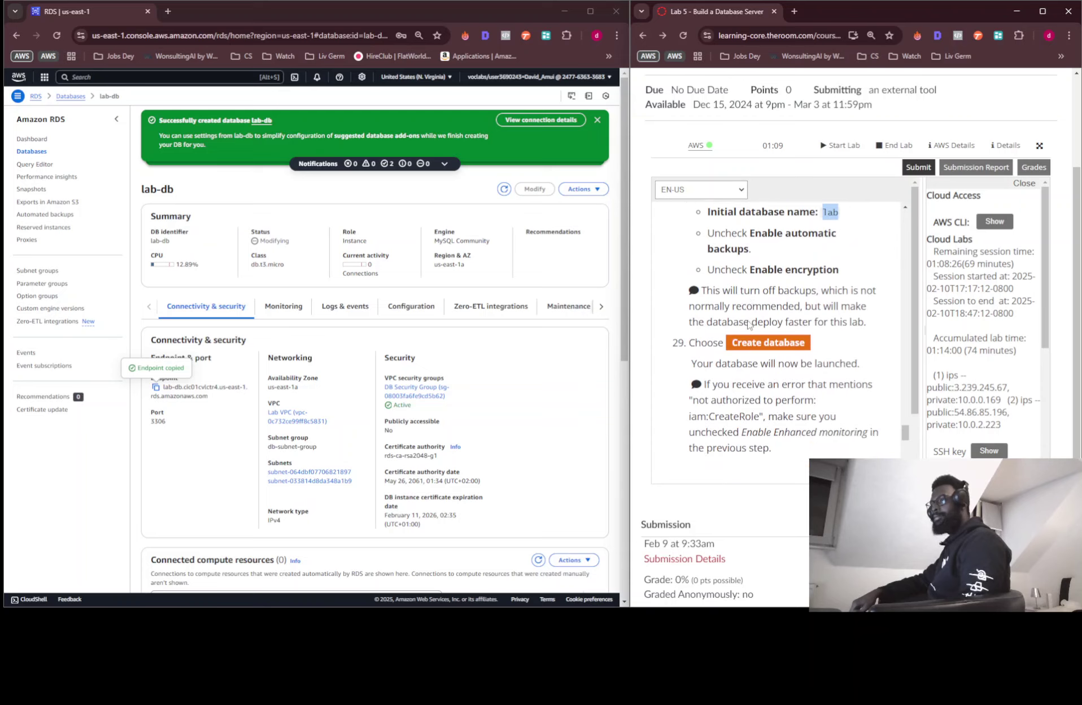
pyautogui.scroll(5, 748, 324)
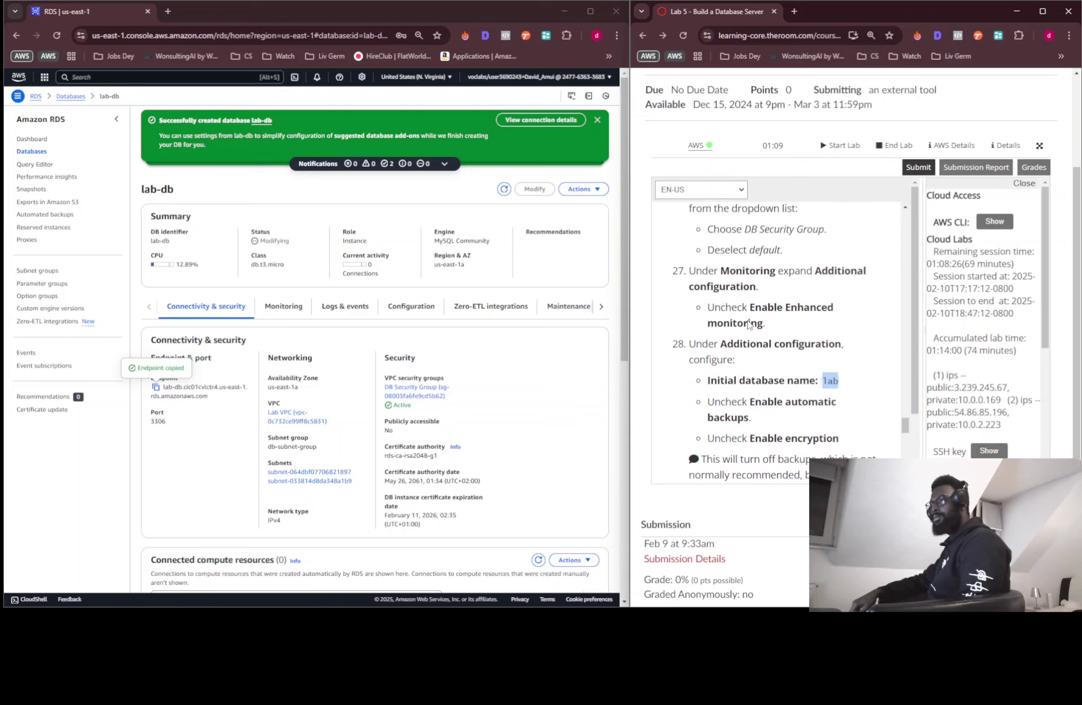
pyautogui.scroll(2, 748, 324)
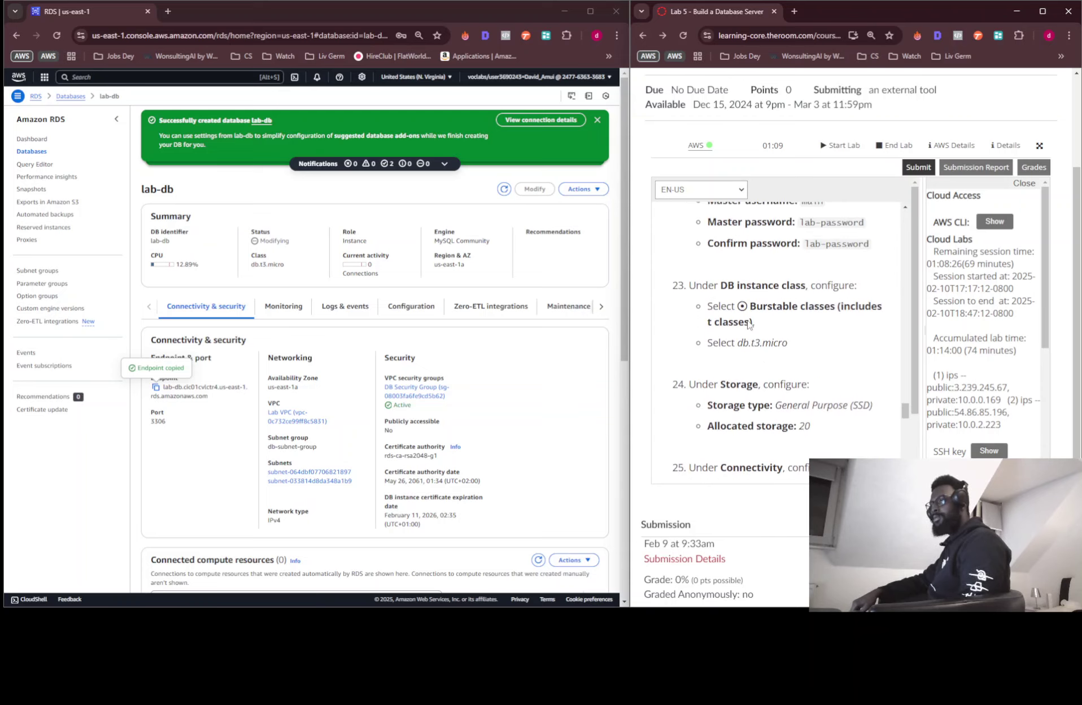
pyautogui.scroll(1, 748, 323)
pyautogui.scroll(-8, 748, 323)
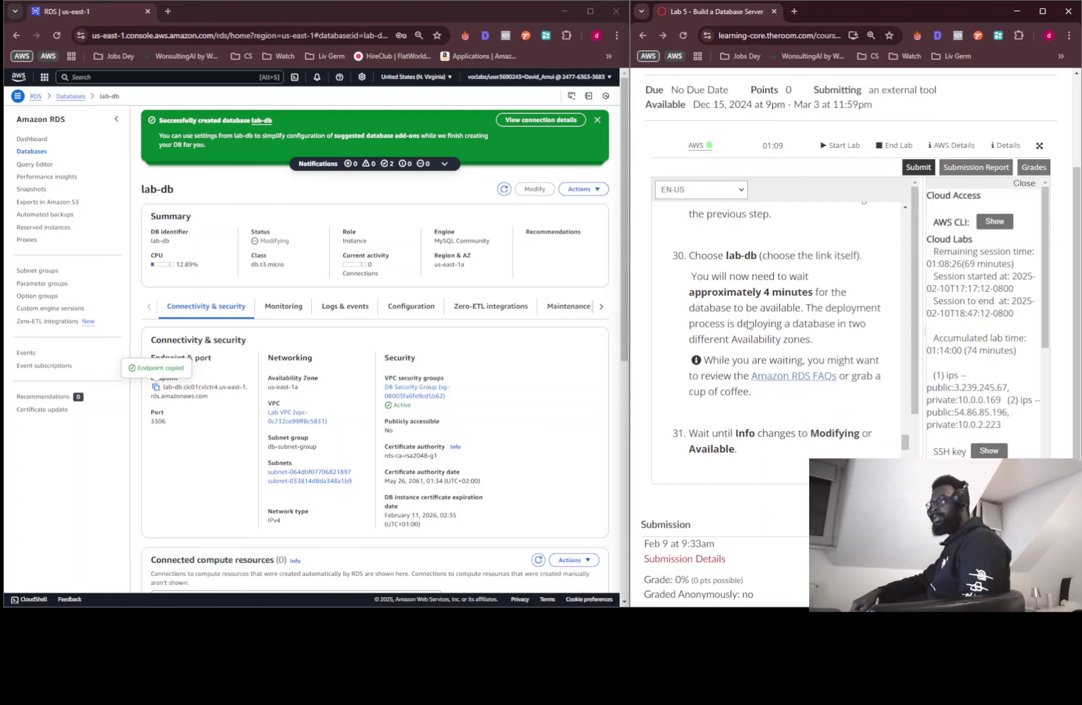
pyautogui.scroll(-10, 748, 324)
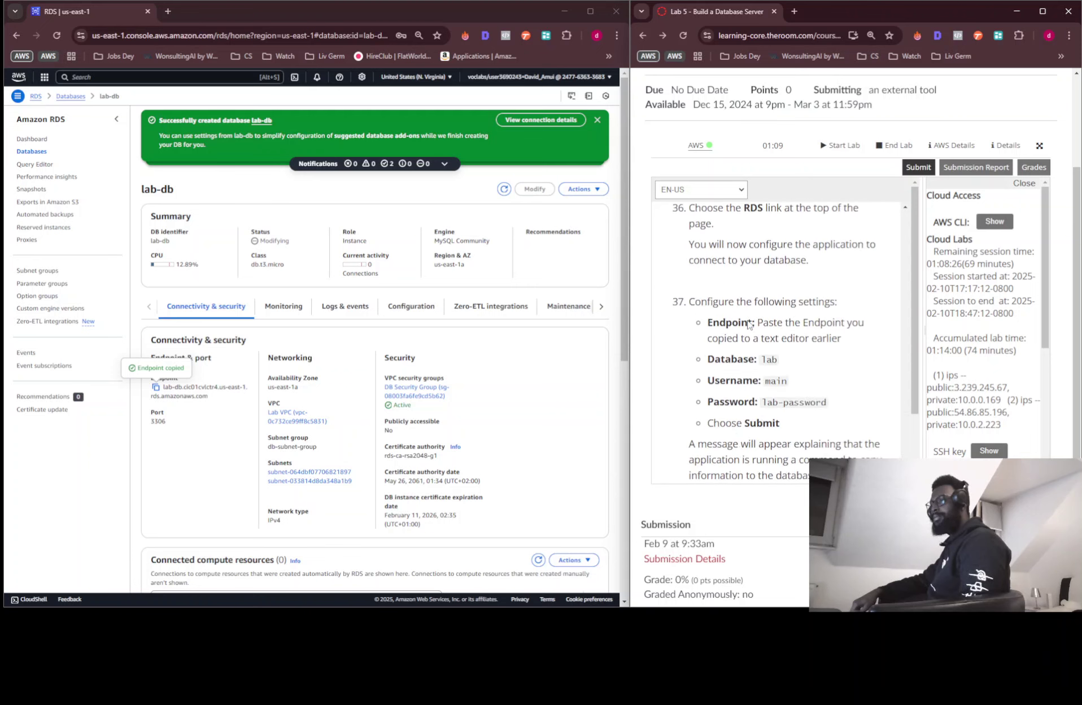
pyautogui.scroll(-10, 748, 324)
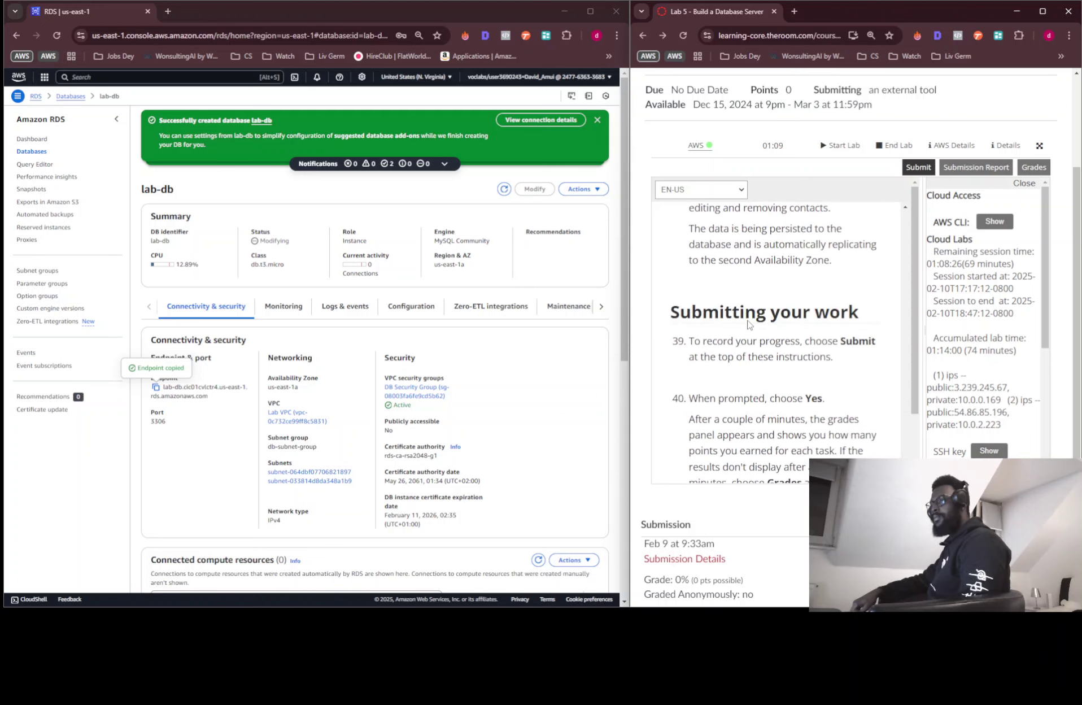
pyautogui.scroll(-3, 748, 323)
pyautogui.scroll(10, 748, 322)
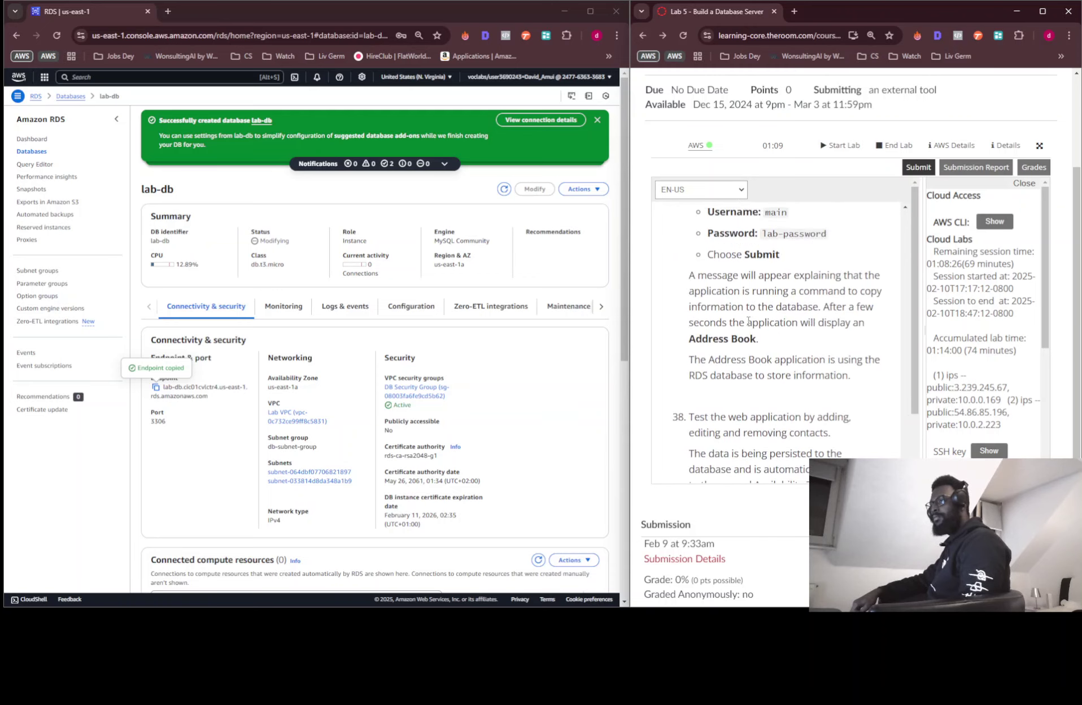
pyautogui.scroll(10, 748, 321)
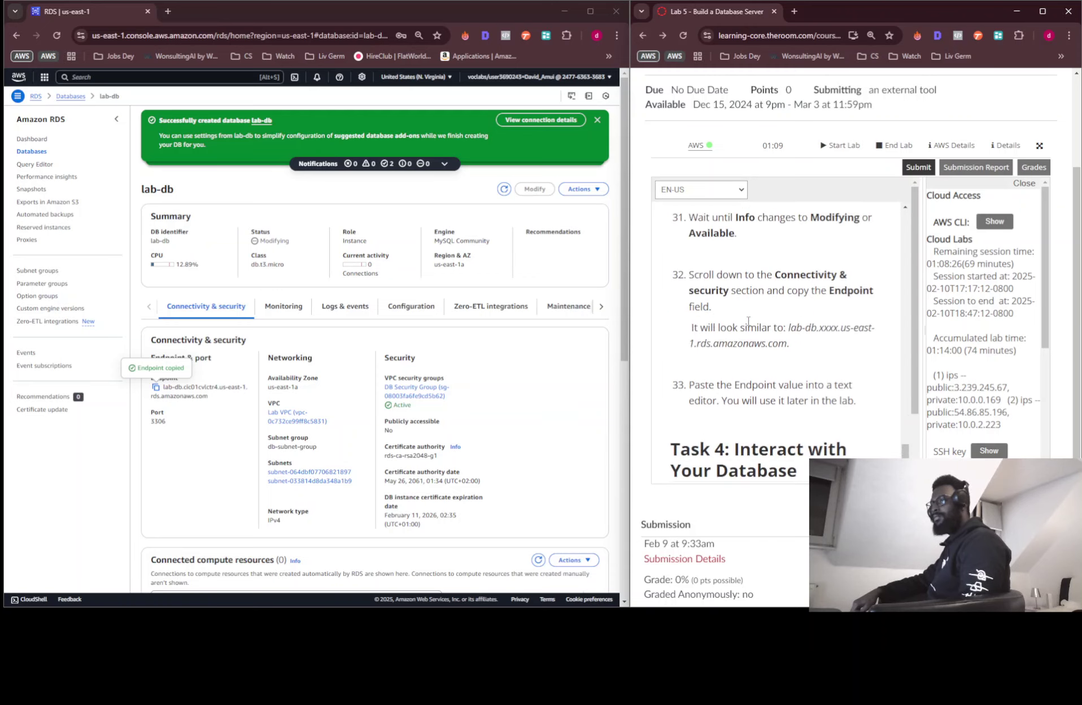
pyautogui.scroll(3, 749, 321)
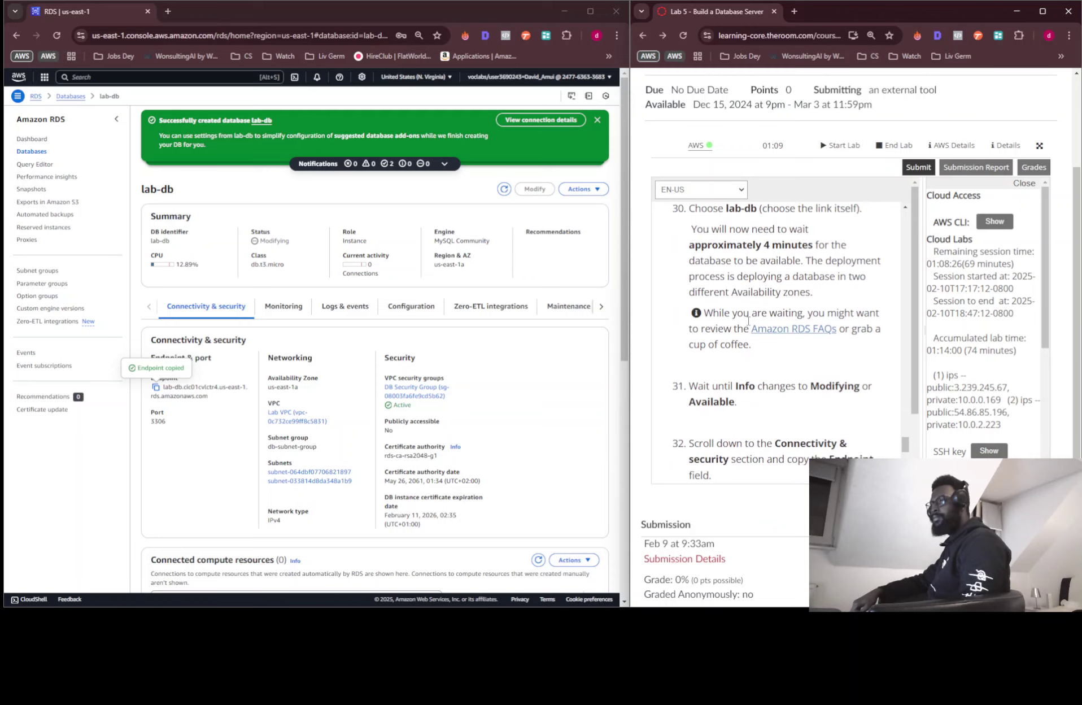
pyautogui.scroll(-2, 748, 320)
pyautogui.scroll(-2, 799, 328)
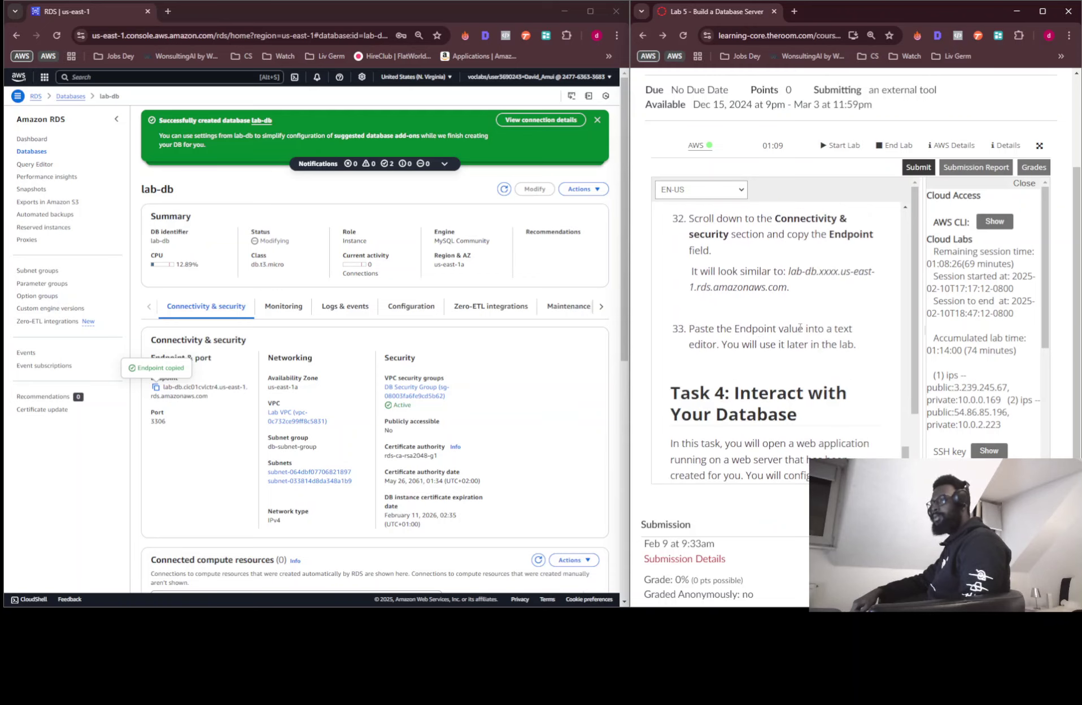
pyautogui.scroll(-3, 695, 339)
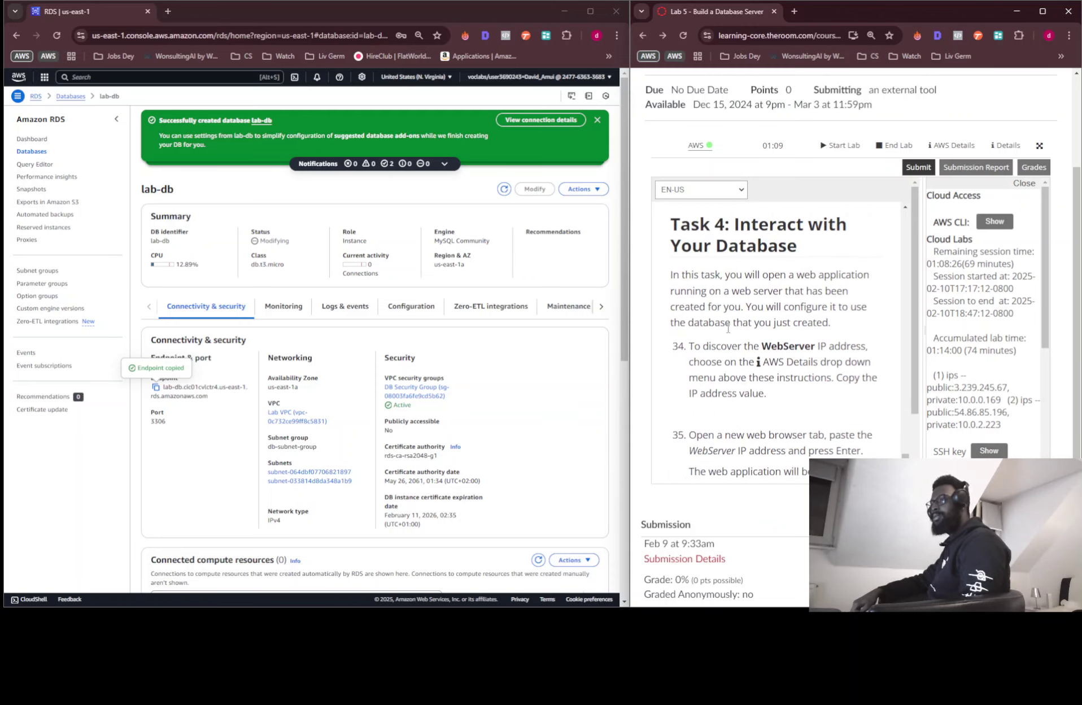
pyautogui.scroll(-1, 726, 356)
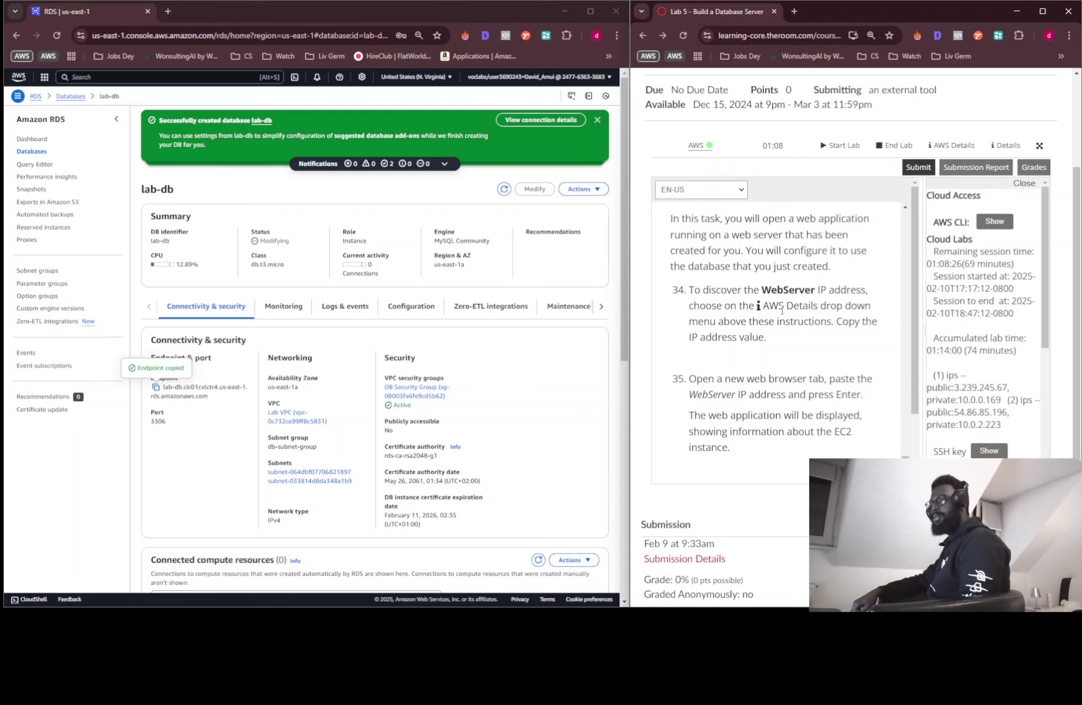
pyautogui.scroll(-2, 829, 316)
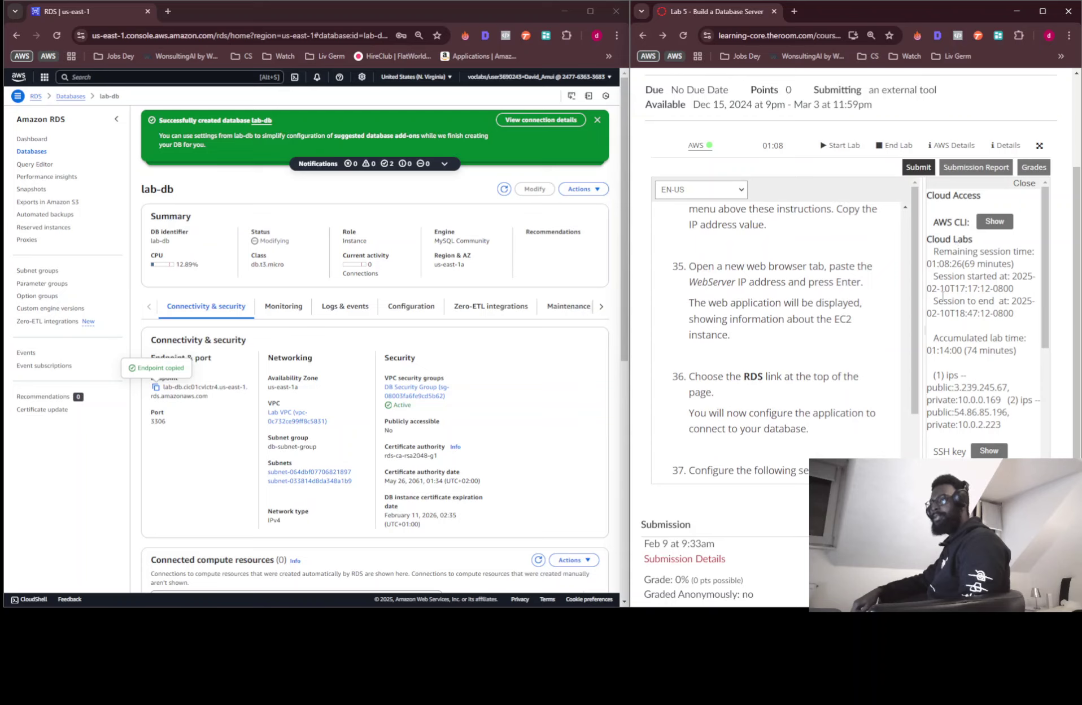
pyautogui.scroll(-6, 942, 295)
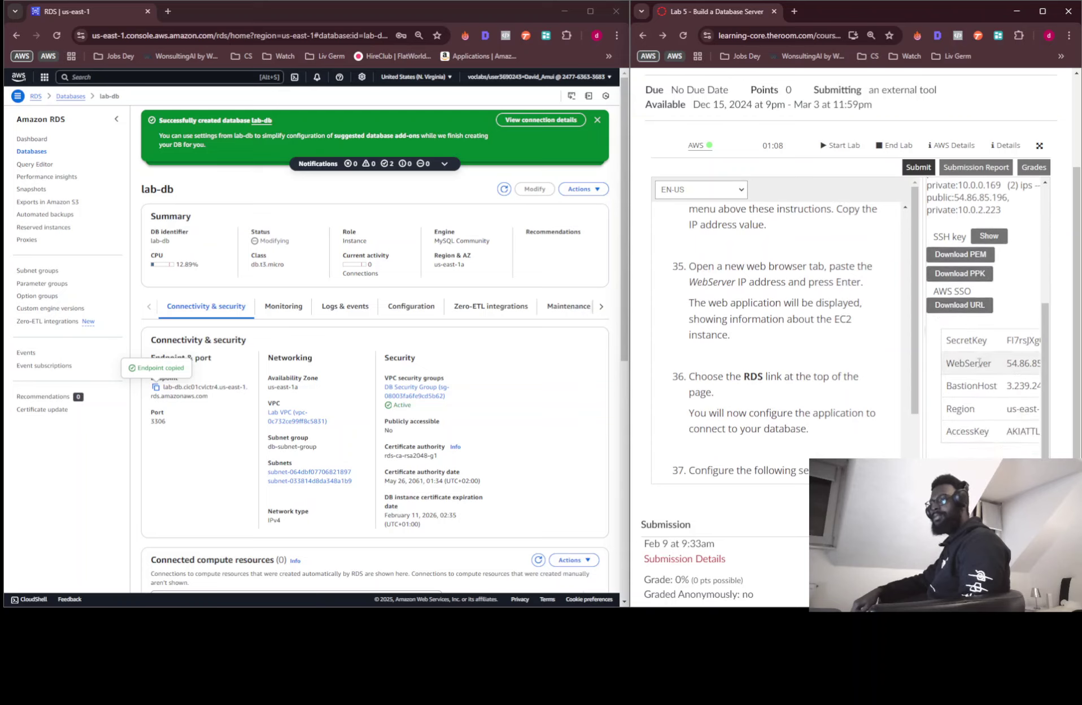
pyautogui.hscroll(2, 978, 362)
pyautogui.hscroll(-2, 979, 362)
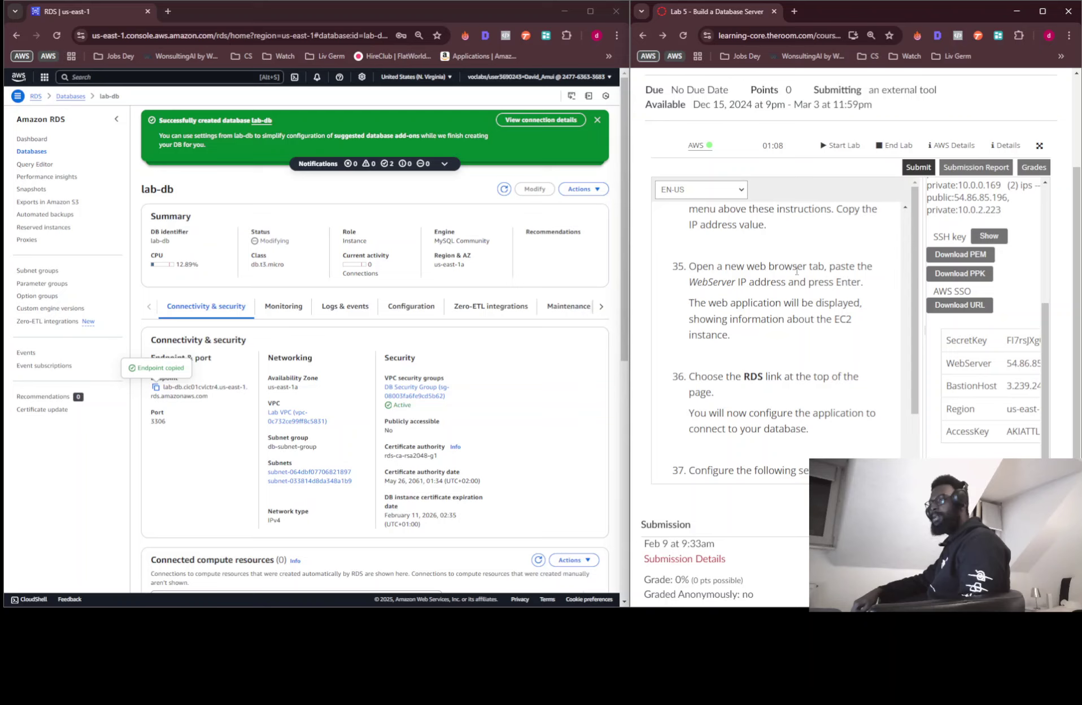
pyautogui.scroll(1, 796, 270)
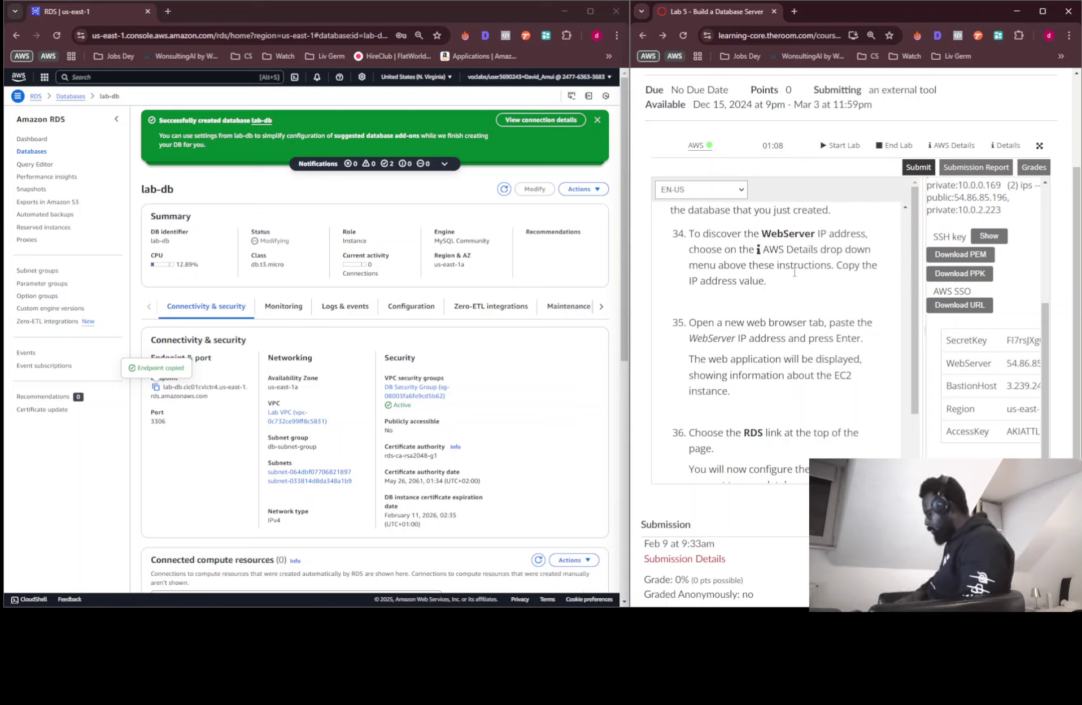
# Open a private Chrome window and copy the WebServer IP address 54.86.85.196
pyautogui.hotkey('ctrl', 'shift', 'n')
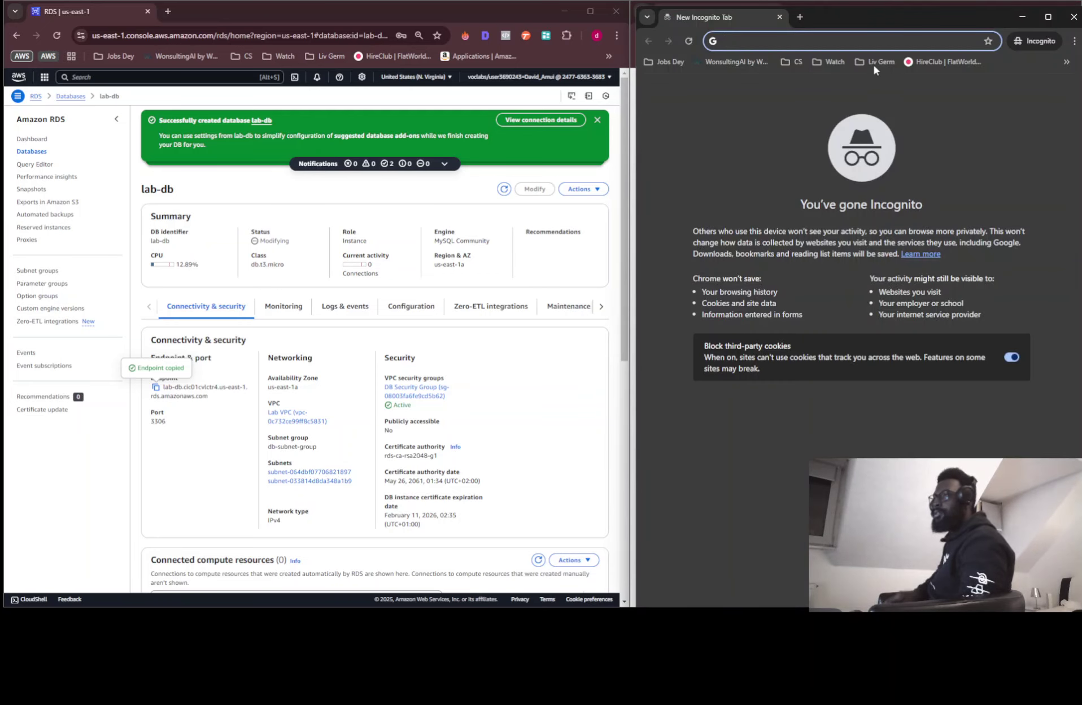
pyautogui.moveTo(875, 20); pyautogui.dragTo(347, 44)
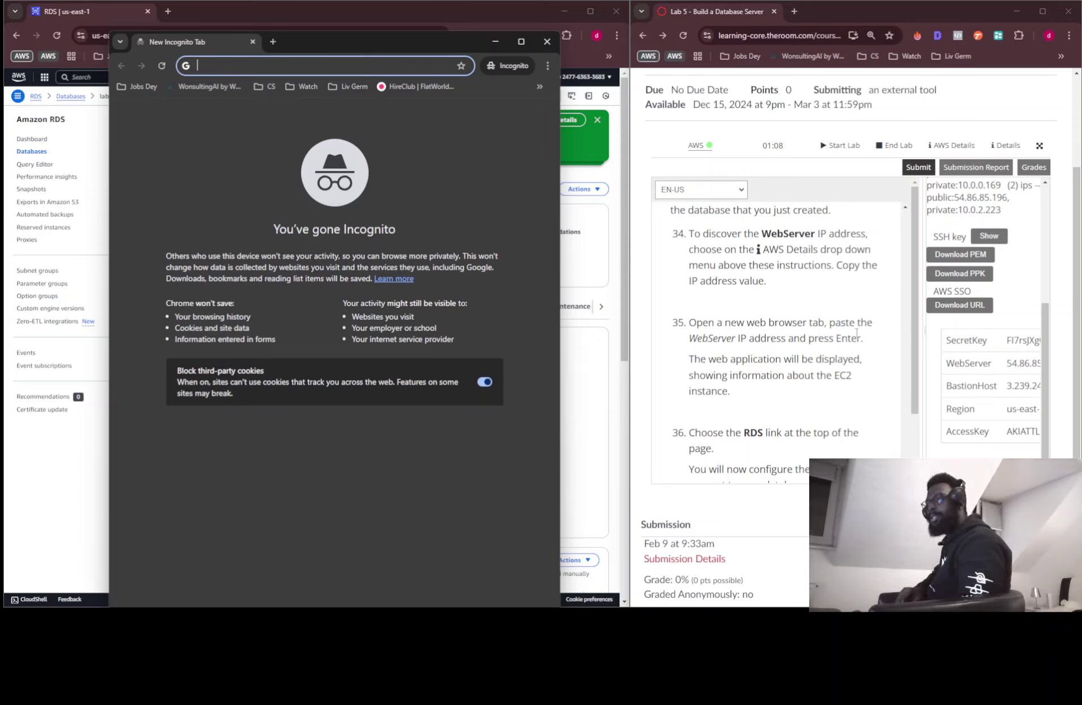
pyautogui.hscroll(1, 982, 366)
pyautogui.hscroll(3, 981, 367)
pyautogui.doubleClick(981, 366)
pyautogui.hotkey('ctrl', 'c')
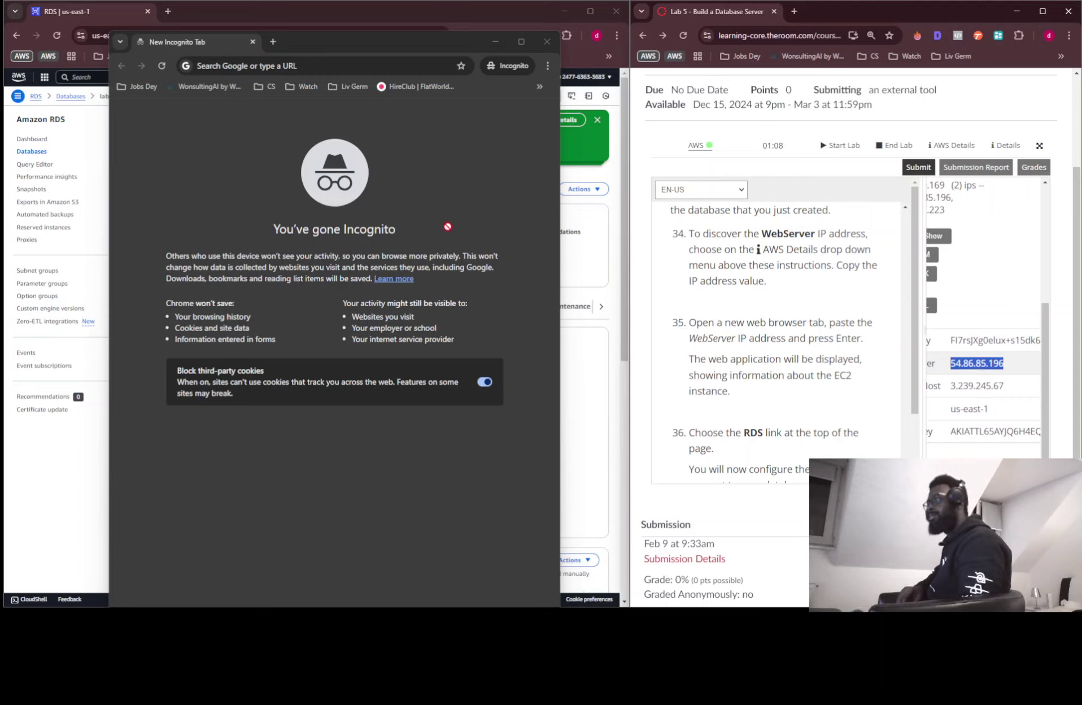
# Load 54.86.85.196 in the private window, continuing past the 'Site is not secure' warning
pyautogui.click(308, 67)
pyautogui.hotkey('ctrl', 'v')
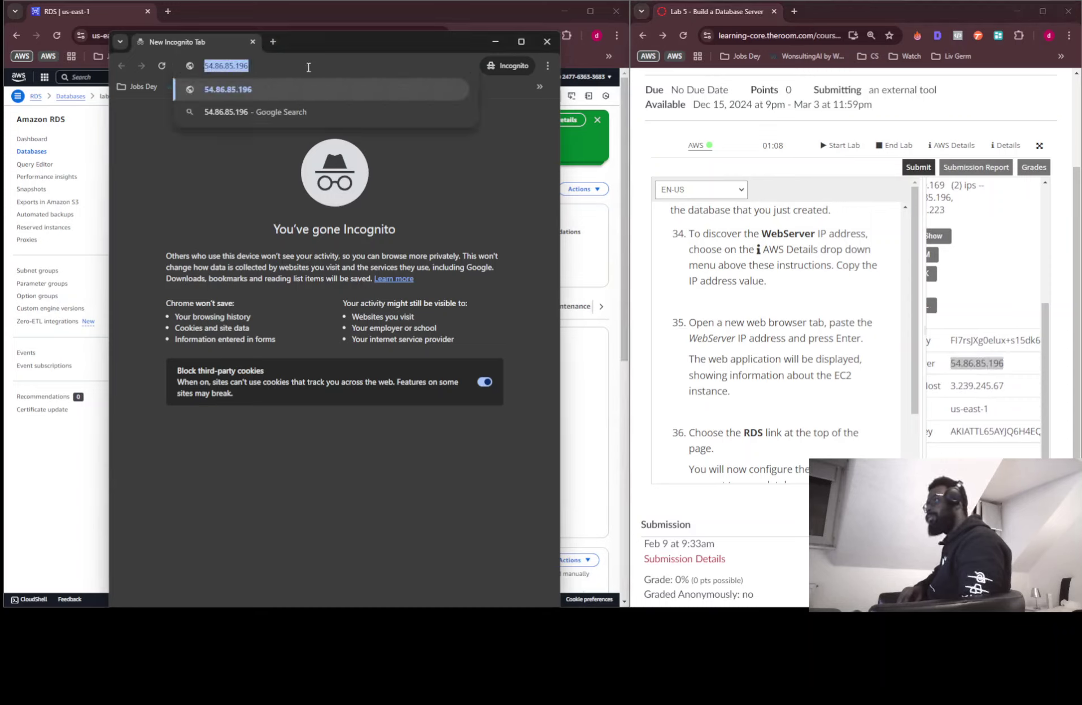
pyautogui.press('Return')
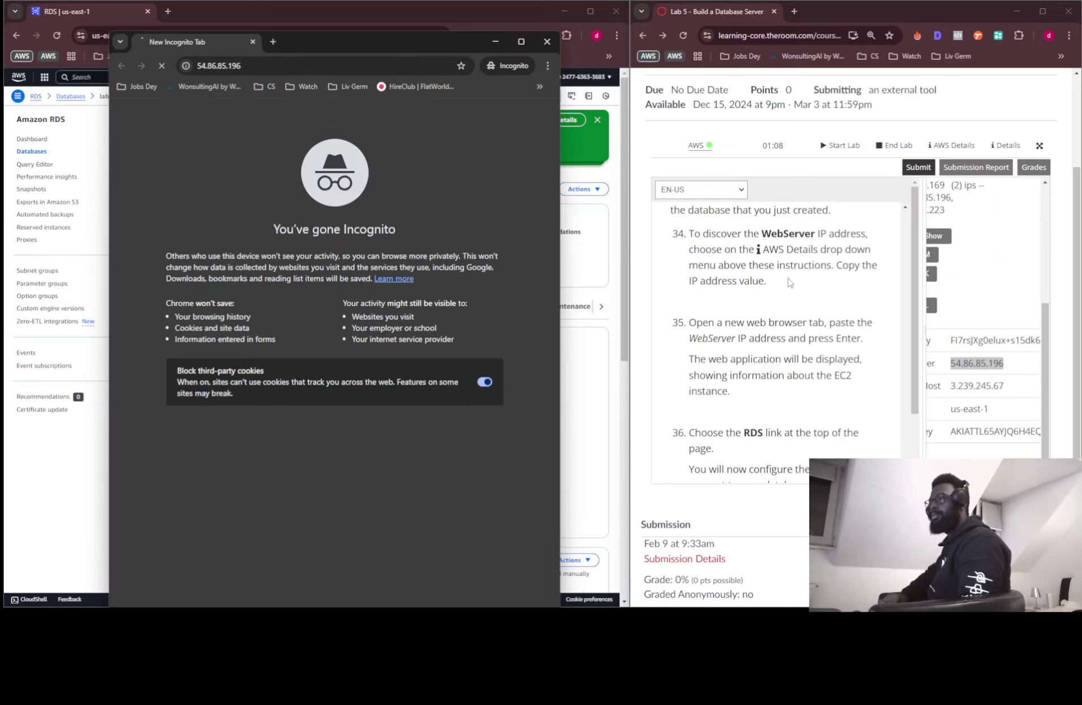
pyautogui.scroll(-2, 795, 308)
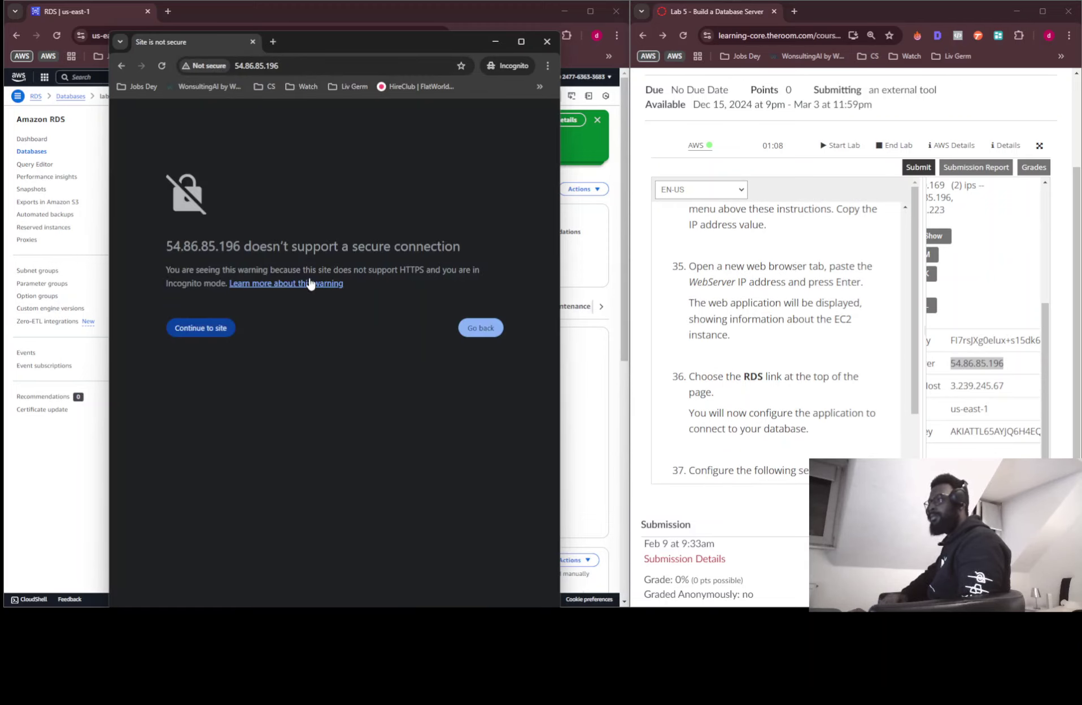
pyautogui.click(182, 327)
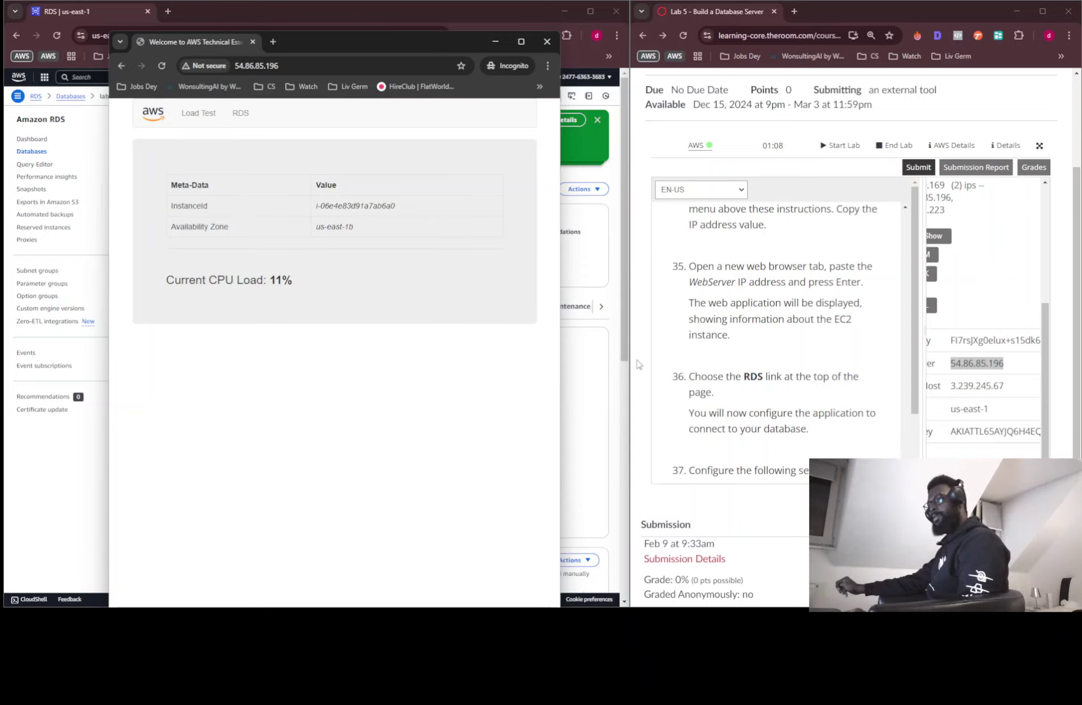
# Go to the RDS configuration page and paste the lab-db endpoint into Endpoint
pyautogui.click(239, 115)
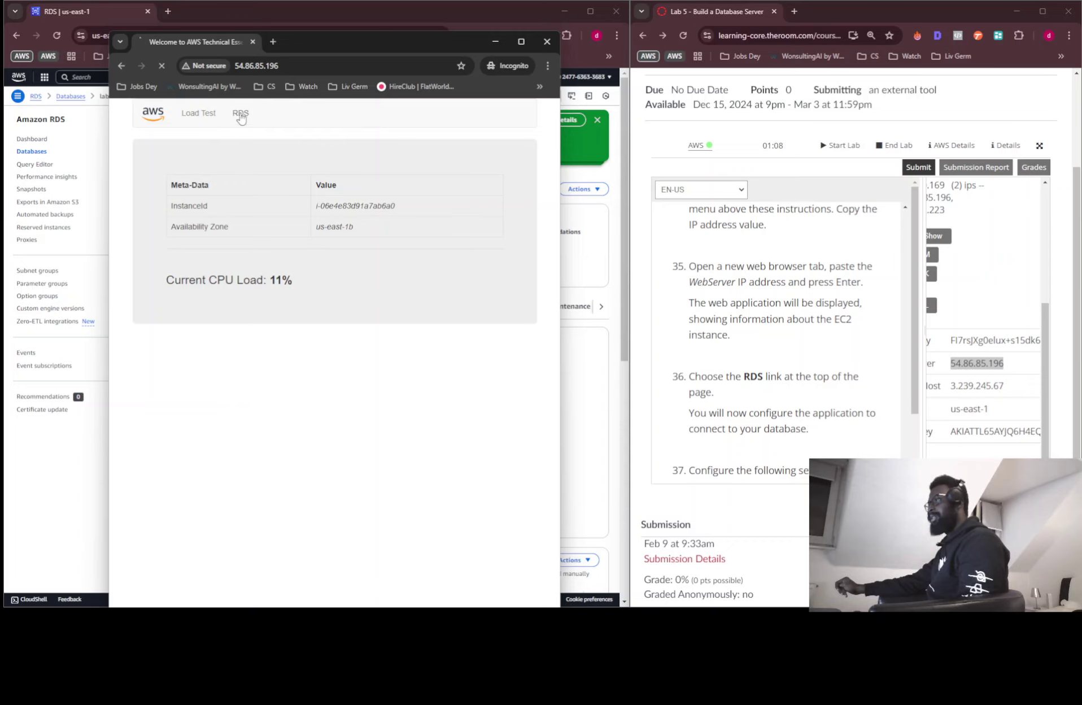
pyautogui.scroll(-3, 791, 376)
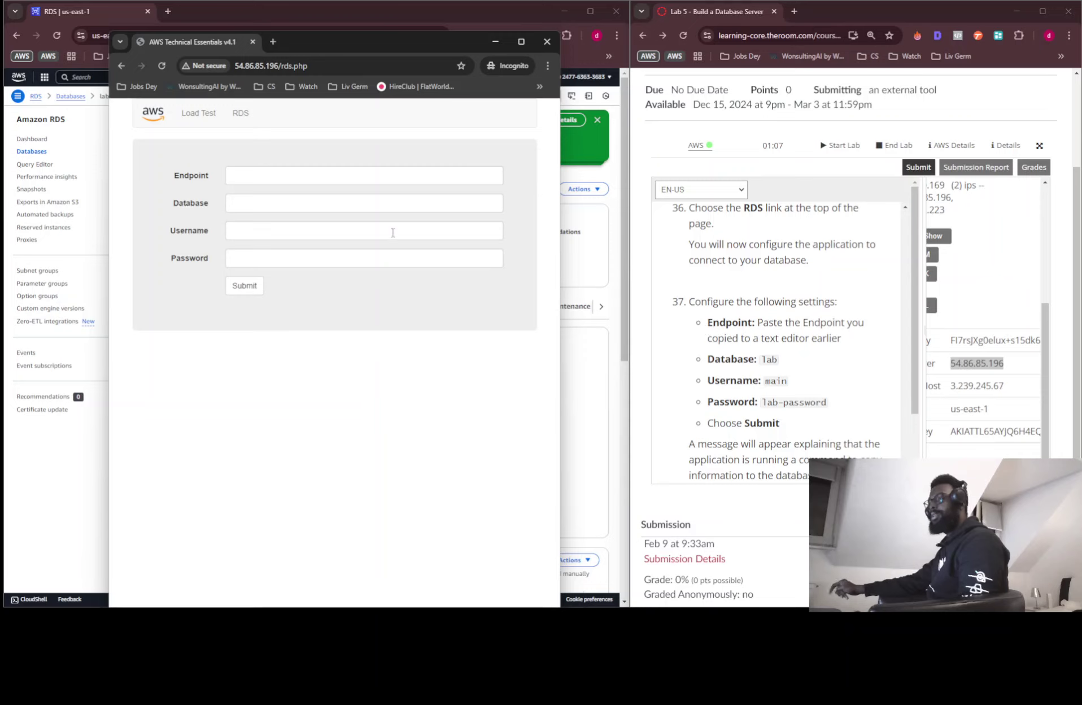
pyautogui.click(374, 182)
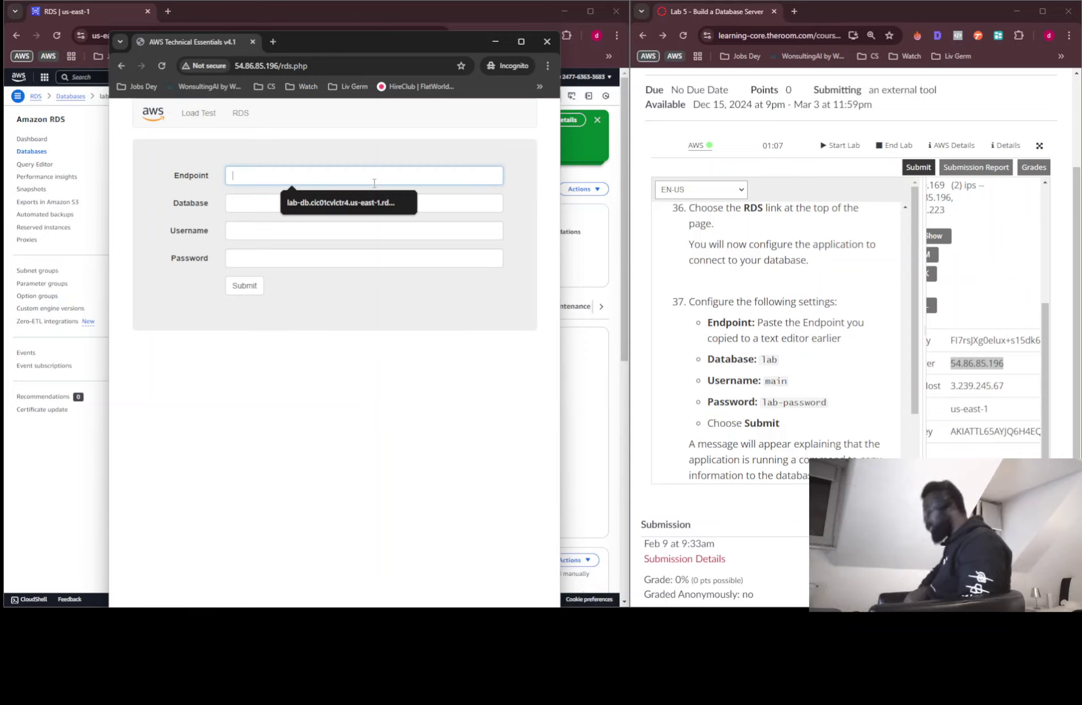
pyautogui.write('lab-db.cic01cvlctr4.us-east-1.rds.amazonaws.com')
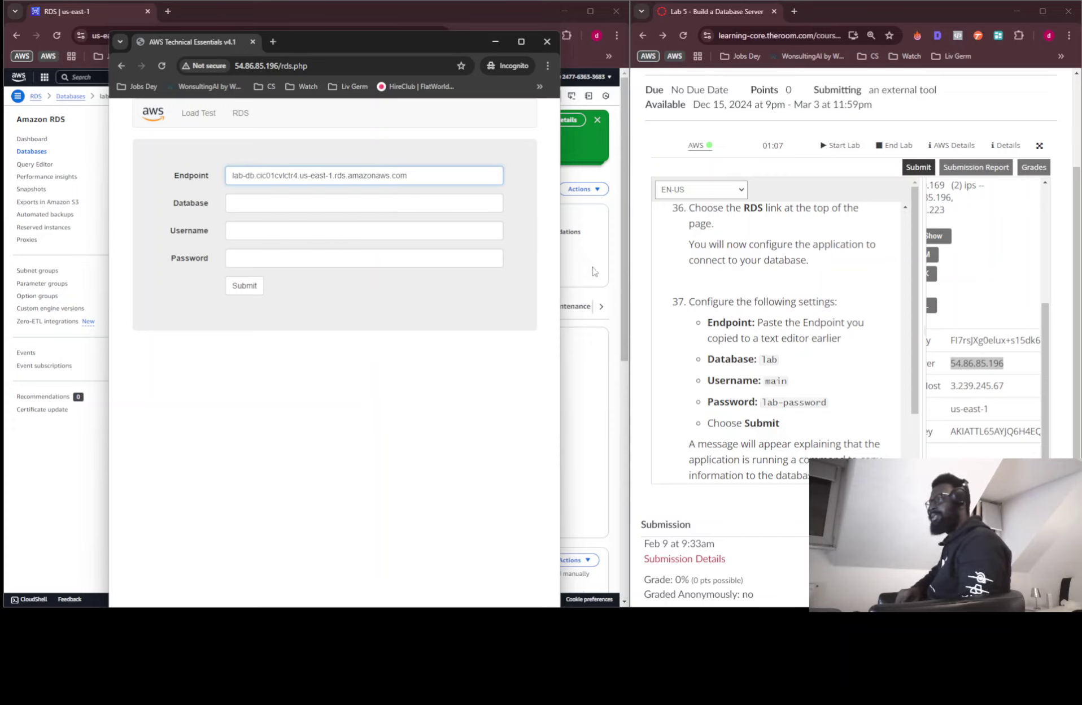
# Fill Database with 'lab' and Username with 'main' from the instructions, then select the password
pyautogui.doubleClick(769, 359)
pyautogui.moveTo(769, 359); pyautogui.dragTo(678, 334)
pyautogui.moveTo(795, 360); pyautogui.dragTo(249, 204)
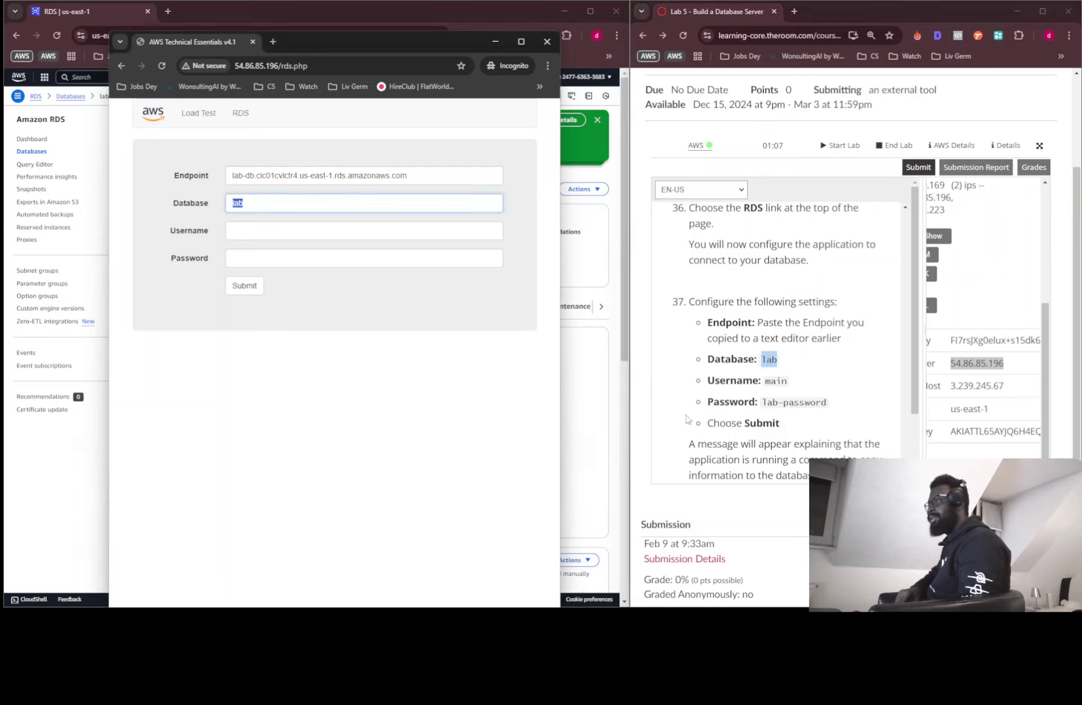
pyautogui.moveTo(798, 394); pyautogui.dragTo(329, 232)
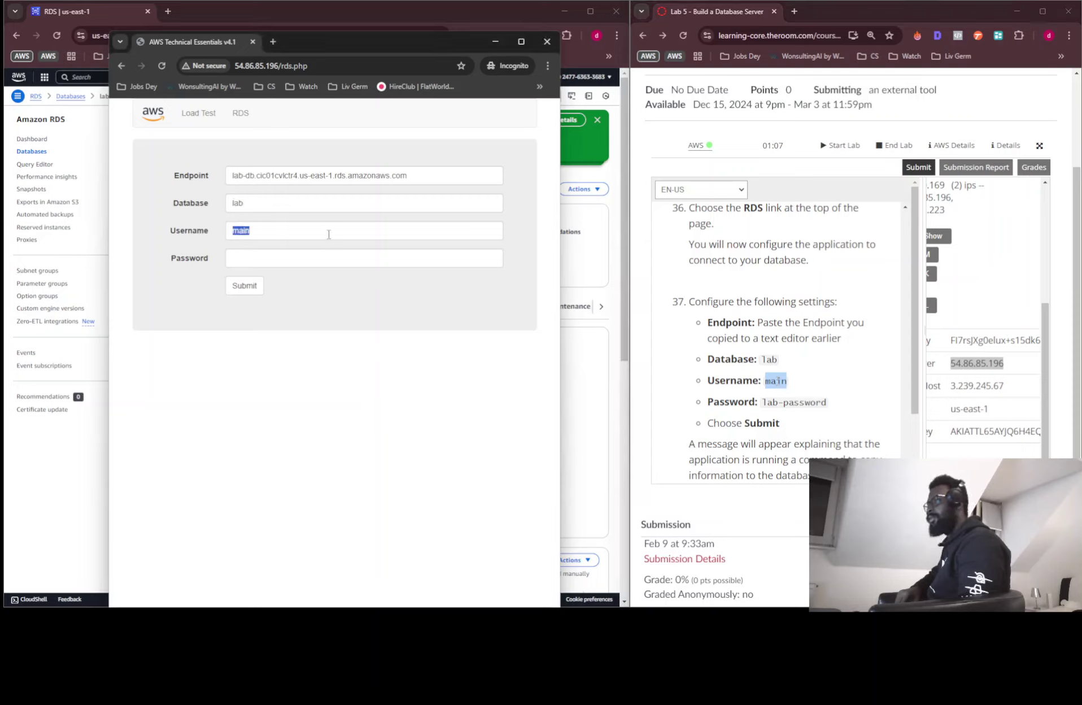
pyautogui.moveTo(828, 402)
pyautogui.mouseDown()
pyautogui.moveTo(707, 402)
pyautogui.moveTo(845, 410)
pyautogui.moveTo(811, 407)
pyautogui.mouseUp()
# Drop the database password into Password, submit, and view the Address Book's two sample contacts
pyautogui.moveTo(295, 289); pyautogui.dragTo(305, 260)
pyautogui.click(244, 286)
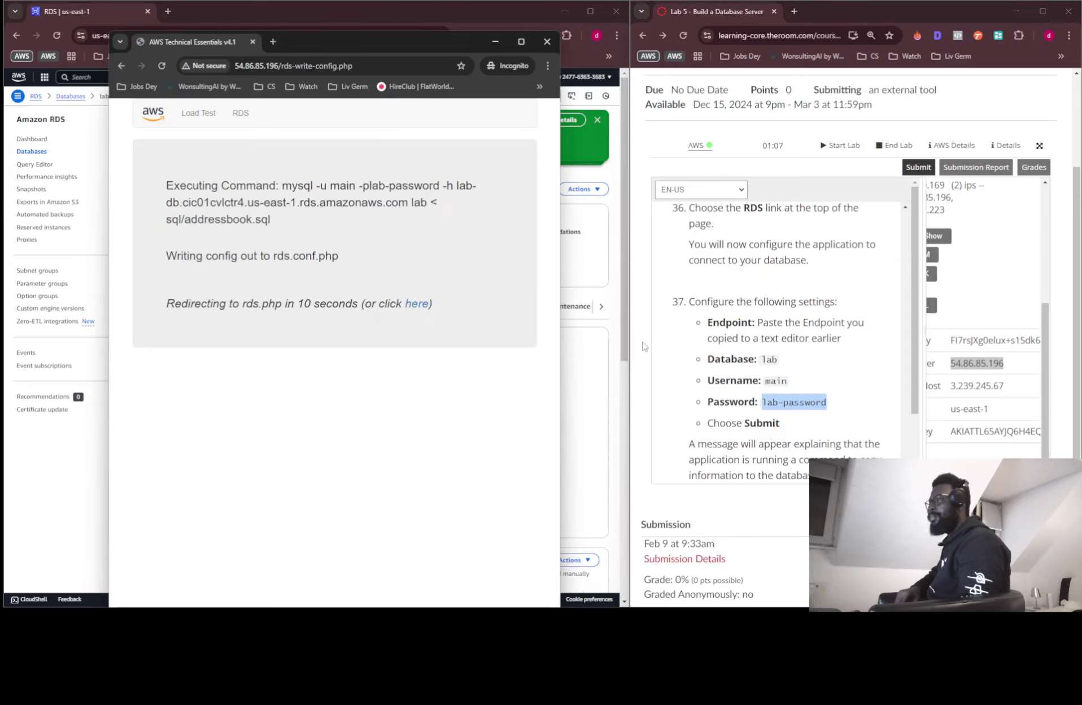
pyautogui.scroll(-2, 791, 353)
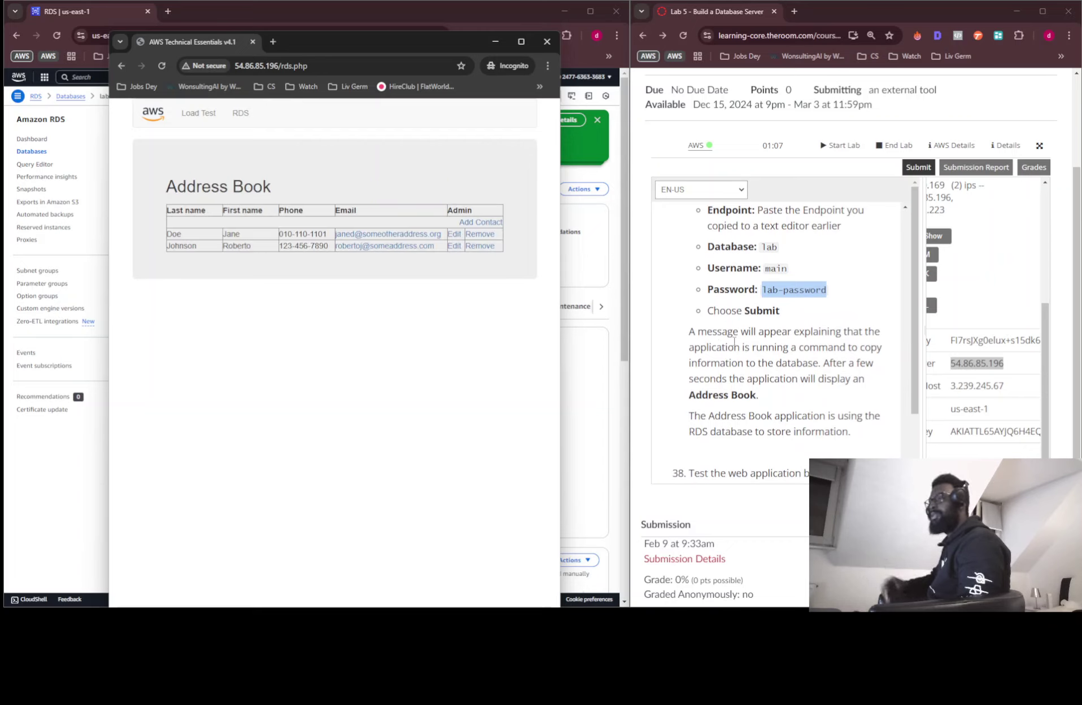
pyautogui.scroll(-2, 754, 354)
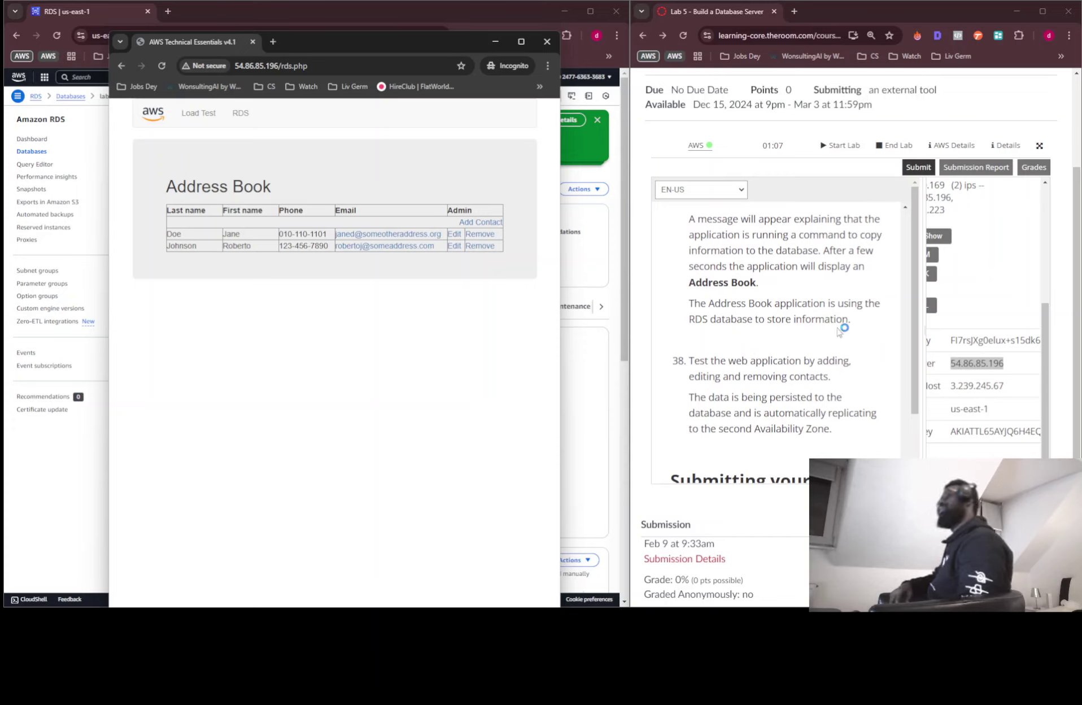
pyautogui.scroll(-2, 783, 336)
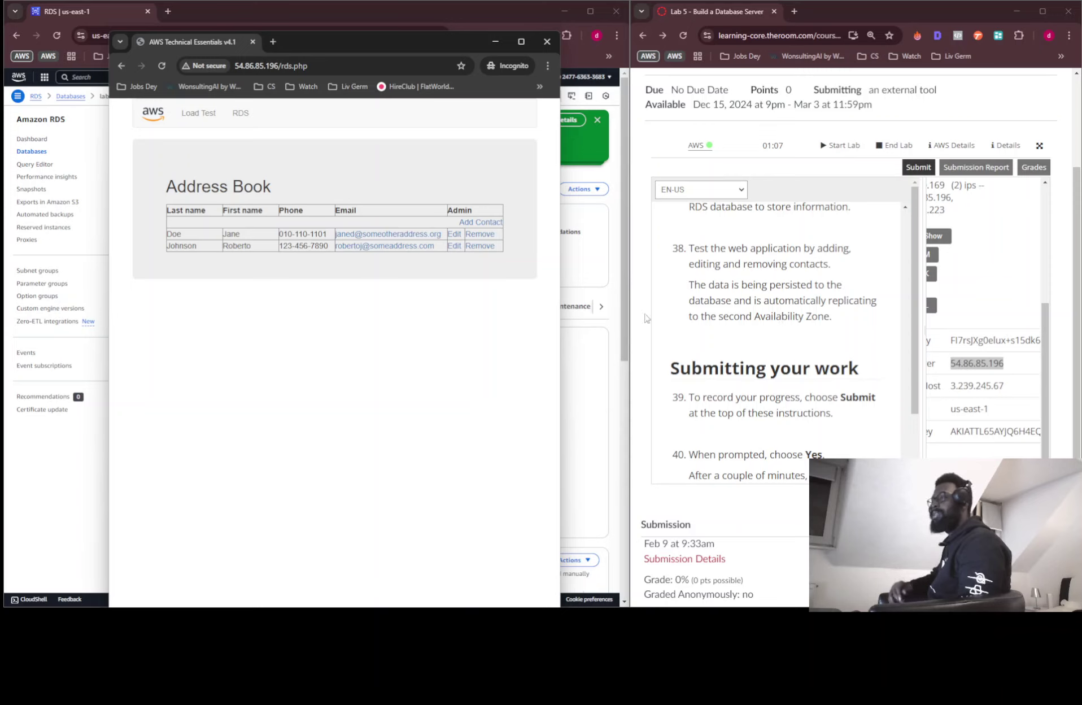
# Start a new contact and enter its last name (fixing a typo) and first name
pyautogui.click(477, 222)
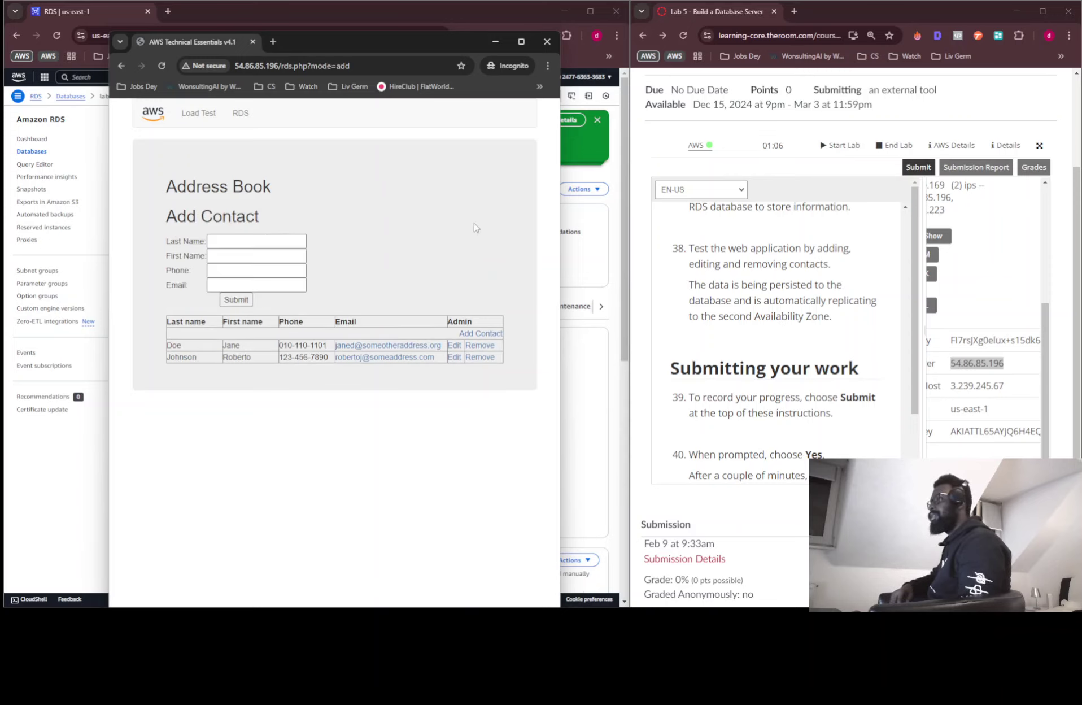
pyautogui.click(231, 243)
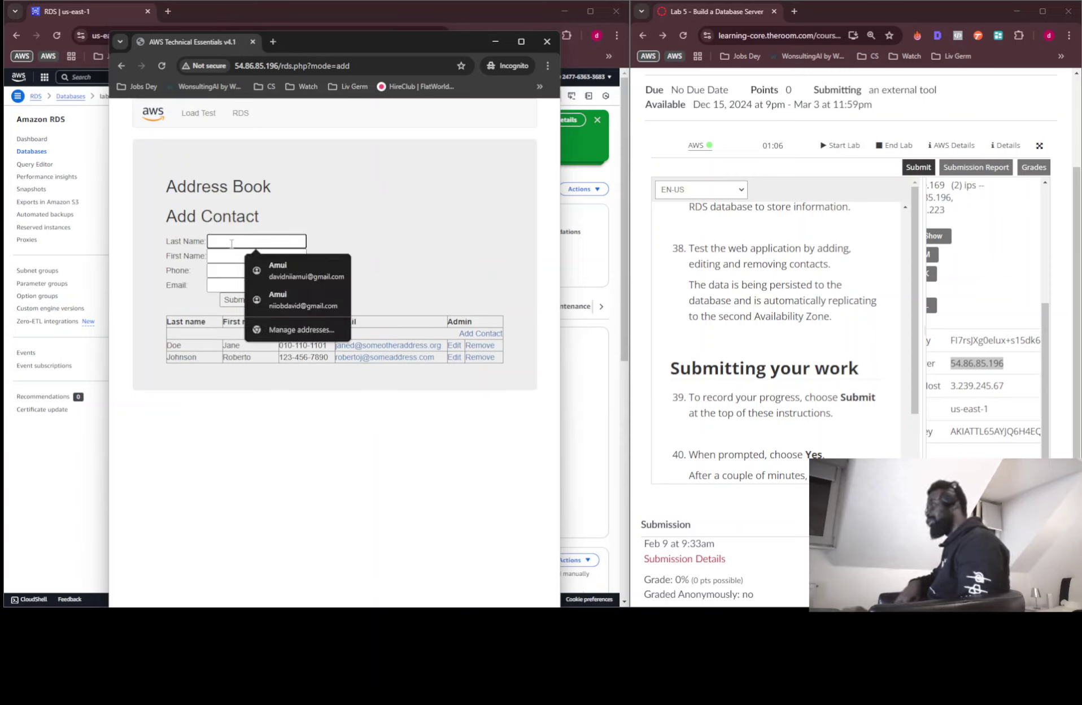
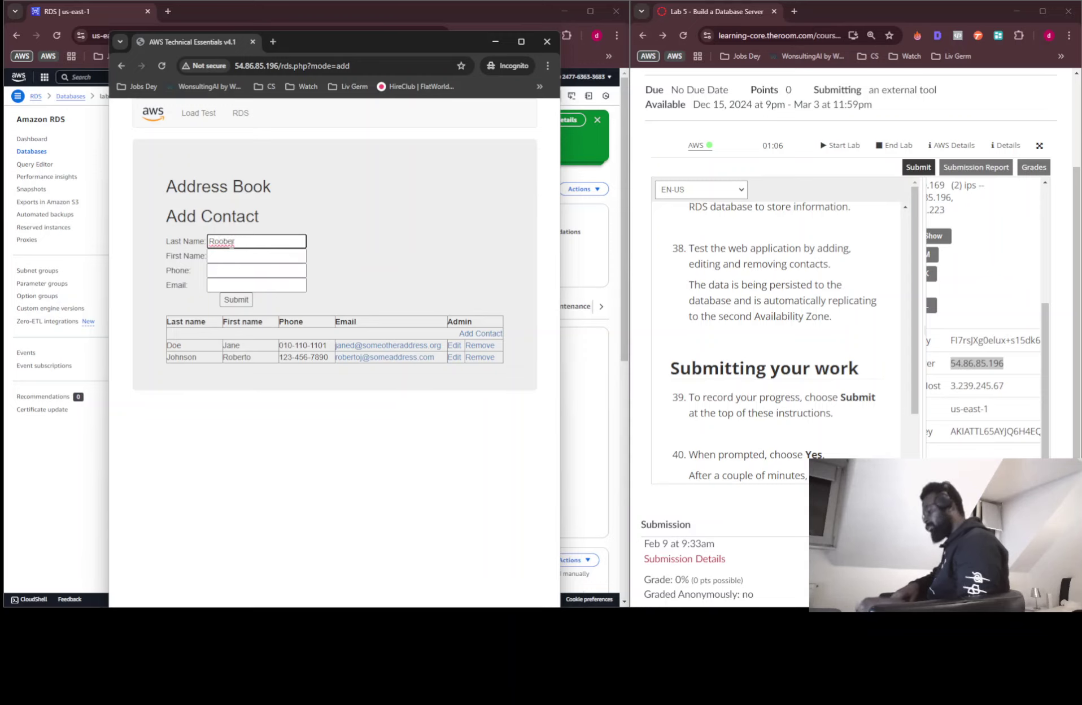
pyautogui.click(217, 242)
pyautogui.press('BackSpace')
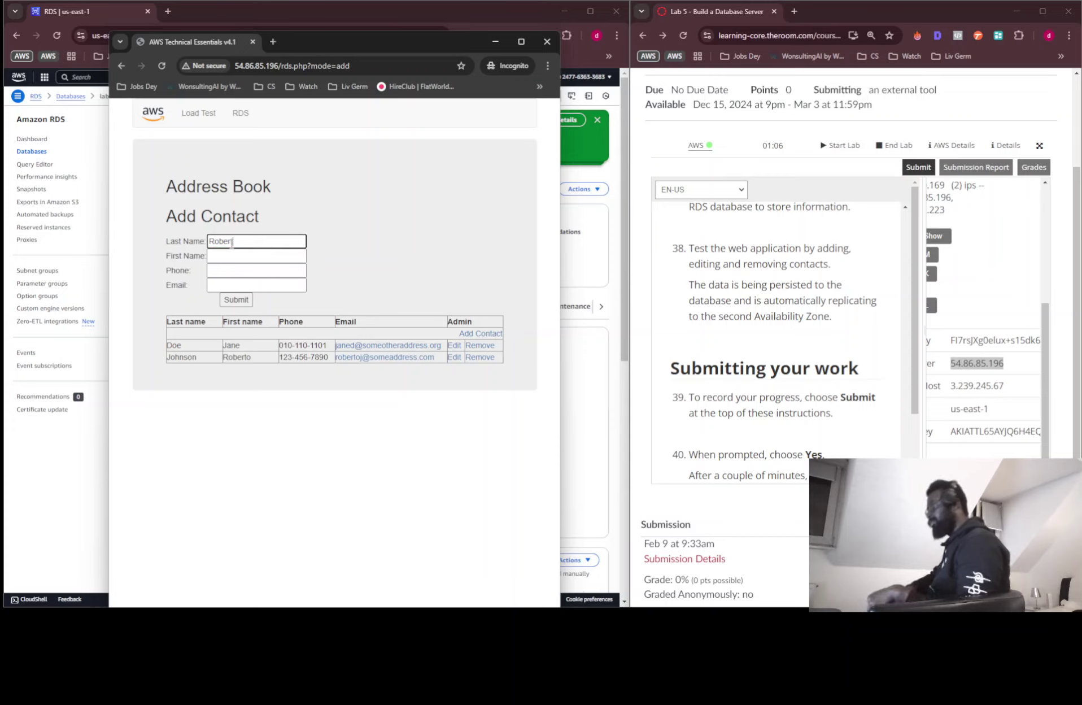
pyautogui.press('Tab')
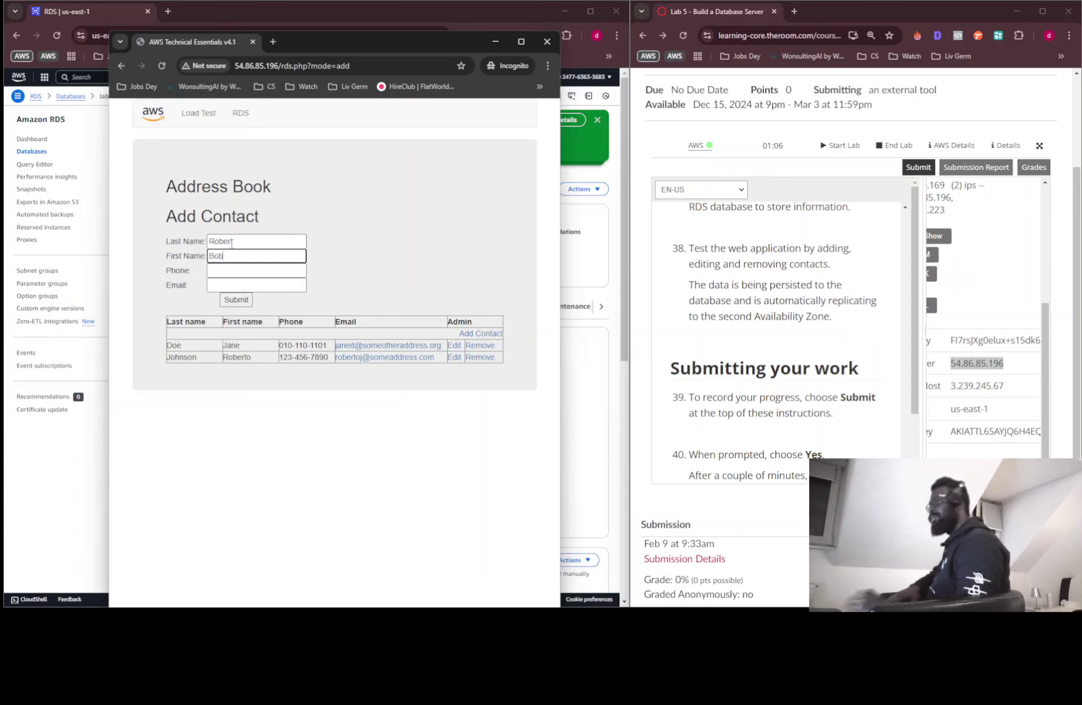
# Enter the contact's phone number, choose the autofilled e-mail address, and submit the contact
pyautogui.click(214, 271)
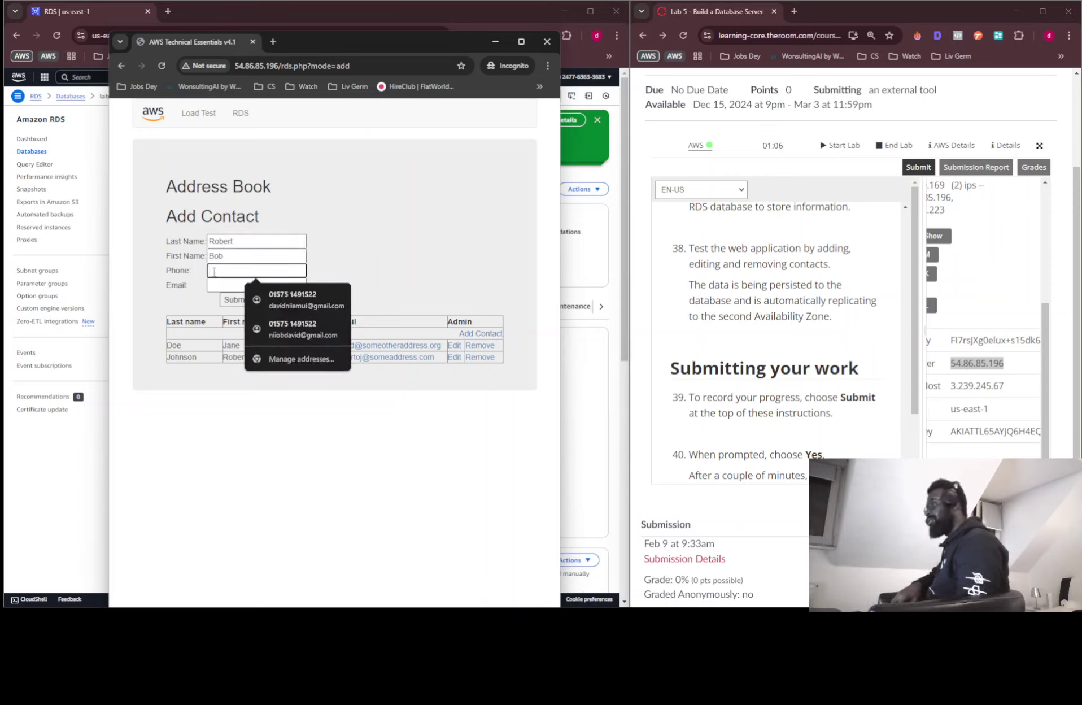
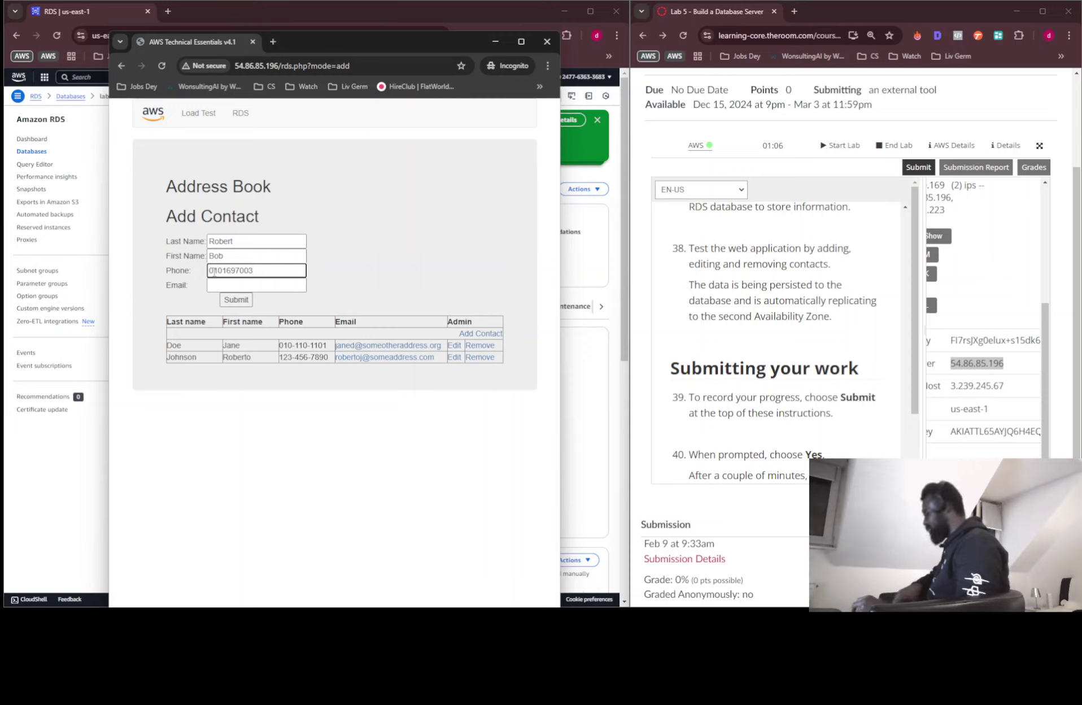
pyautogui.press('Tab')
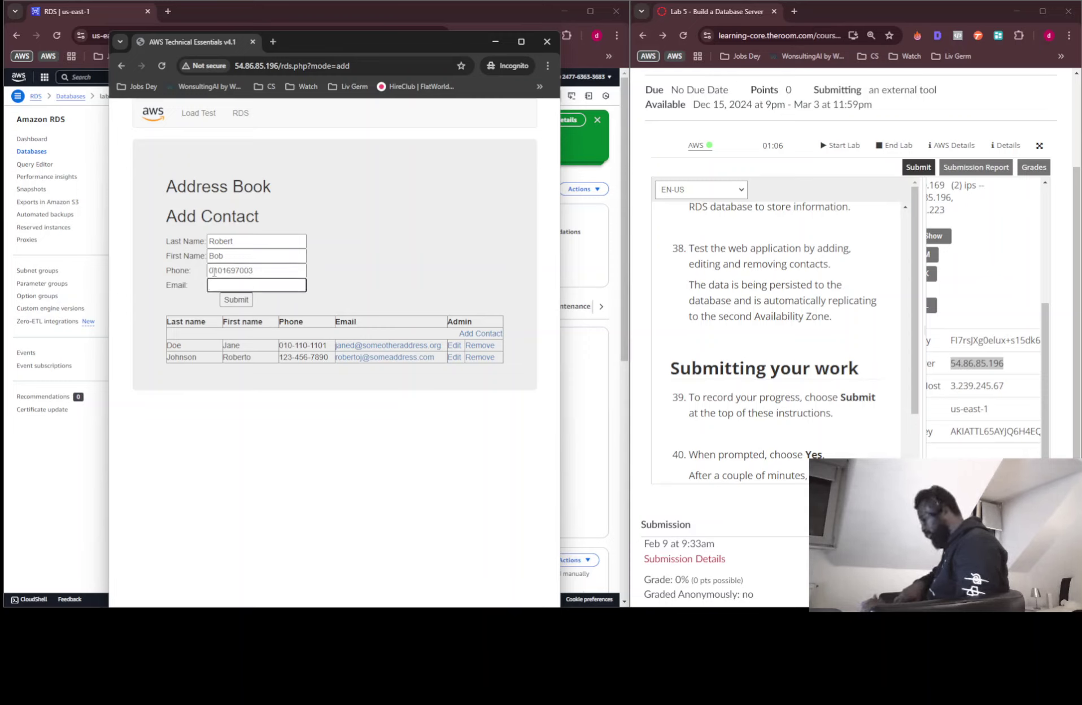
pyautogui.write('bobr')
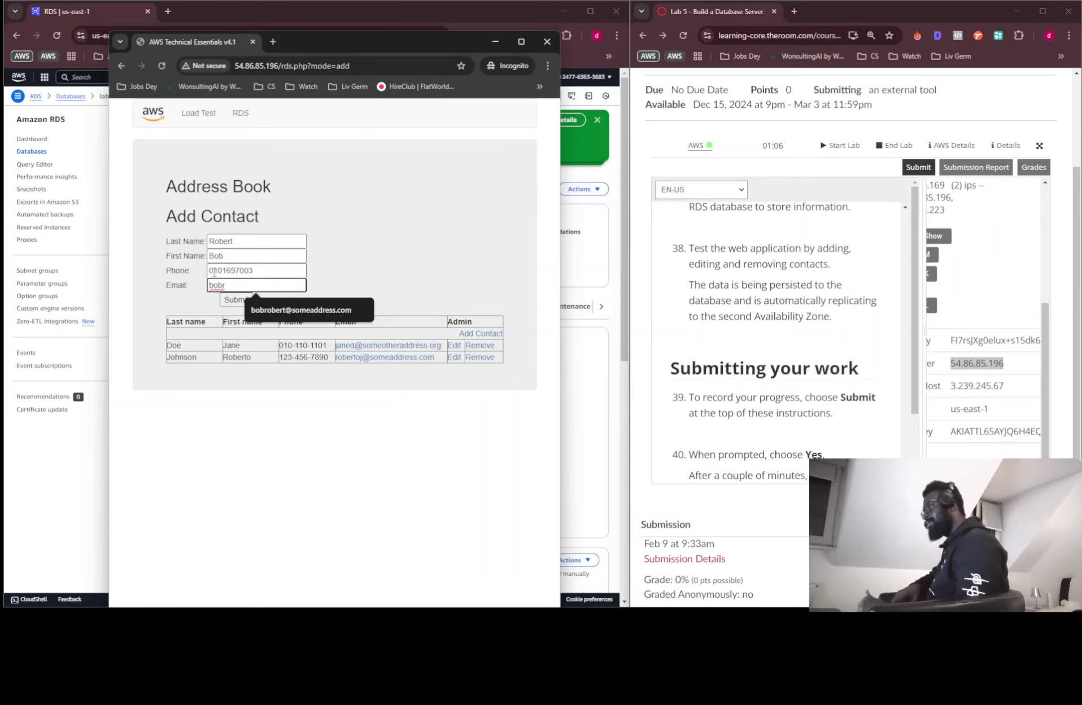
pyautogui.press('Down')
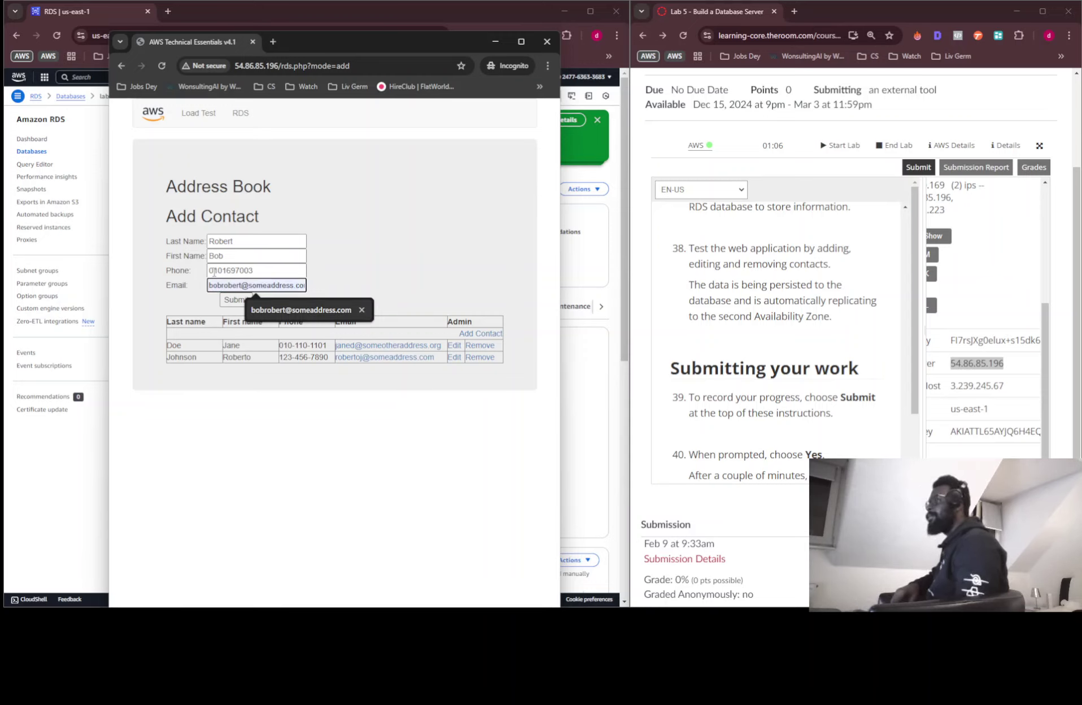
pyautogui.click(374, 291)
pyautogui.click(262, 285)
pyautogui.click(297, 315)
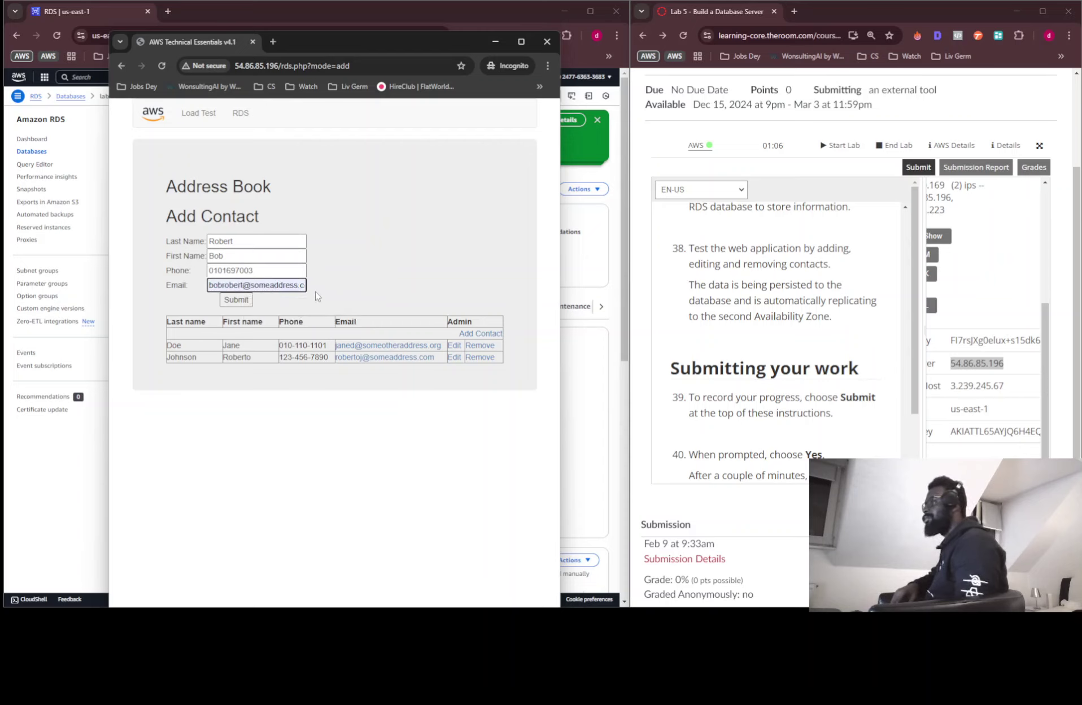
pyautogui.click(236, 300)
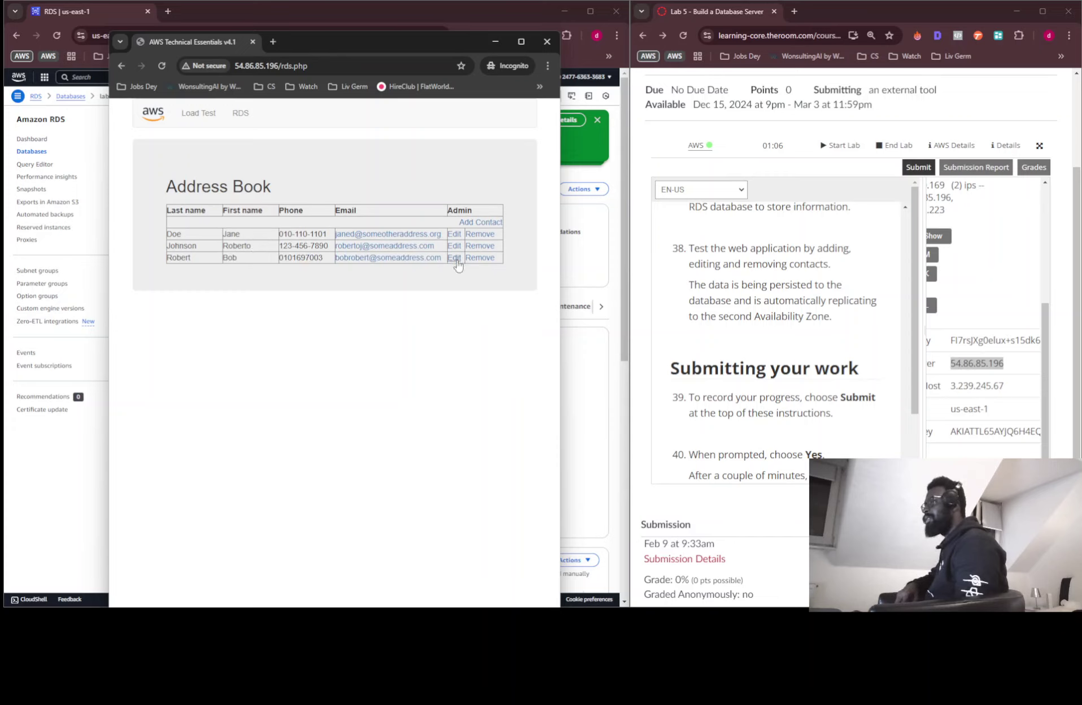
# Edit the new contact's phone number to use an international prefix and save it
pyautogui.click(456, 263)
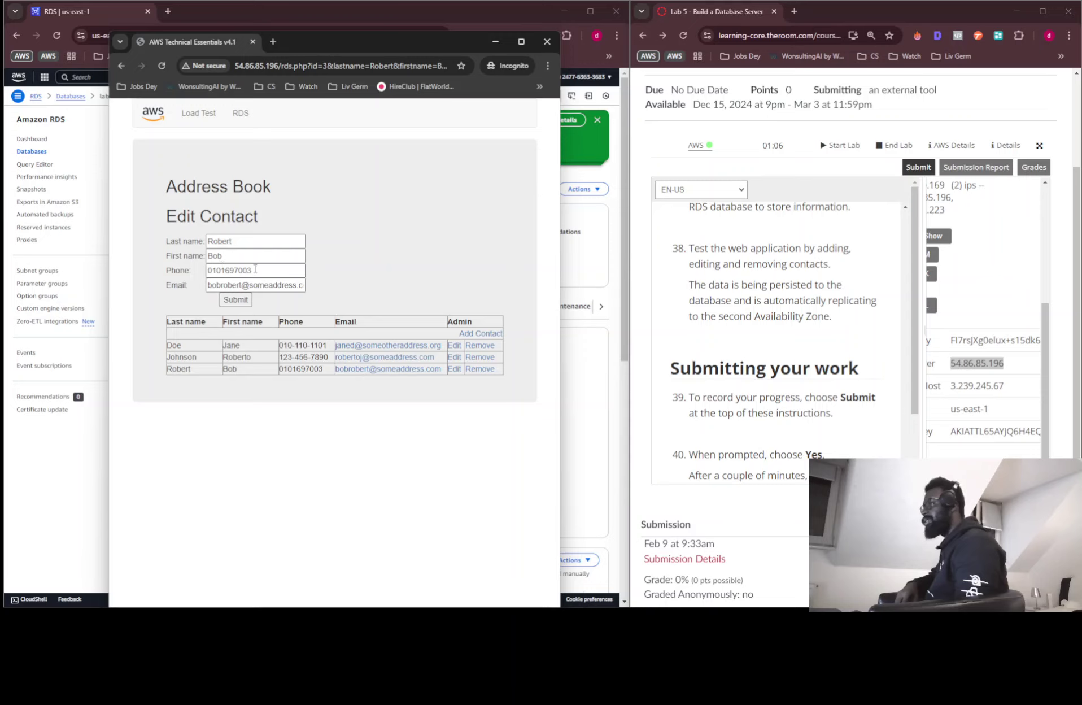
pyautogui.click(217, 268)
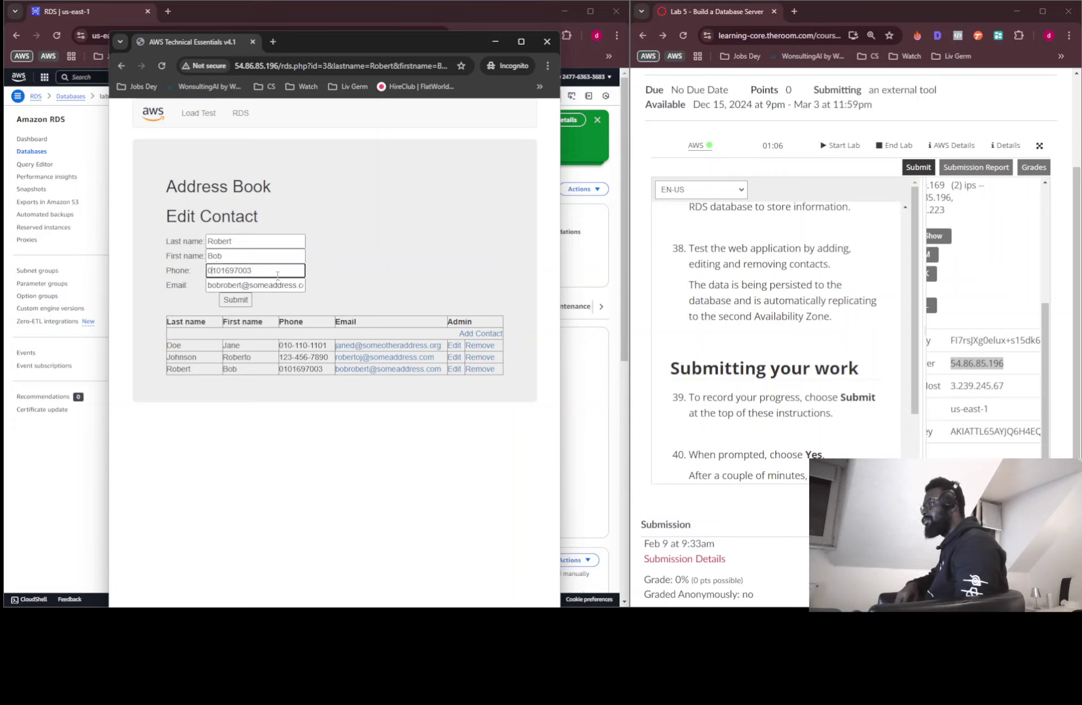
pyautogui.press('BackSpace')
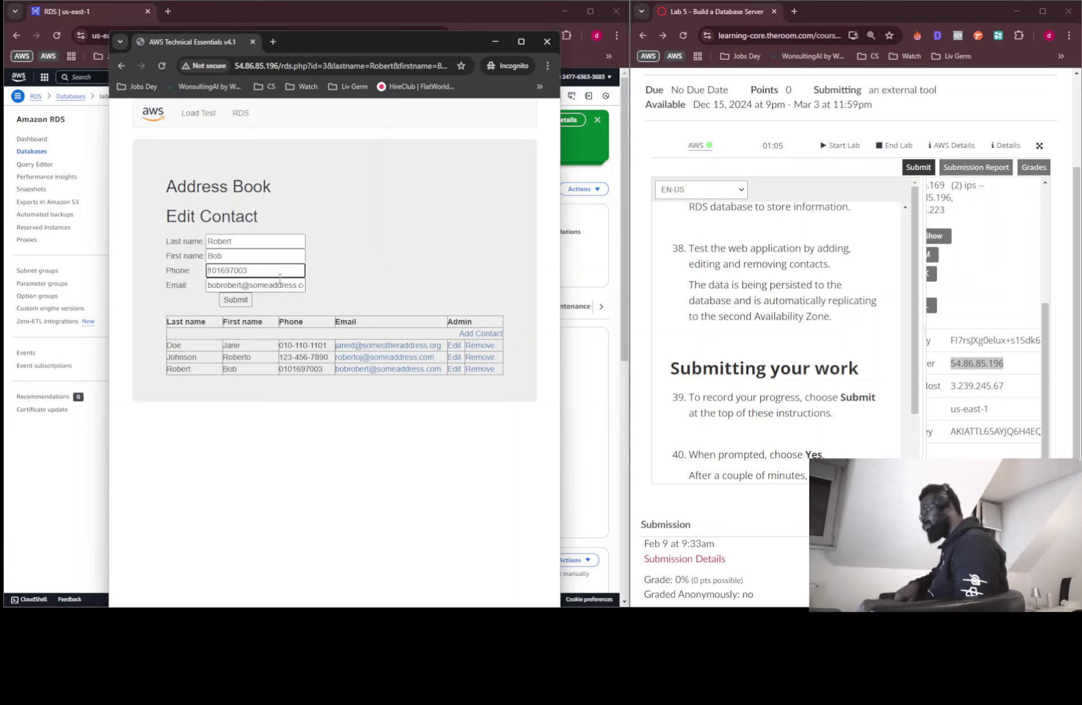
pyautogui.write('+')
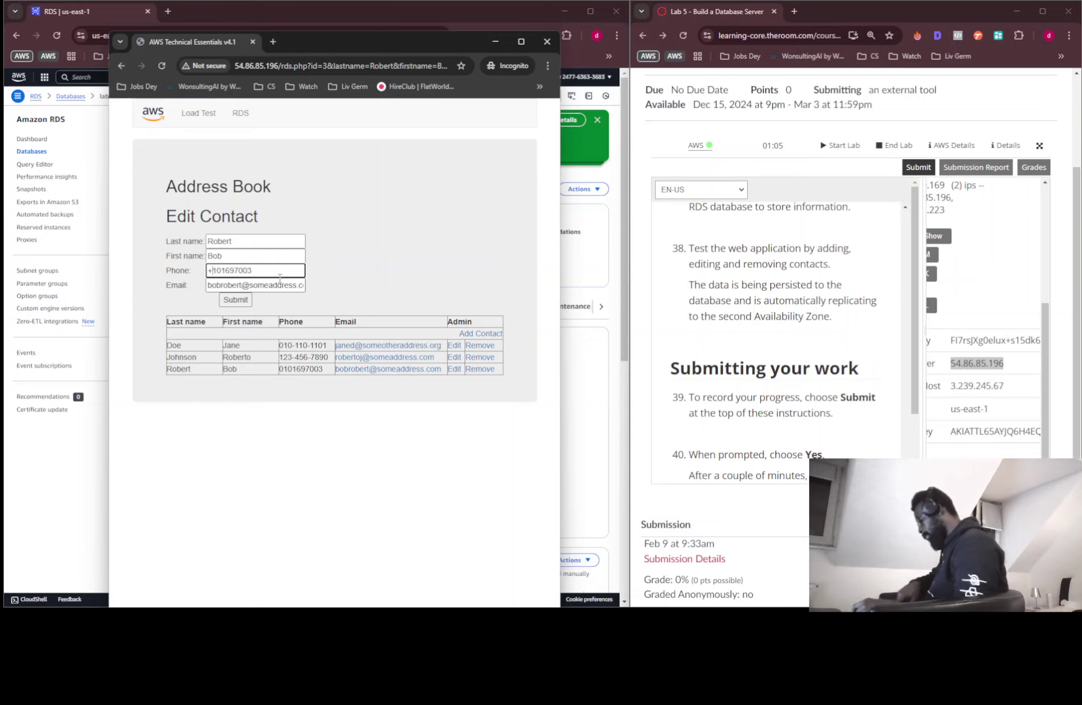
pyautogui.write('447')
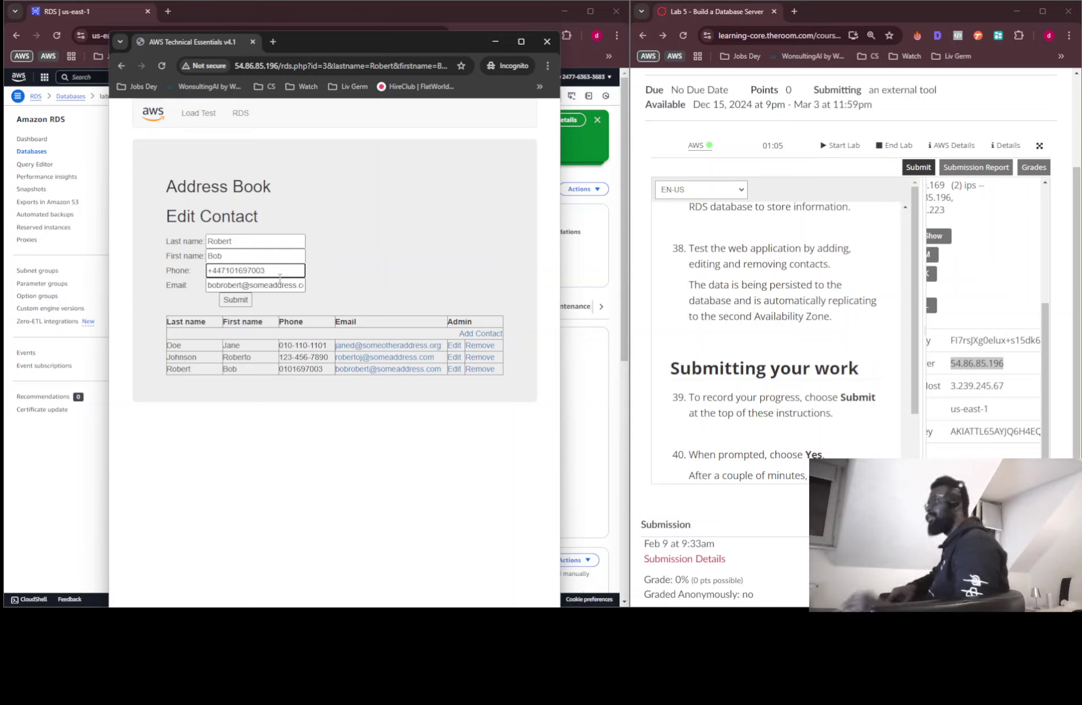
pyautogui.click(354, 283)
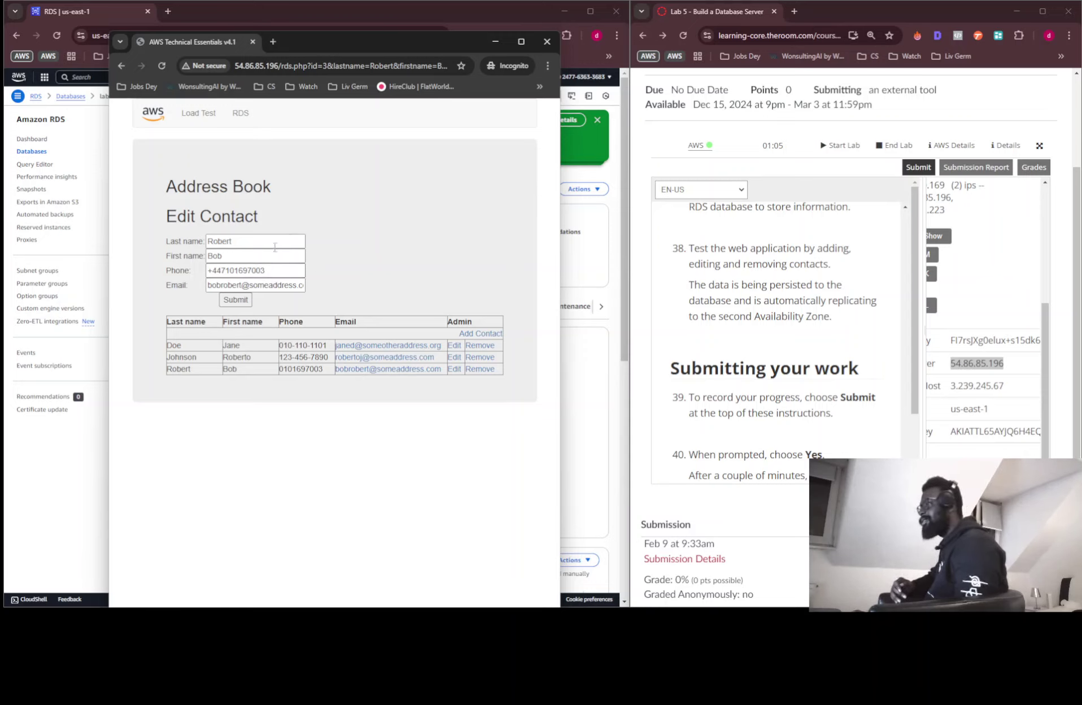
pyautogui.click(235, 299)
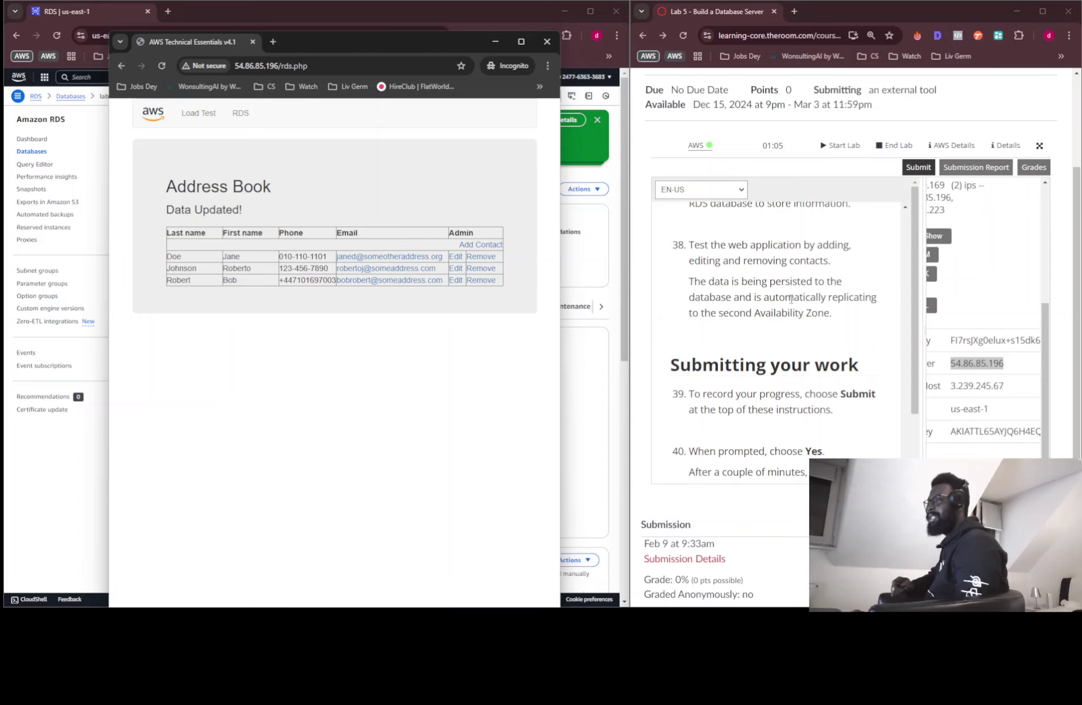
# Submit the lab work for grading and confirm with Yes
pyautogui.scroll(-2, 768, 317)
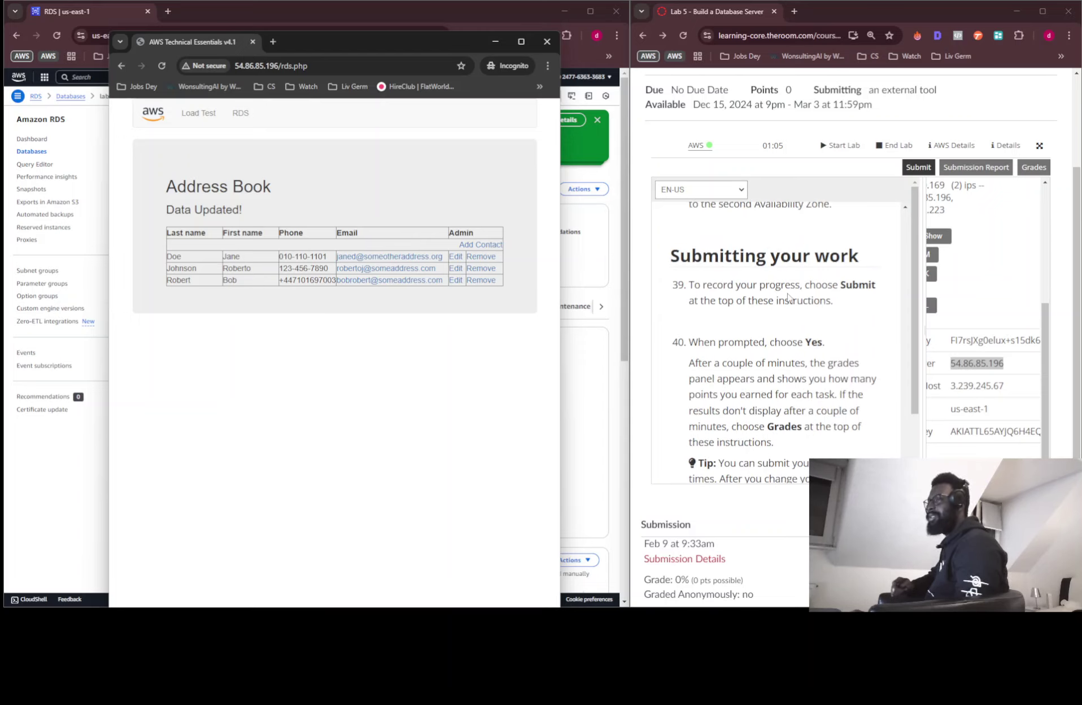
pyautogui.click(918, 168)
pyautogui.click(918, 168)
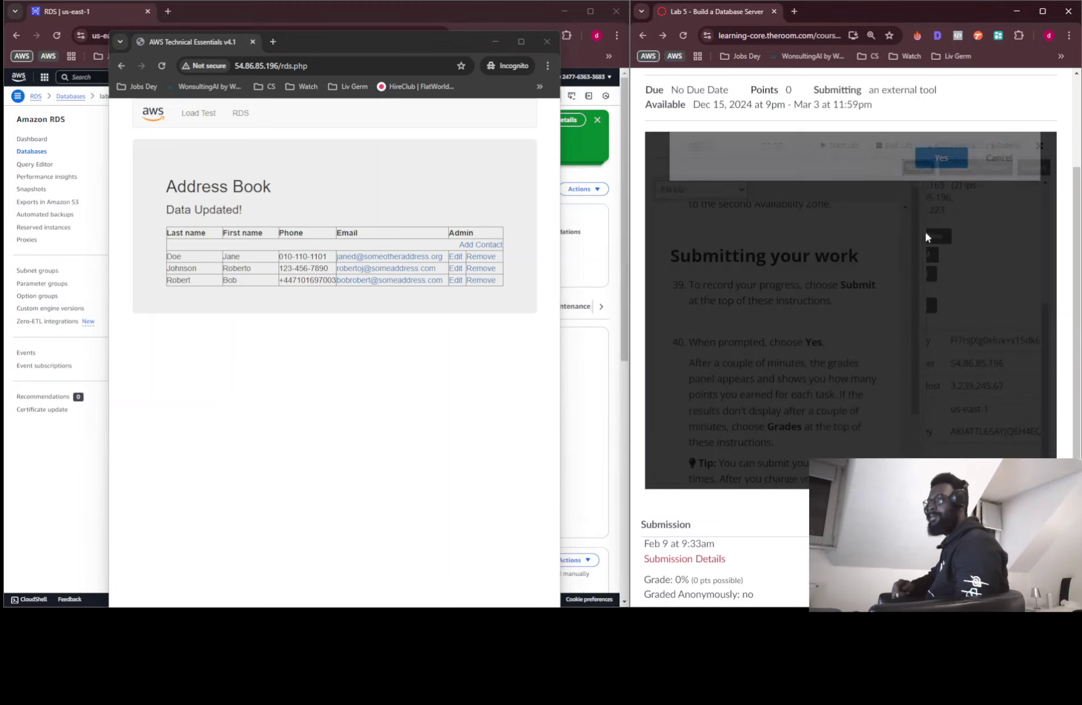
pyautogui.click(952, 198)
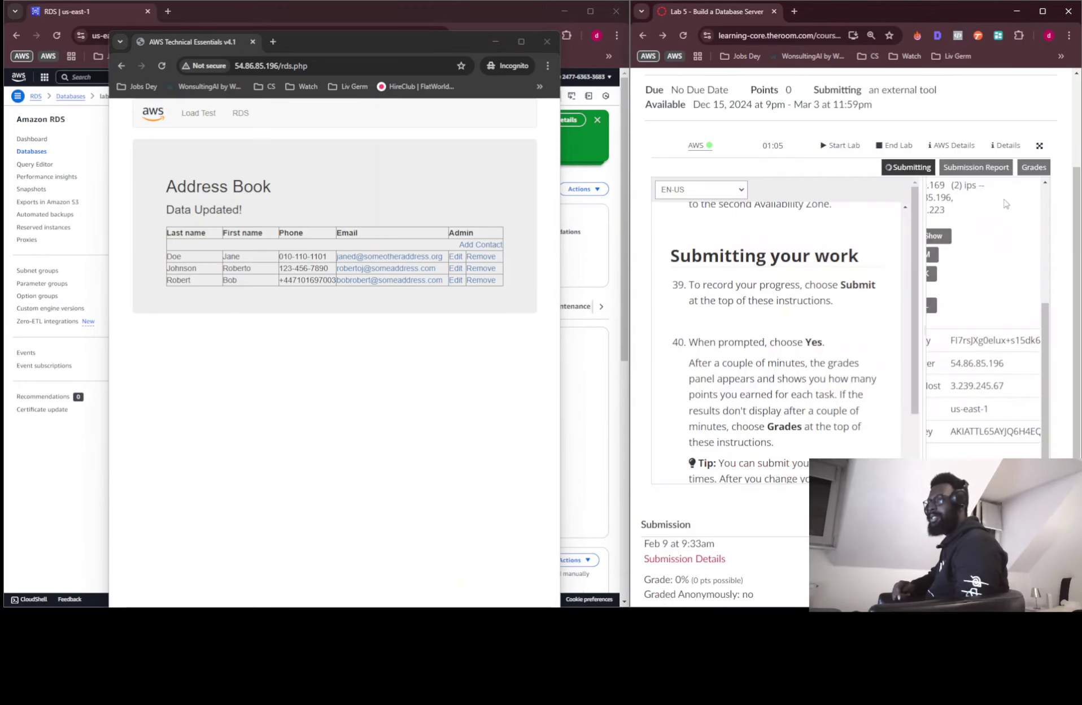
# Close the session details panel, collapse the side panel, and scroll through the lab instructions
pyautogui.scroll(2, 968, 265)
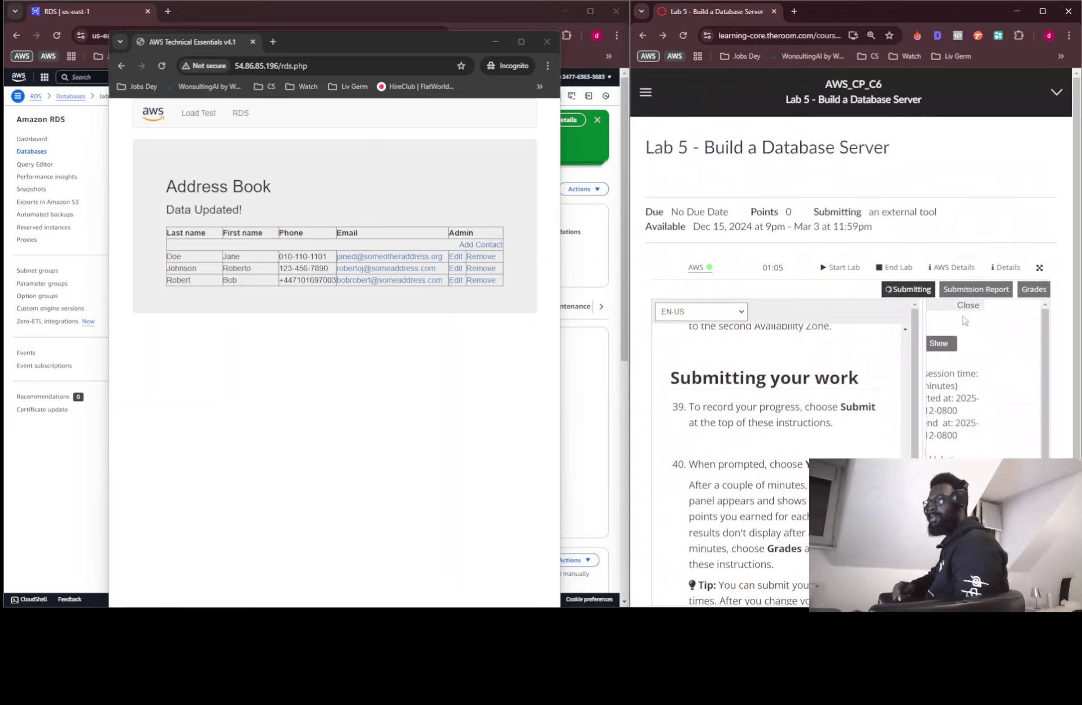
pyautogui.click(966, 306)
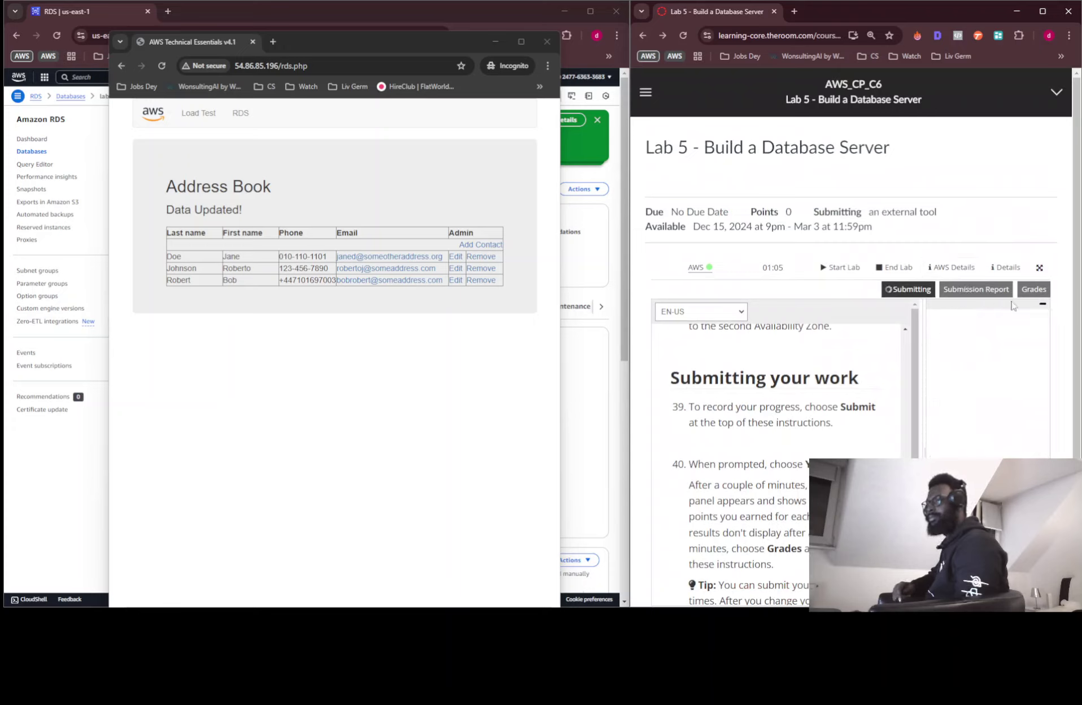
pyautogui.click(1042, 304)
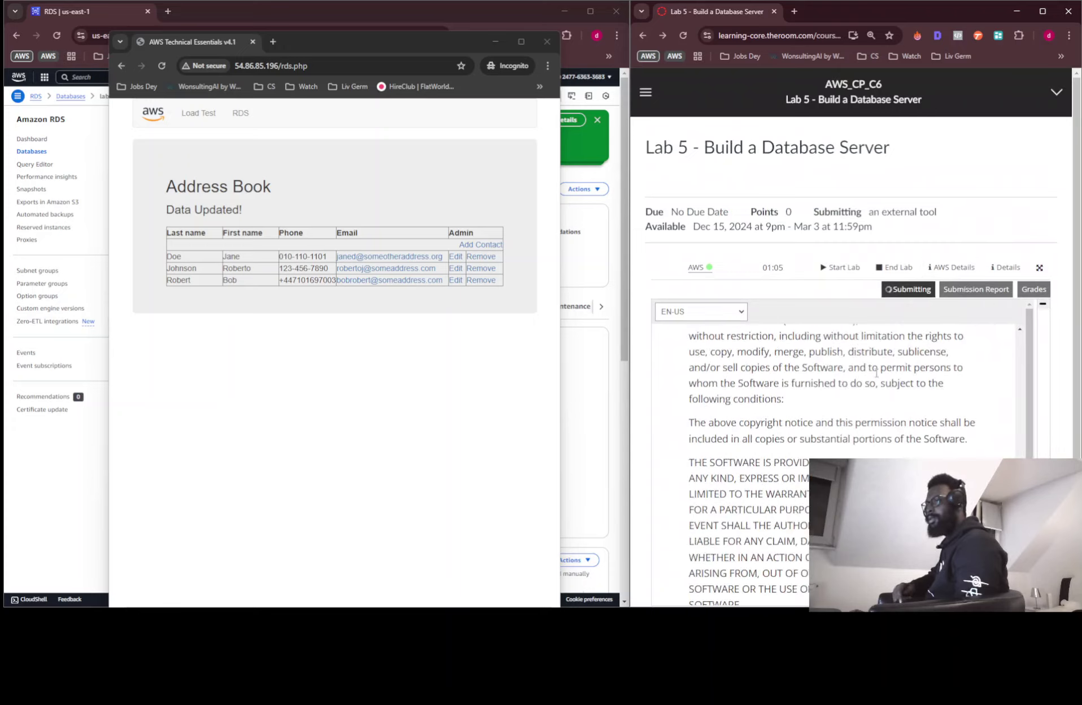
pyautogui.scroll(5, 874, 374)
pyautogui.scroll(10, 874, 374)
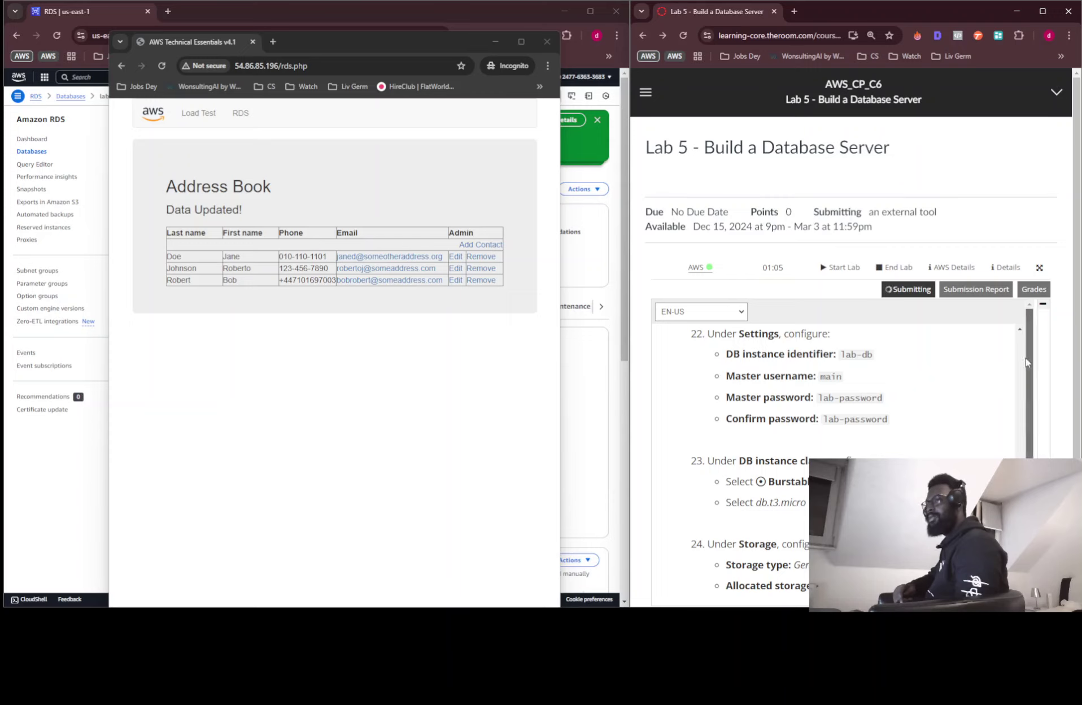
pyautogui.scroll(15, 1022, 362)
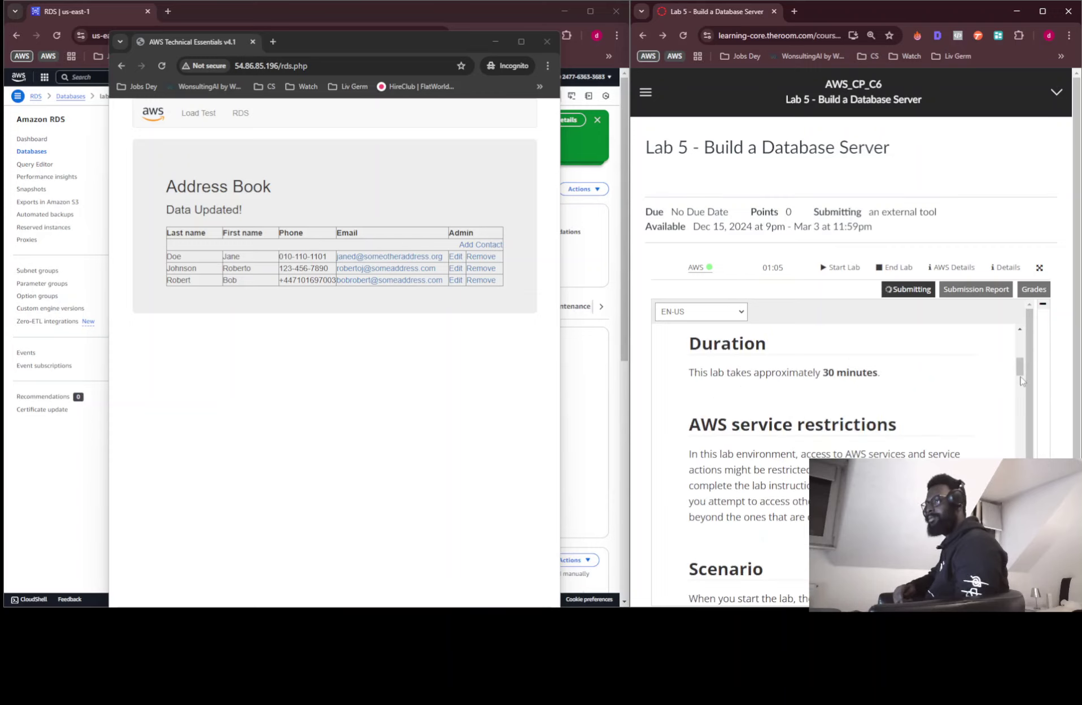
pyautogui.scroll(-5, 1025, 423)
pyautogui.scroll(-2, 1023, 423)
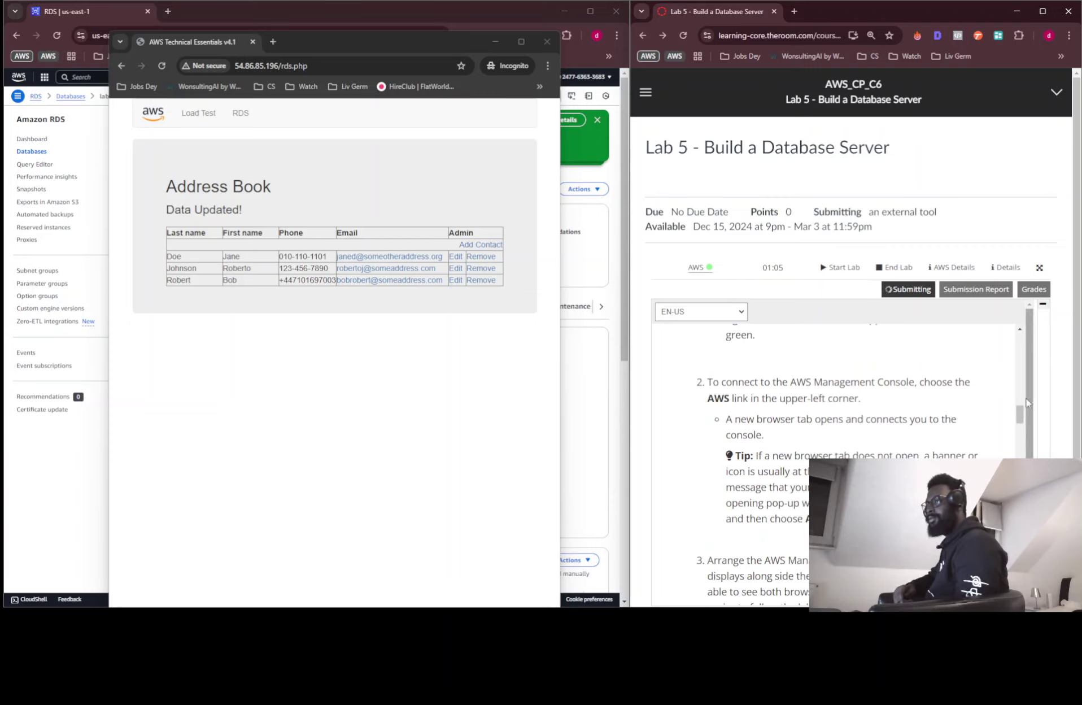
pyautogui.scroll(4, 1020, 402)
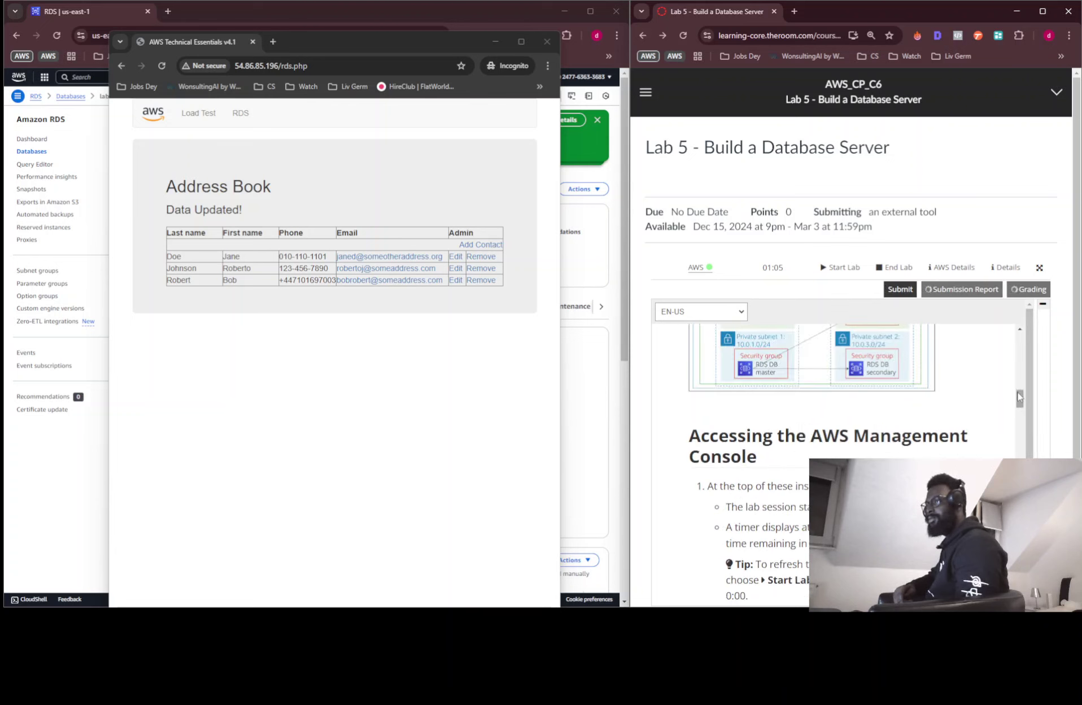
pyautogui.scroll(2, 1019, 401)
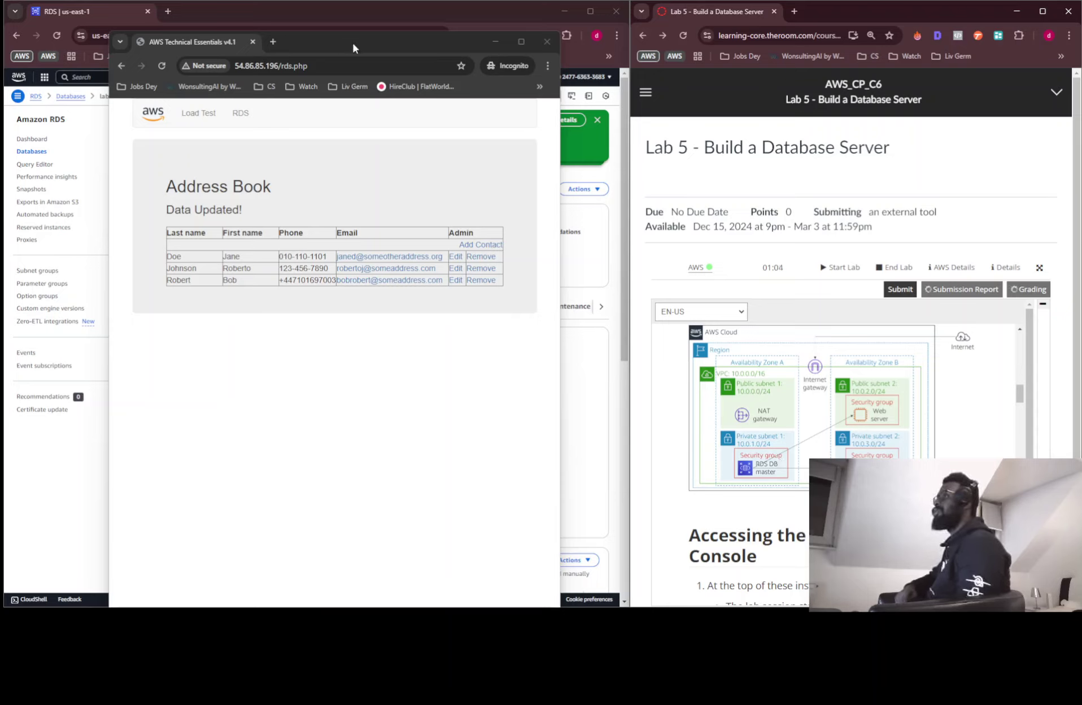
pyautogui.scroll(-6, 903, 402)
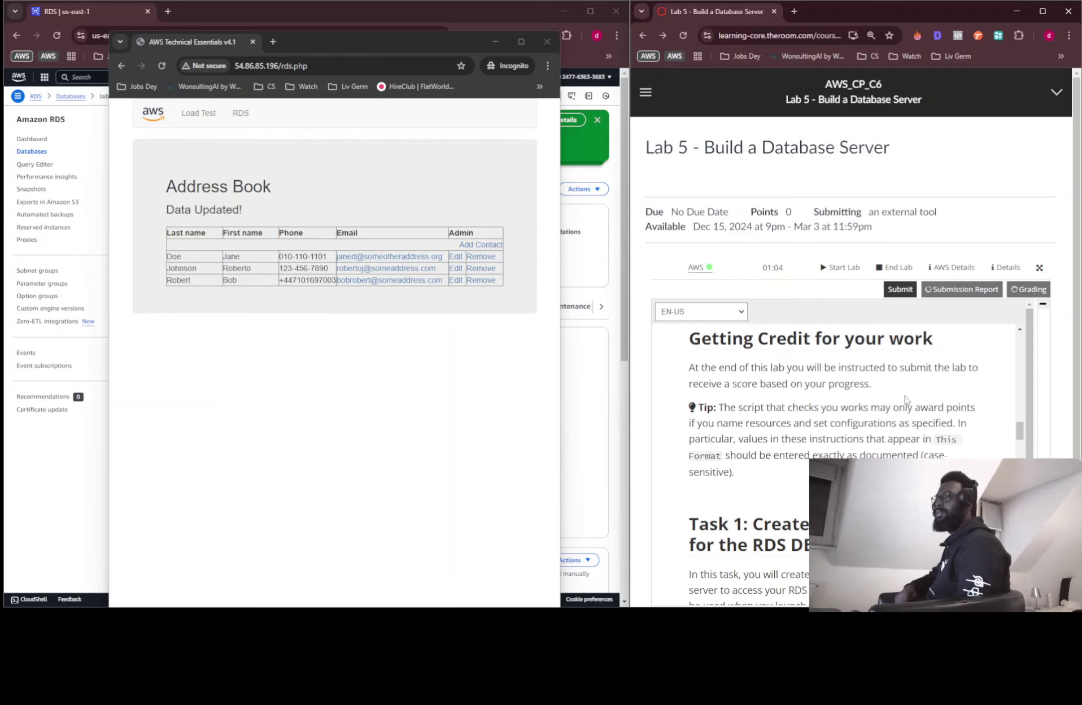
pyautogui.moveTo(1020, 429); pyautogui.dragTo(1019, 491)
pyautogui.scroll(-8, 836, 429)
pyautogui.scroll(-15, 853, 454)
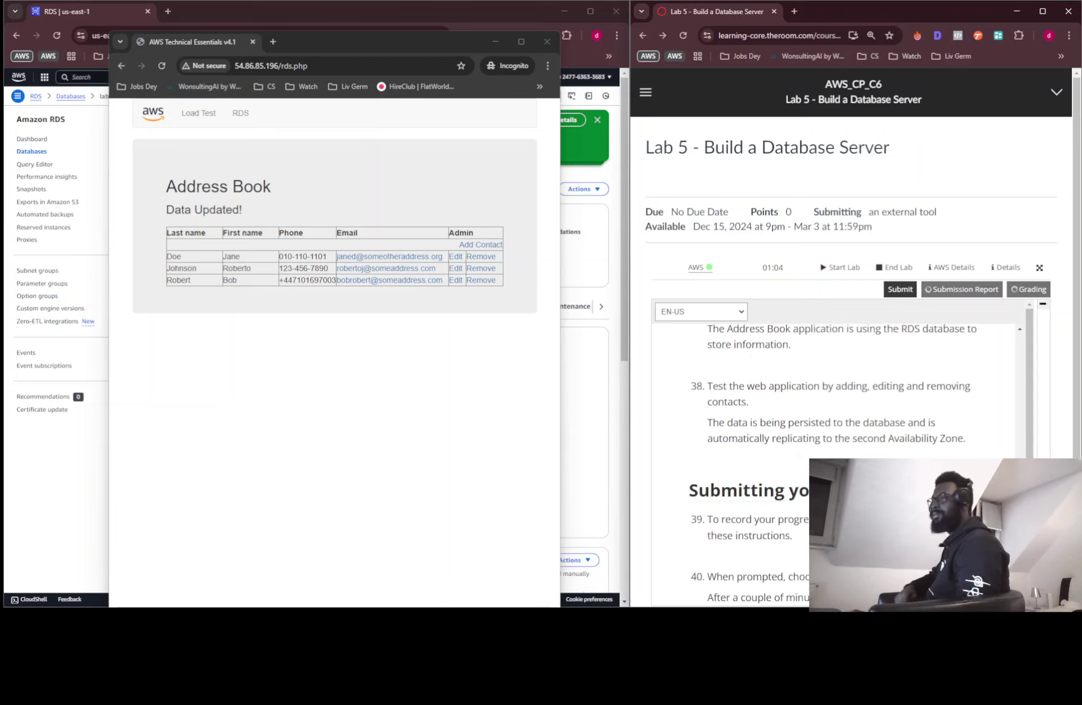
pyautogui.scroll(6, 852, 454)
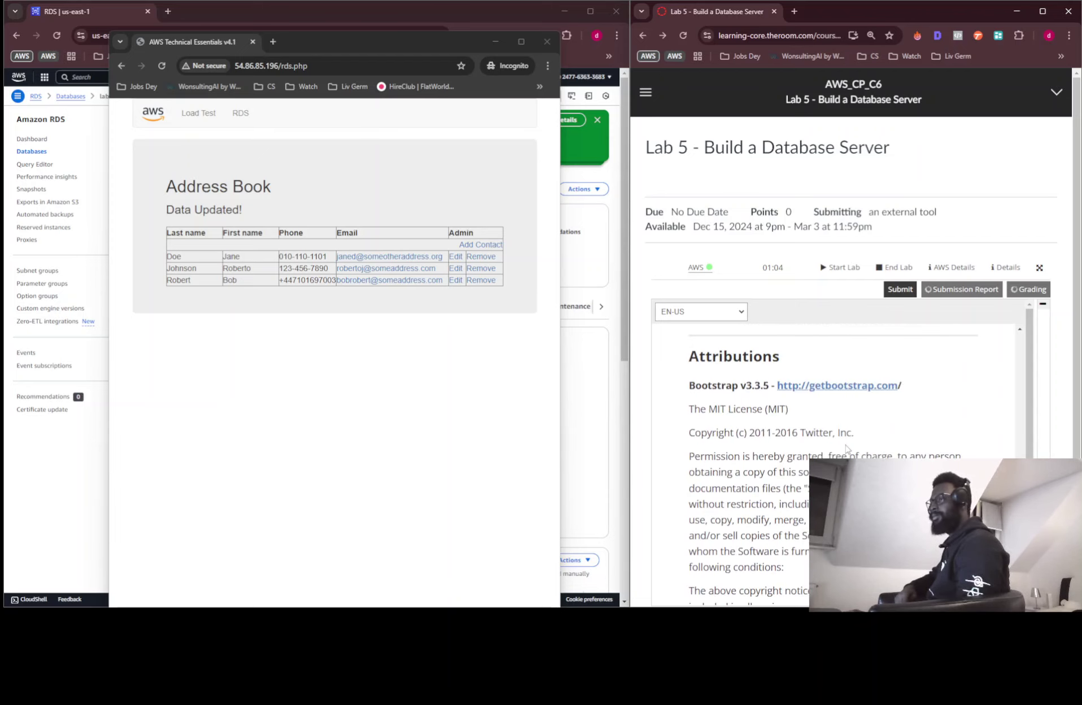
pyautogui.scroll(2, 833, 427)
pyautogui.scroll(-3, 834, 426)
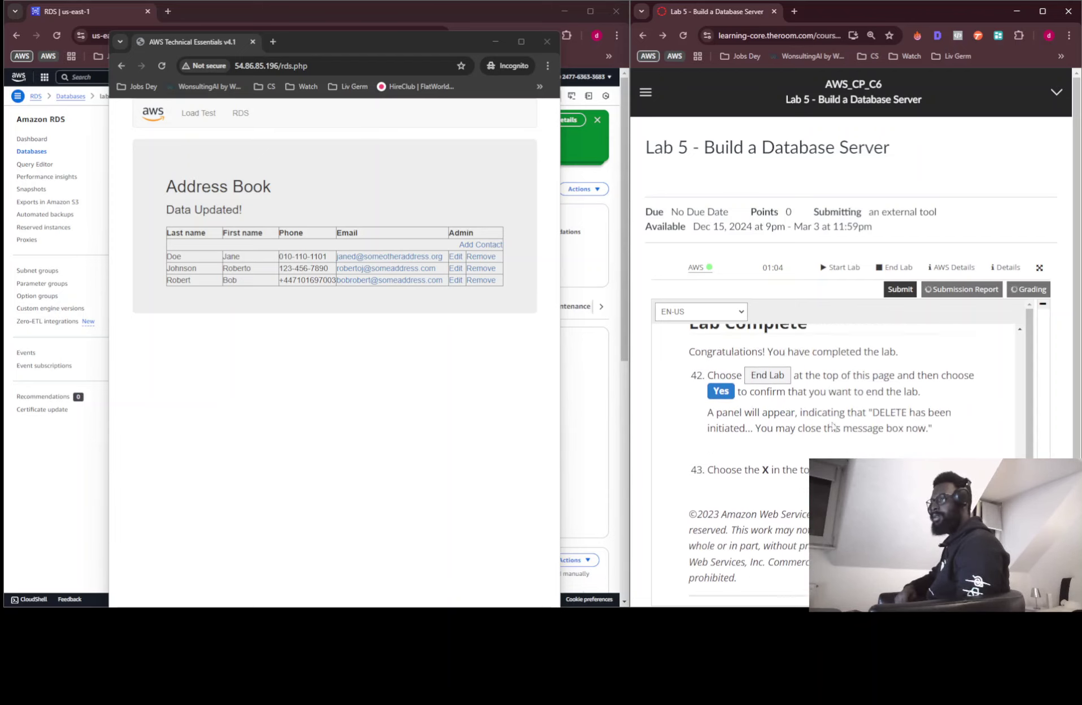
pyautogui.scroll(-5, 831, 420)
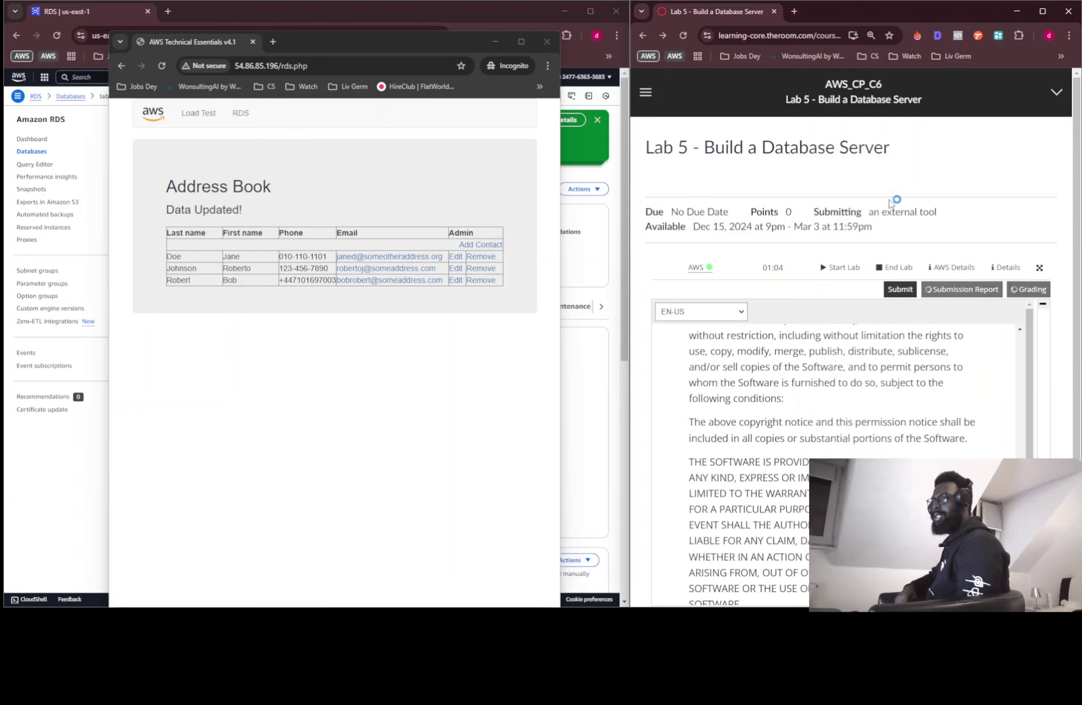
pyautogui.scroll(-3, 896, 203)
pyautogui.scroll(1, 933, 269)
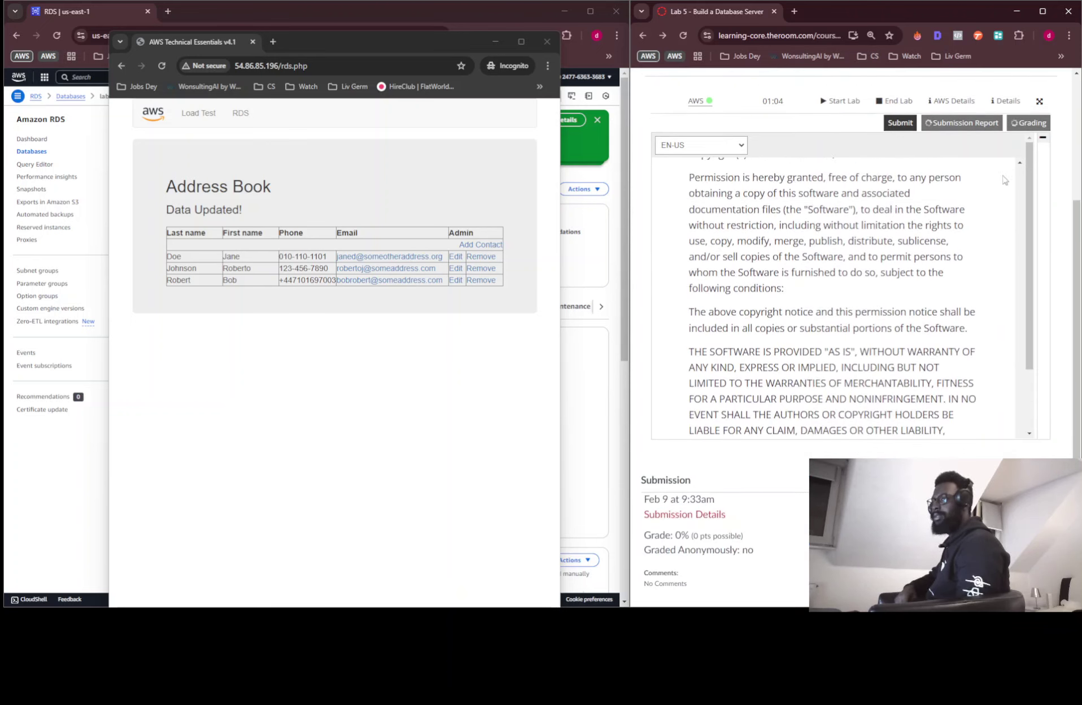
# View the lab full screen and widen the Grades panel to read 20/20, 5/5 per task
pyautogui.click(1039, 101)
pyautogui.scroll(2, 255, 369)
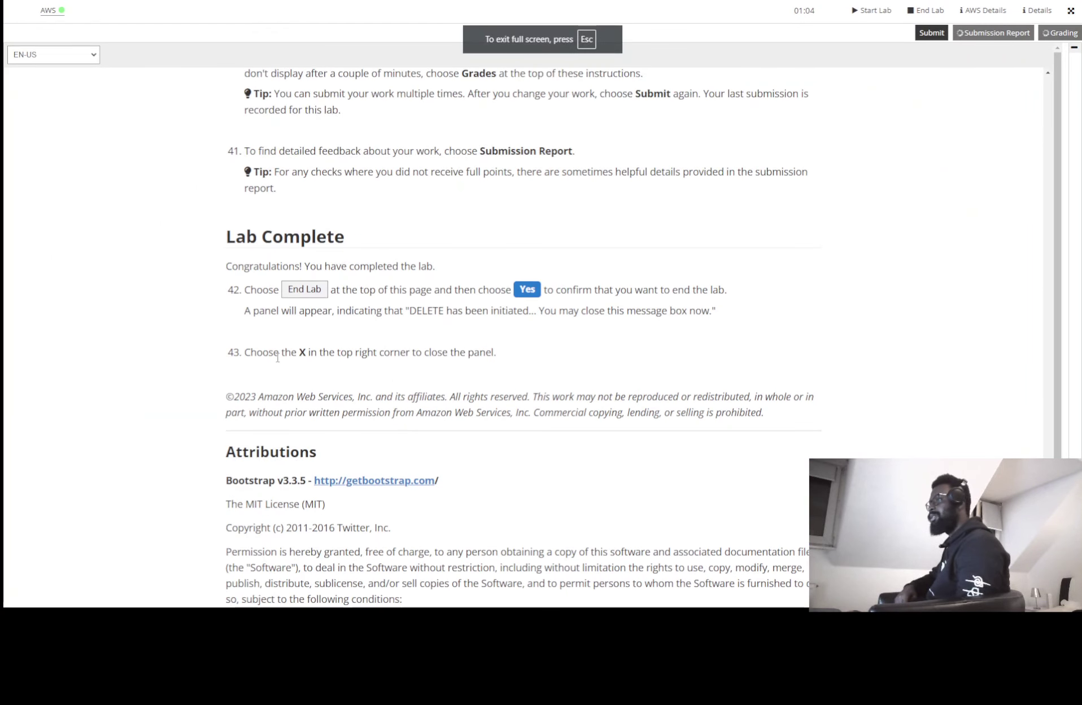
pyautogui.scroll(9, 394, 340)
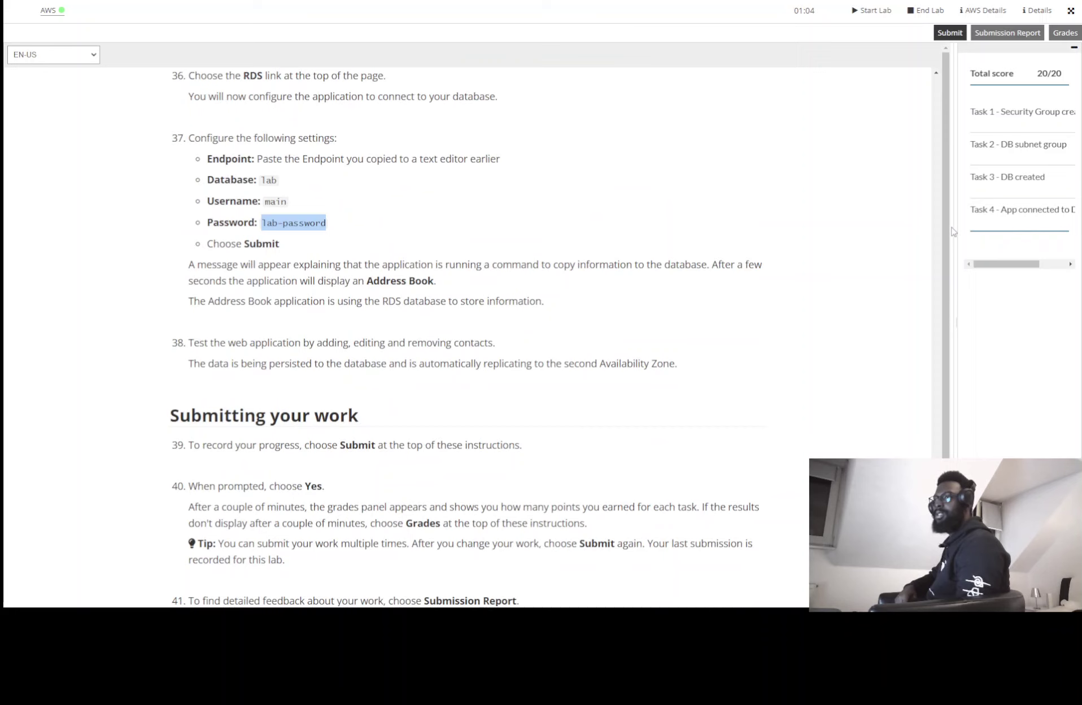
pyautogui.moveTo(955, 230); pyautogui.dragTo(892, 243)
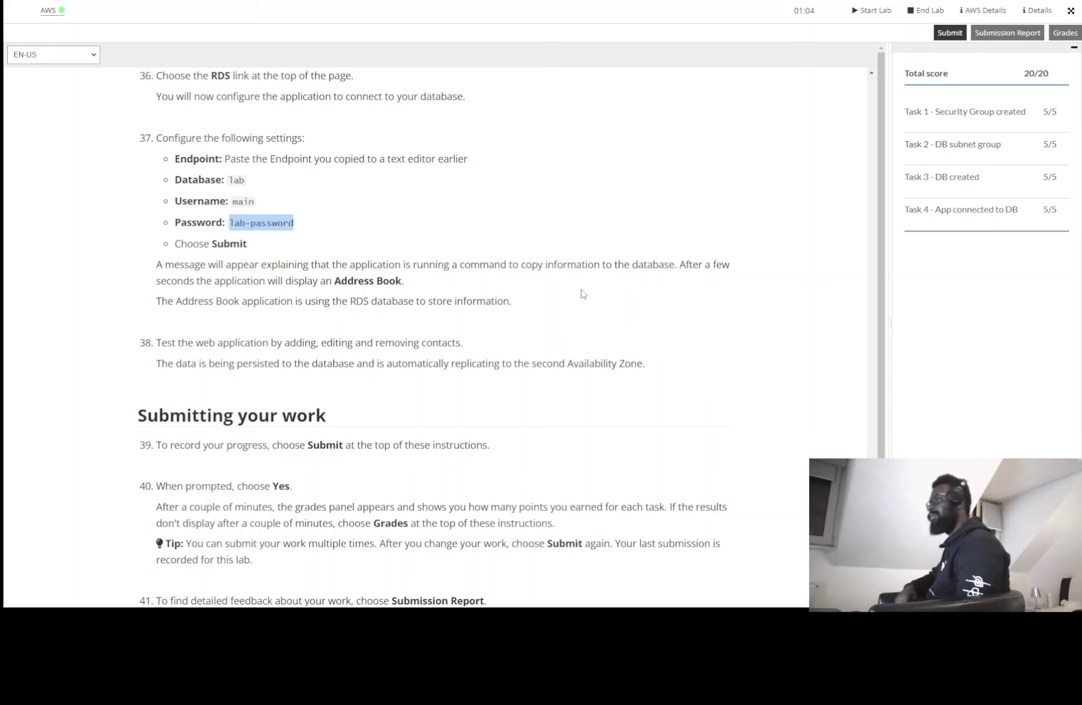
pyautogui.click(531, 254)
# End the lab session and confirm with Yes
pyautogui.scroll(15, 533, 253)
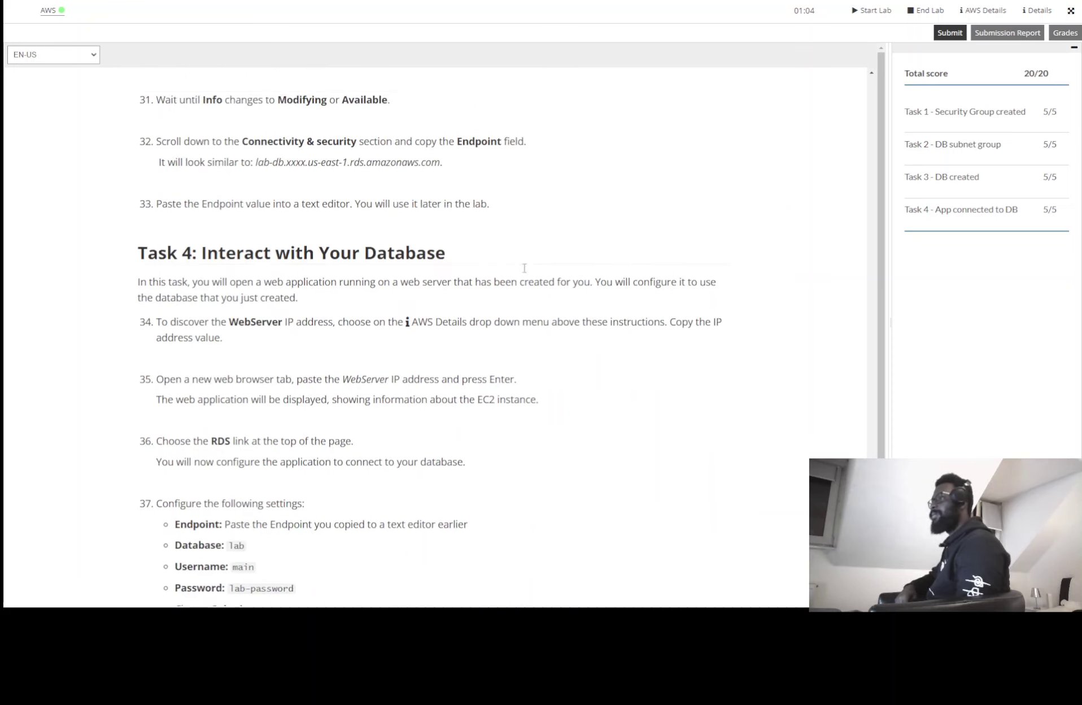
pyautogui.scroll(15, 533, 248)
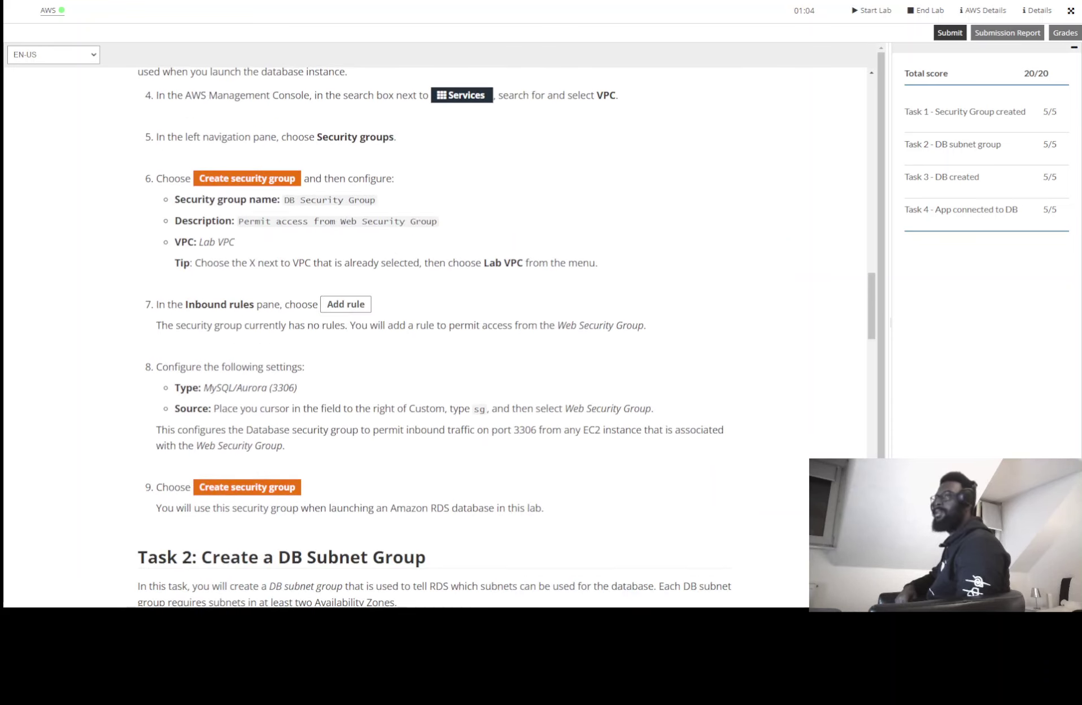
pyautogui.click(926, 10)
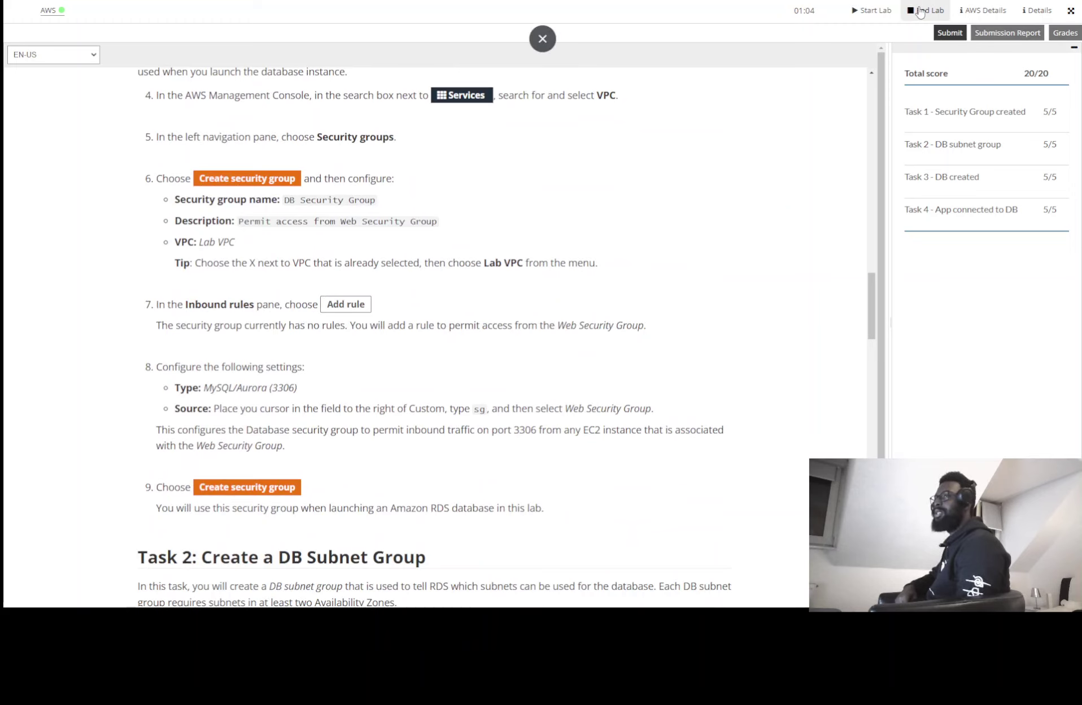
pyautogui.click(871, 148)
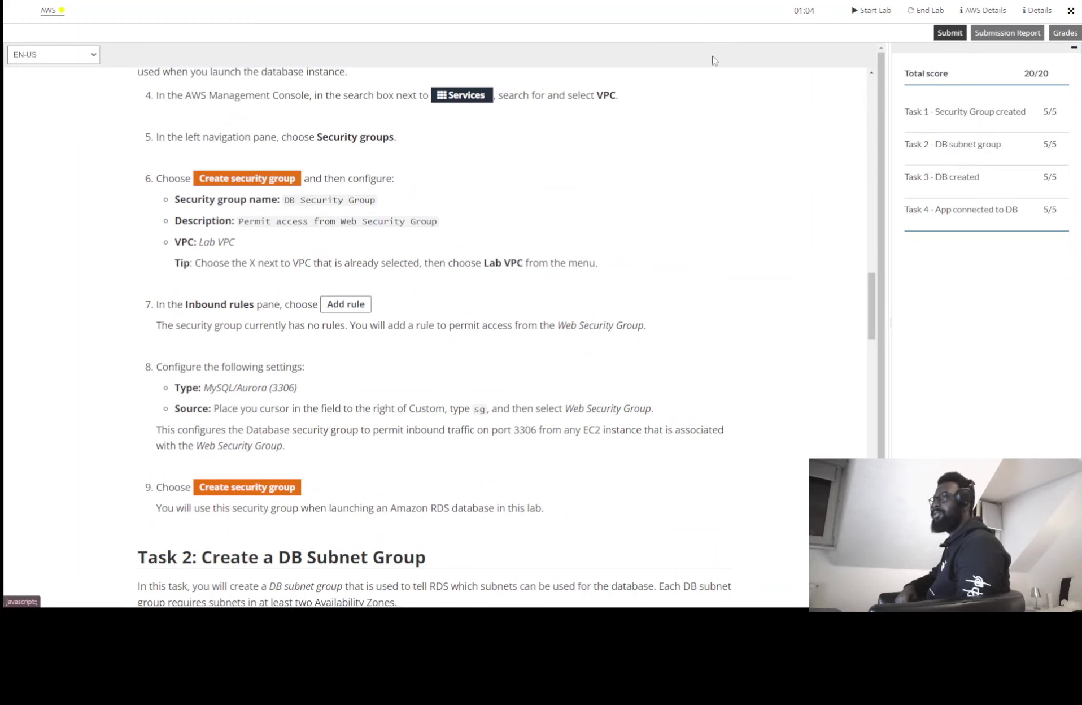
# Exit full screen, close the incognito Address Book window, and sign out of the AWS console
pyautogui.click(534, 38)
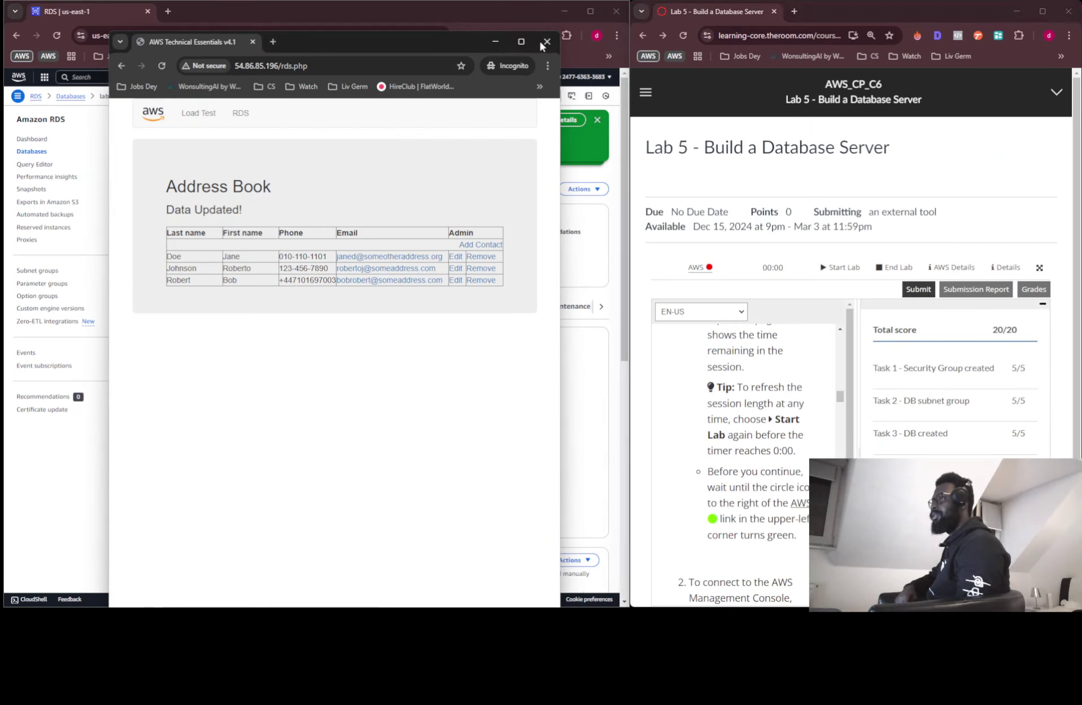
pyautogui.click(547, 41)
pyautogui.click(577, 77)
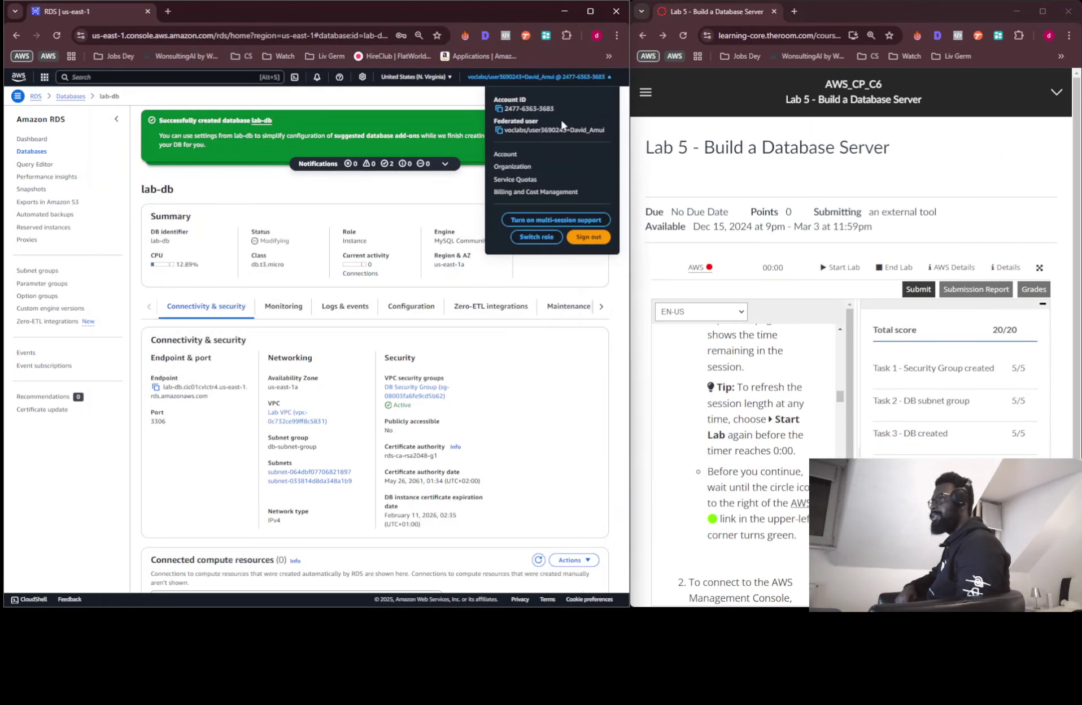
pyautogui.click(592, 236)
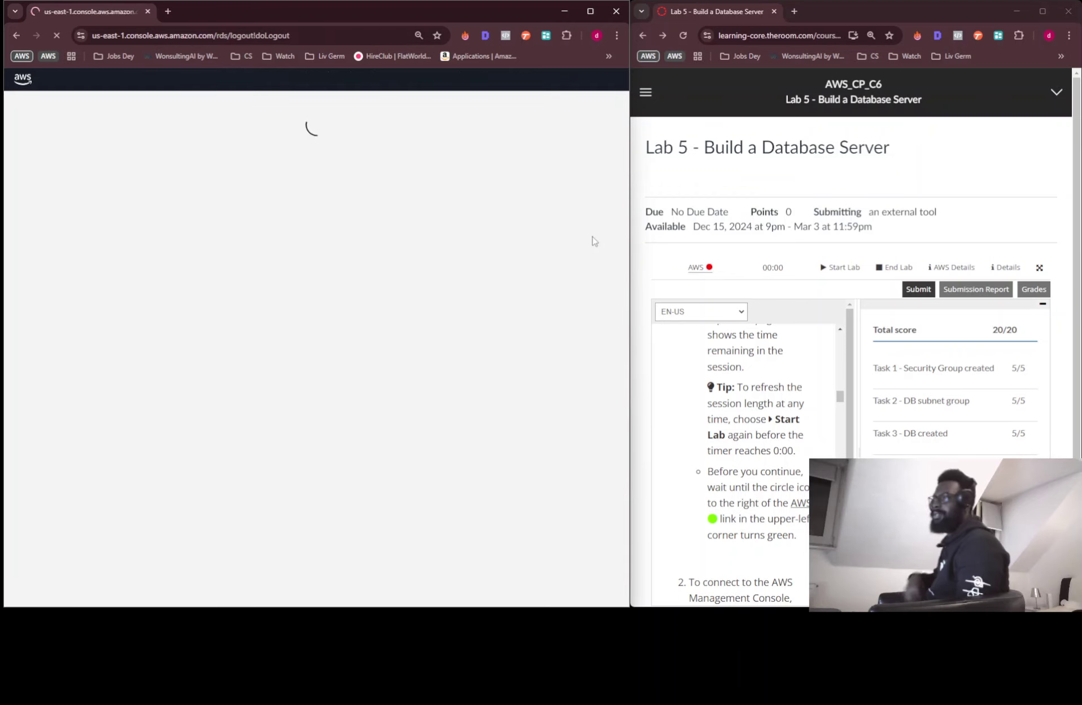